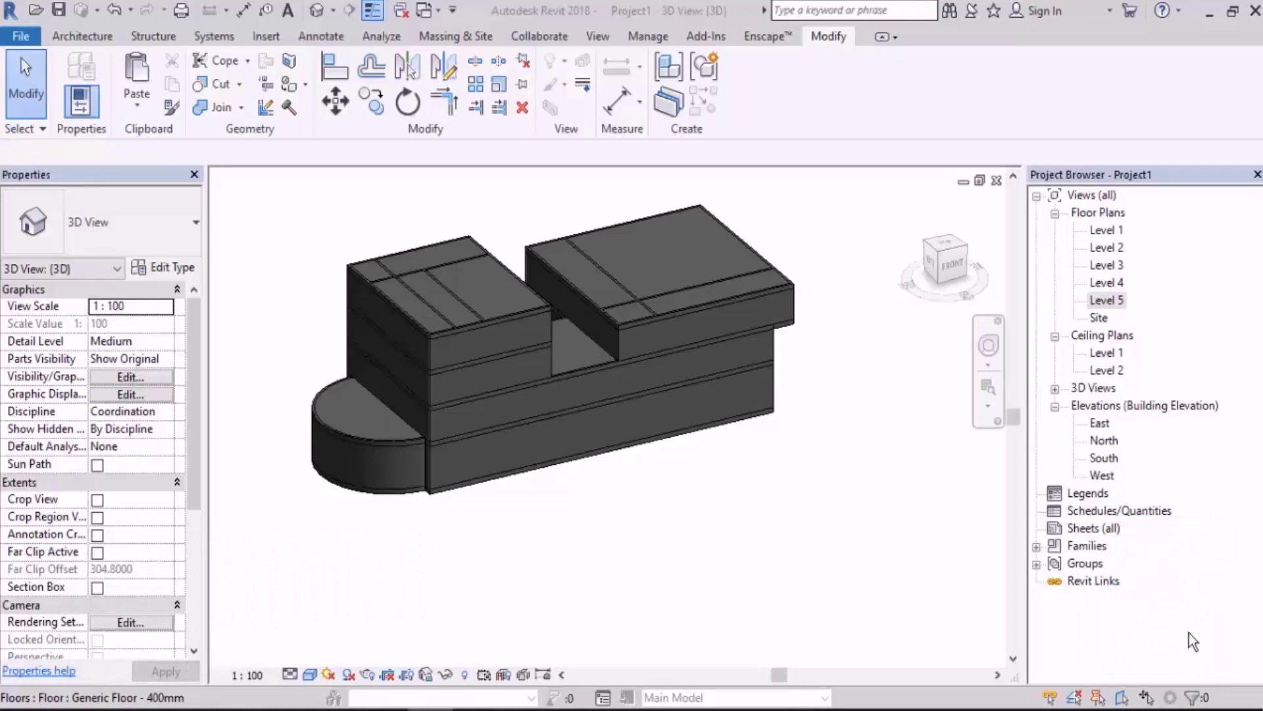
Open the Level 1 floor plan and move the south elevation marker farther down from the building.
click(1116, 230)
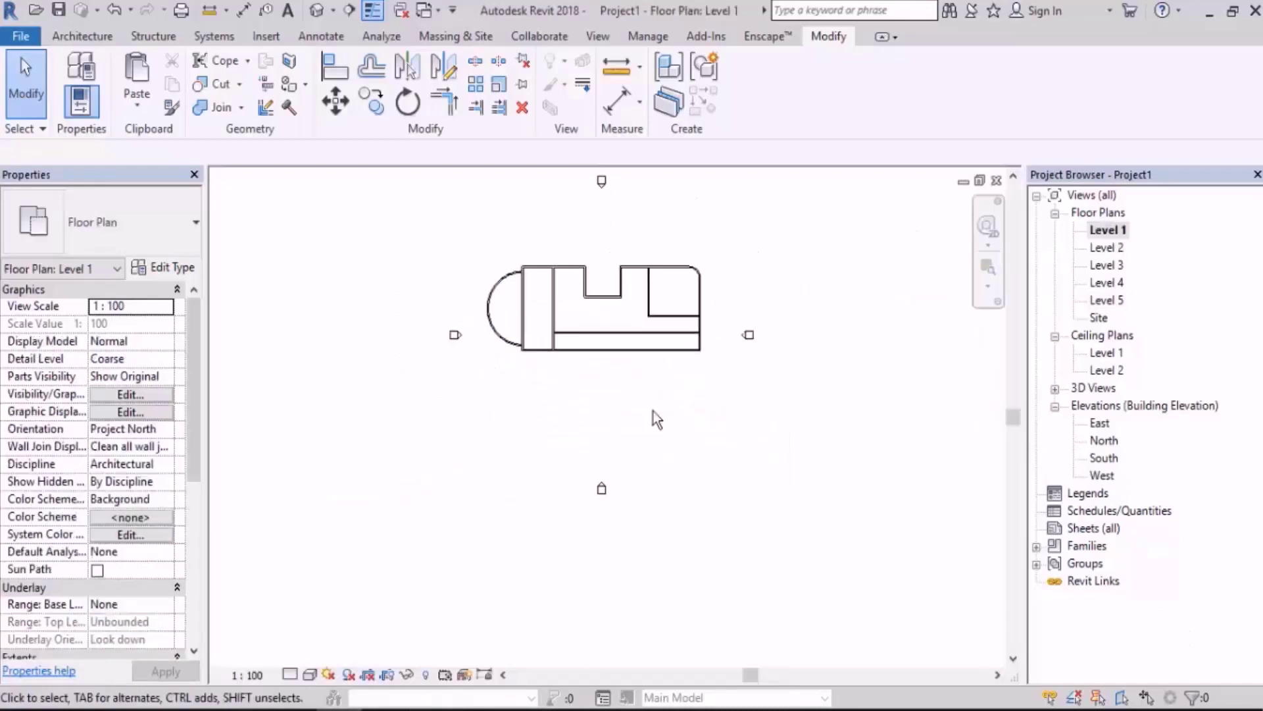
drag(547, 538, 548, 538)
middle_drag(675, 533, 668, 474)
drag(594, 432, 598, 535)
click(698, 467)
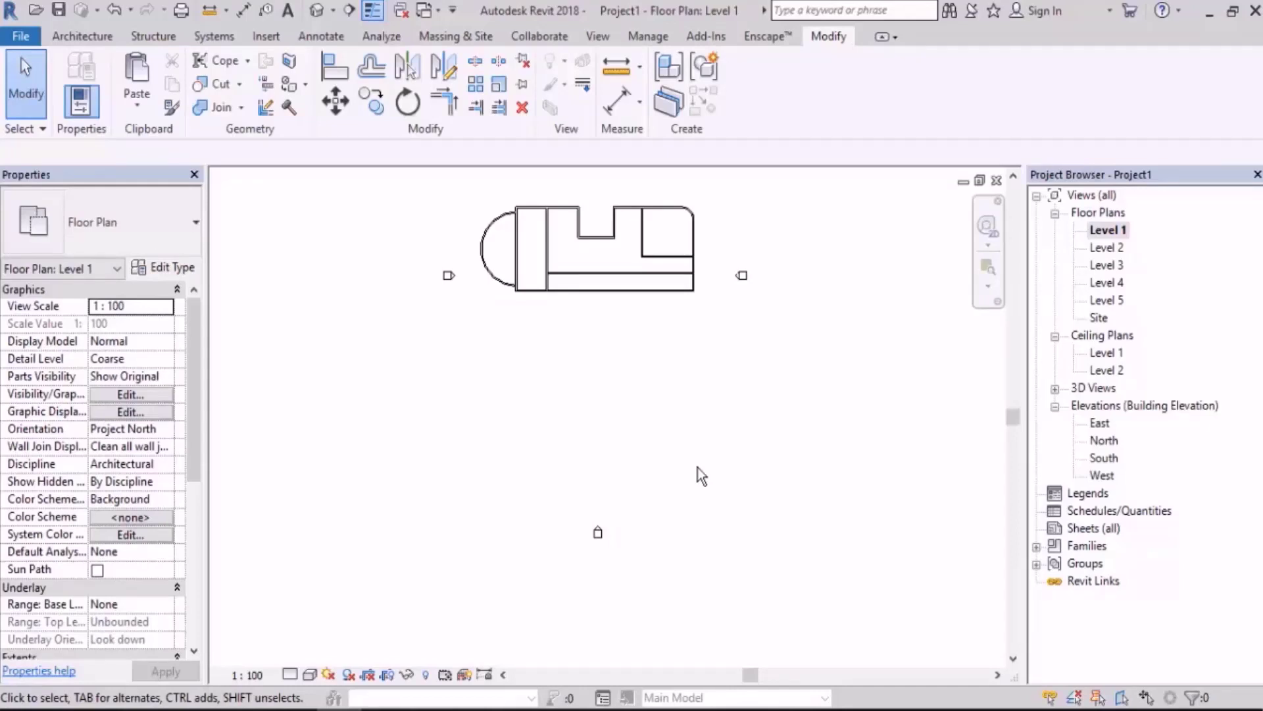
Sketch a floor boundary below the building with lines about 29 m by 16 m, ending the 14 m left side short of the top line.
scroll(612, 381, up, 3)
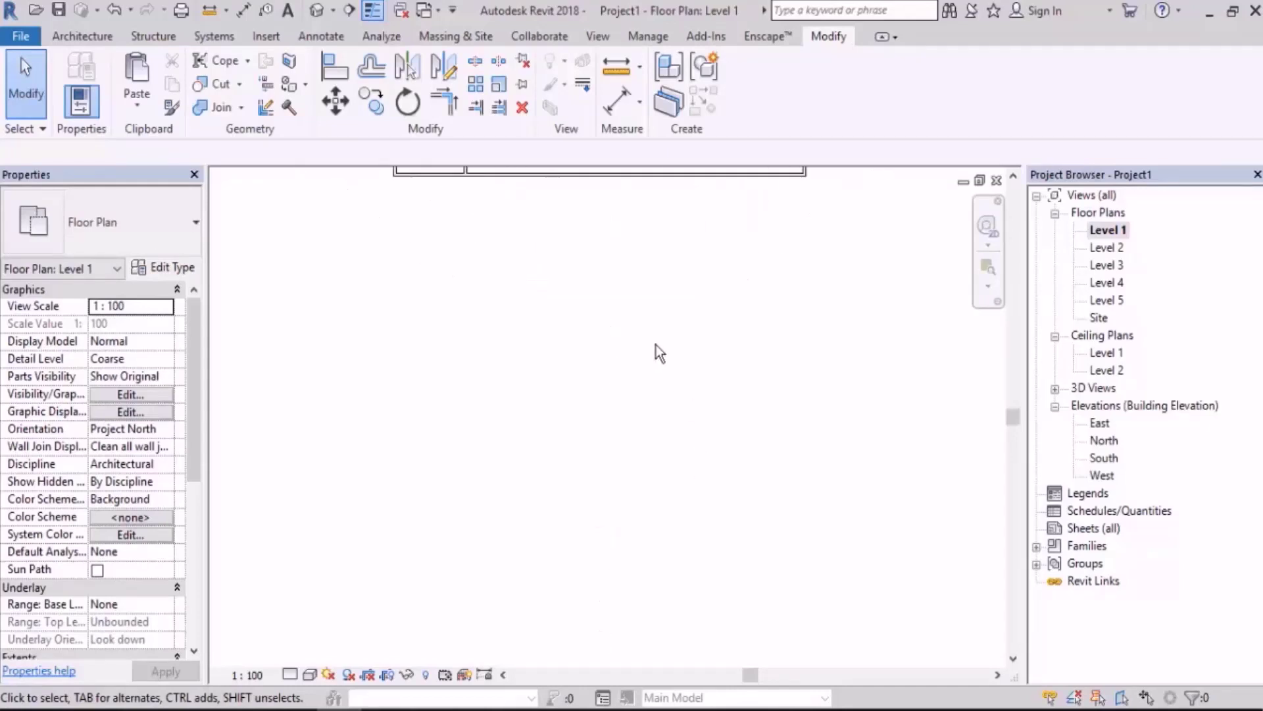
click(82, 35)
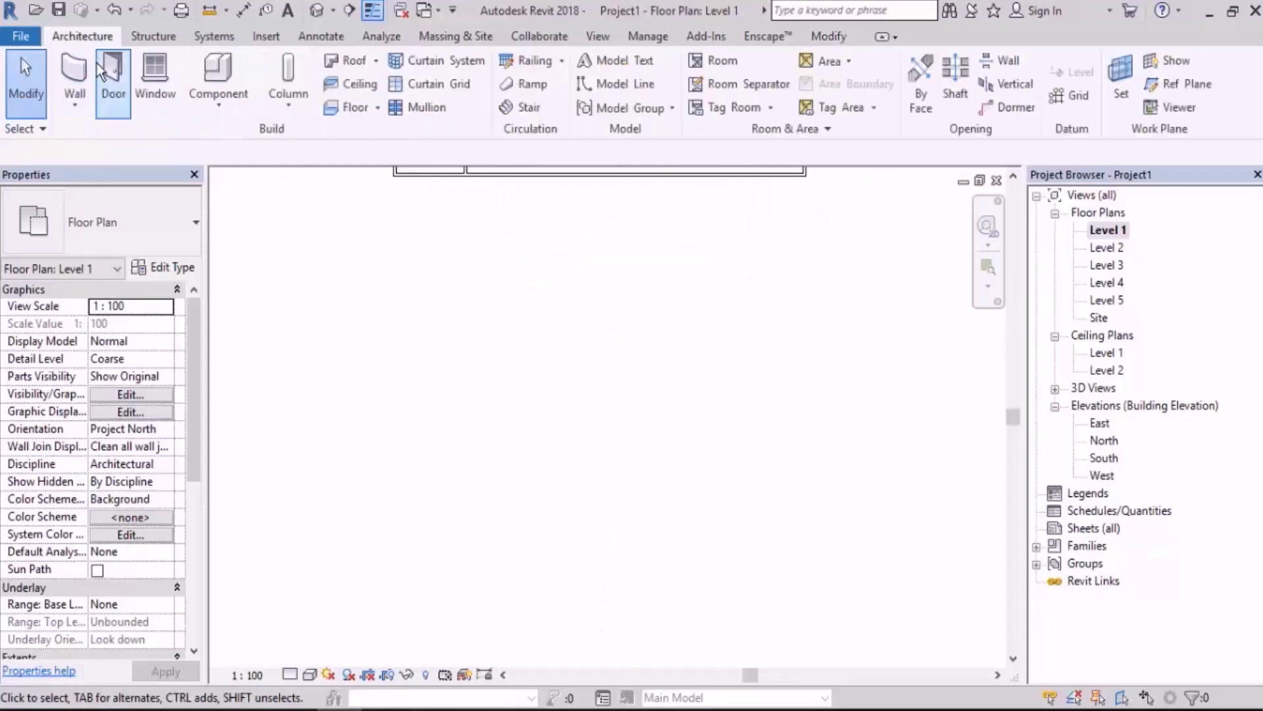
click(349, 104)
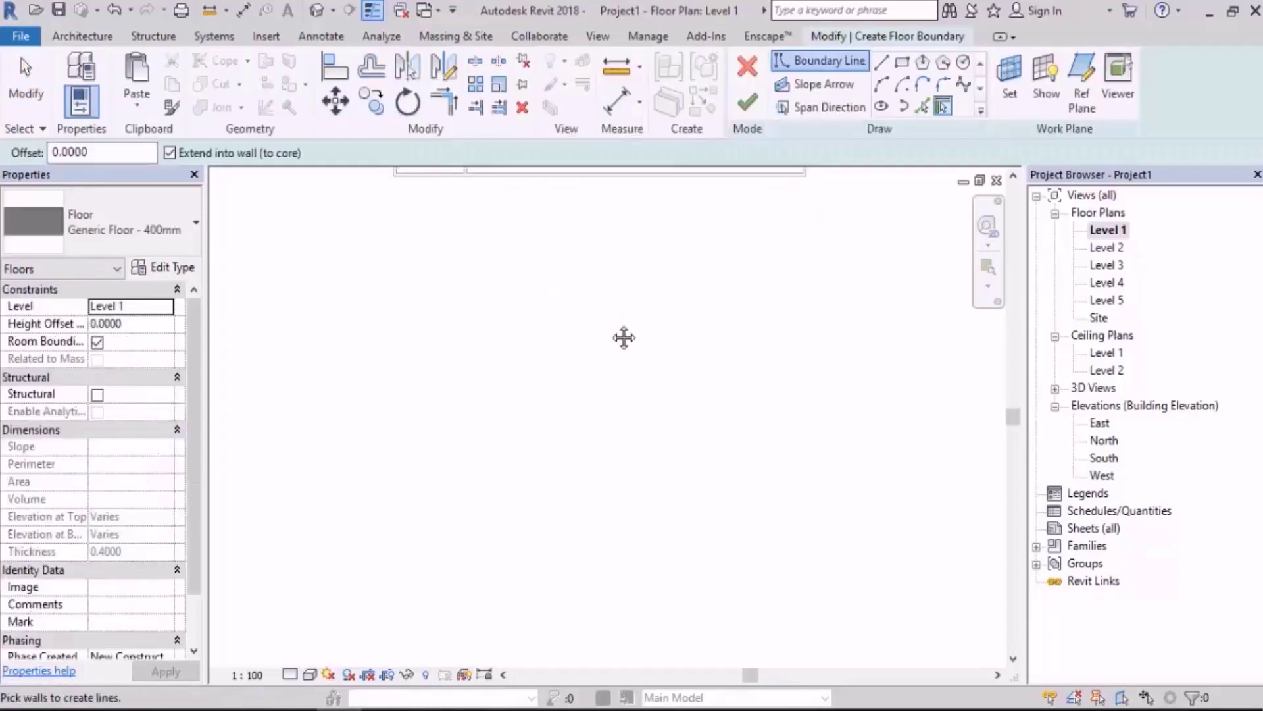
middle_drag(629, 301, 653, 377)
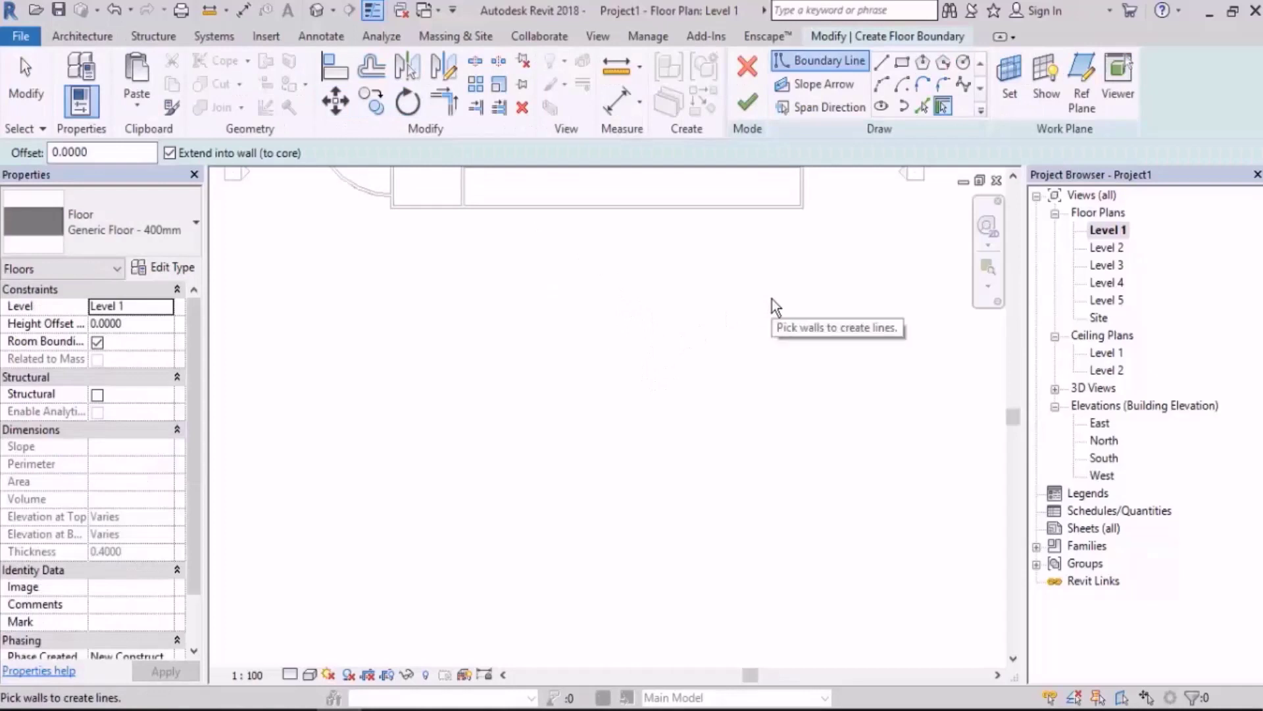
click(882, 62)
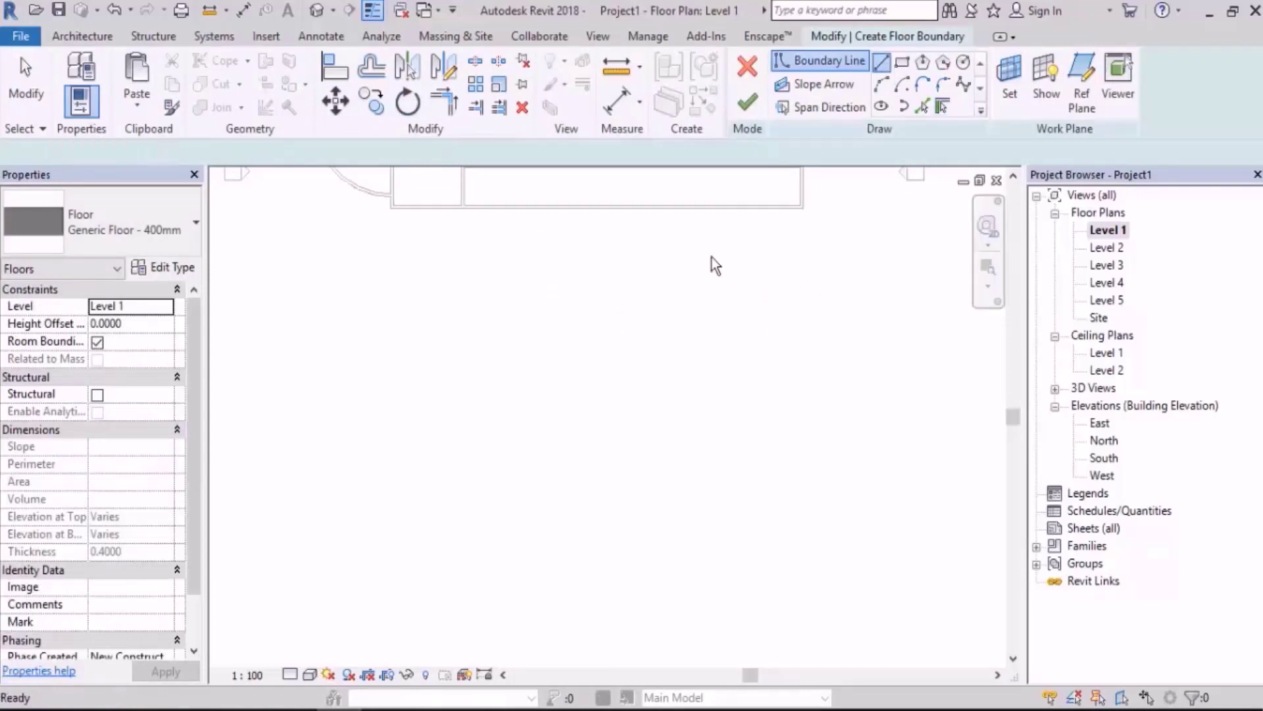
middle_drag(628, 354, 634, 318)
click(434, 285)
click(820, 285)
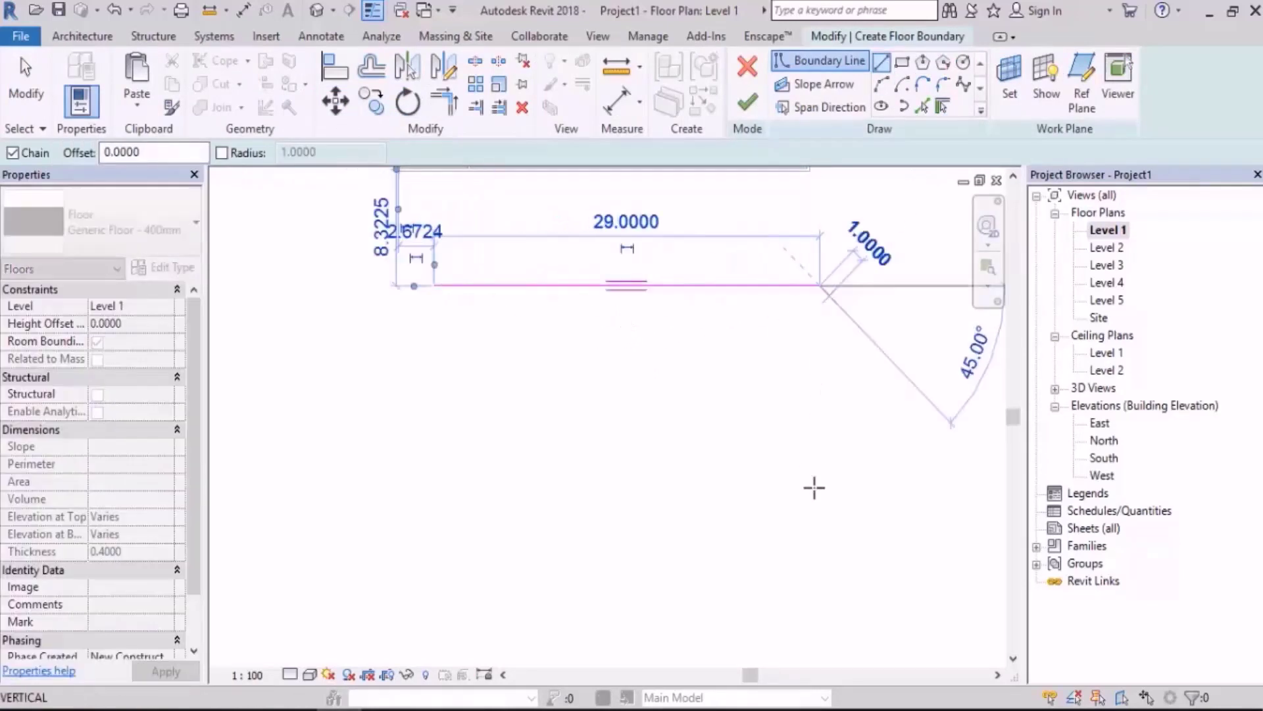
click(817, 508)
click(436, 508)
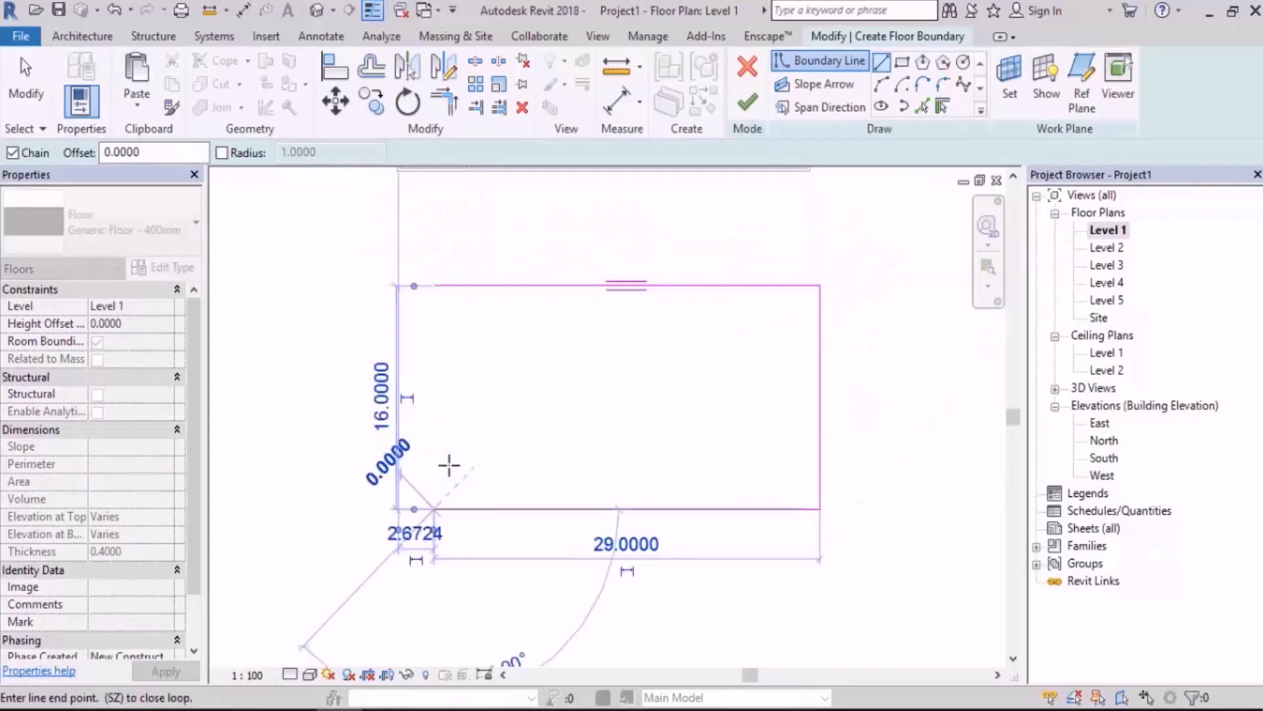
click(436, 314)
key(Escape)
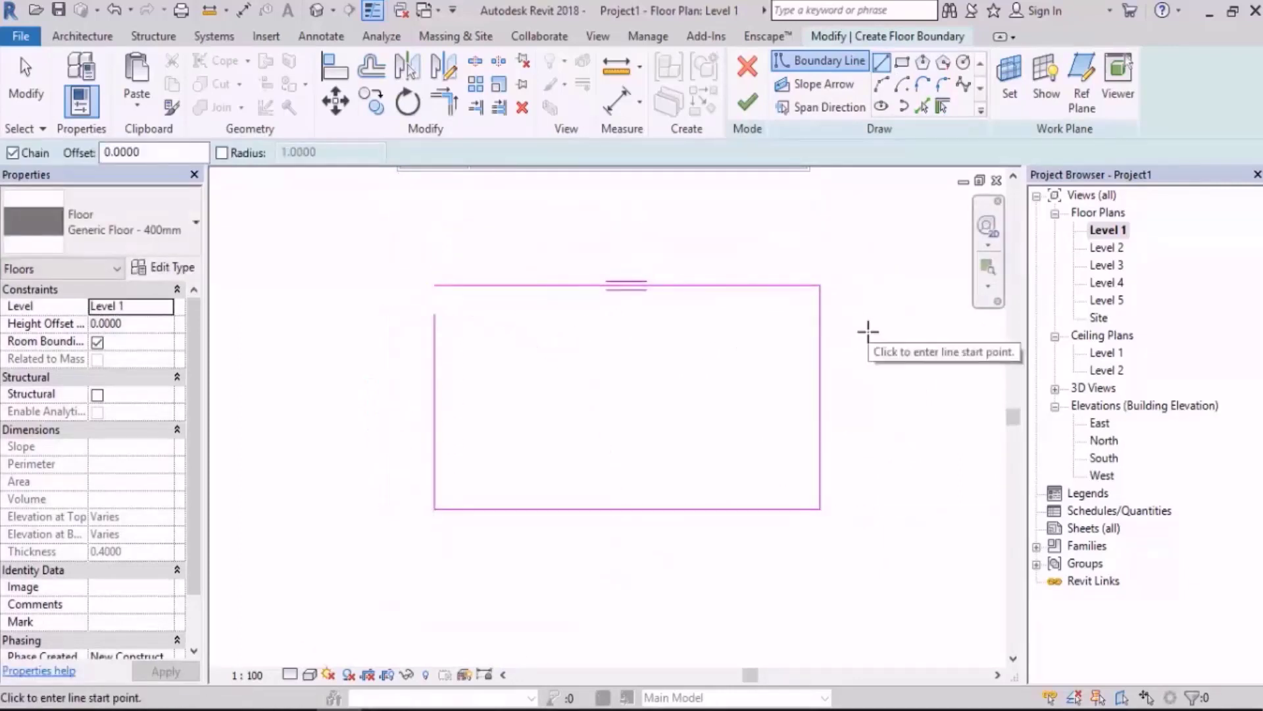
Stretch the left boundary line's upper end to just below the top line and try to finish the floor.
scroll(427, 297, up, 4)
key(Escape)
click(416, 426)
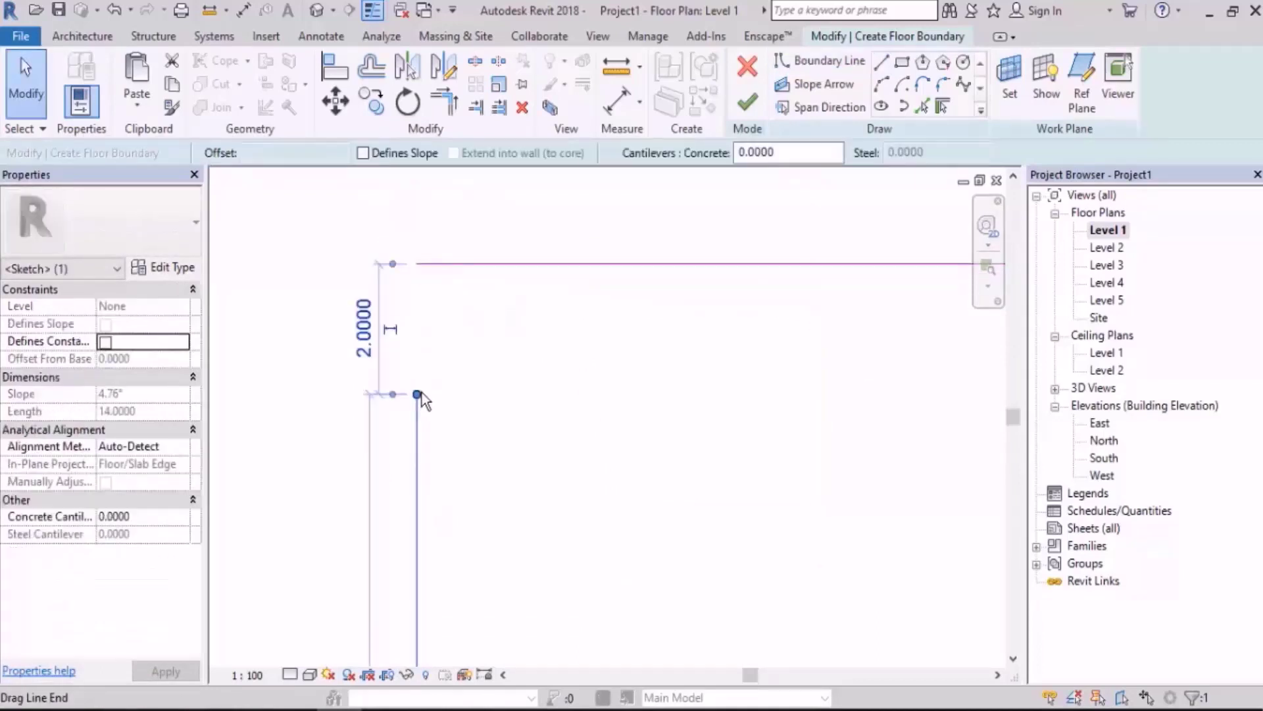
drag(417, 393, 423, 270)
key(Escape)
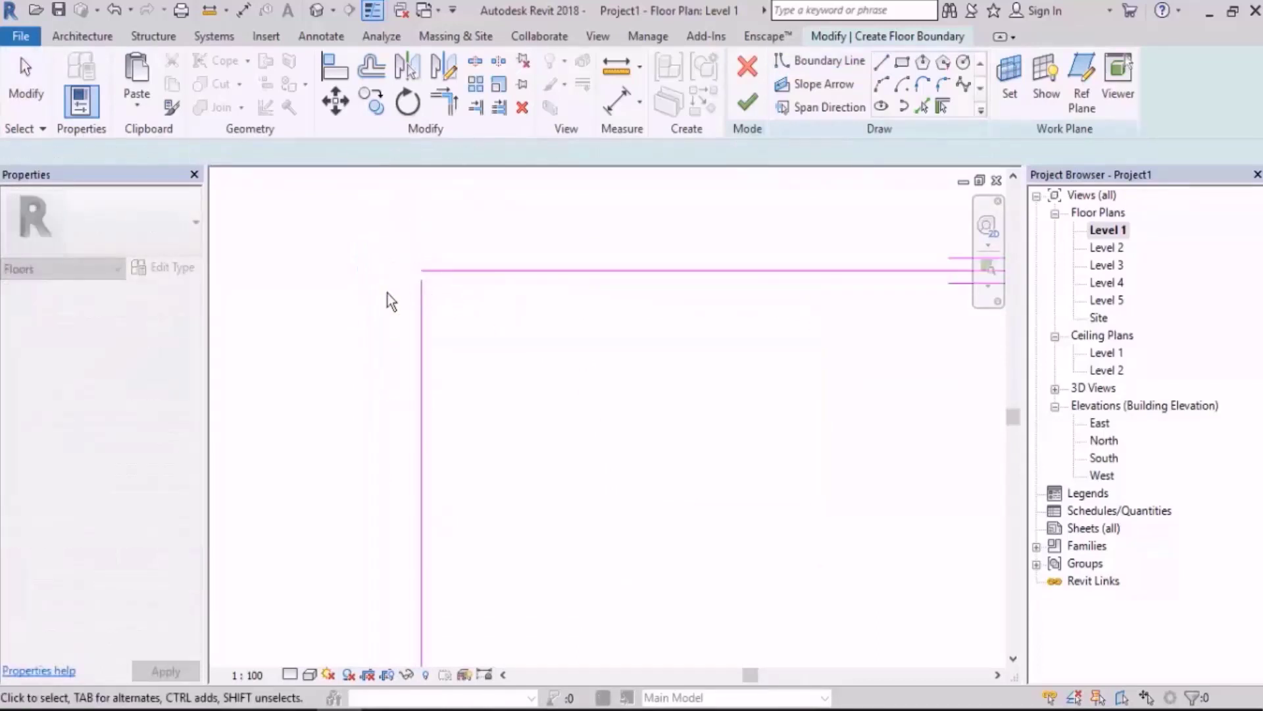
scroll(389, 294, down, 5)
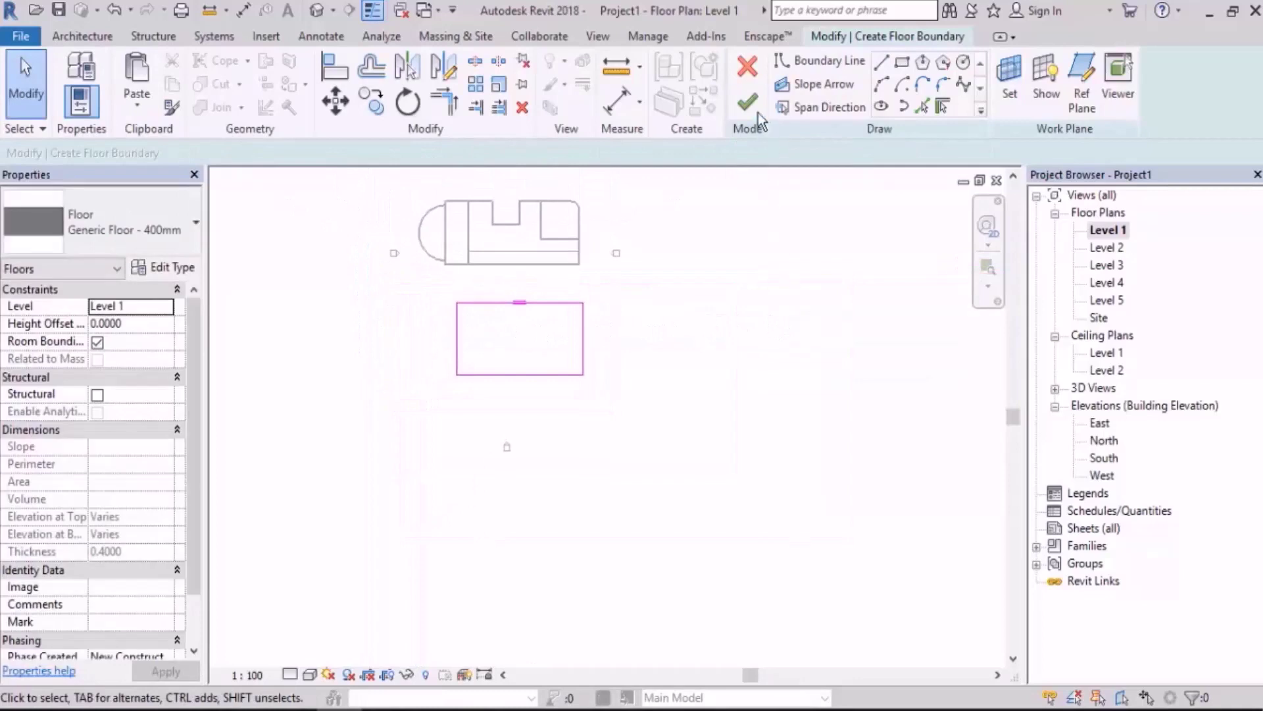
click(756, 110)
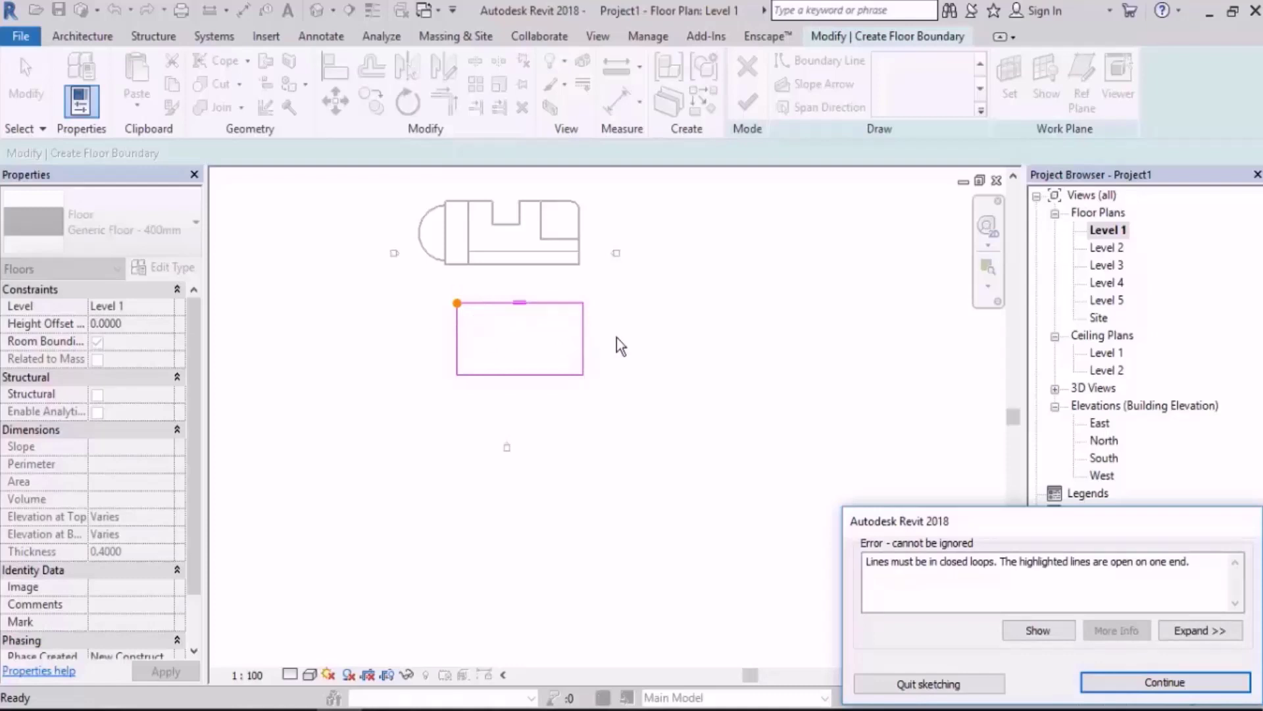
key(Return)
Close the boundary's upper-left corner by trimming/extending the left and top lines to each other.
scroll(458, 303, up, 5)
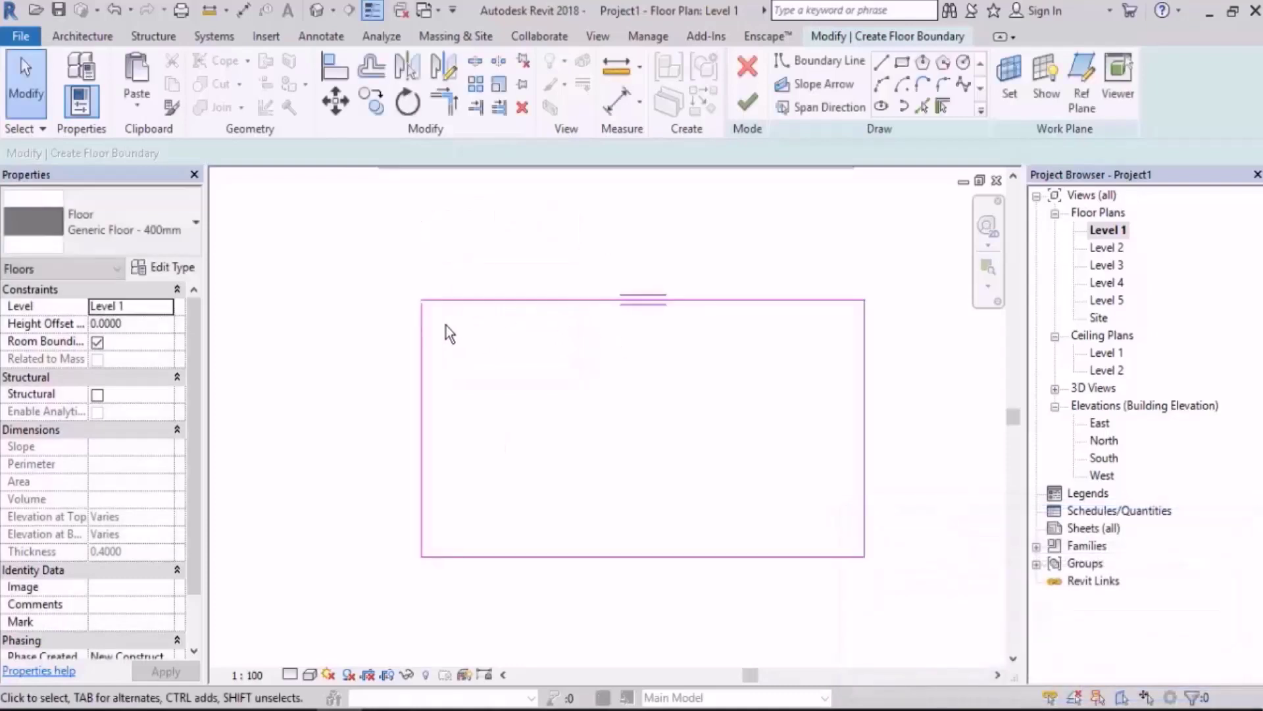
scroll(446, 332, up, 2)
middle_drag(451, 263, 534, 252)
click(445, 102)
click(421, 340)
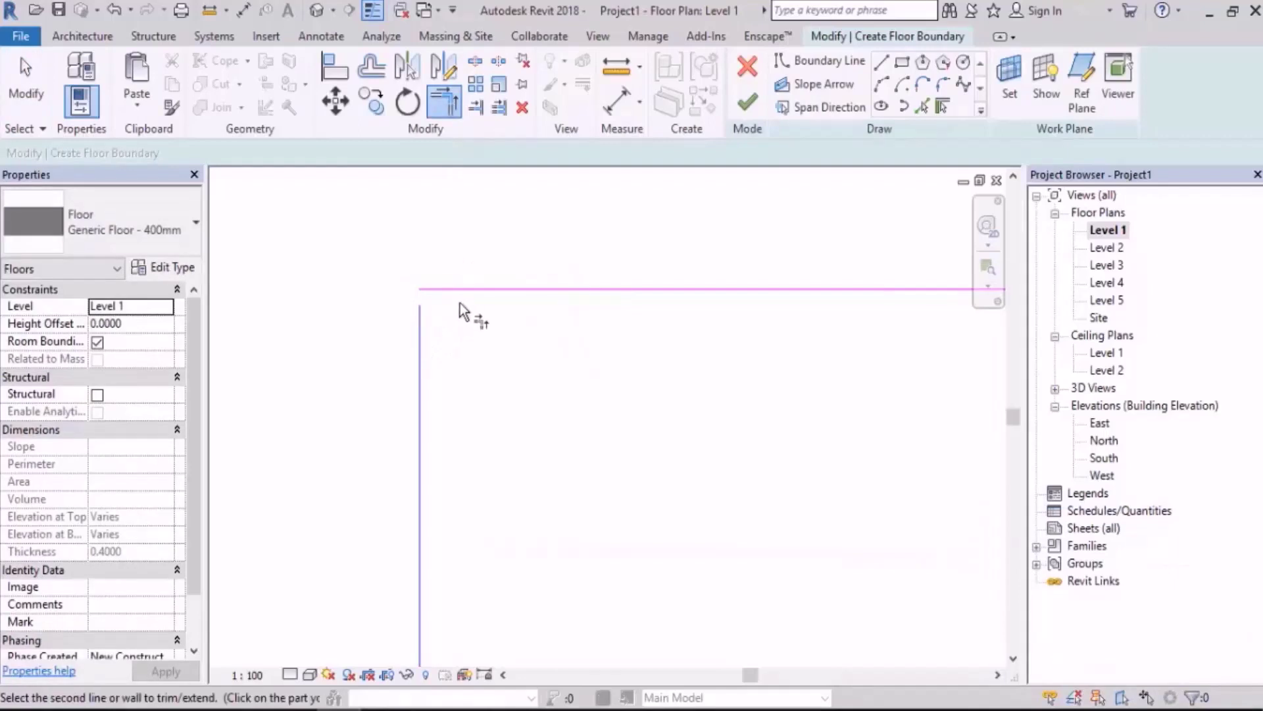
click(526, 289)
scroll(358, 248, down, 4)
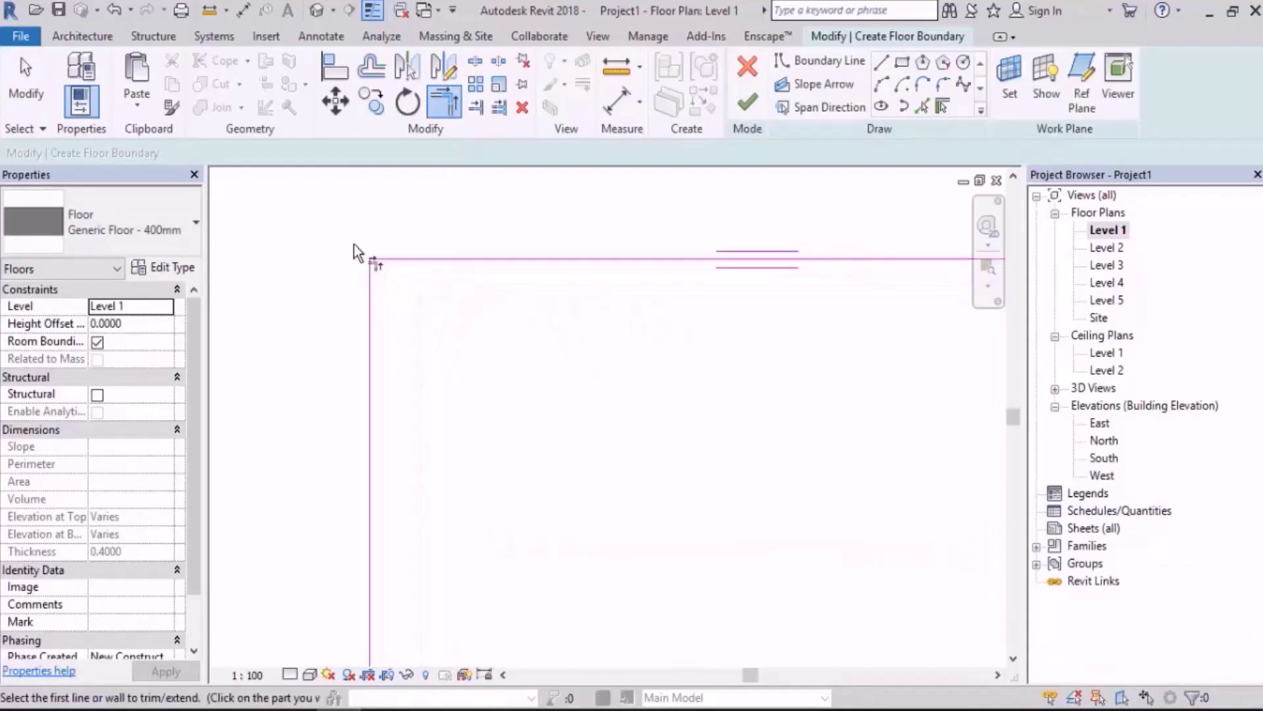
scroll(605, 319, up, 2)
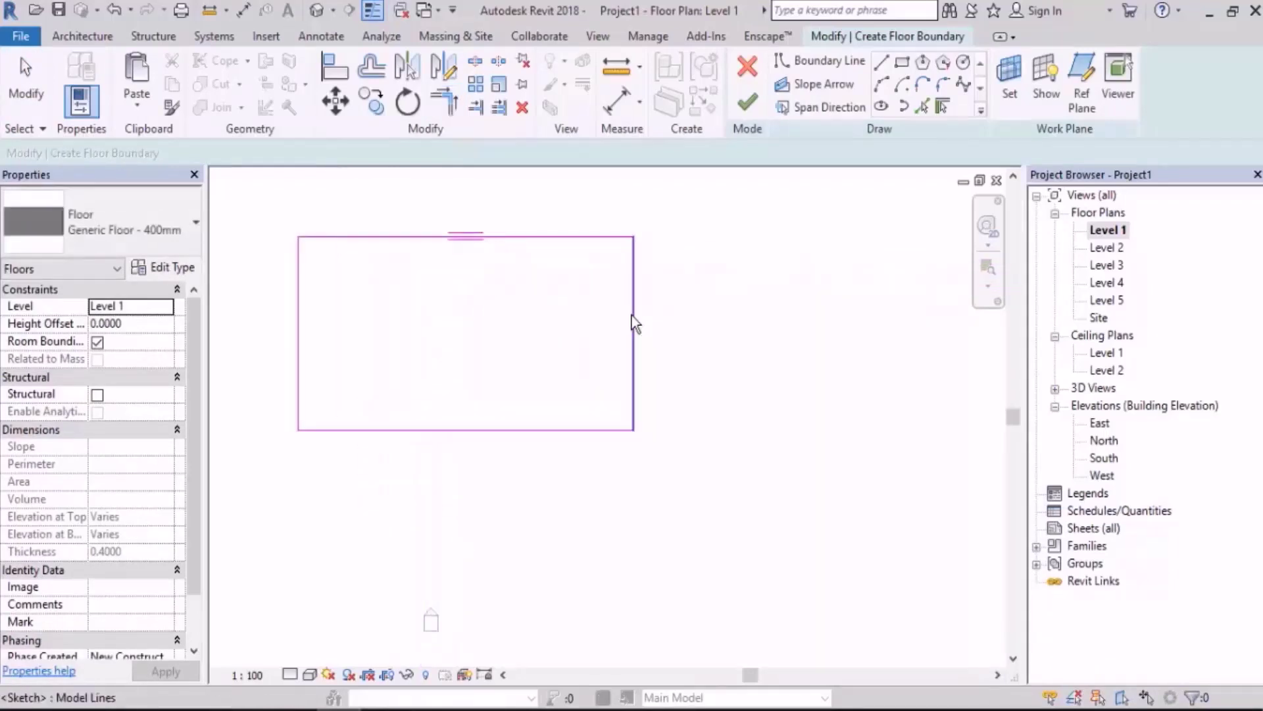
key(Escape)
click(634, 318)
key(Escape)
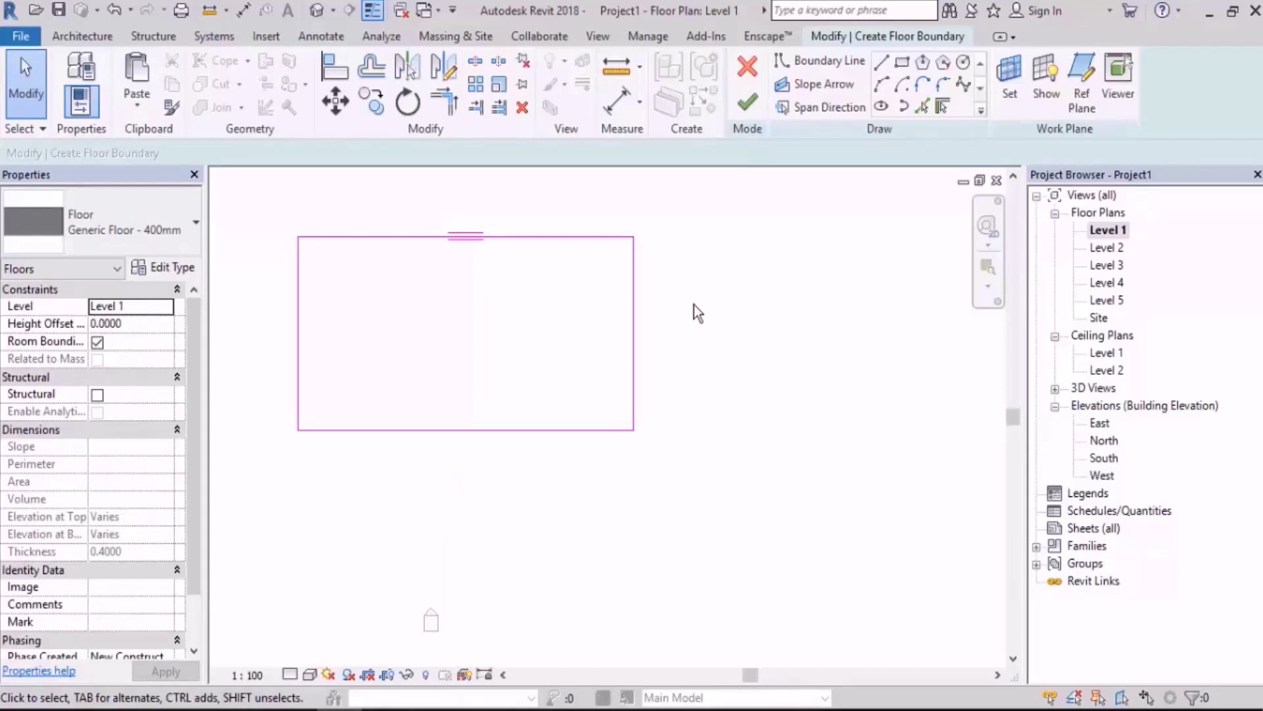
Add a separate rectangle about 21 m by 16 m right of the first outline to the floor, and reopen the finished floor's boundary for editing.
middle_drag(693, 310, 870, 135)
click(902, 62)
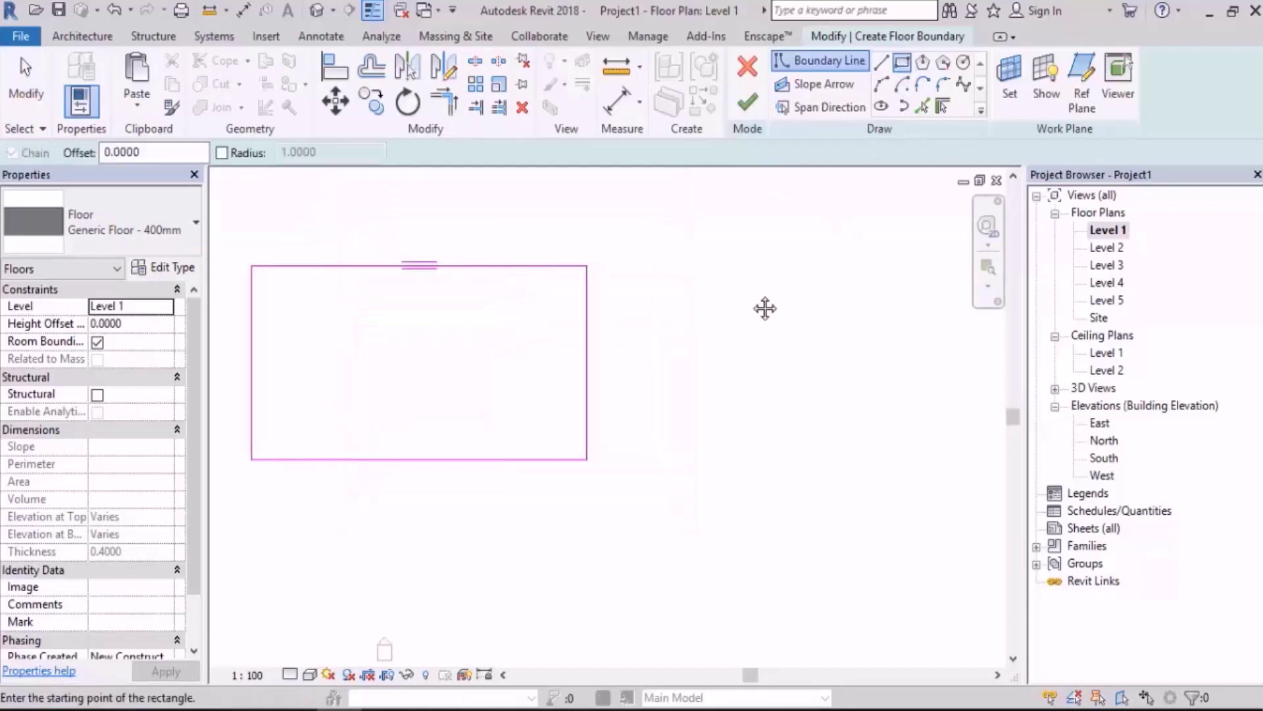
middle_drag(764, 305, 673, 304)
click(583, 265)
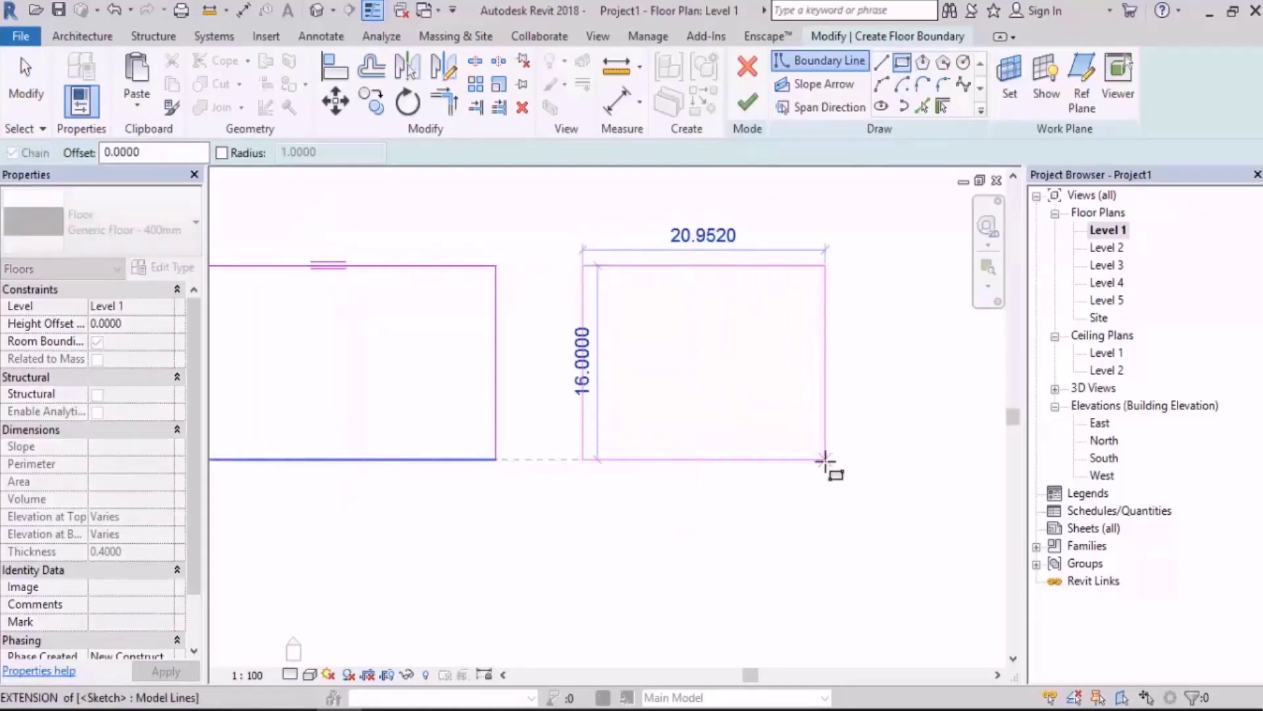
click(826, 460)
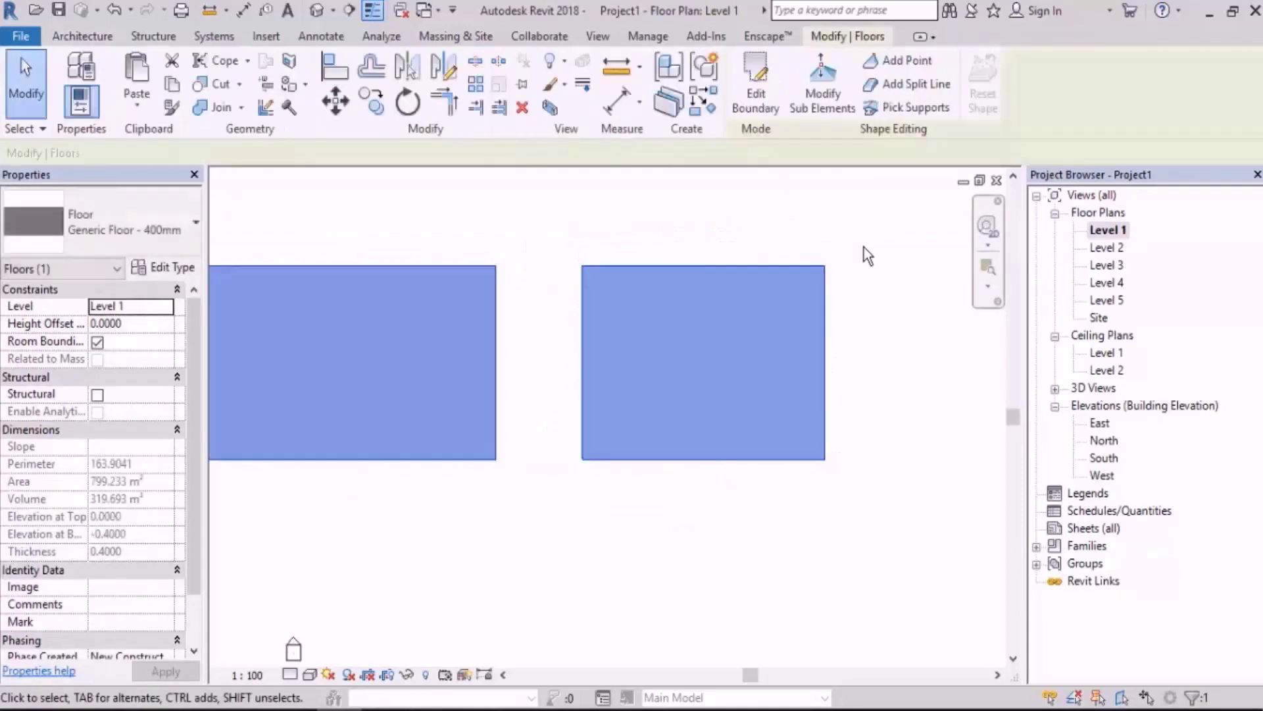
click(755, 98)
middle_drag(668, 340, 892, 350)
Try to add a smaller rectangle sharing part of the main rectangle's left edge and finish the floor.
click(904, 82)
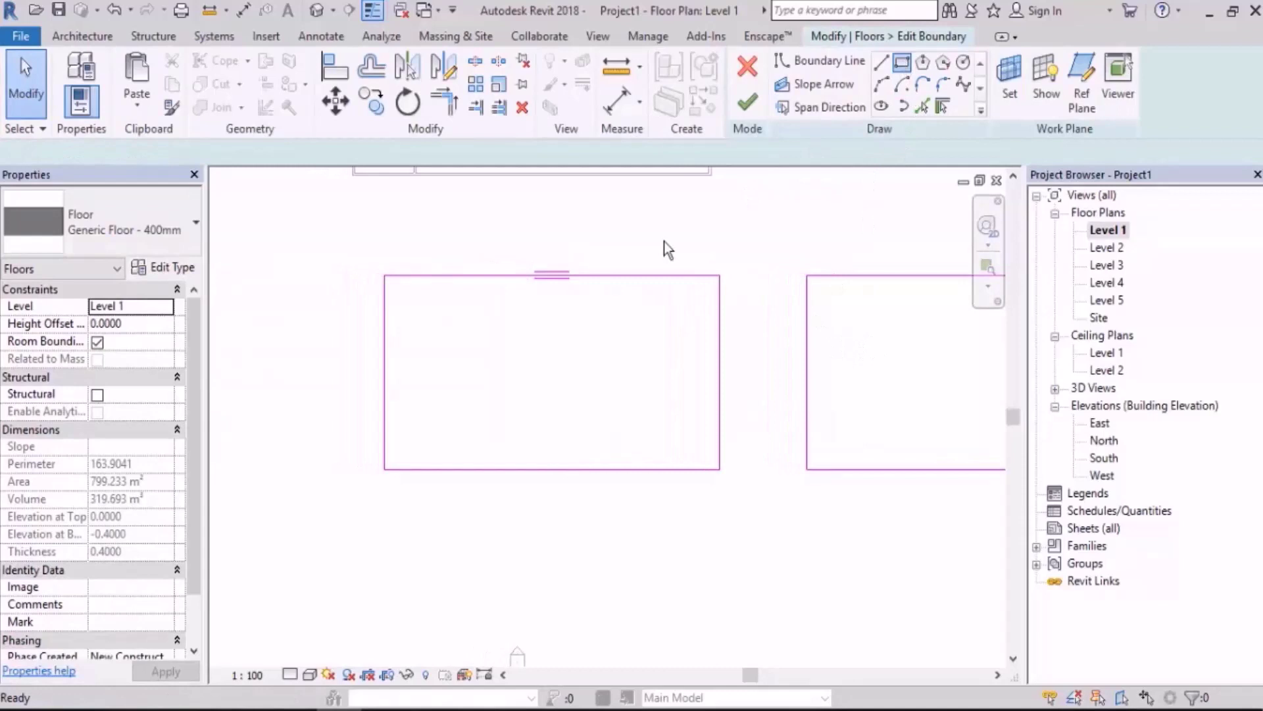
click(386, 317)
click(254, 424)
key(Escape)
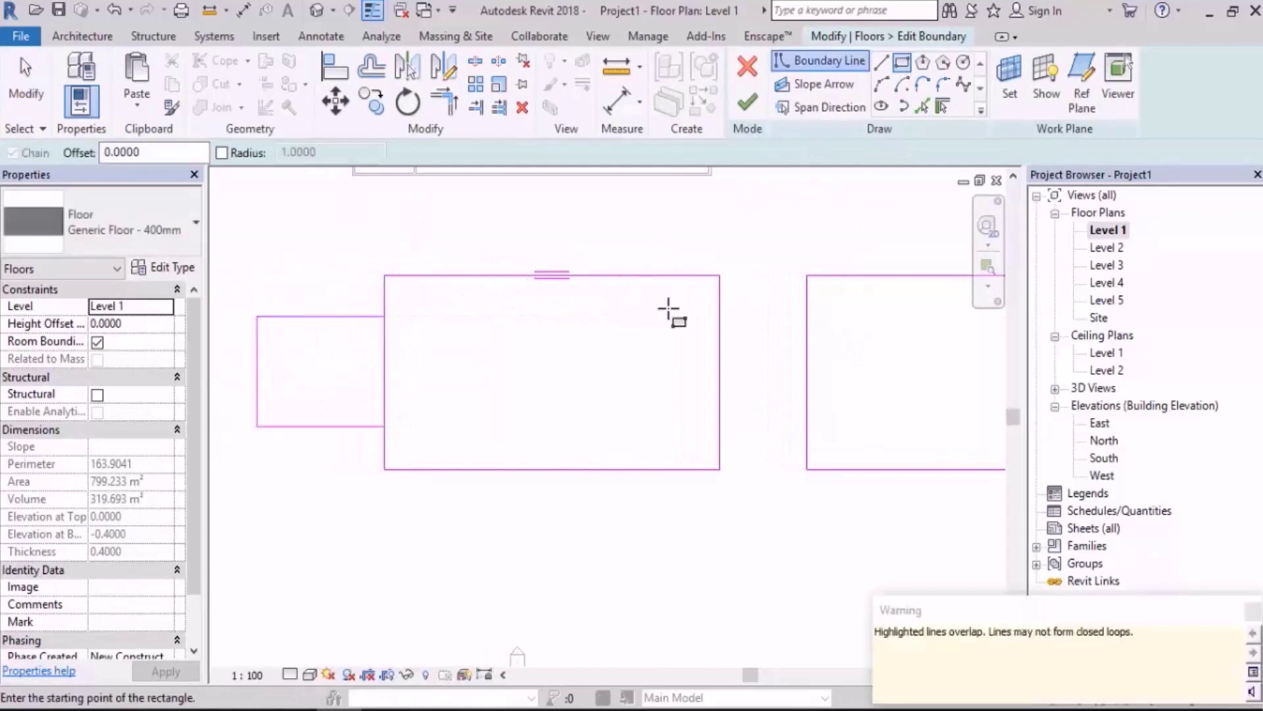
middle_drag(638, 331, 655, 344)
key(Escape)
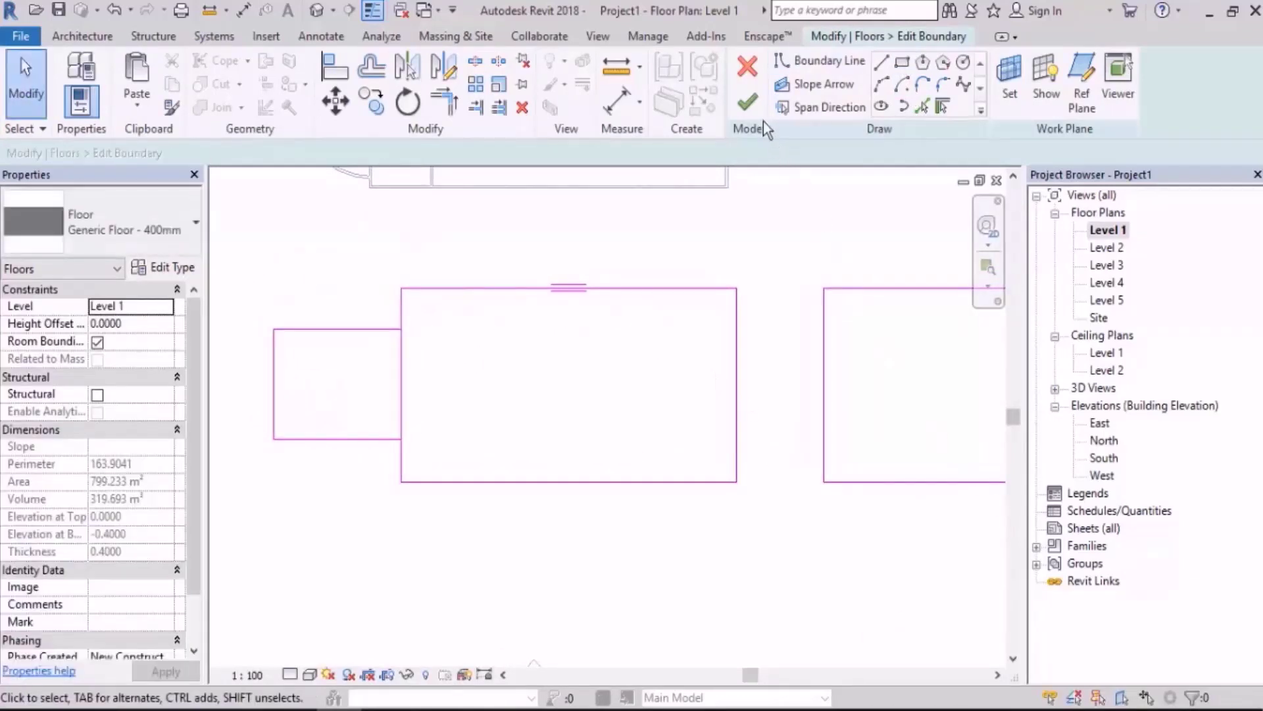
click(757, 109)
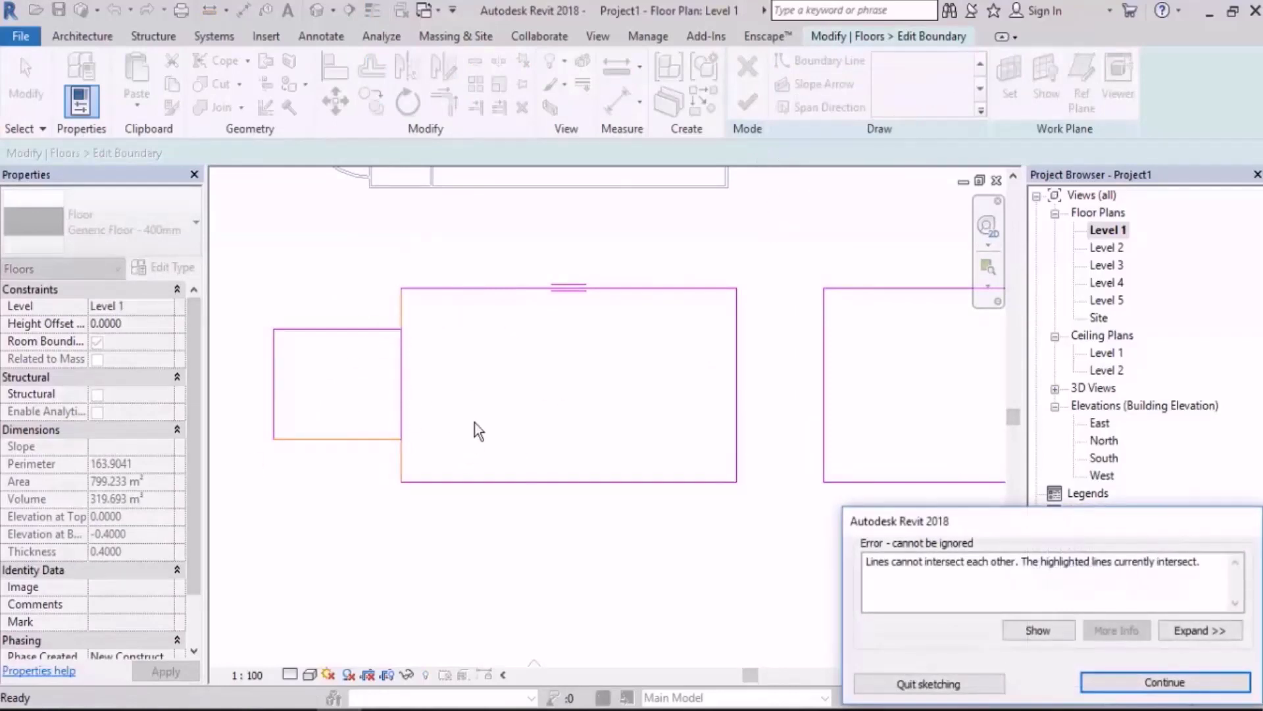
key(Return)
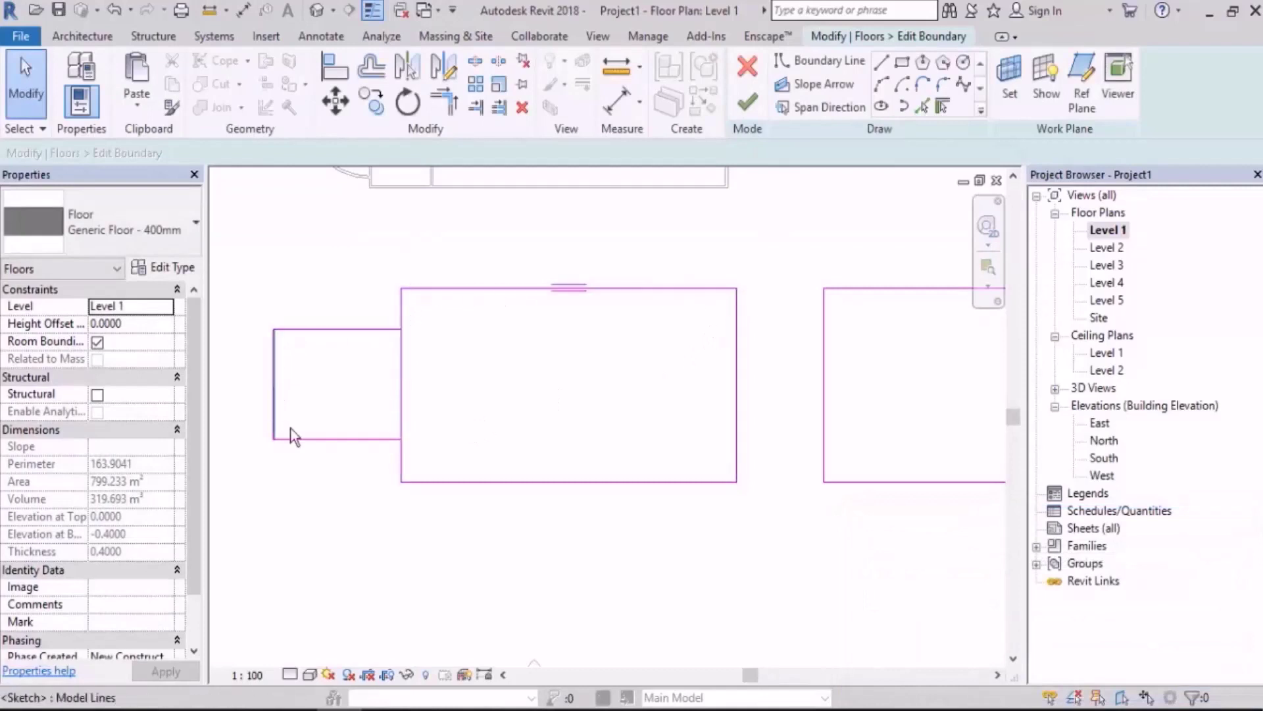
Undo the smaller rectangle added at the main rectangle's left edge.
scroll(431, 428, down, 1)
middle_drag(574, 445, 525, 443)
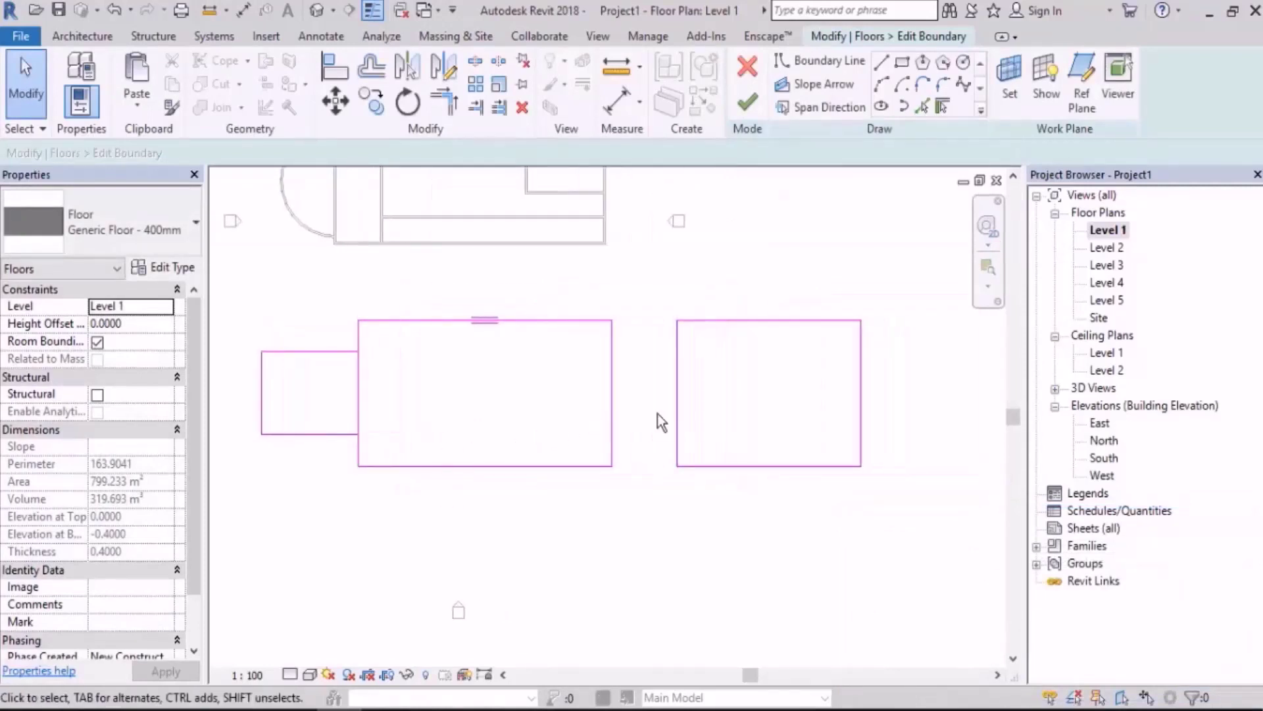
middle_drag(492, 396, 547, 397)
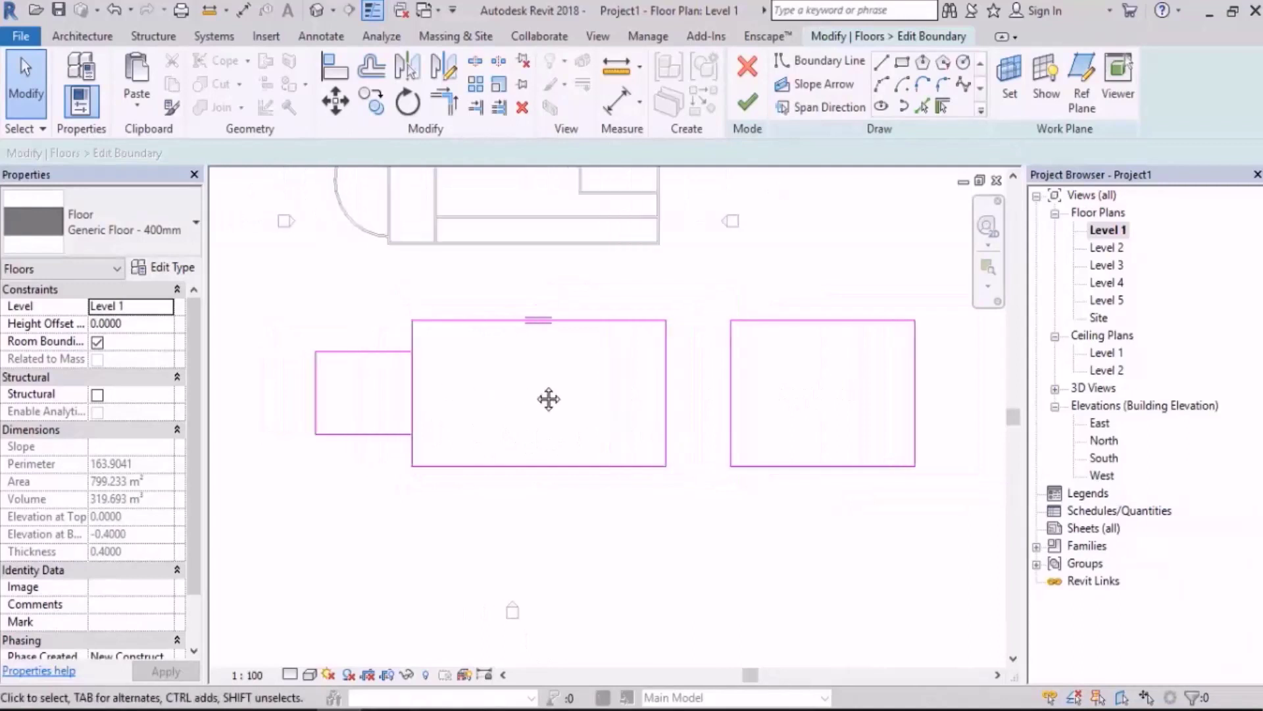
scroll(538, 352, up, 1)
middle_drag(538, 352, 699, 279)
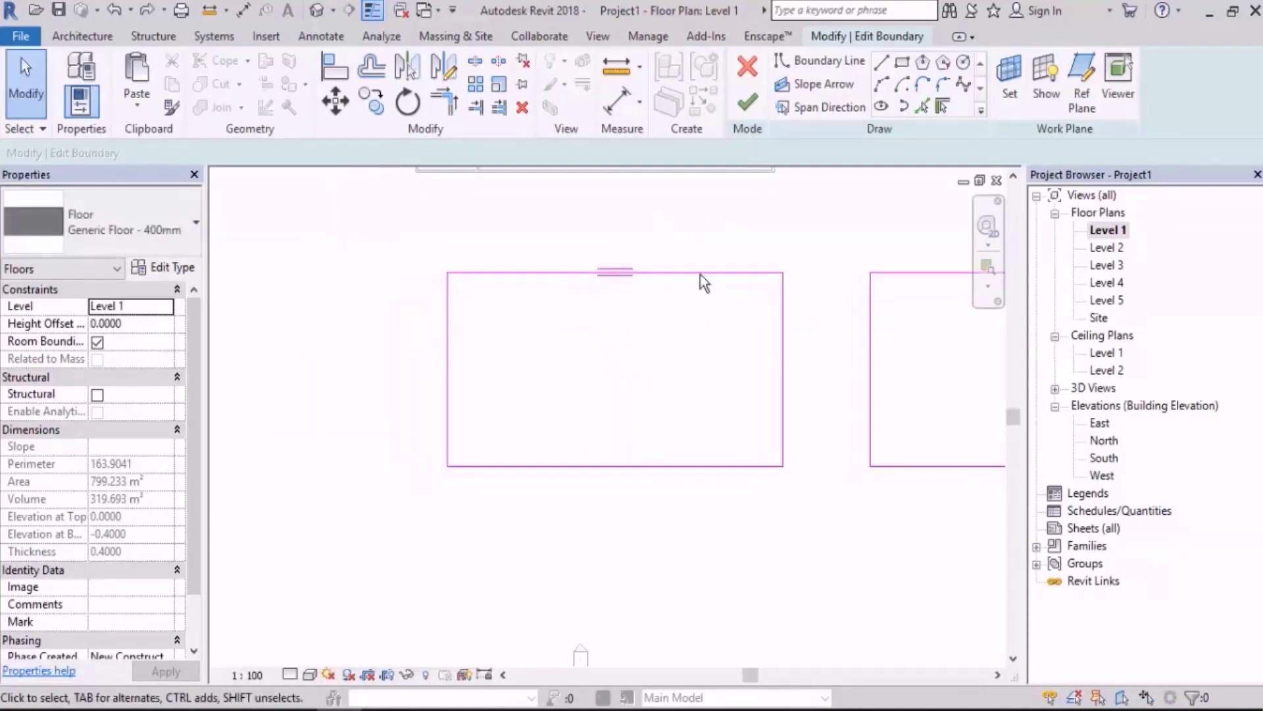
Draw chained boundary lines from the left edge's midpoint outward, about 15 m down, across, and up to the main rectangle's bottom edge.
click(882, 62)
click(448, 368)
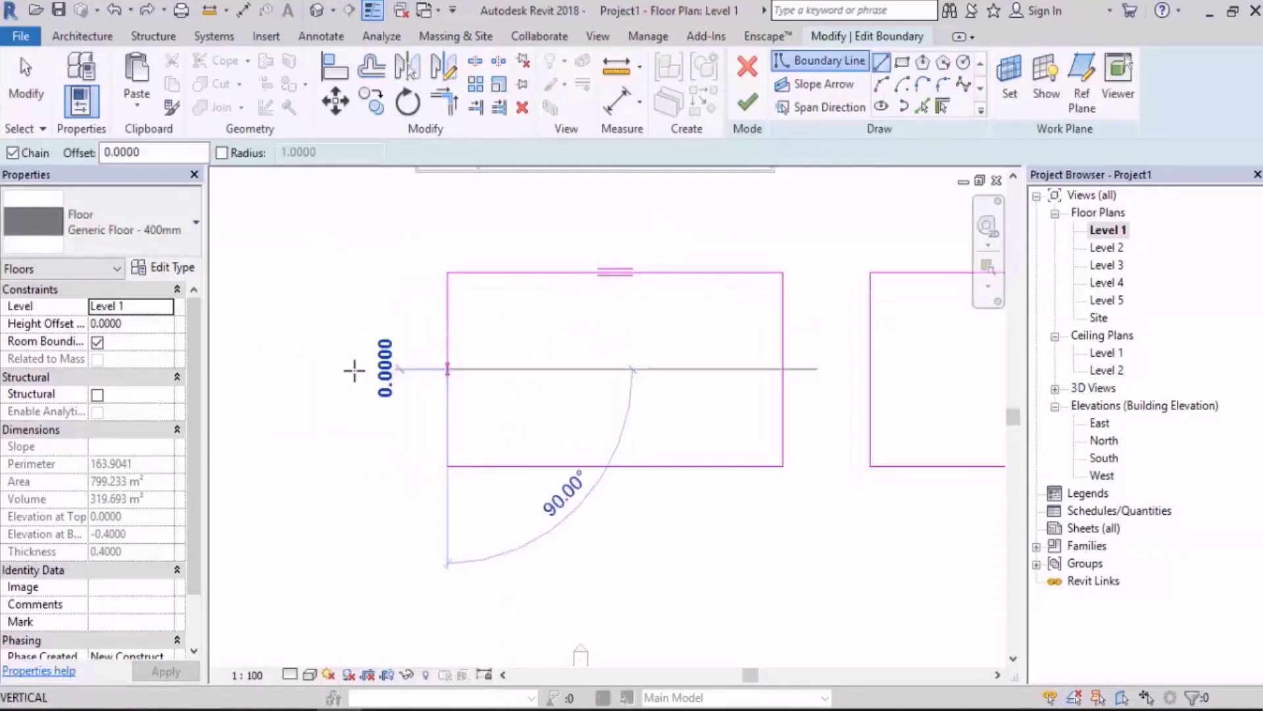
click(343, 369)
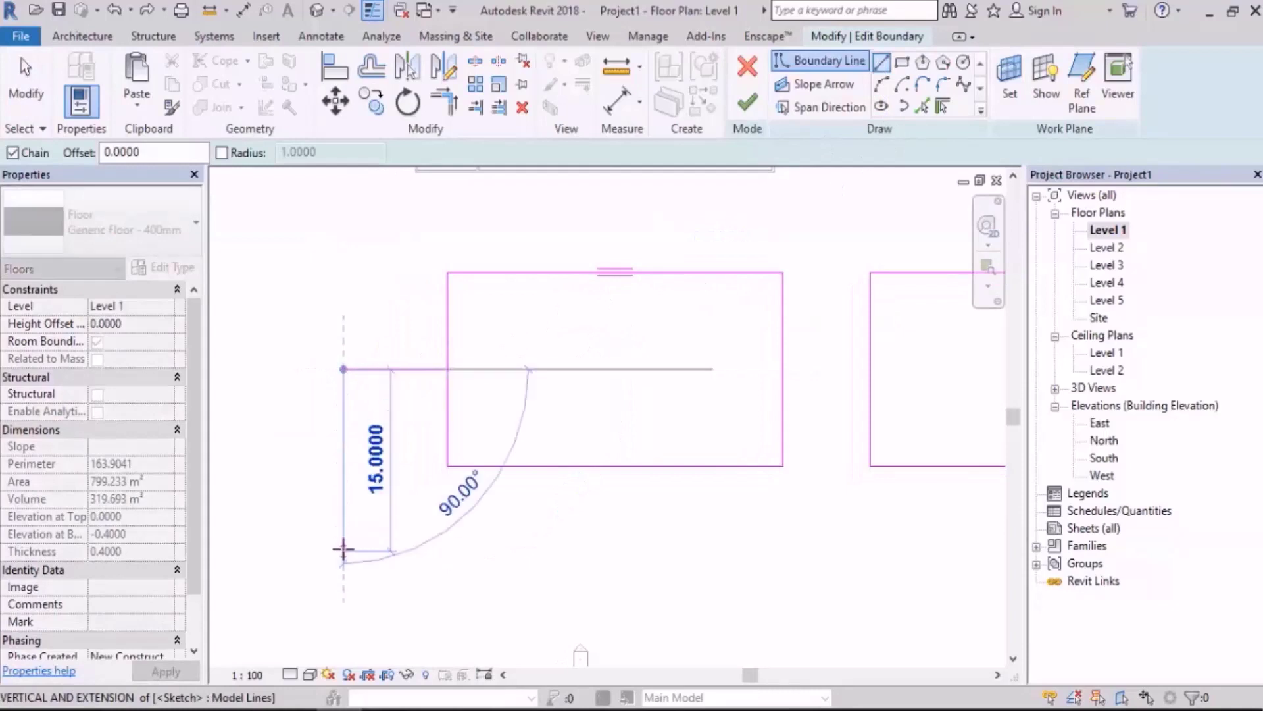
click(342, 551)
click(528, 551)
click(529, 466)
key(Escape)
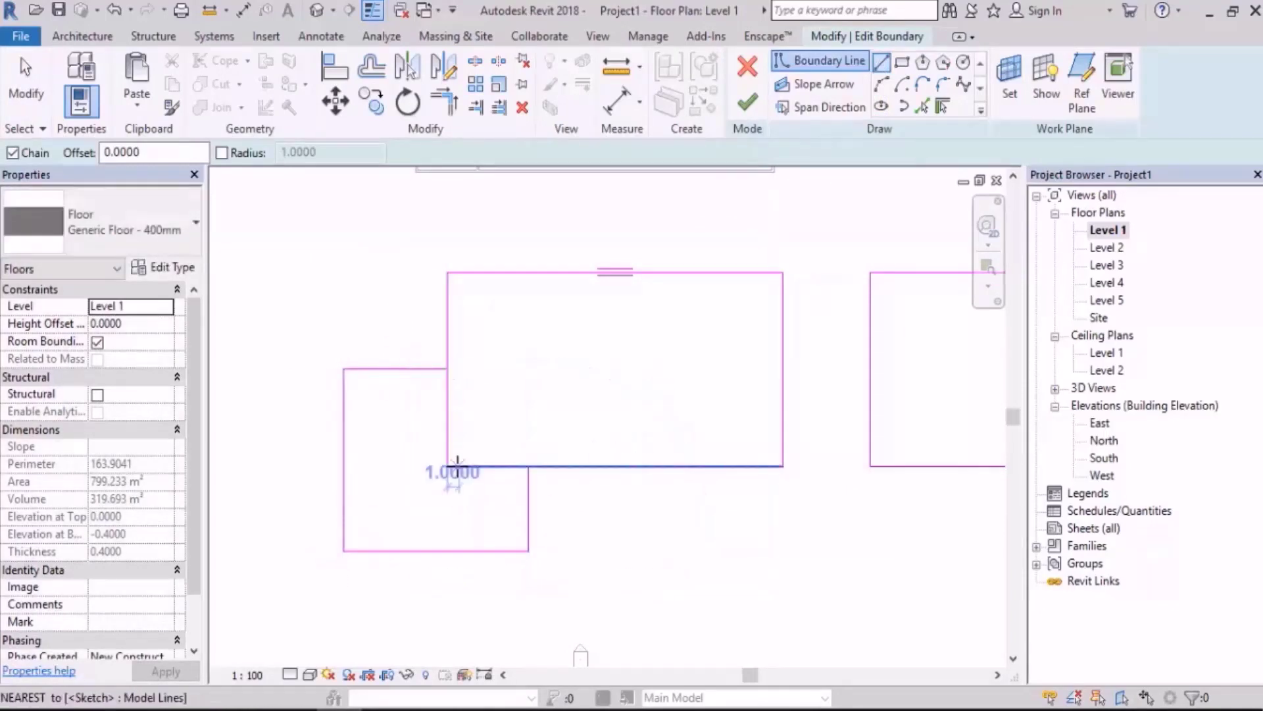
Trim the main rectangle's left and bottom edges to the attached lines with Trim/Extend to Corner, leaving one stepped outline.
click(443, 102)
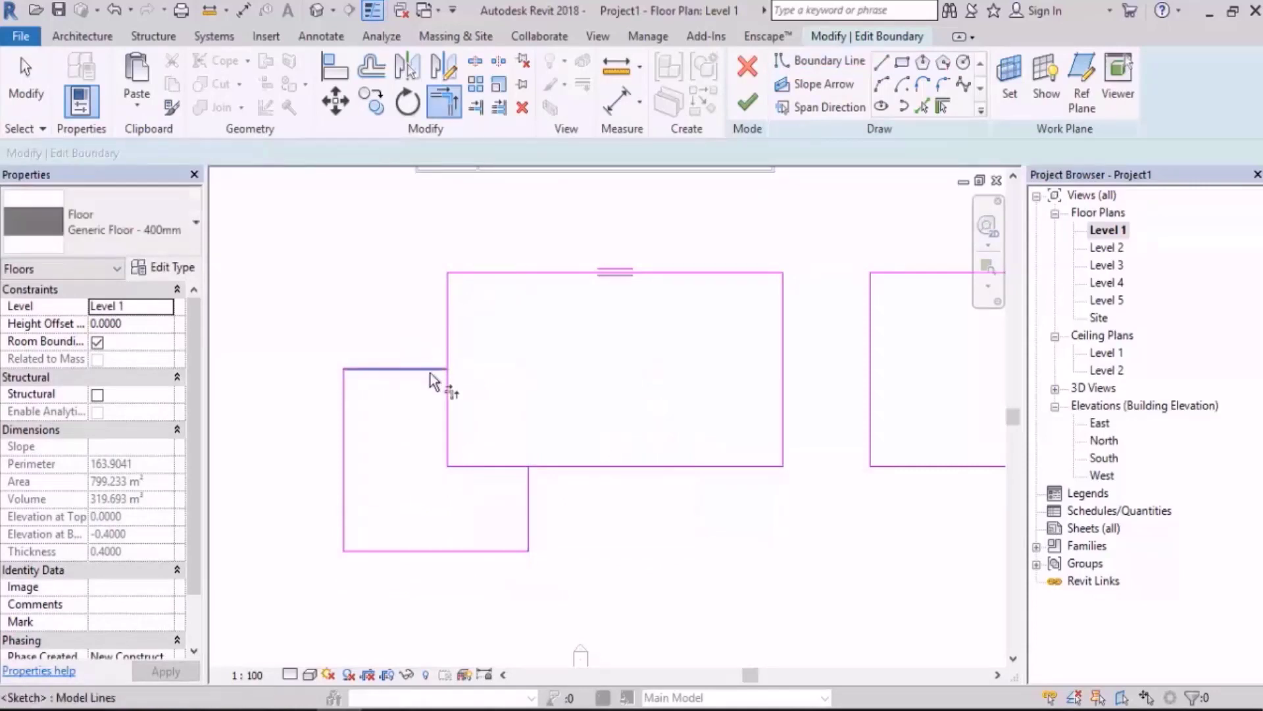
click(437, 370)
click(448, 355)
click(528, 496)
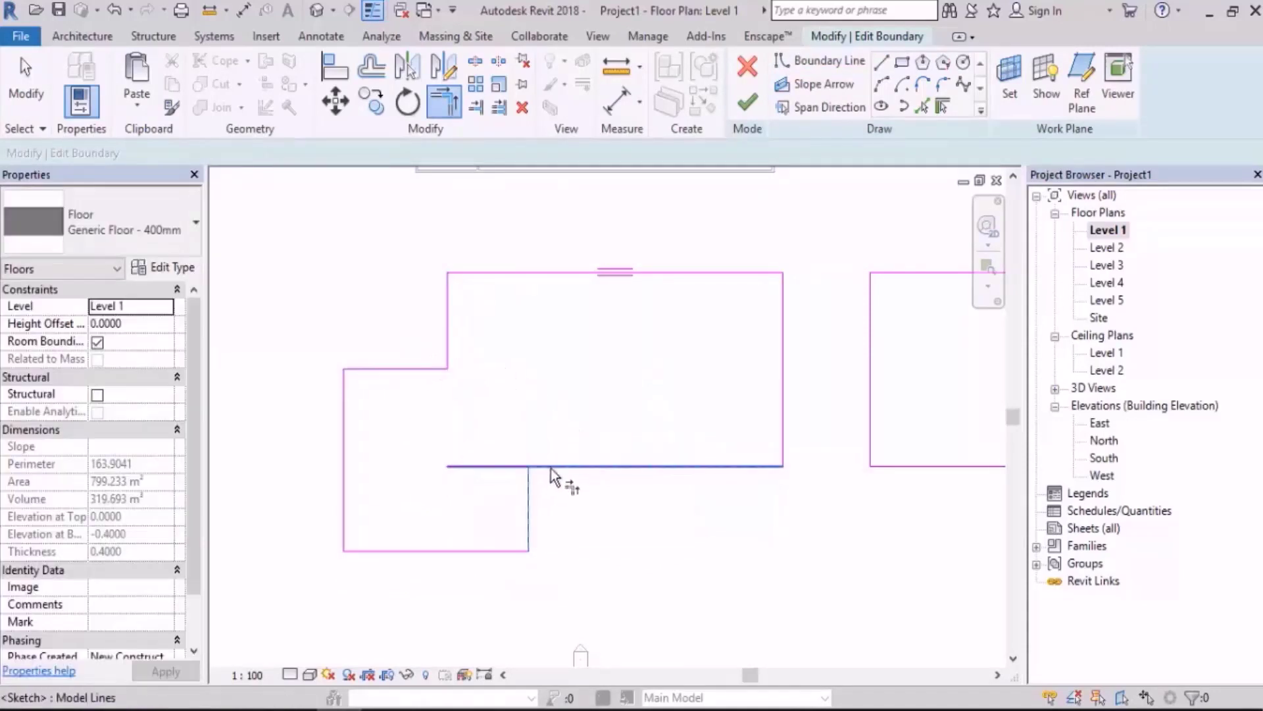
click(556, 466)
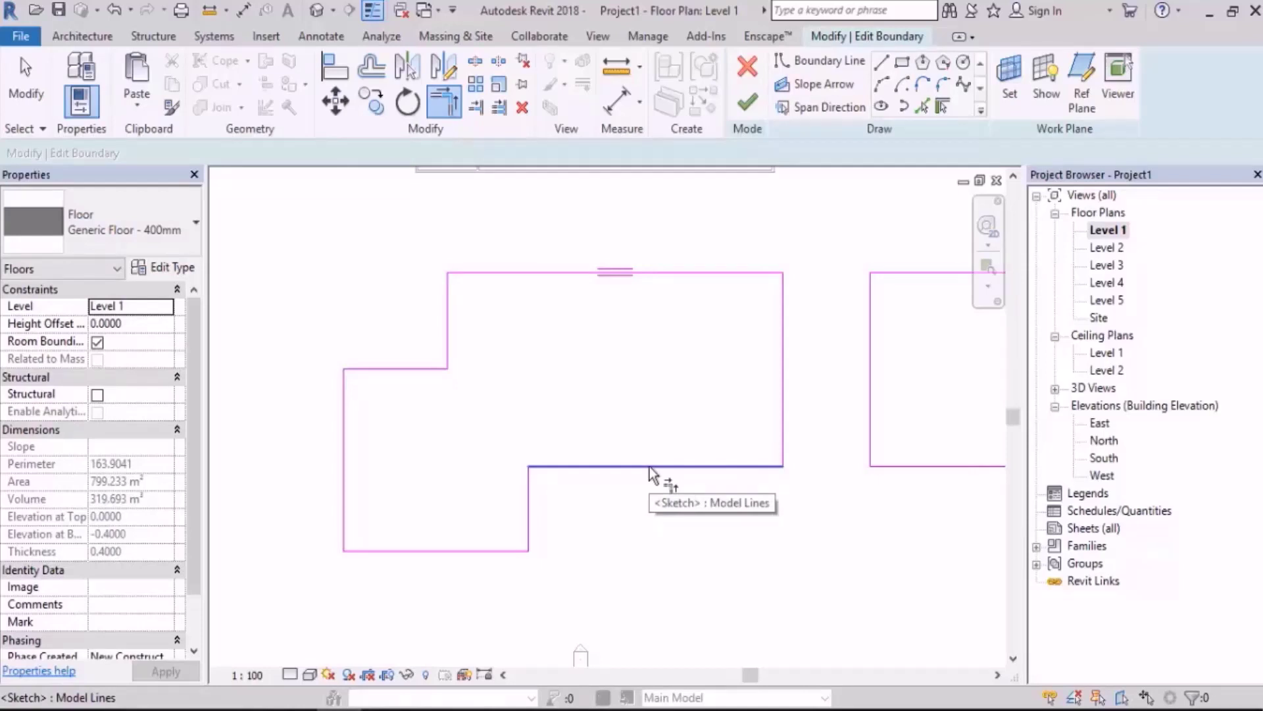
scroll(575, 434, down, 3)
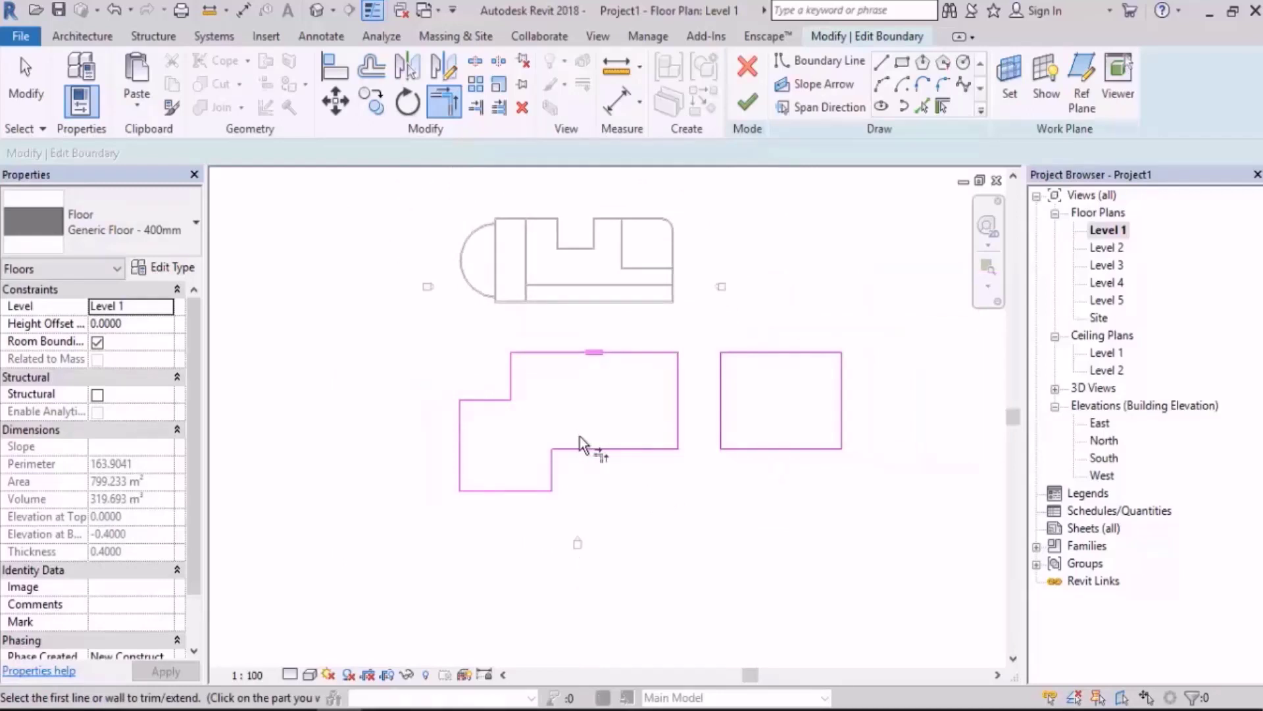
key(Escape)
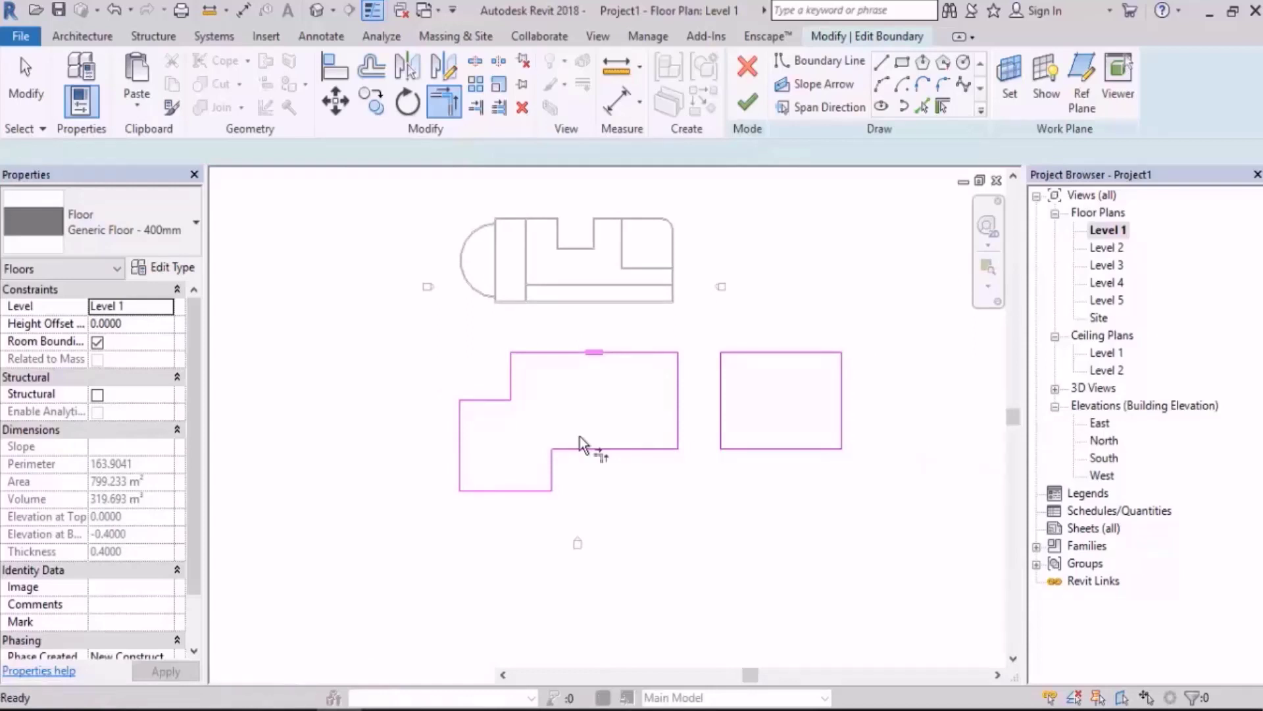
Undo the corner trims and recent attached lines, and delete all remaining boundary lines from the sketch.
scroll(579, 436, up, 3)
key(ctrl+z)
key(ctrl+z)
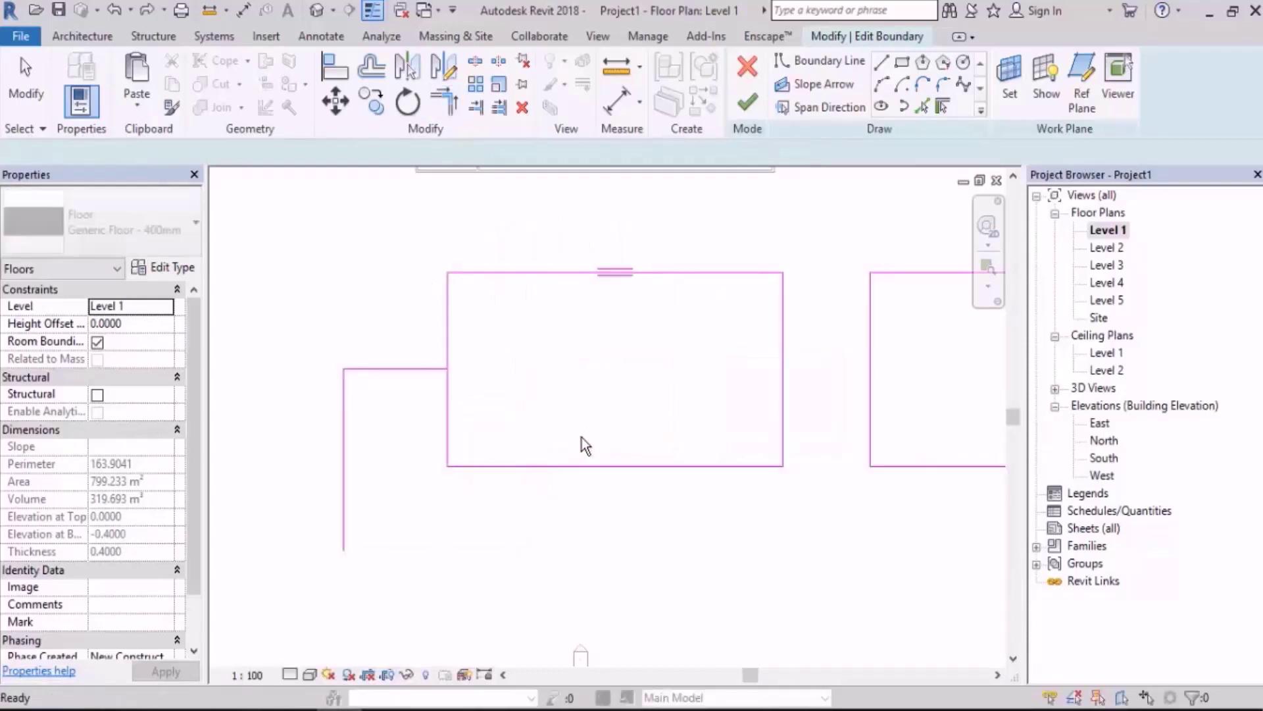
scroll(488, 419, down, 3)
drag(799, 343, 377, 522)
key(Delete)
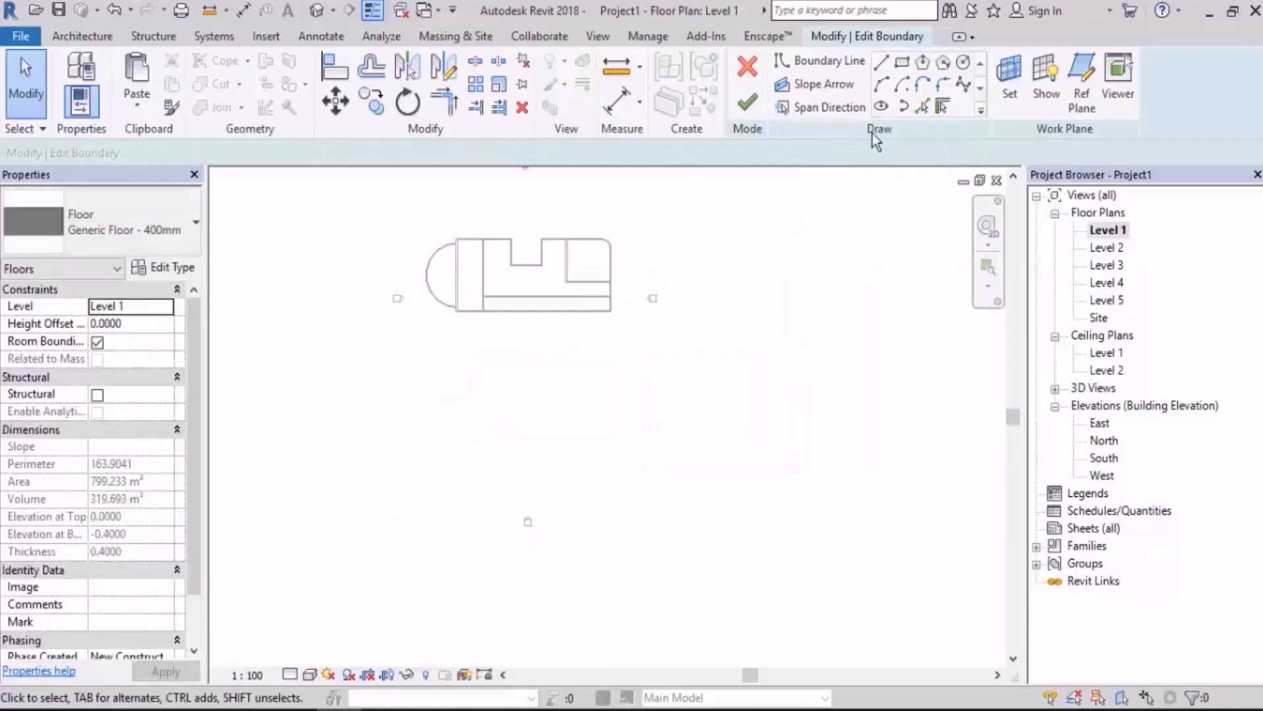
Draw chained boundary lines below the existing plan: a horizontal segment, an 8 m diagonal descending rightward at 45°, and another horizontal segment.
click(881, 62)
middle_drag(530, 375, 537, 352)
scroll(444, 343, up, 2)
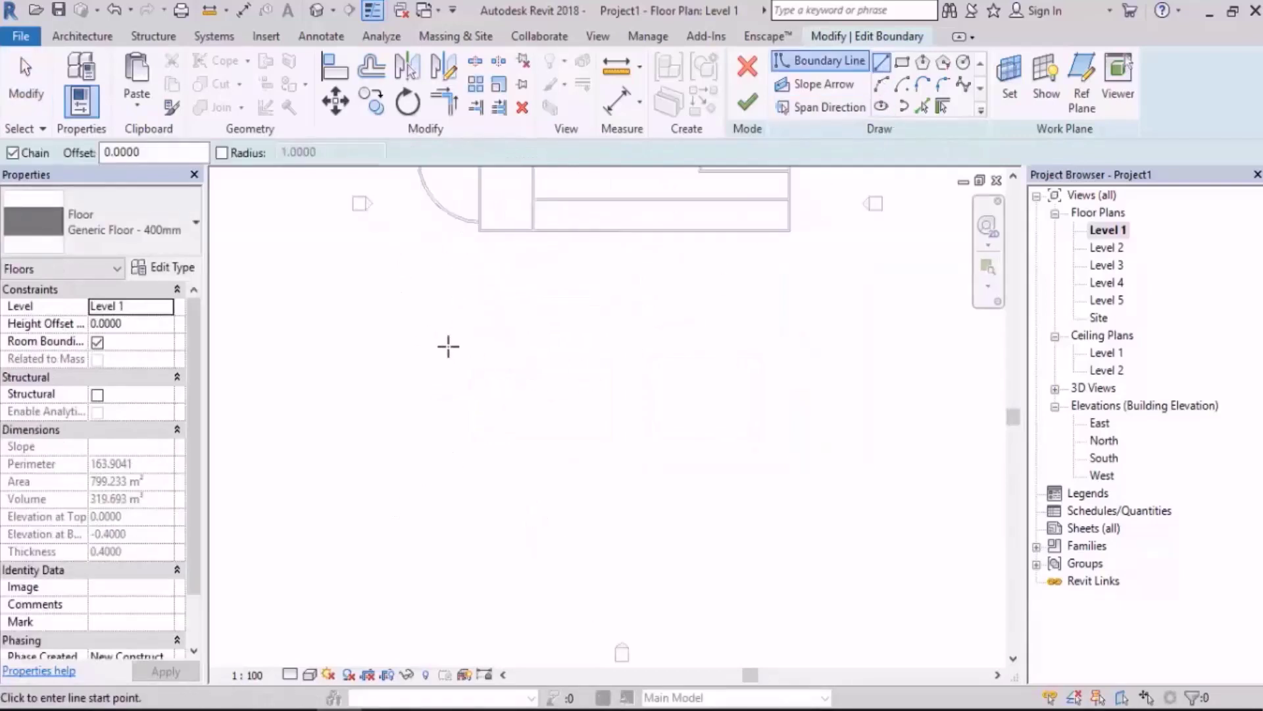
click(436, 343)
click(591, 378)
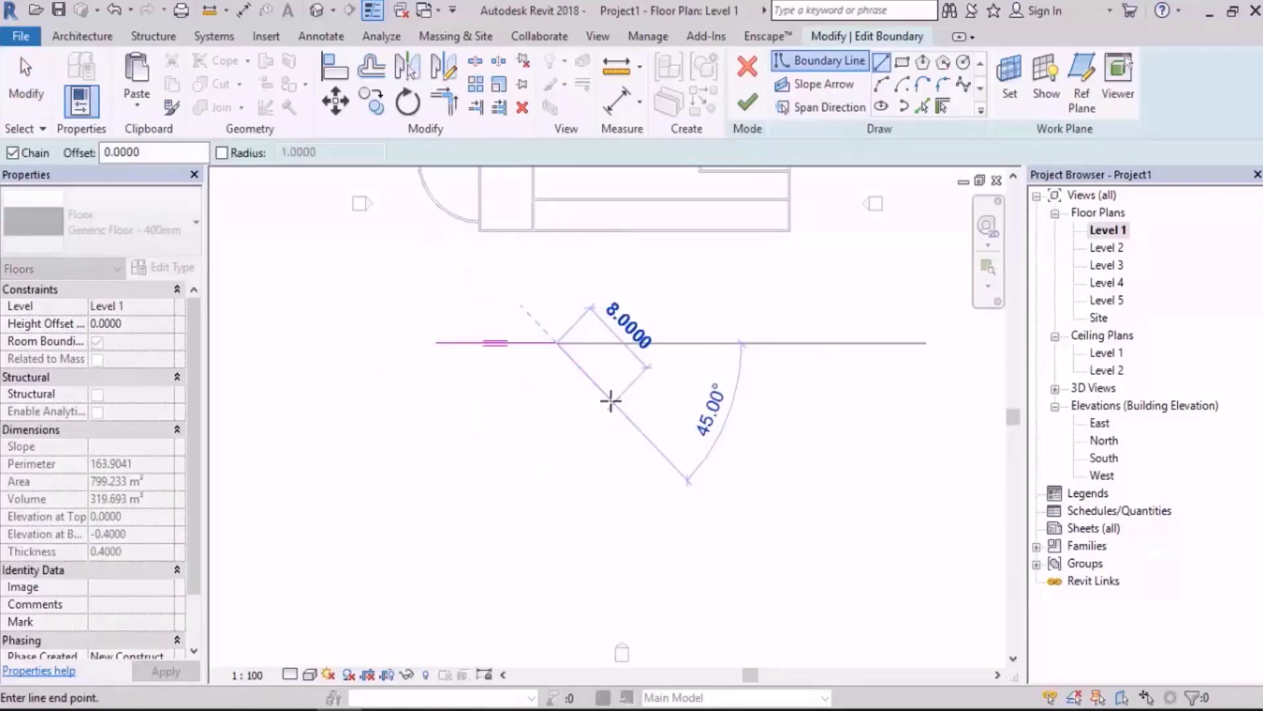
click(612, 399)
click(699, 400)
Add a horizontal line overlapping the second horizontal segment, and continue with a descending diagonal and a vertical line downward.
scroll(698, 402, up, 1)
scroll(694, 404, up, 1)
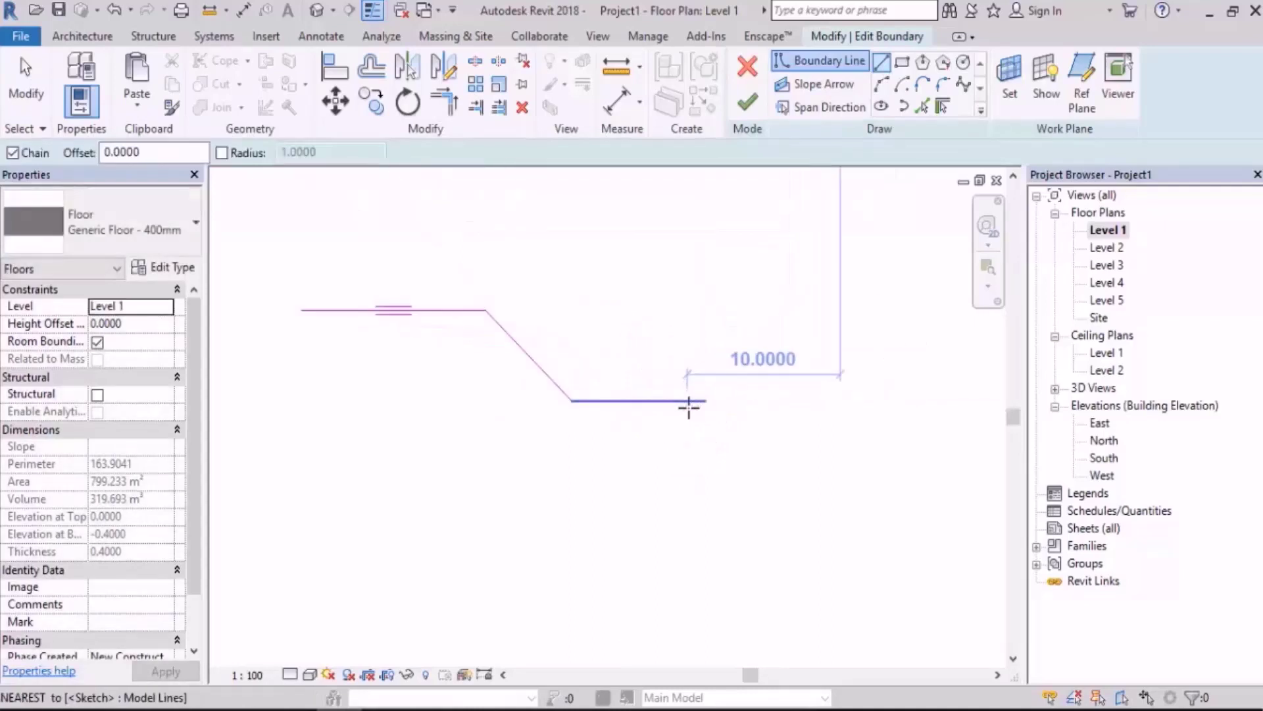
scroll(691, 402, up, 1)
scroll(426, 349, down, 5)
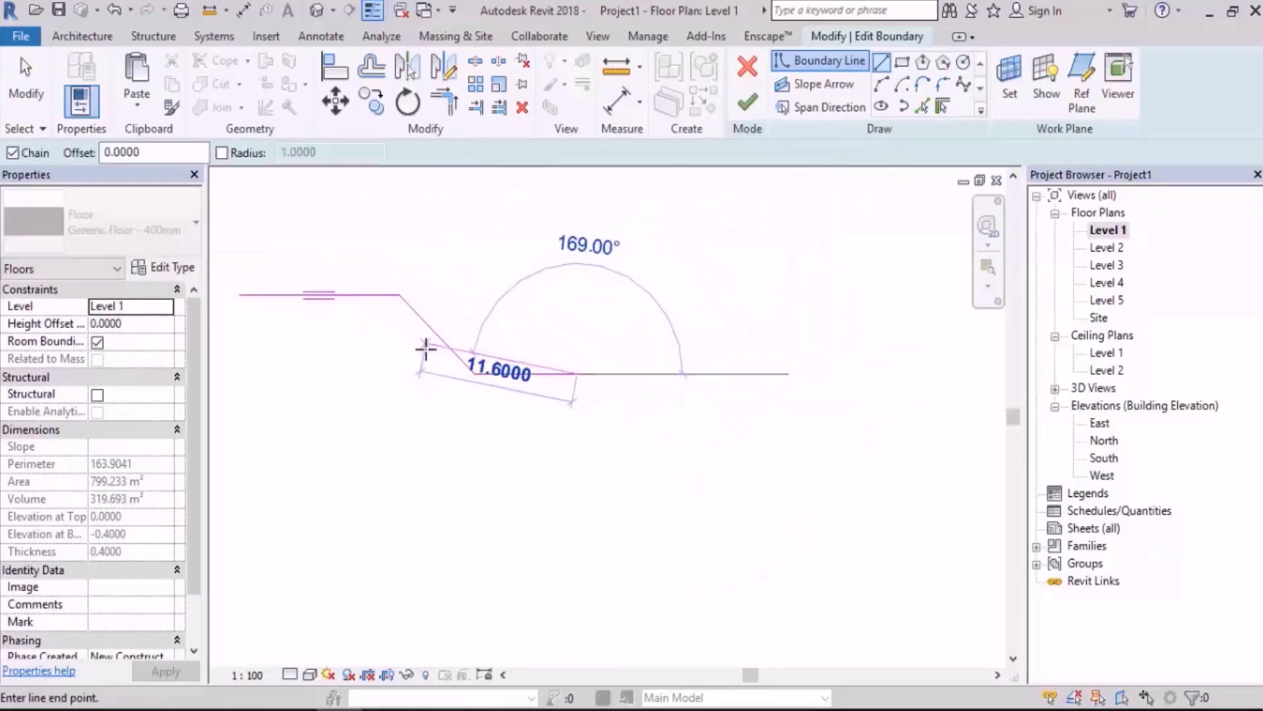
click(711, 368)
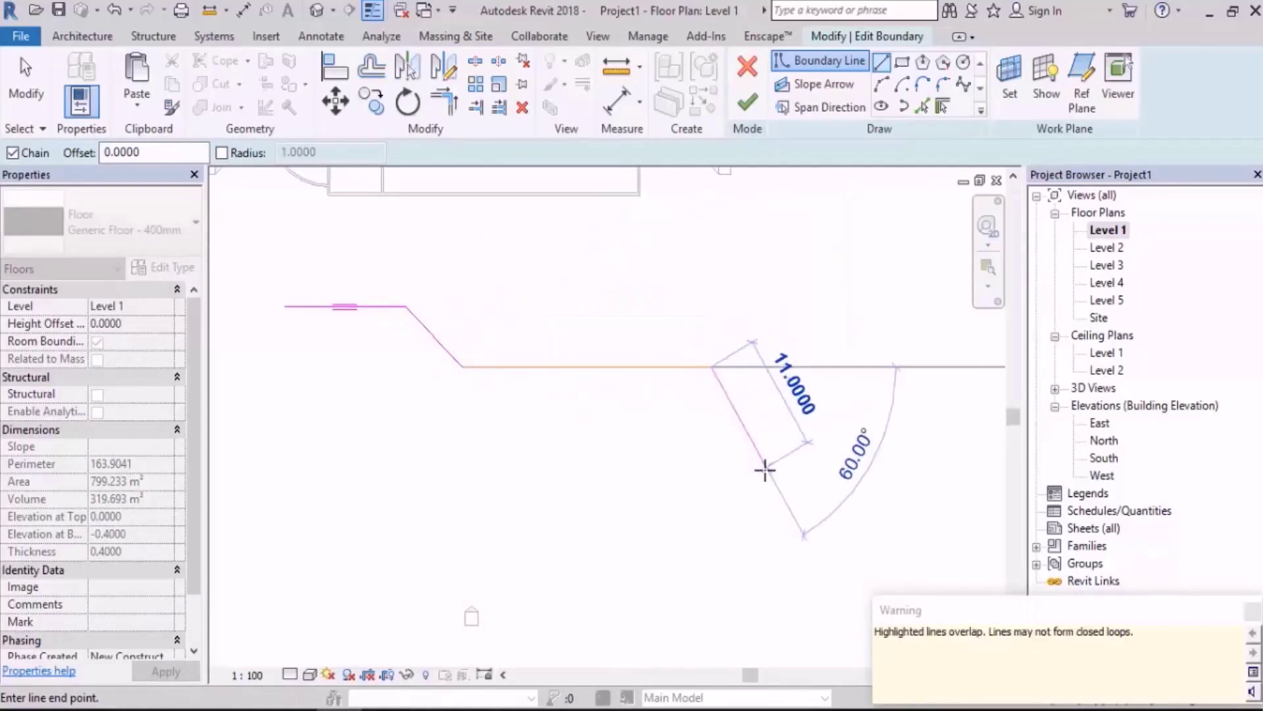
middle_drag(812, 491, 746, 440)
click(779, 473)
middle_drag(773, 552, 784, 444)
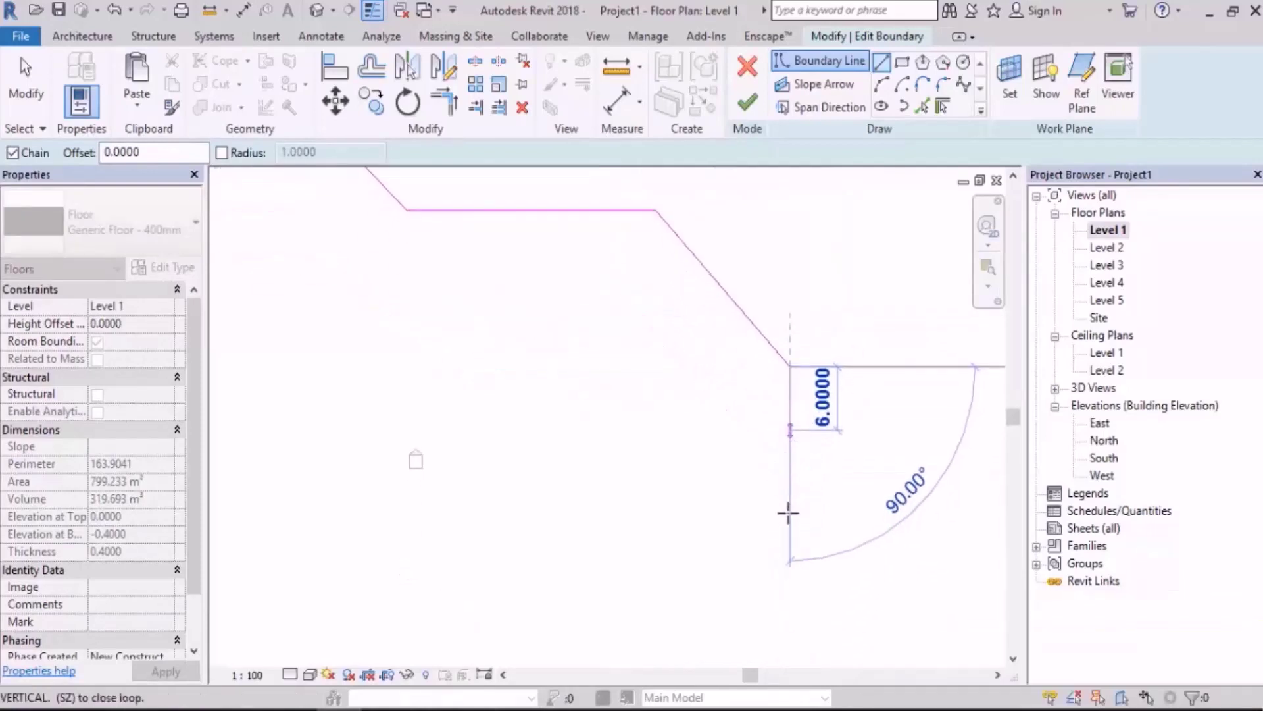
click(789, 549)
middle_drag(823, 507, 813, 452)
key(Escape)
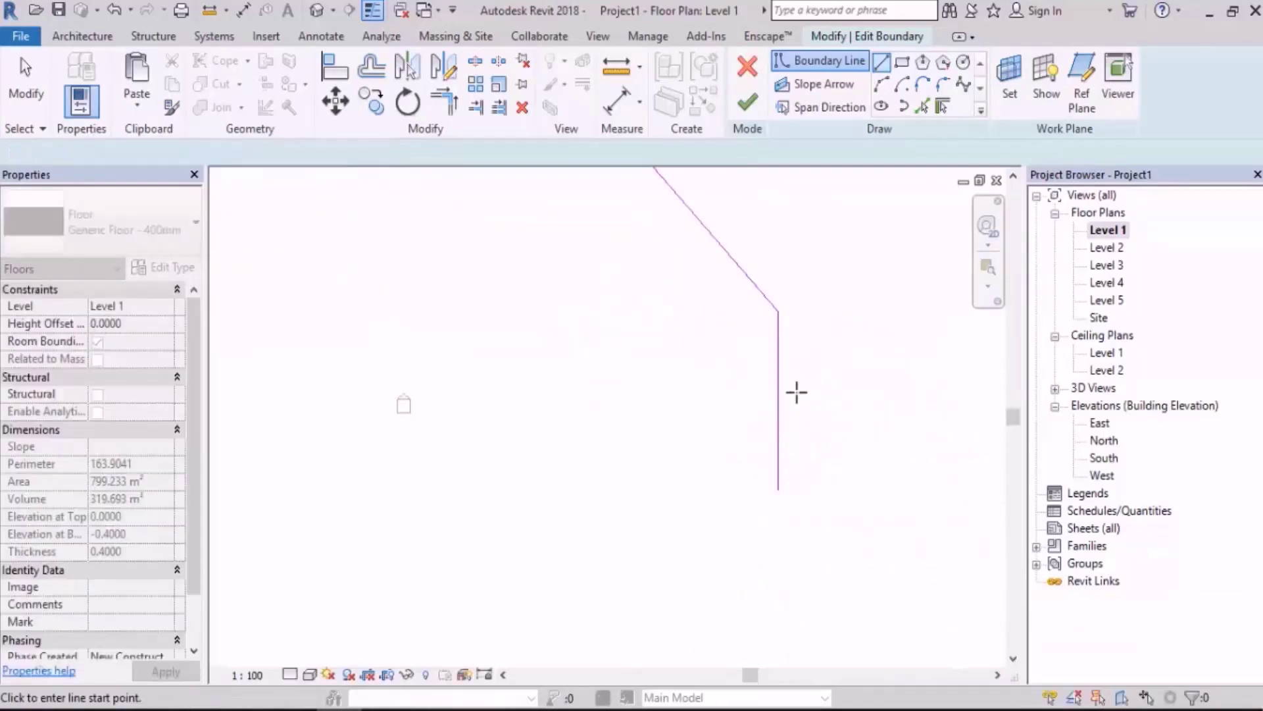
Draw two diagonal boundary lines from the vertical line's lower end, forming a downward-pointing corner with the second about 18 m long.
click(779, 490)
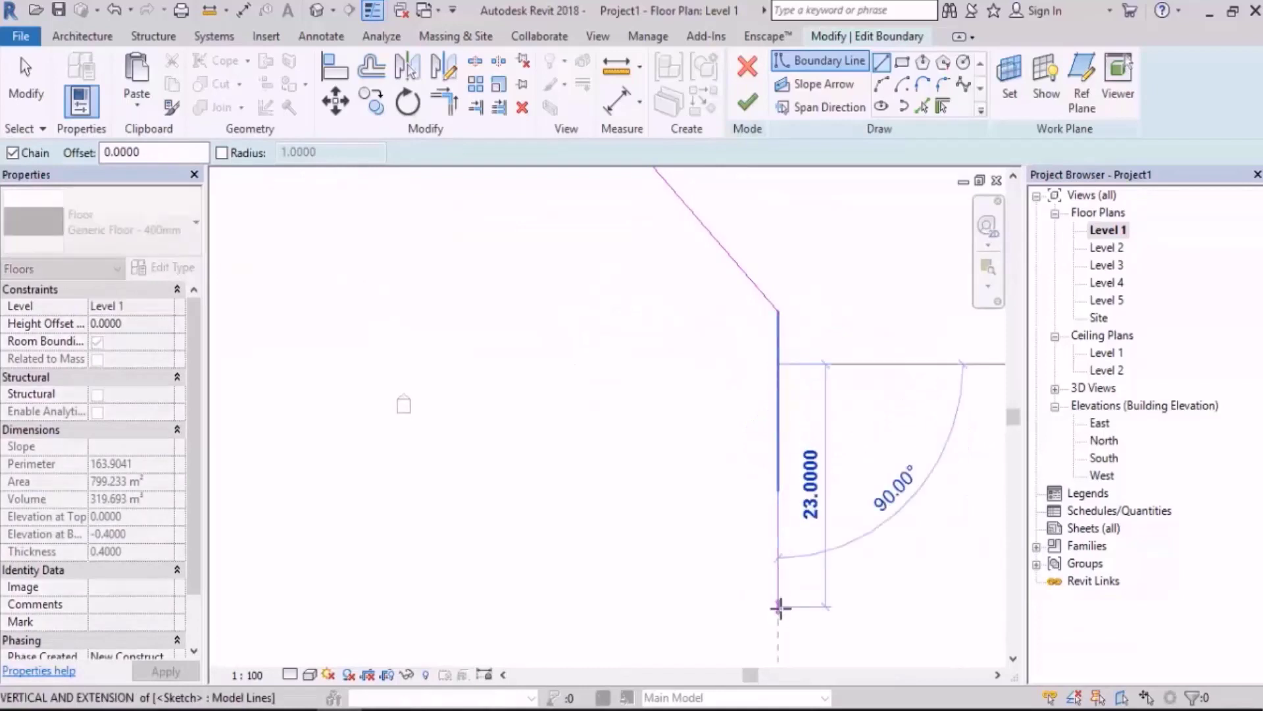
scroll(799, 495, down, 3)
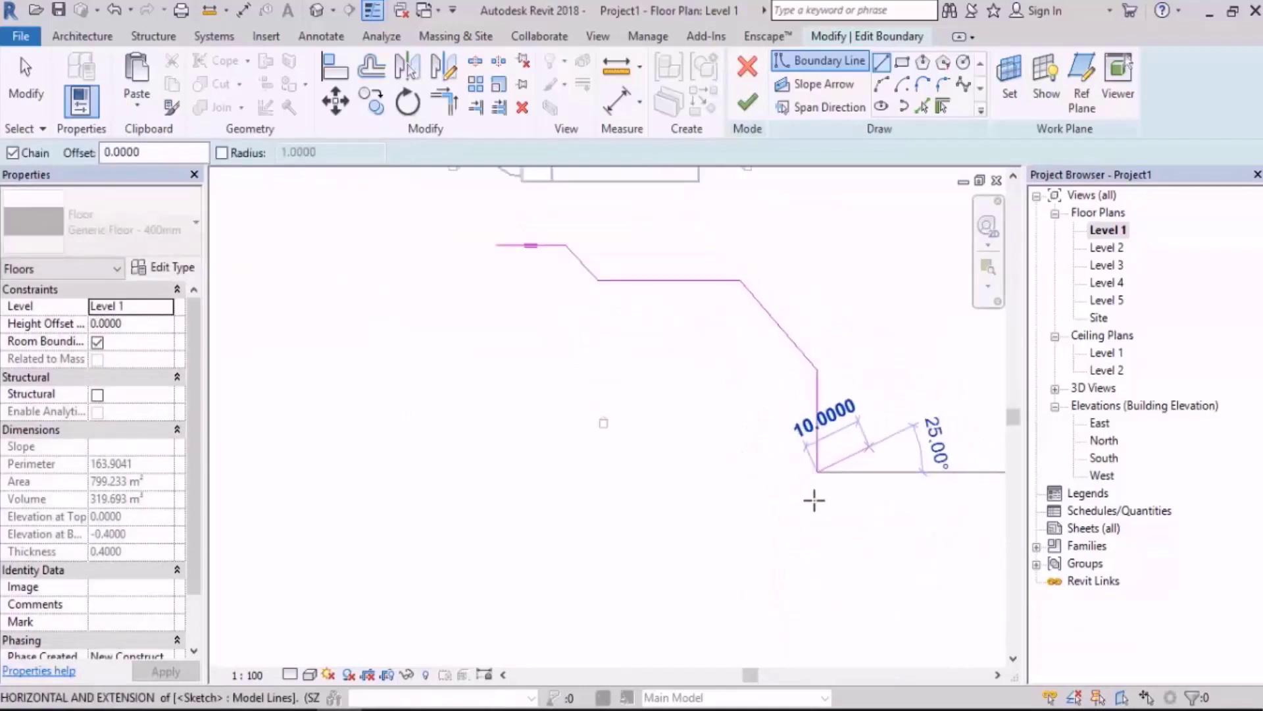
click(669, 466)
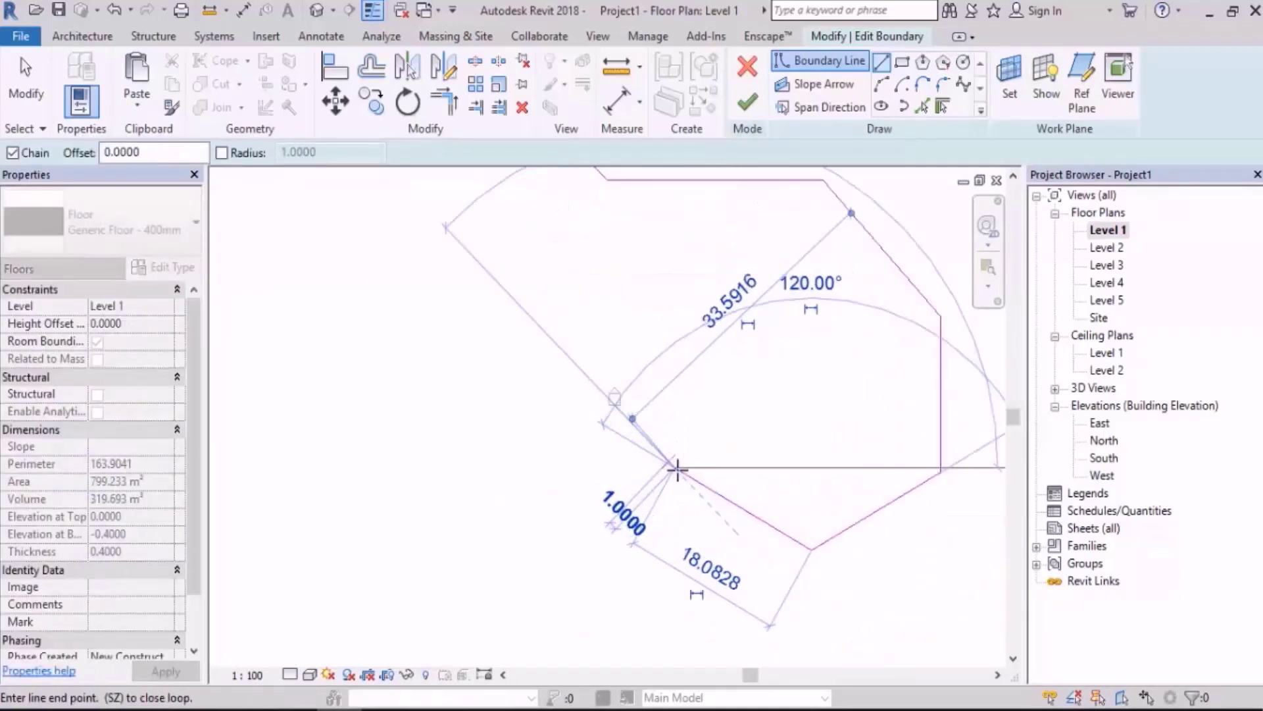
scroll(664, 448, up, 5)
Starting just off the last diagonal's end, draw stepped lines 16 m left, up, about 9.3 m left, and up to the first line's start.
click(661, 421)
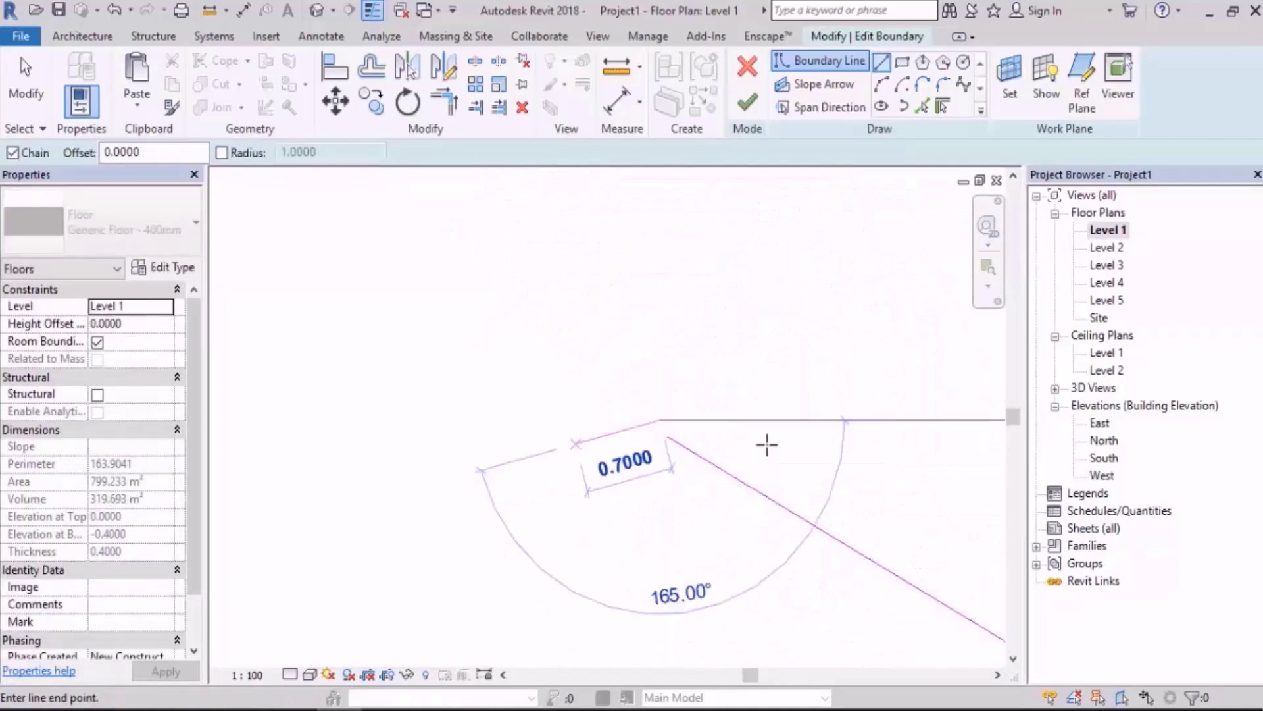
scroll(884, 470, down, 5)
scroll(648, 523, down, 4)
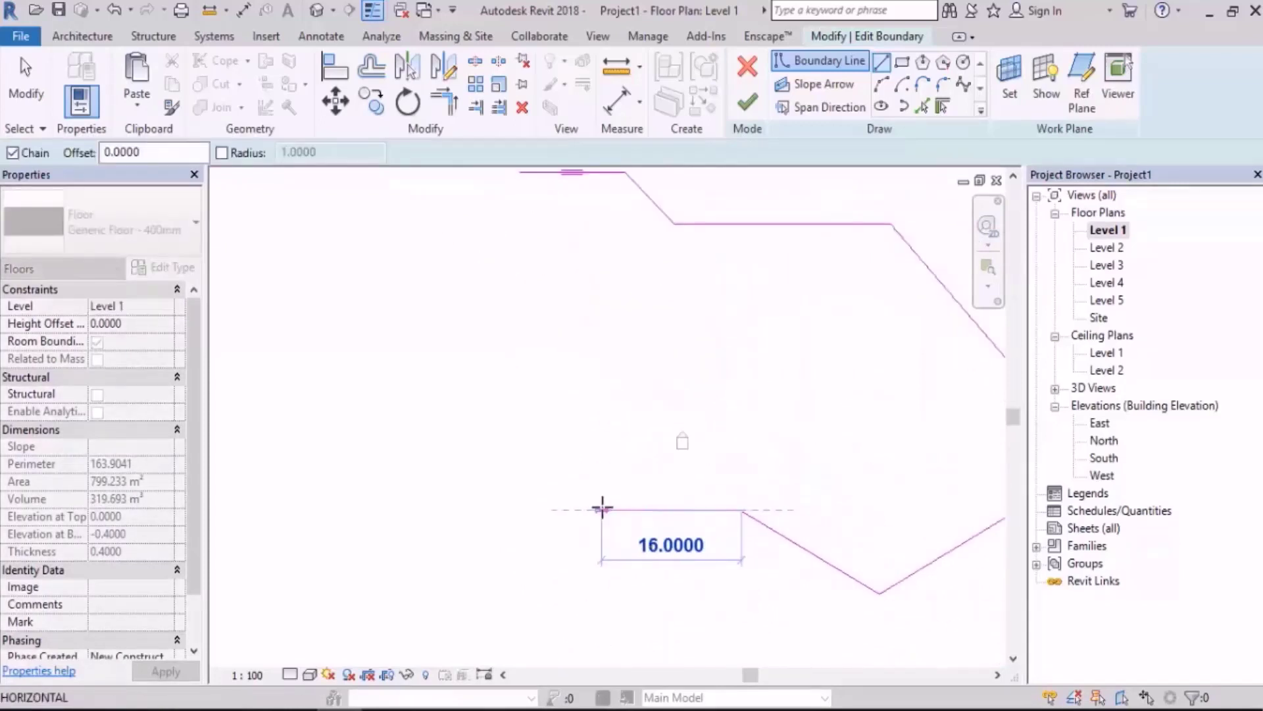
click(601, 508)
click(601, 399)
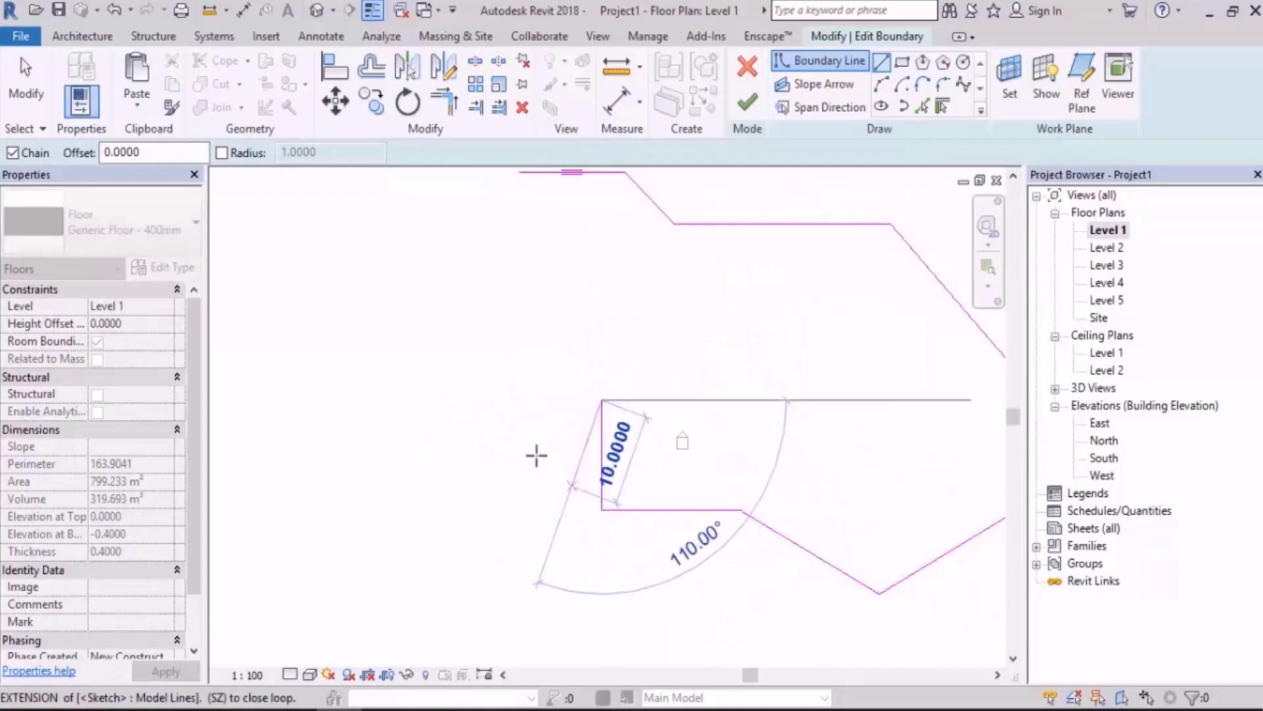
scroll(539, 454, down, 3)
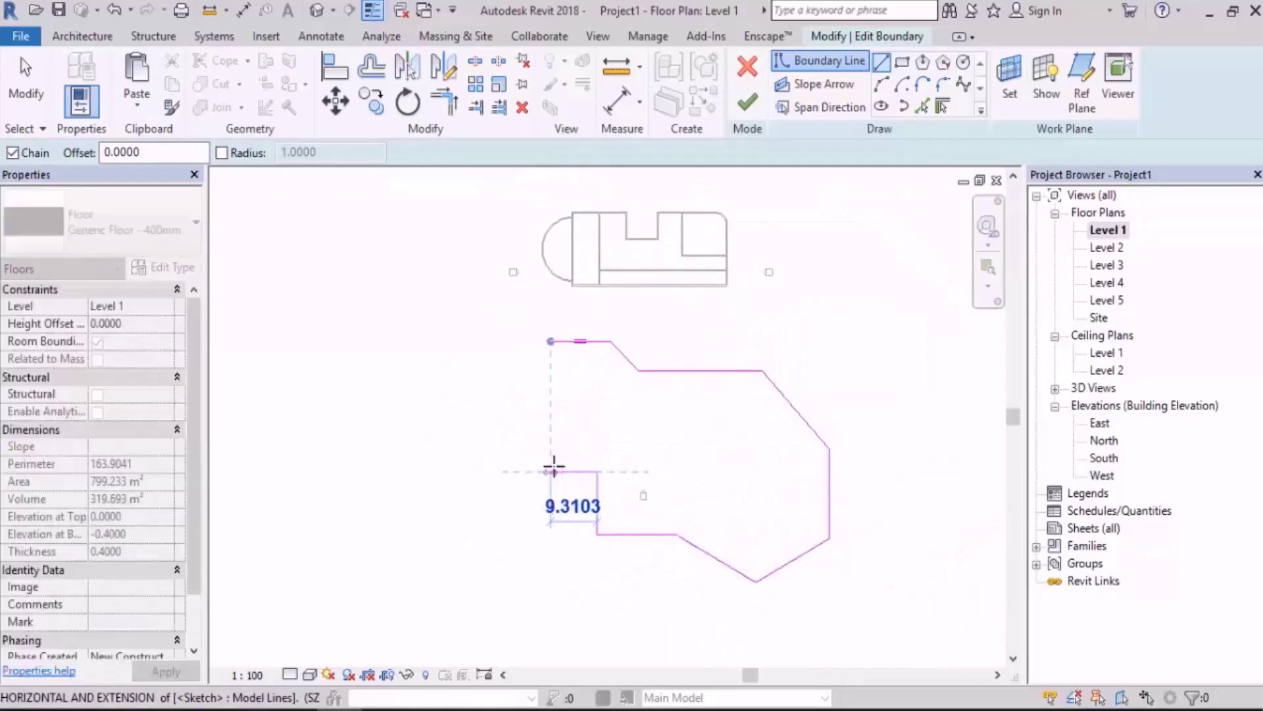
click(553, 470)
click(550, 340)
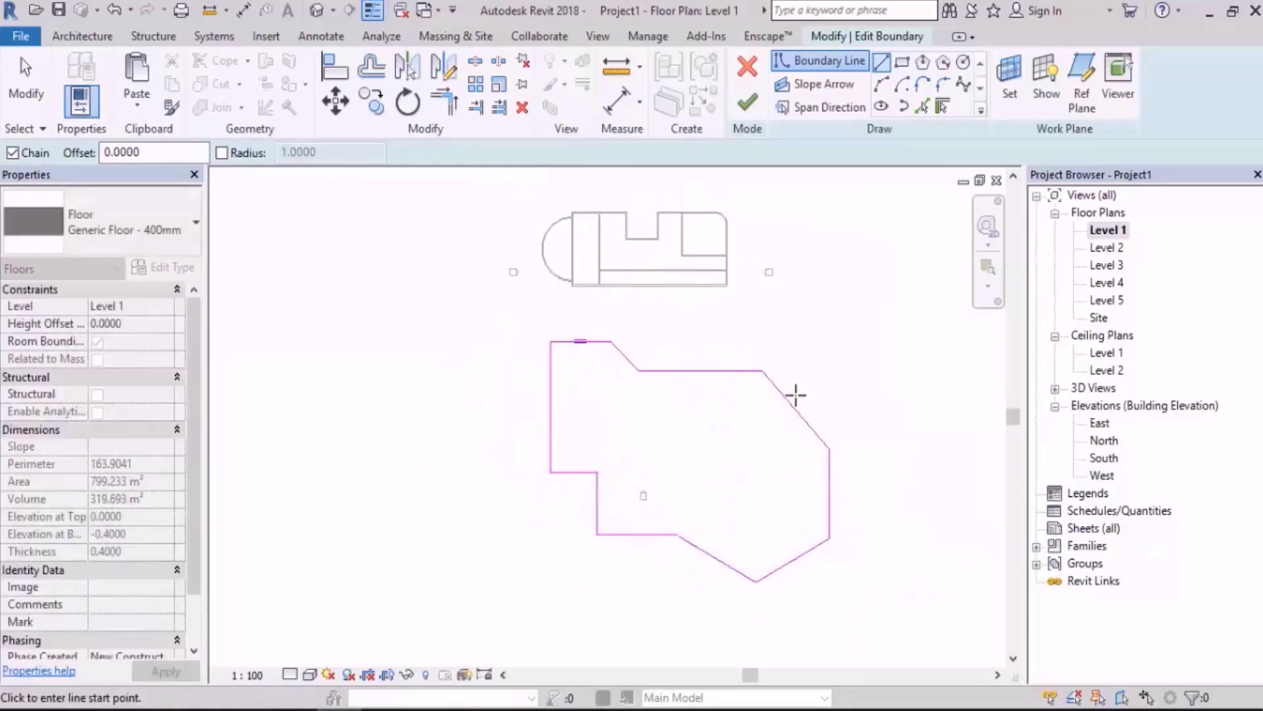
Draw a duplicate boundary line over the upper-right diagonal edge and leave the line command.
click(763, 370)
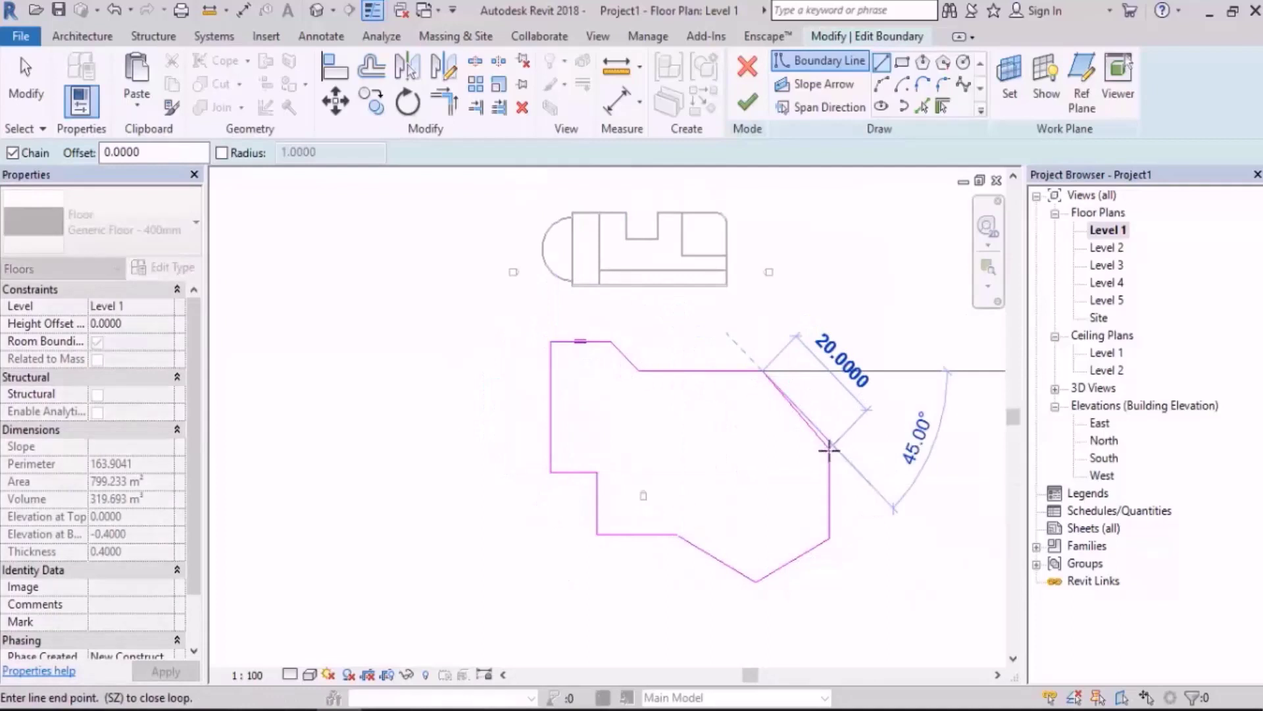
click(829, 450)
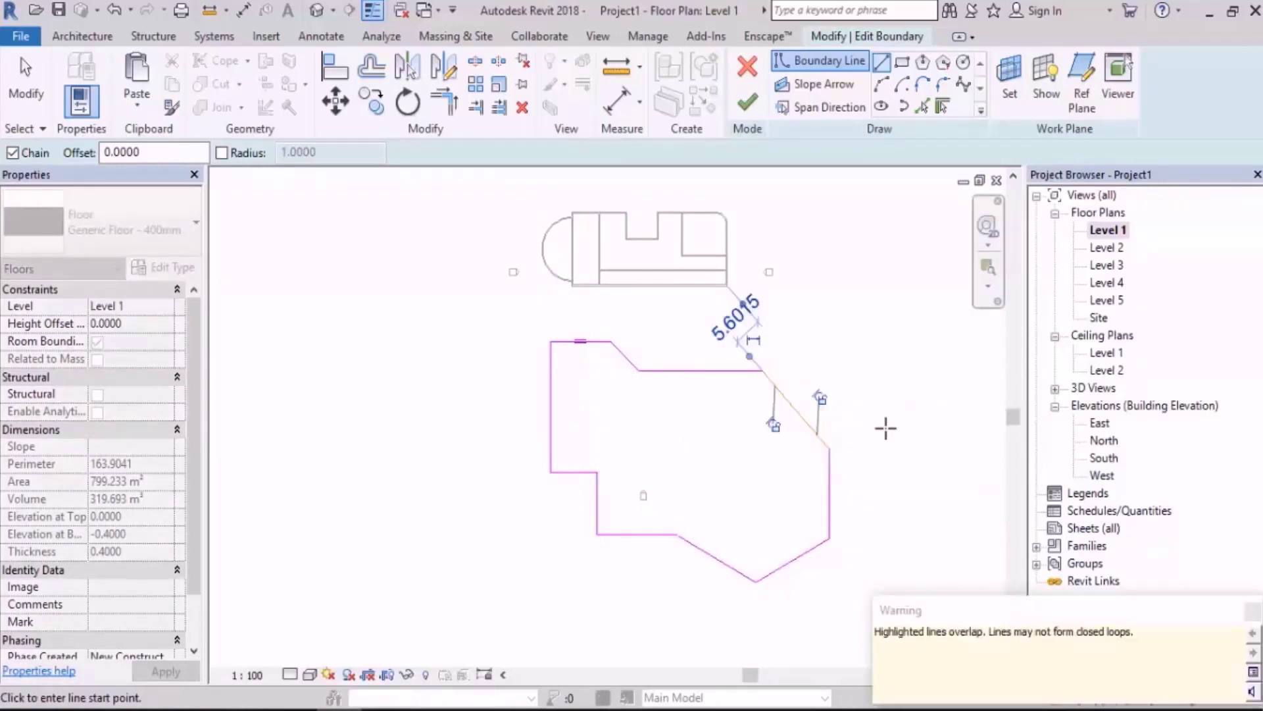
key(Escape)
middle_drag(882, 429, 849, 428)
key(Escape)
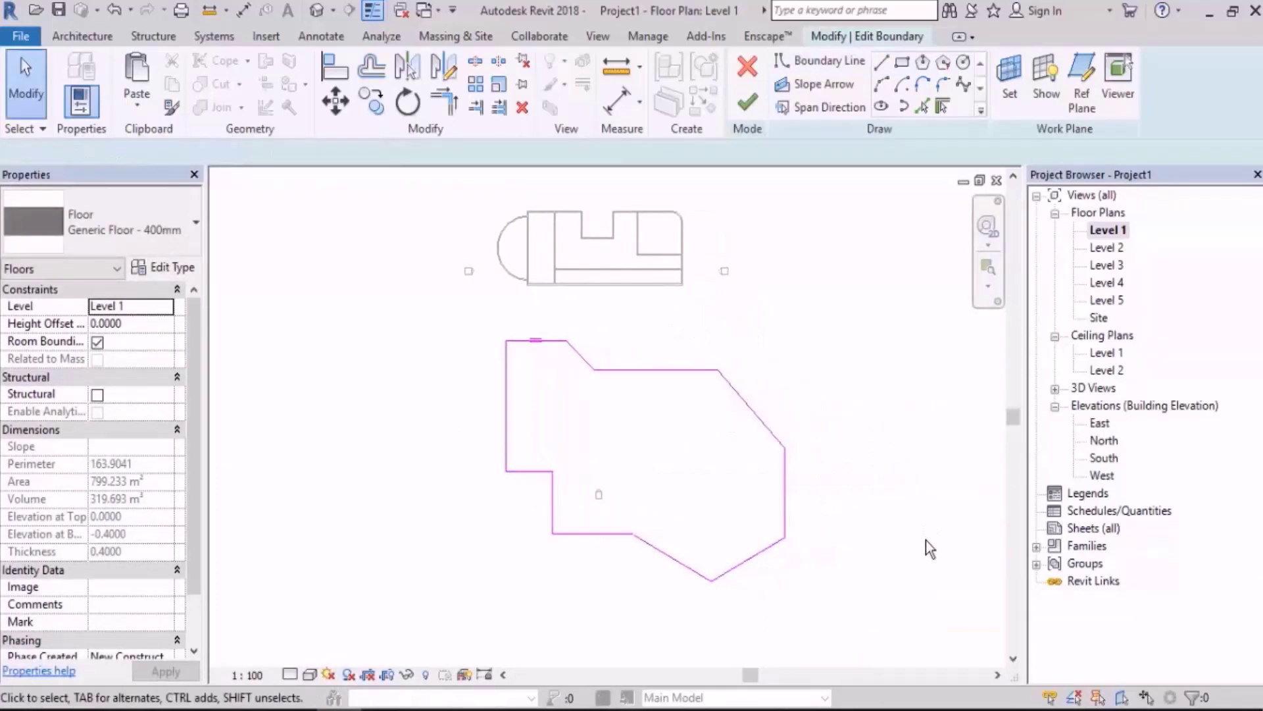
key(Escape)
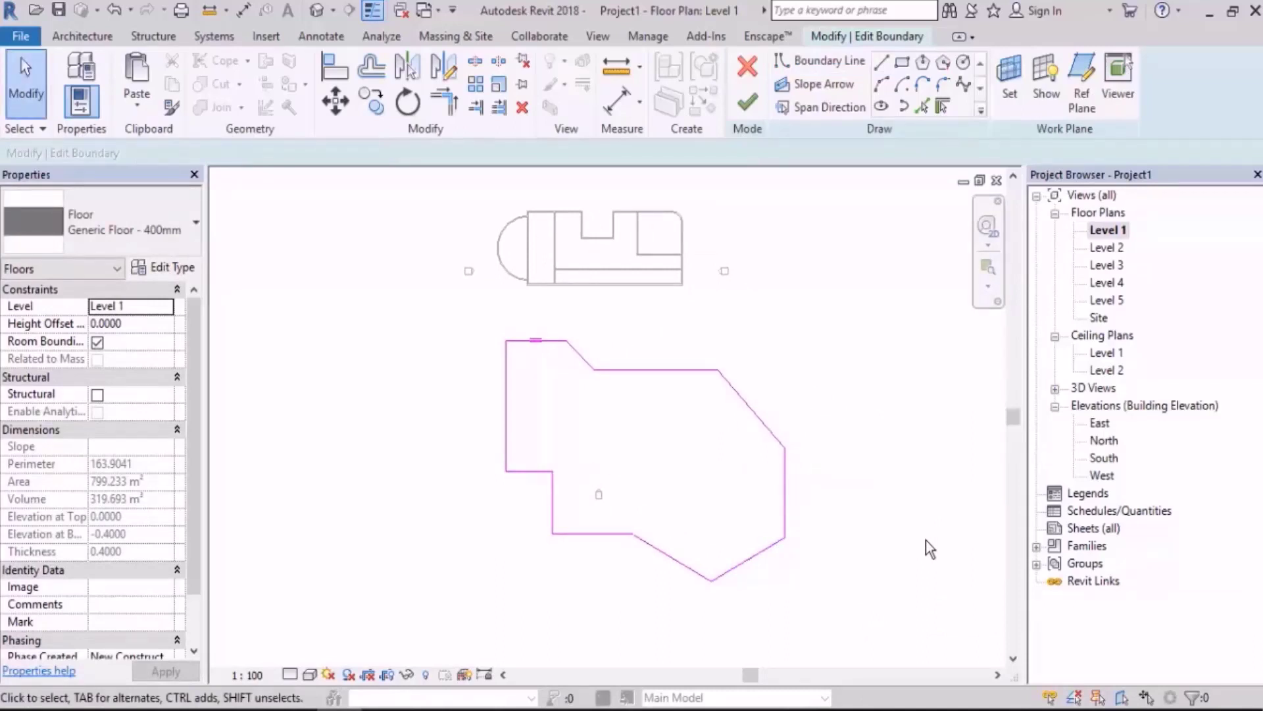
Try to finish the floor boundary and return to editing the sketch.
scroll(852, 502, up, 3)
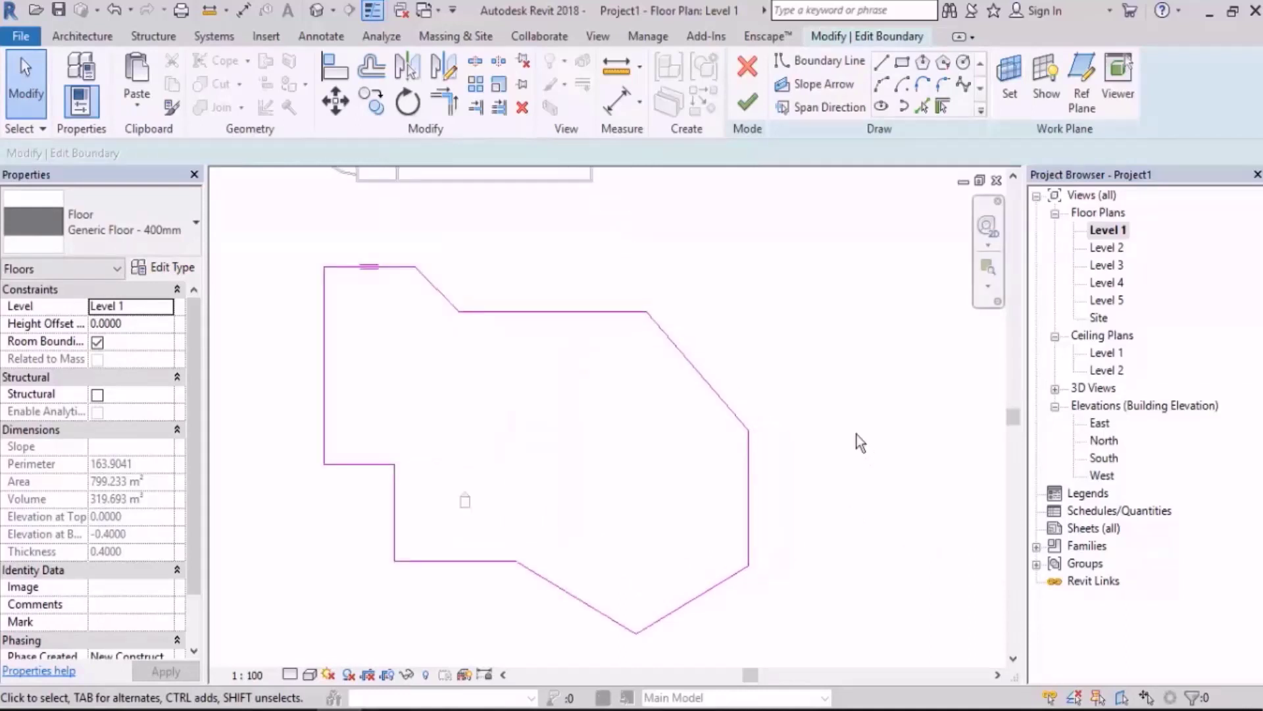
mouse_move(856, 434)
middle_down()
mouse_move(843, 431)
mouse_move(839, 405)
middle_up()
click(749, 102)
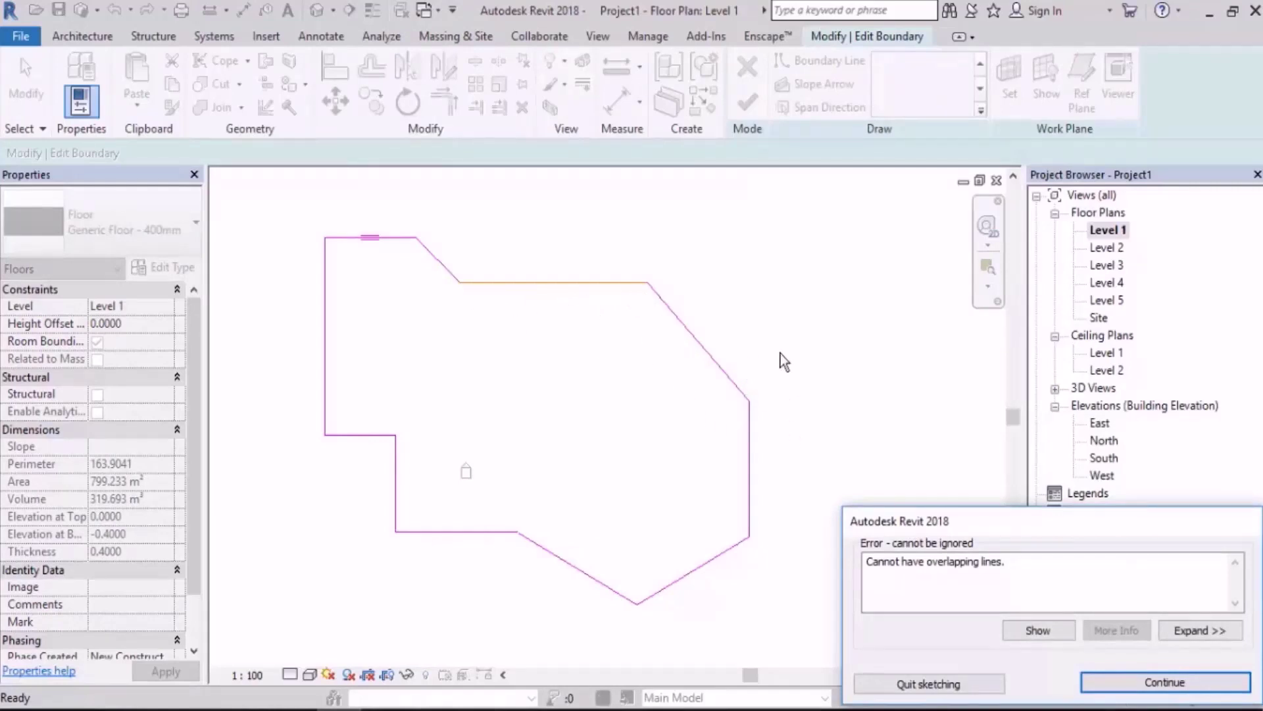
key(Return)
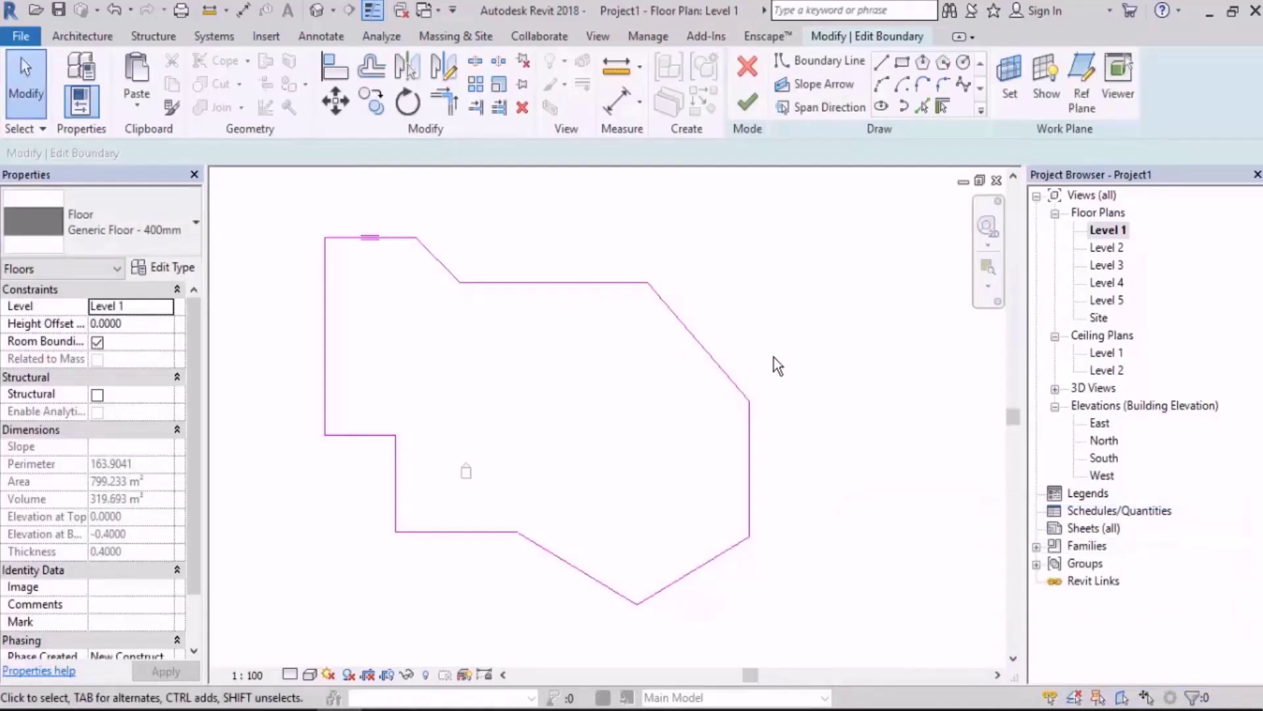
Select the upper horizontal and diagonal edges together to check how many sketch lines they contain, and clear the selection.
scroll(660, 276, up, 2)
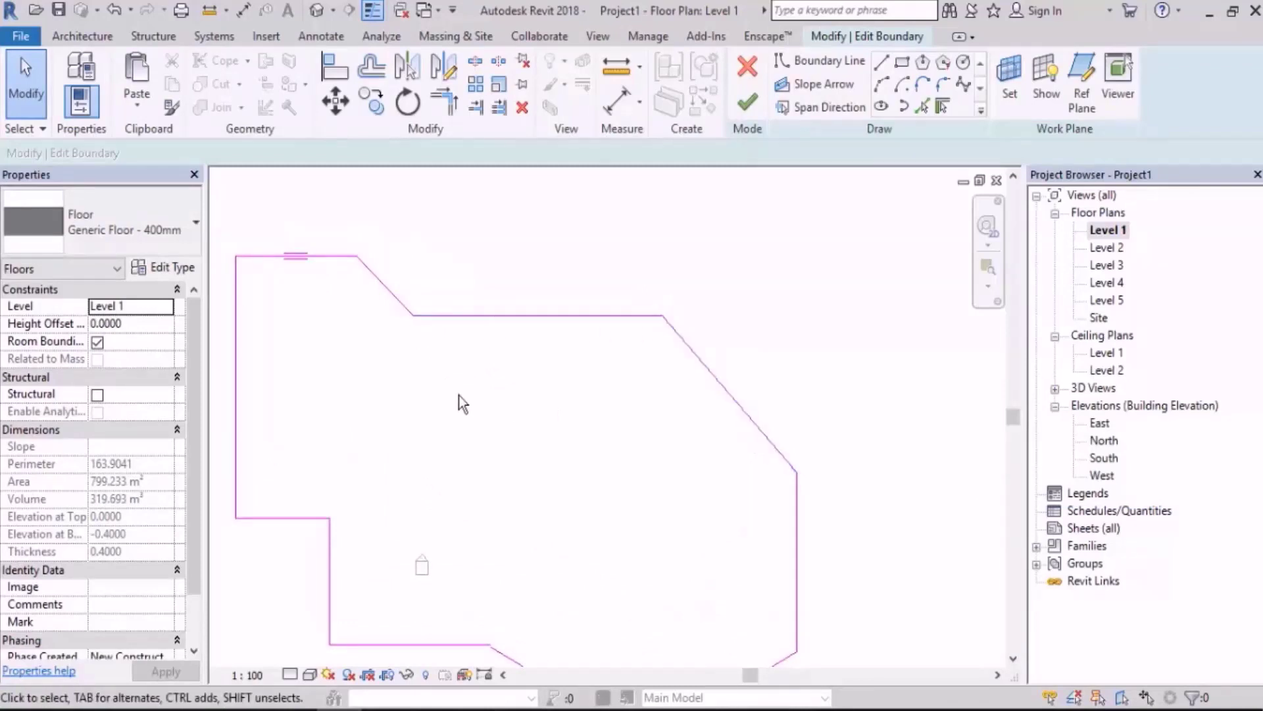
mouse_move(777, 213)
mouse_down()
mouse_move(519, 435)
mouse_move(464, 457)
mouse_up()
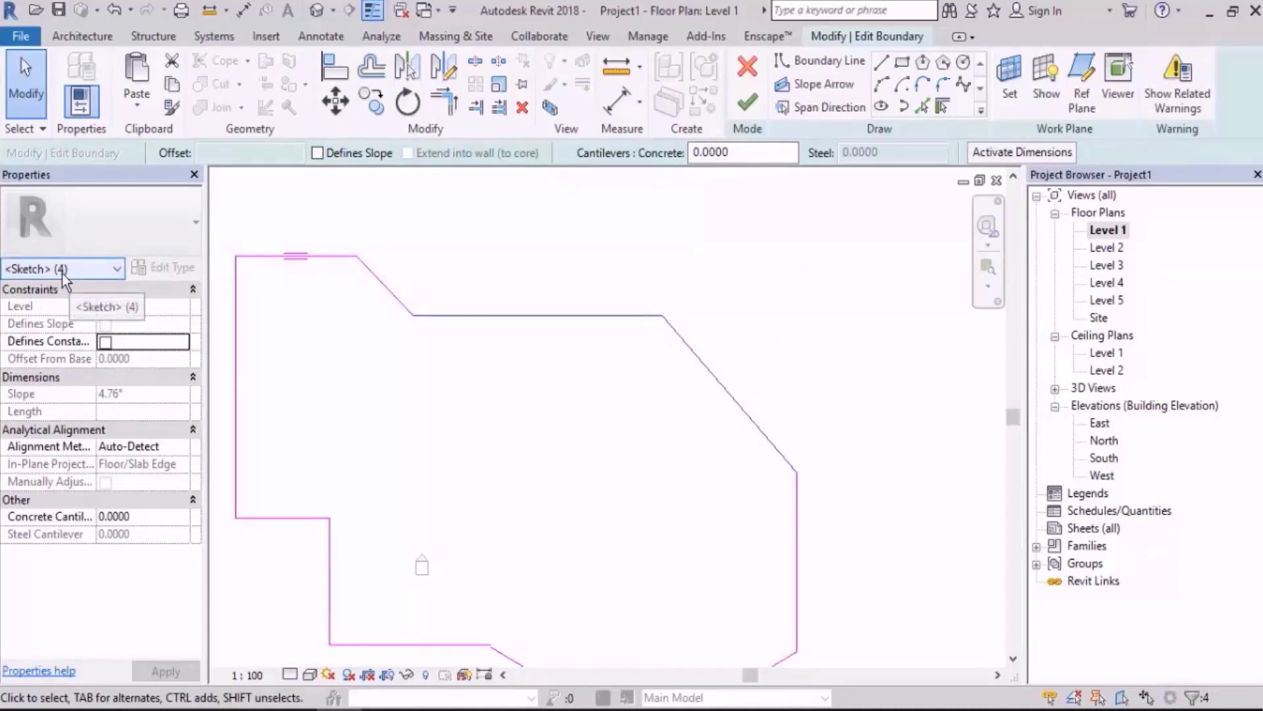
click(602, 420)
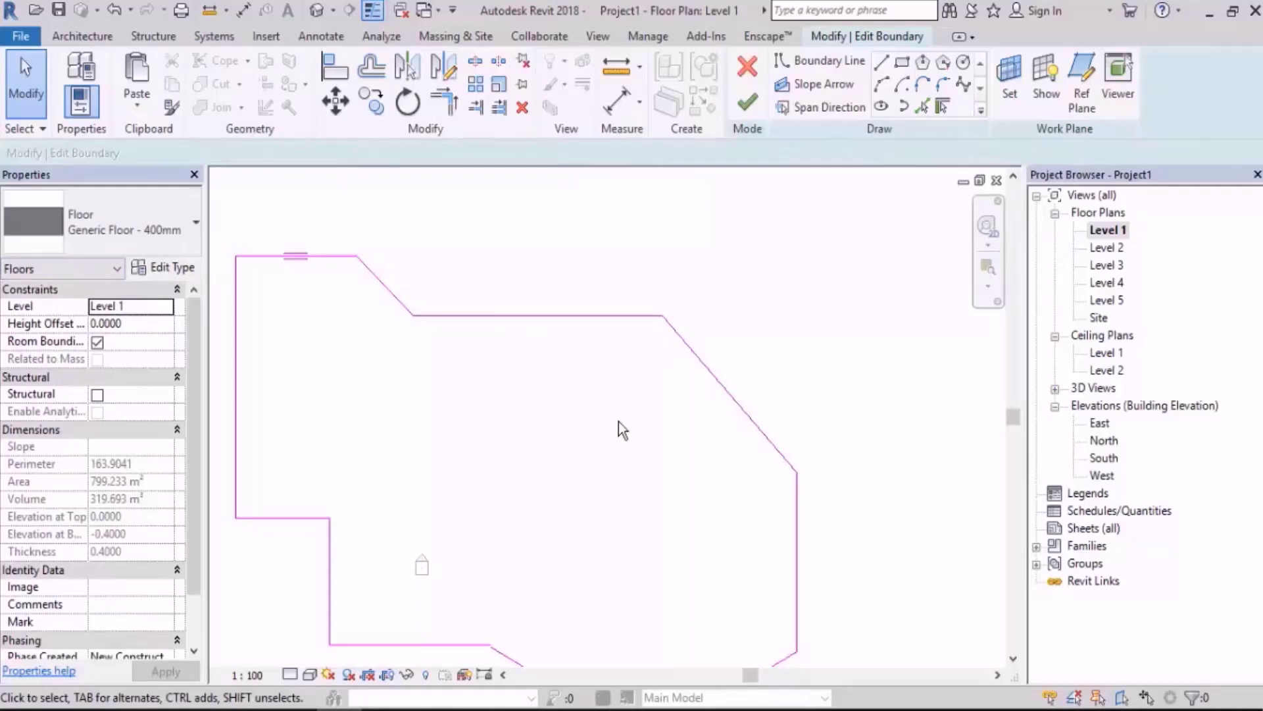
Select everything along the upper-right diagonal edge to check it for duplicate sketch lines.
scroll(601, 385, up, 2)
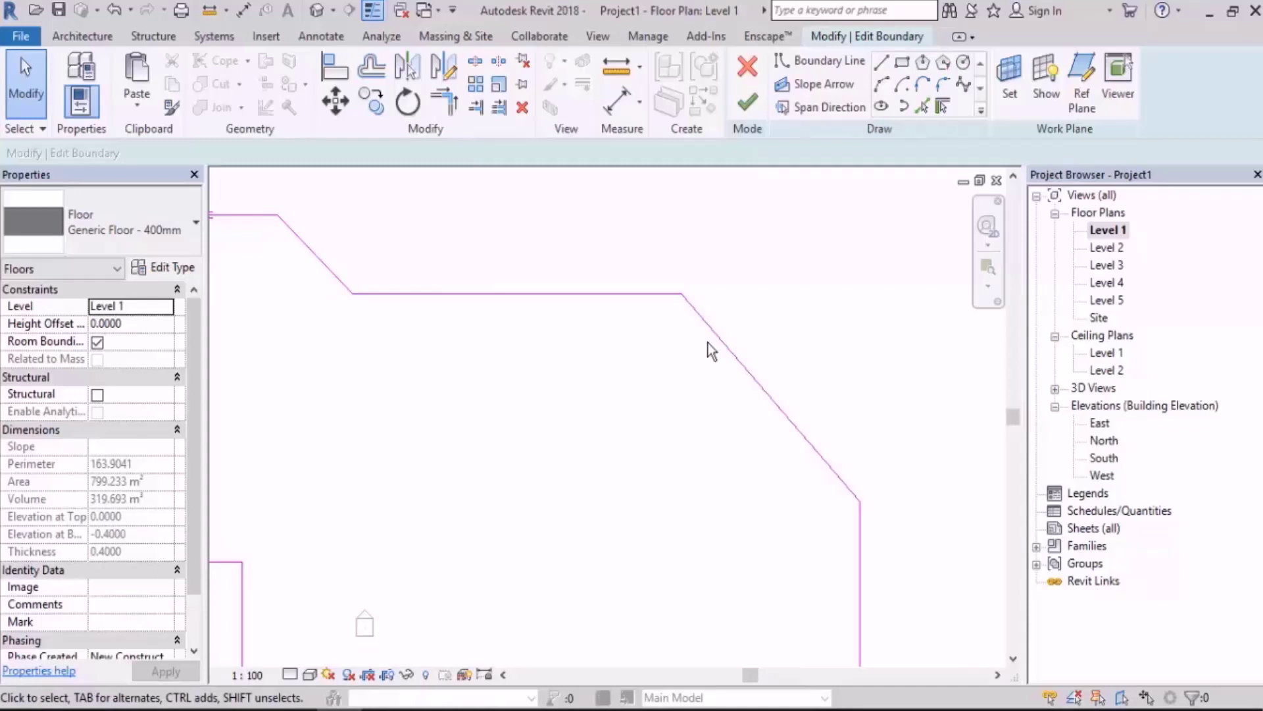
middle_drag(799, 375, 760, 338)
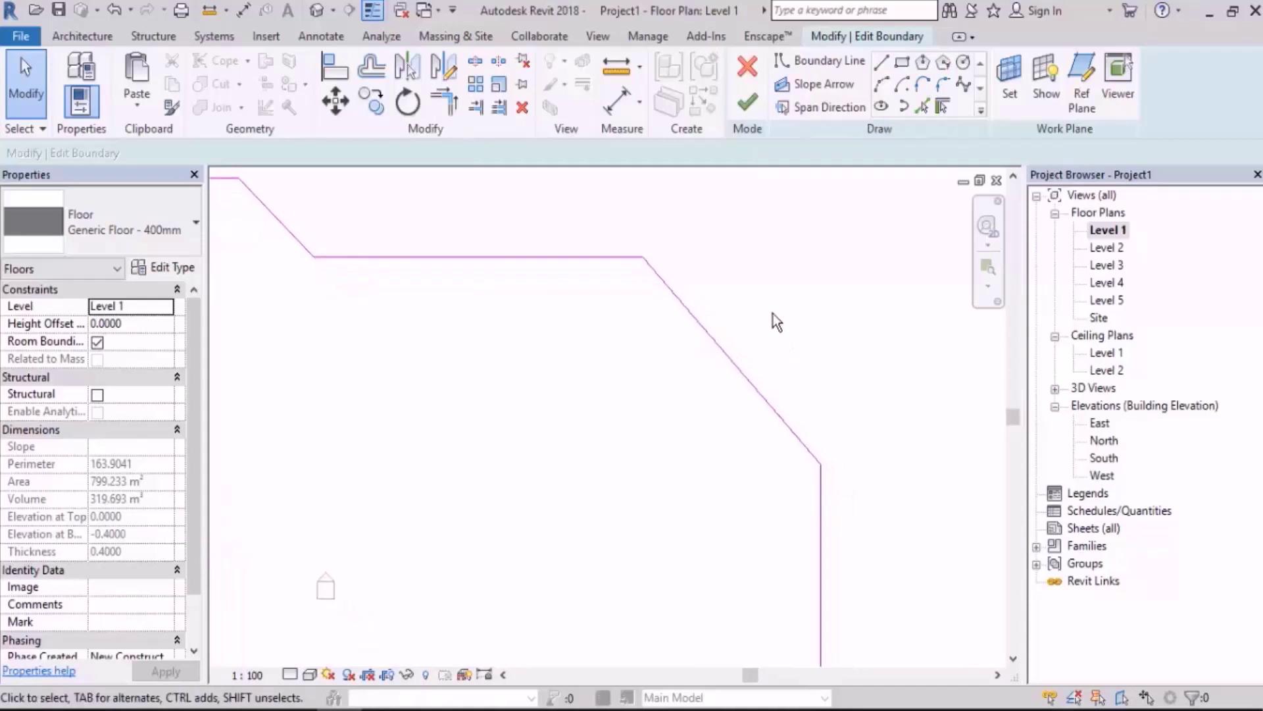
drag(773, 314, 715, 406)
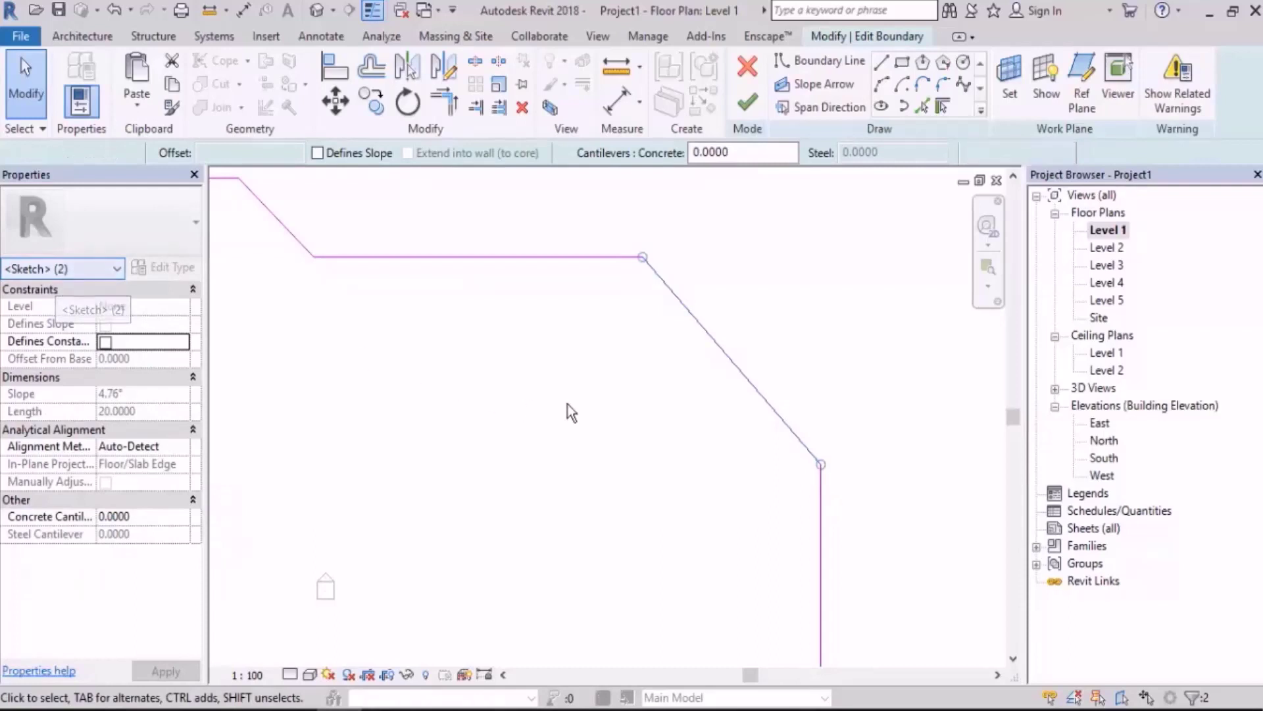
Select the left vertical edge and the upper-right diagonal edge in turn to compare how many sketch lines each contains, and clear the selection.
click(637, 401)
scroll(837, 398, down, 2)
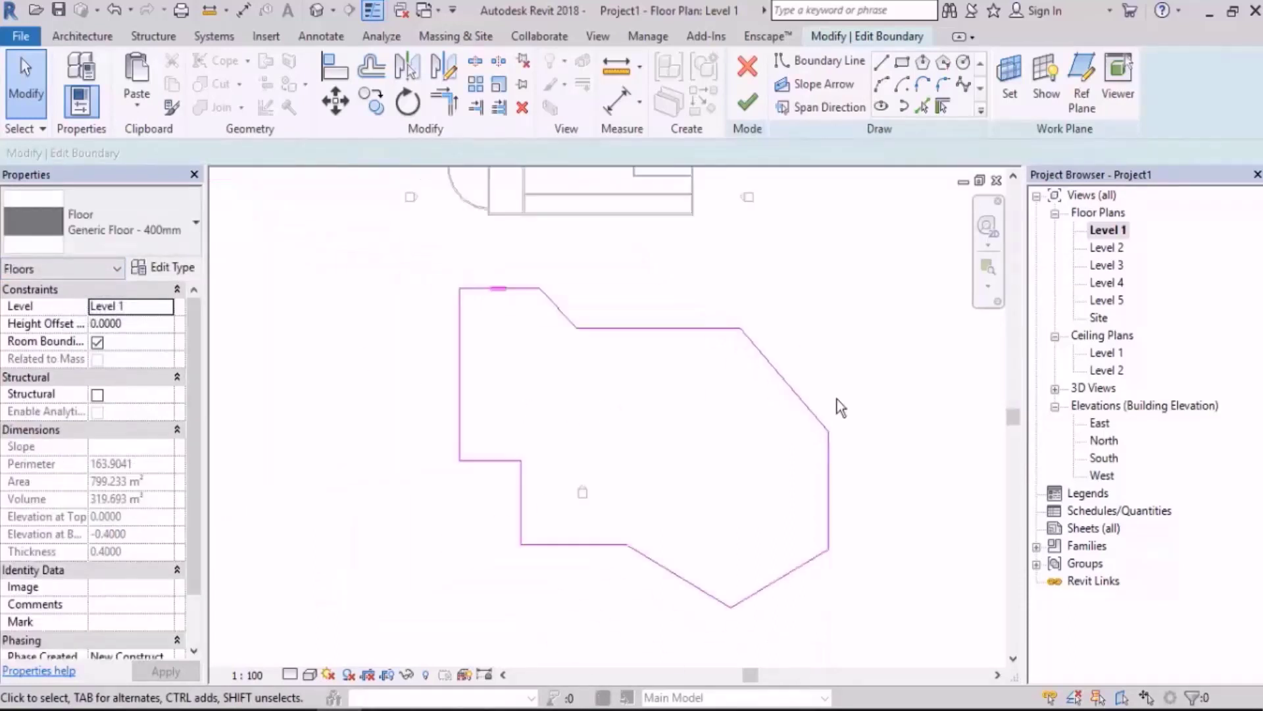
scroll(496, 294, up, 4)
drag(550, 212, 476, 371)
drag(536, 485, 325, 553)
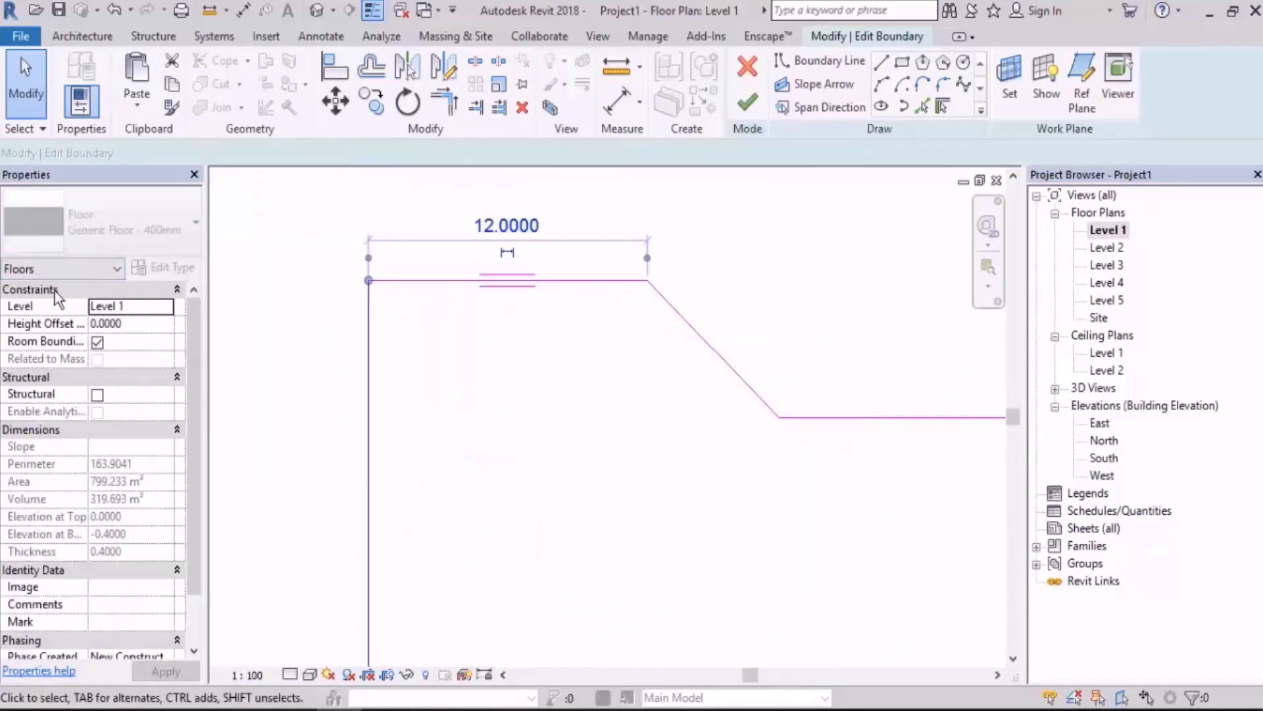
mouse_move(651, 412)
middle_down()
mouse_move(693, 539)
mouse_move(454, 457)
middle_up()
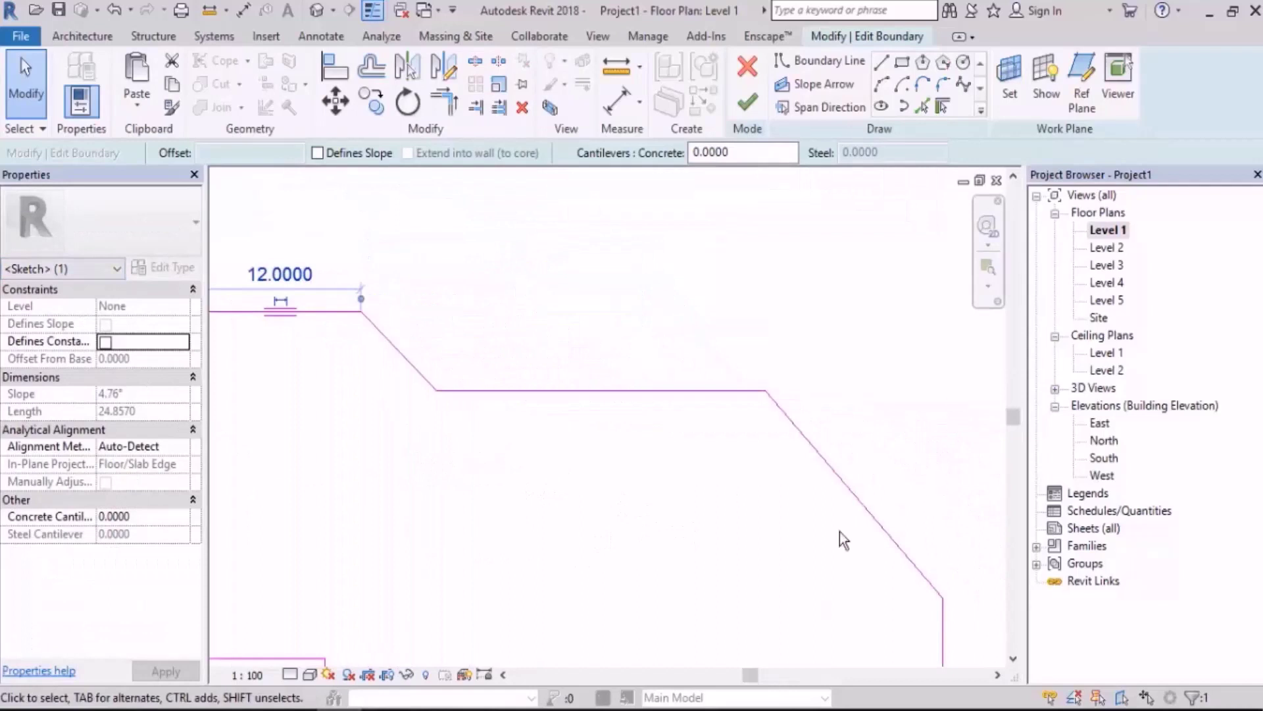
ctrl+click(872, 516)
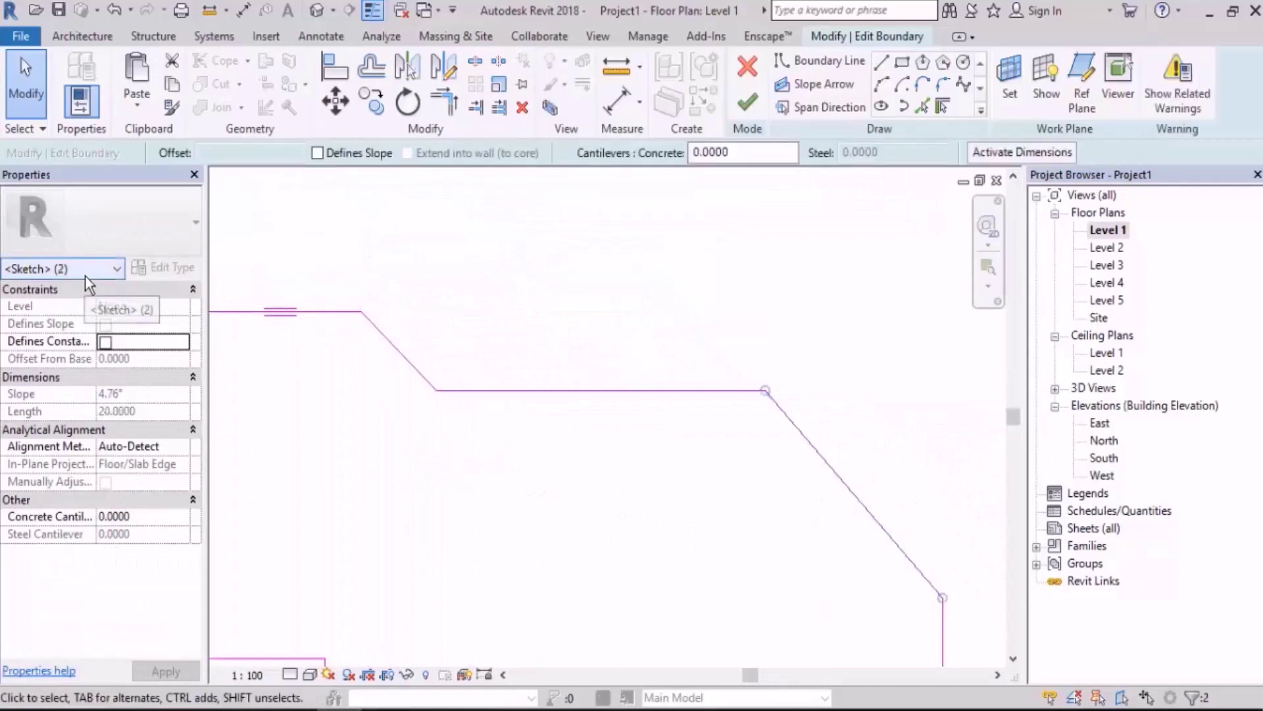
click(799, 287)
scroll(799, 287, down, 3)
scroll(866, 451, up, 1)
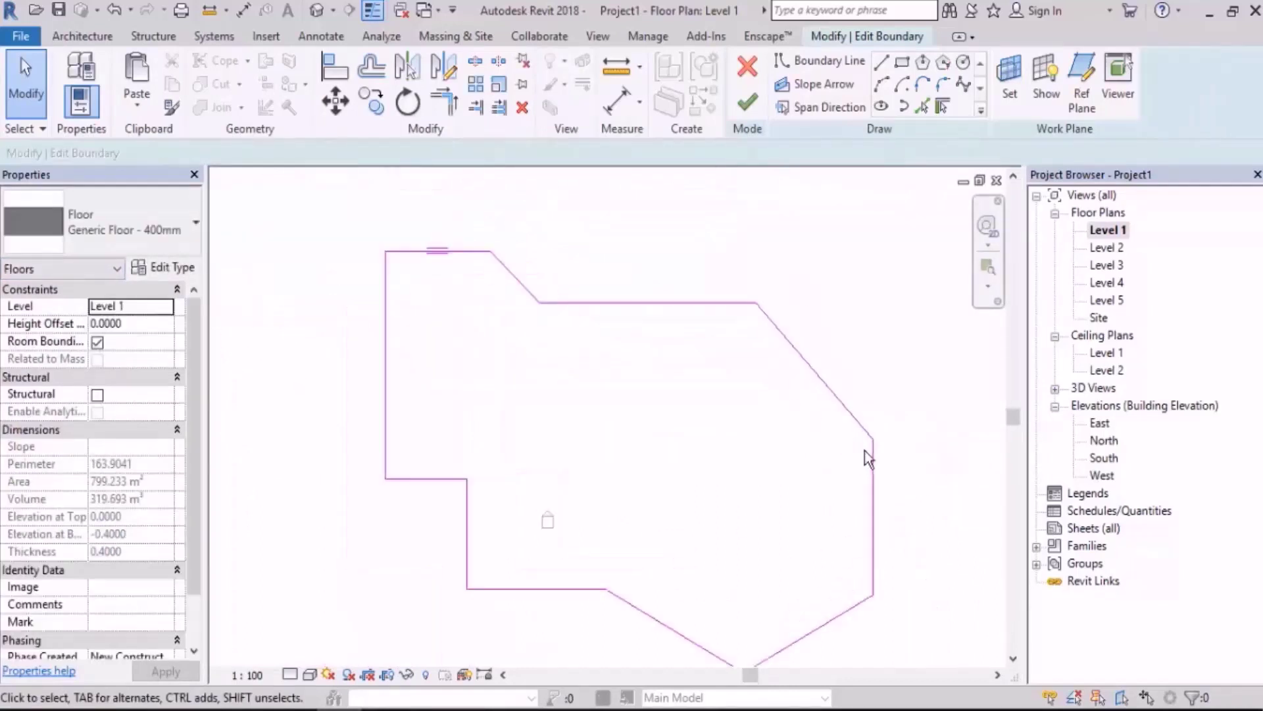
Highlight the chain of connected boundary lines from the top edge and examine the corner where the chain breaks.
middle_drag(866, 451, 844, 435)
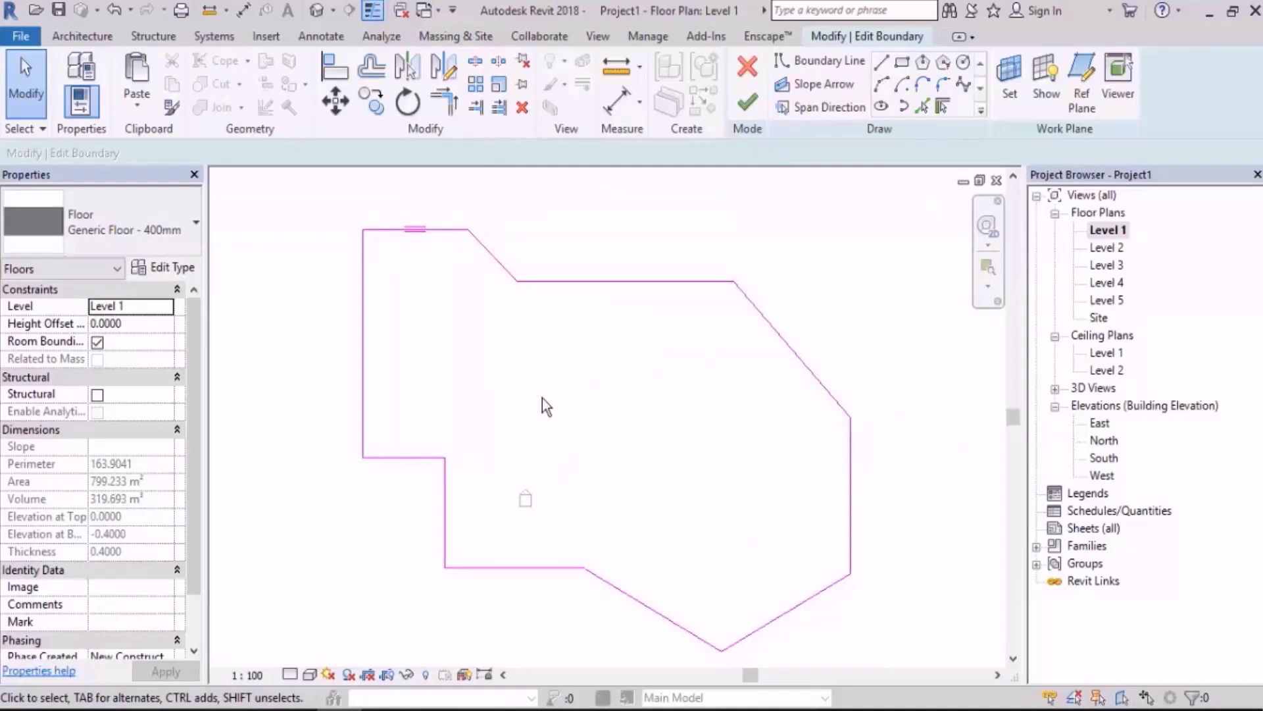
middle_drag(492, 374, 473, 353)
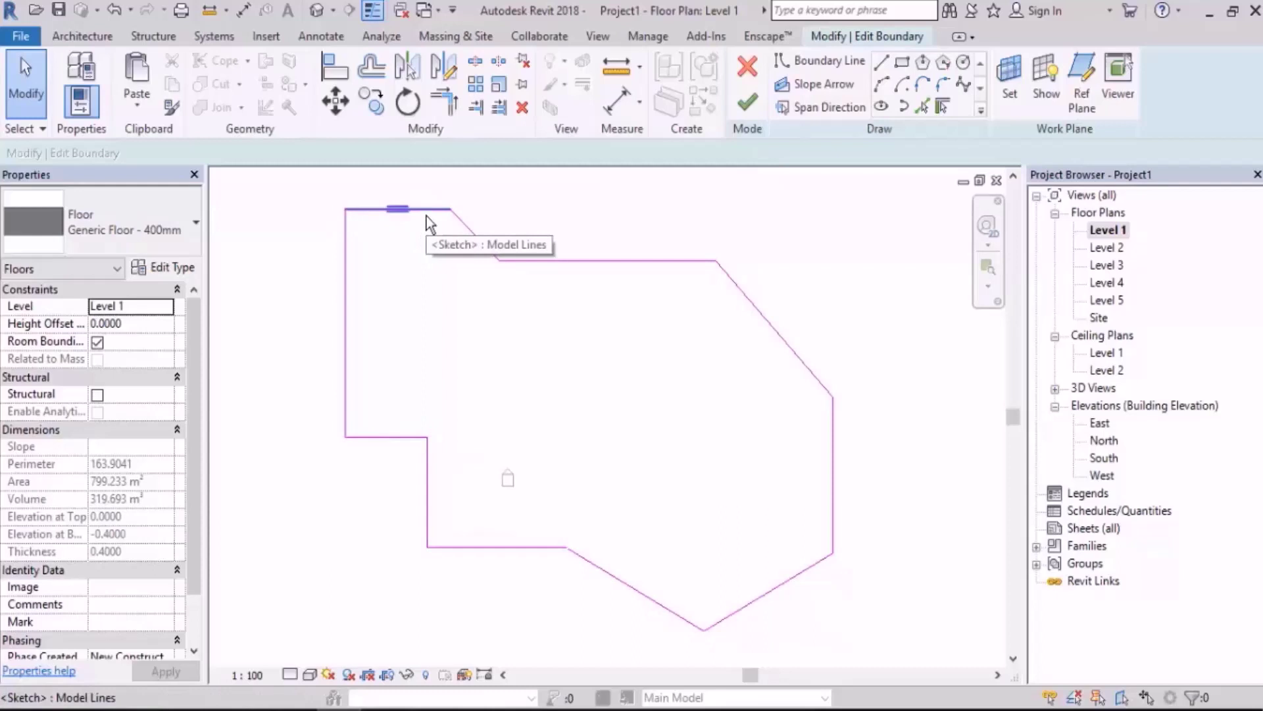
key(Tab)
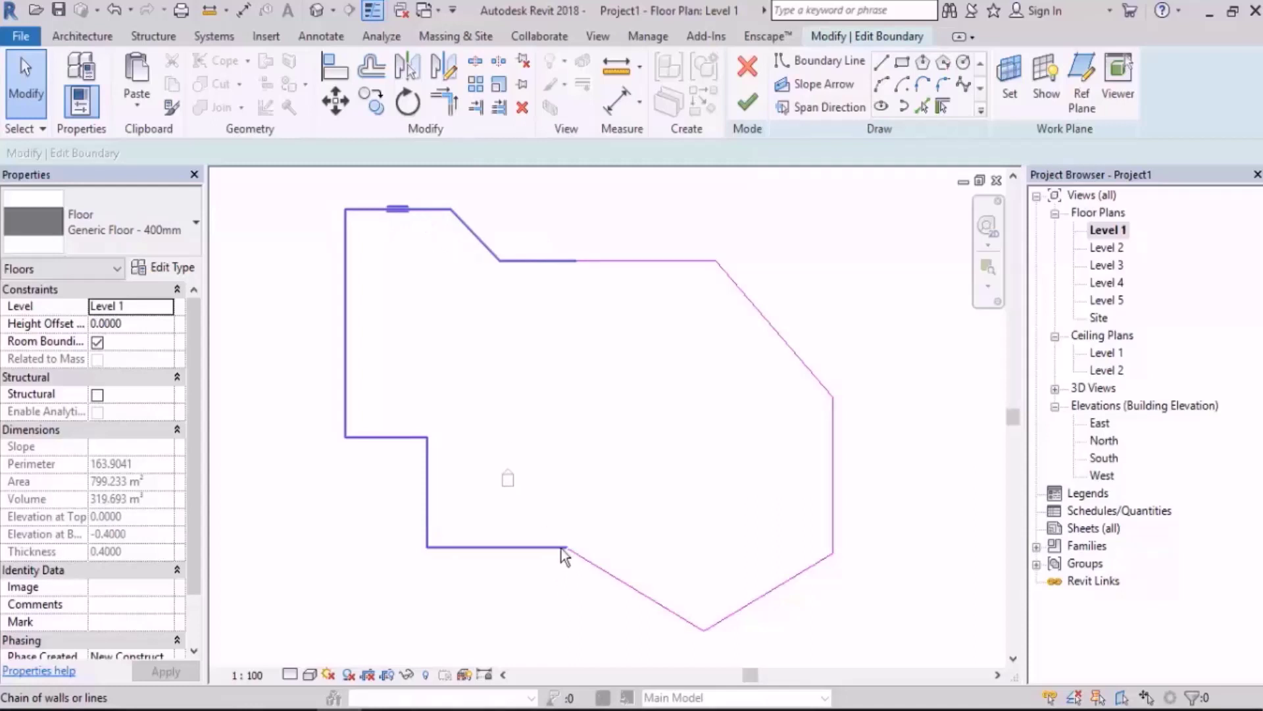
scroll(574, 581, up, 6)
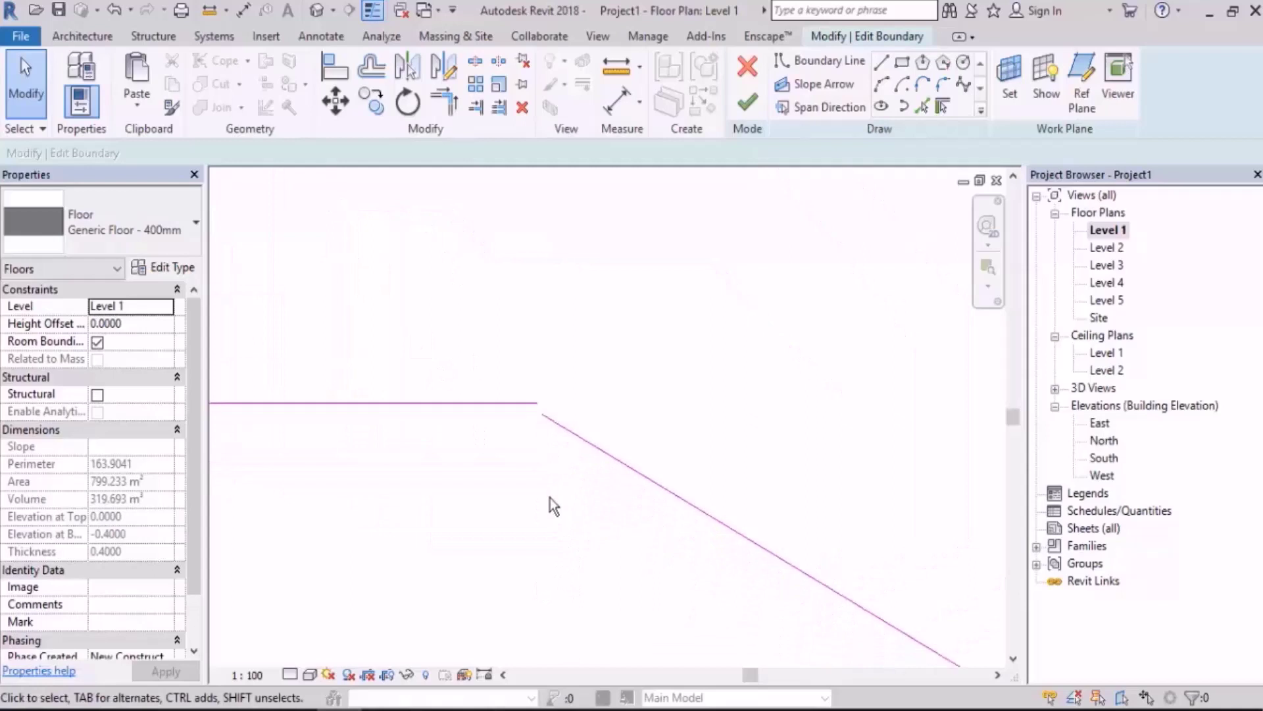
Trim the lower horizontal edge and the lower-left diagonal to a closed corner, and leave the trim command.
click(445, 100)
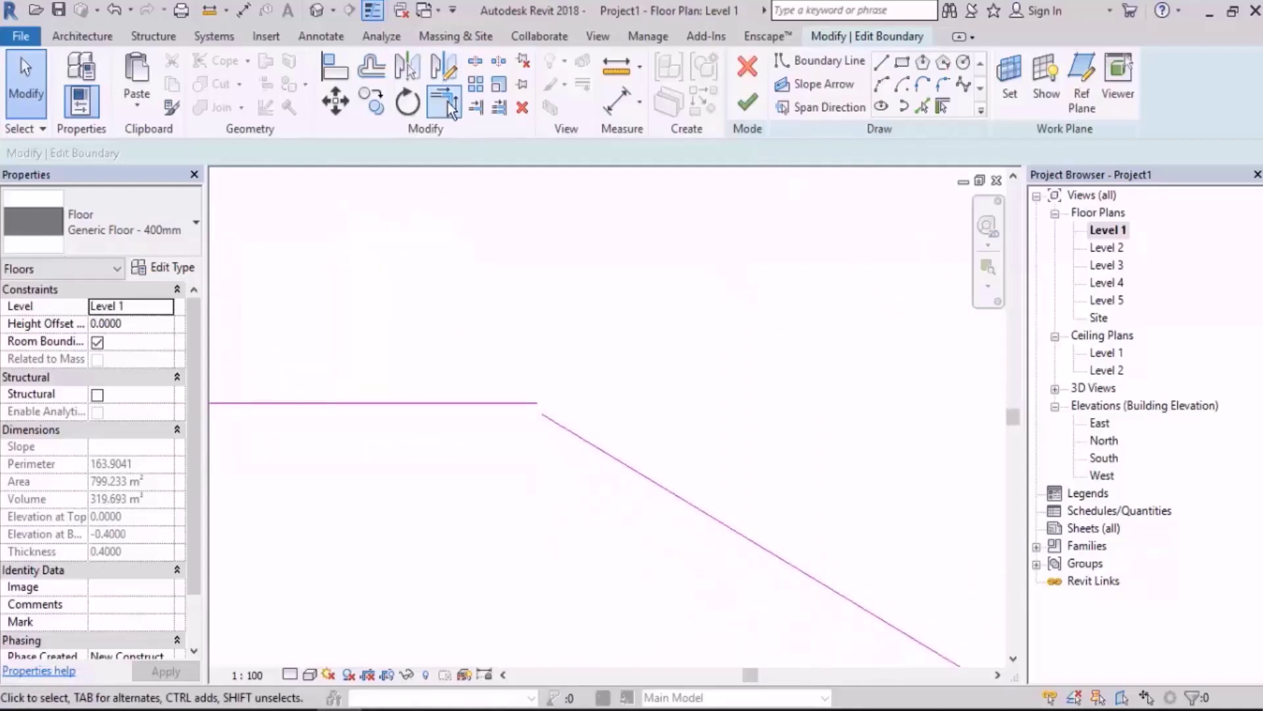
click(487, 411)
click(556, 424)
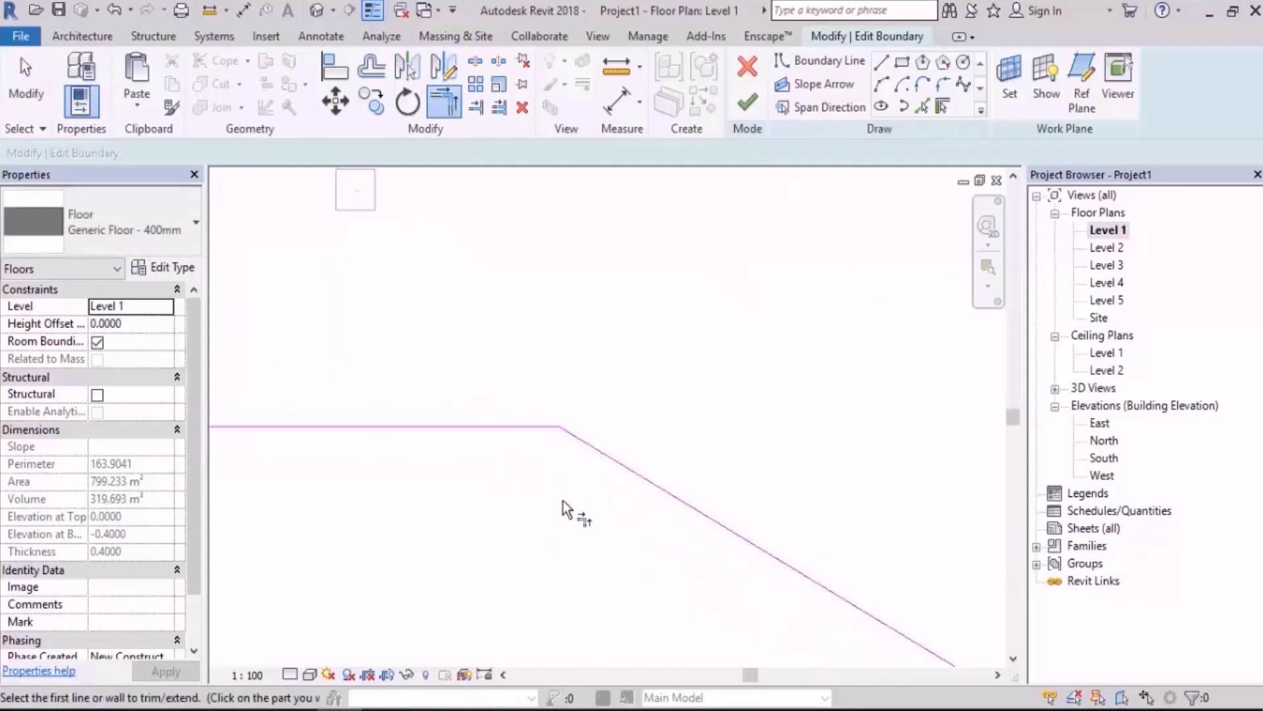
scroll(570, 461, down, 4)
middle_drag(504, 381, 460, 380)
key(Escape)
key(Escape)
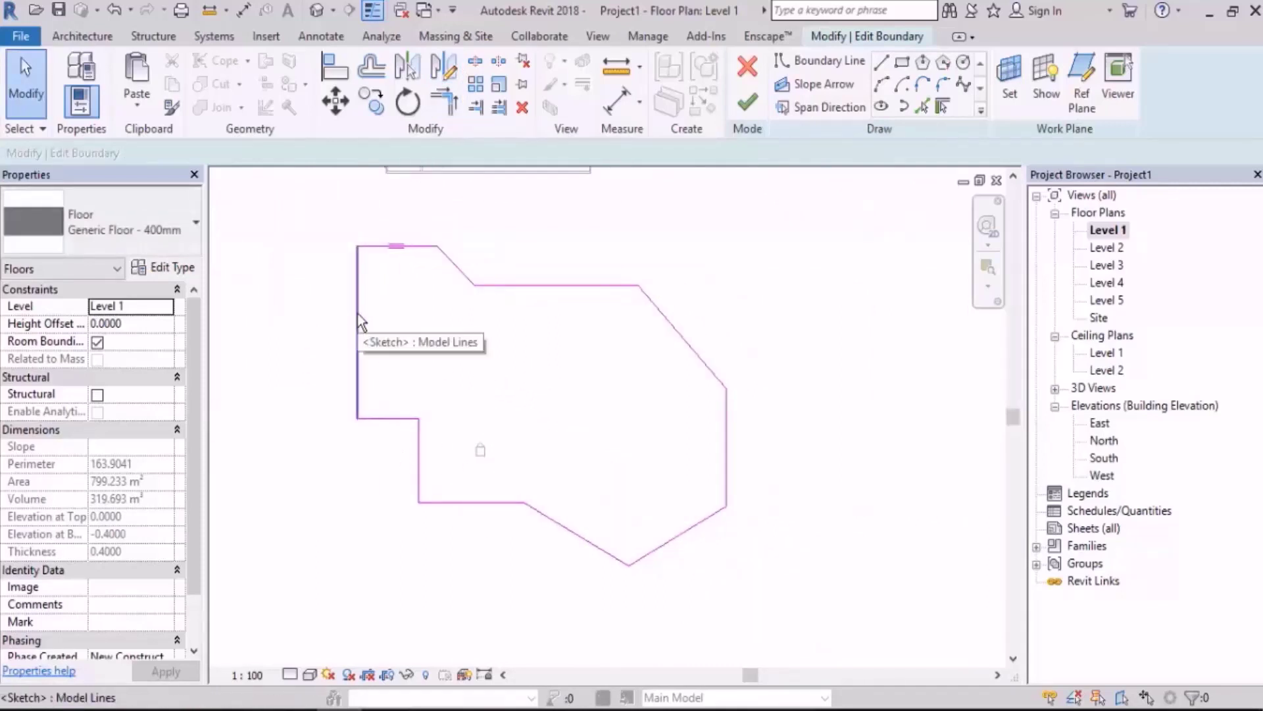
Highlight the chain of connected lines from the left vertical edge and inspect the corner below the upper-right diagonal.
key(Tab)
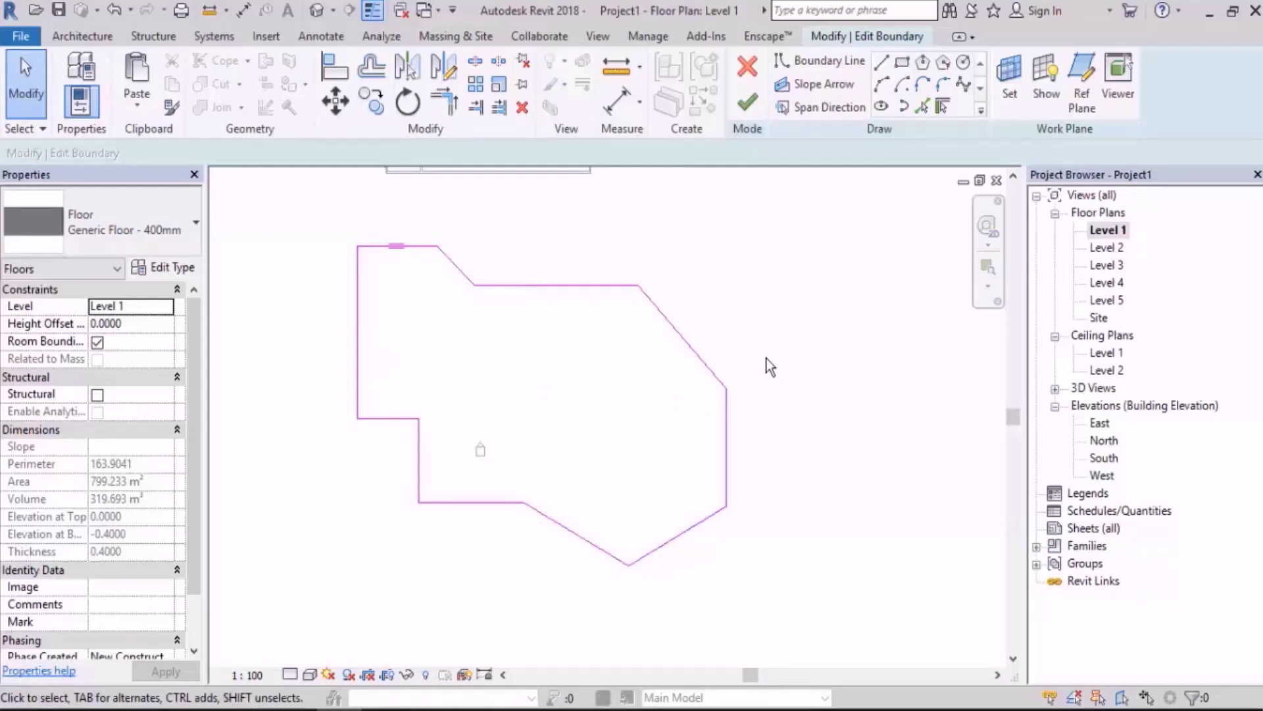
scroll(764, 361, up, 3)
scroll(724, 415, down, 3)
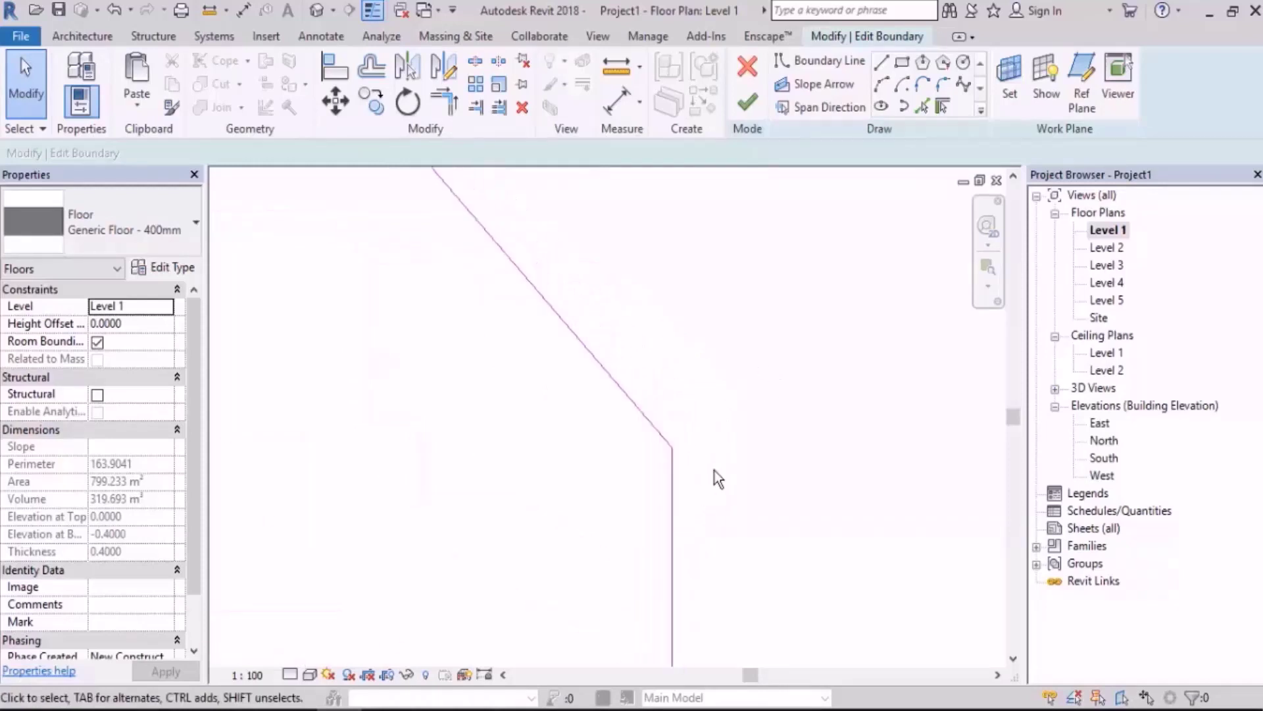
scroll(717, 420, down, 1)
scroll(730, 395, up, 2)
Select the right vertical edge and the upper-right diagonal, together and separately, to check them for duplicate sketch lines, and clear the selection.
drag(731, 350, 617, 443)
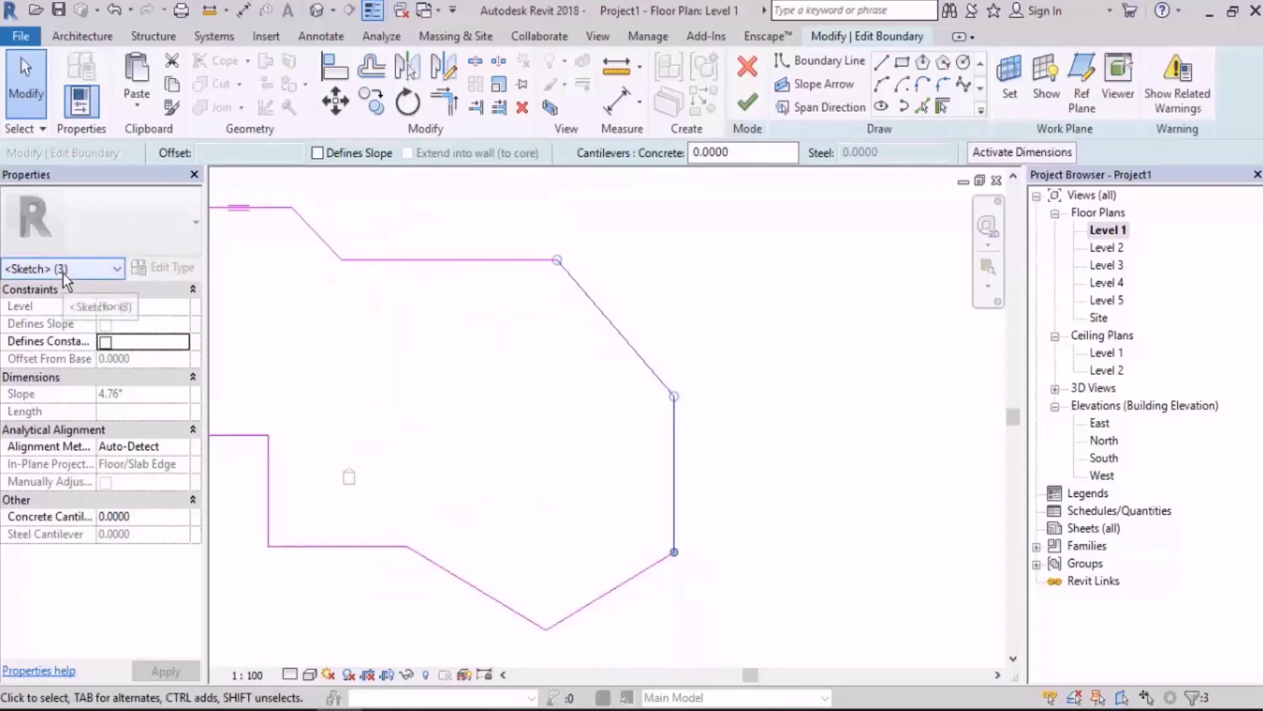
drag(733, 444, 594, 487)
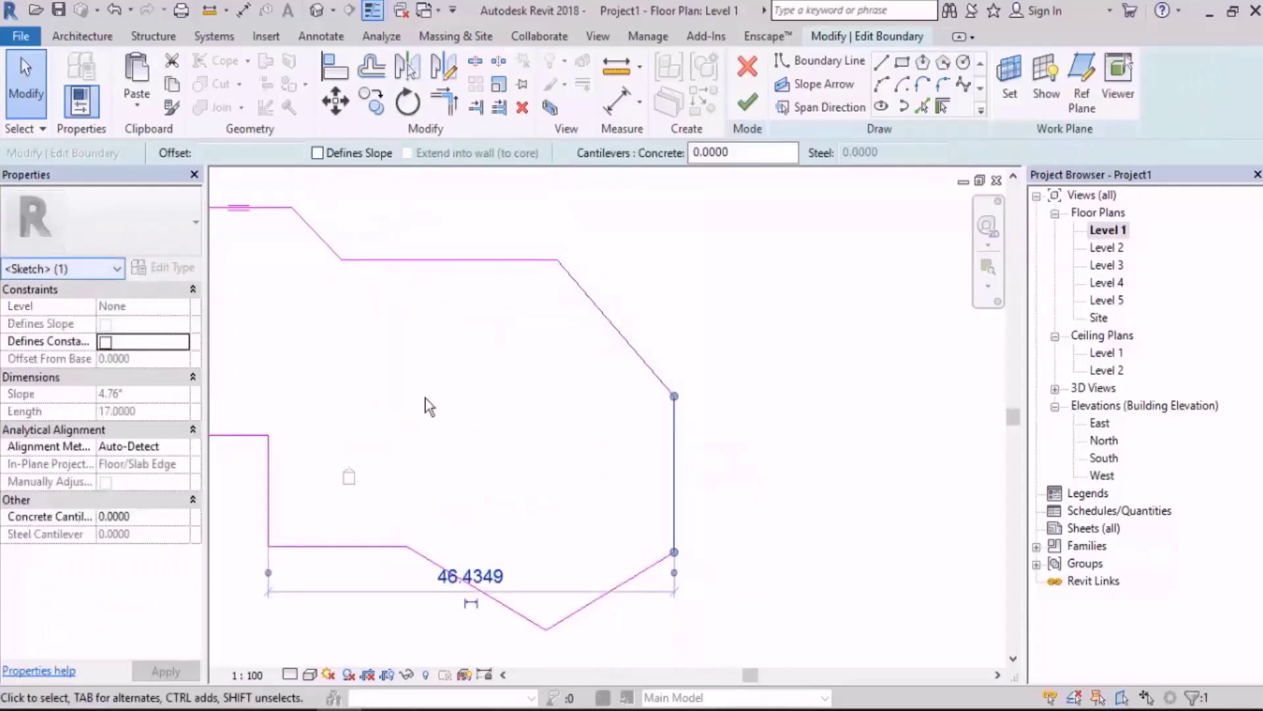
click(520, 421)
click(609, 322)
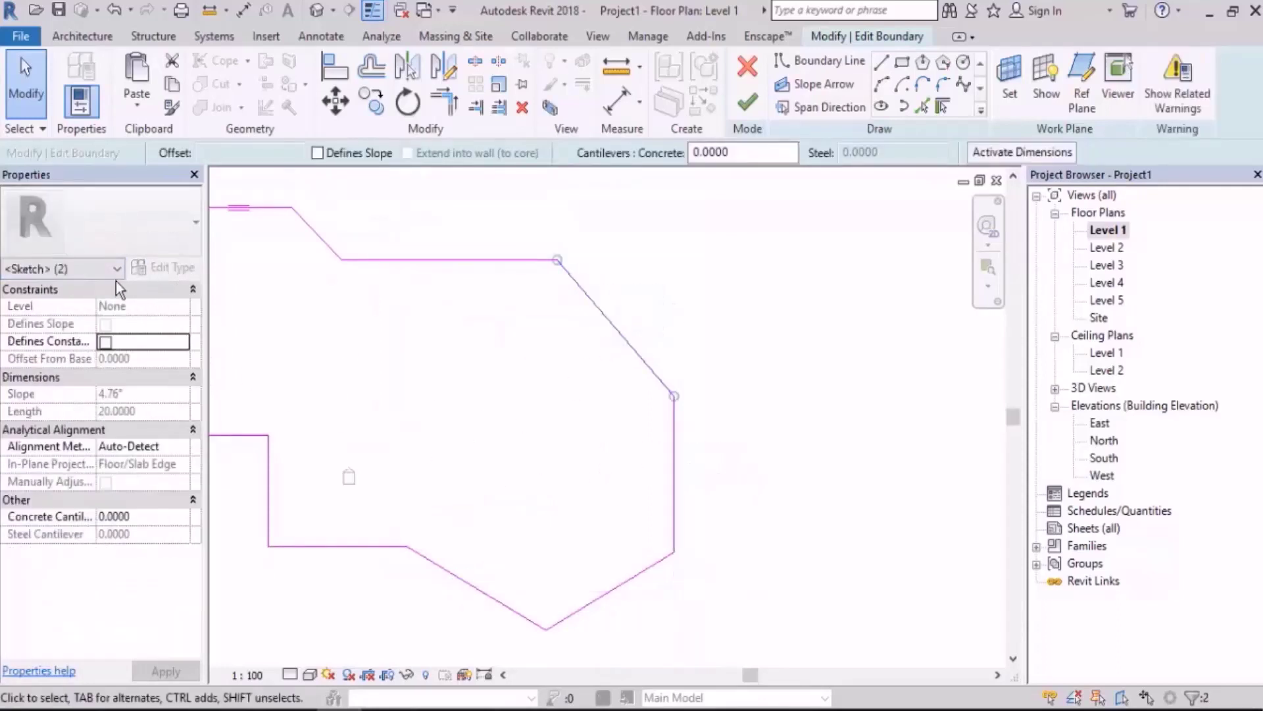
click(511, 380)
click(618, 336)
click(770, 422)
scroll(770, 421, down, 2)
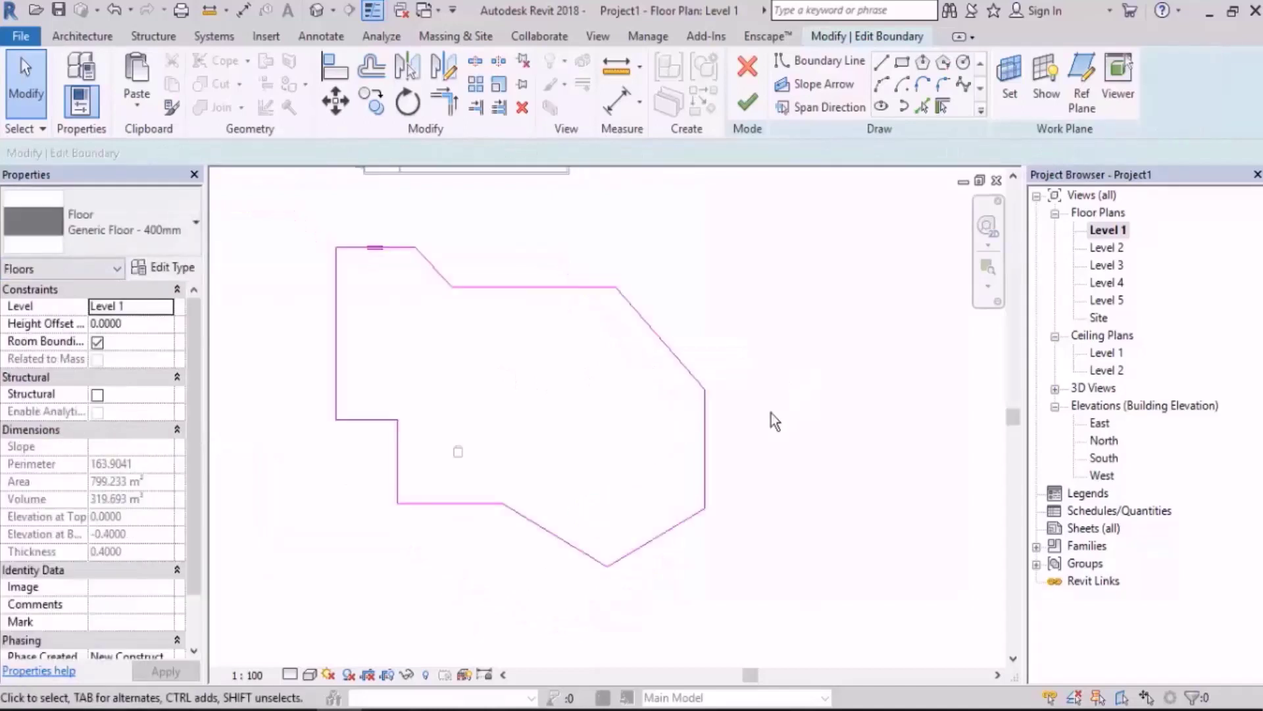
Select the whole chain of boundary lines, examine the extra endpoints on the upper horizontal edge, and clear the selection.
key(Tab)
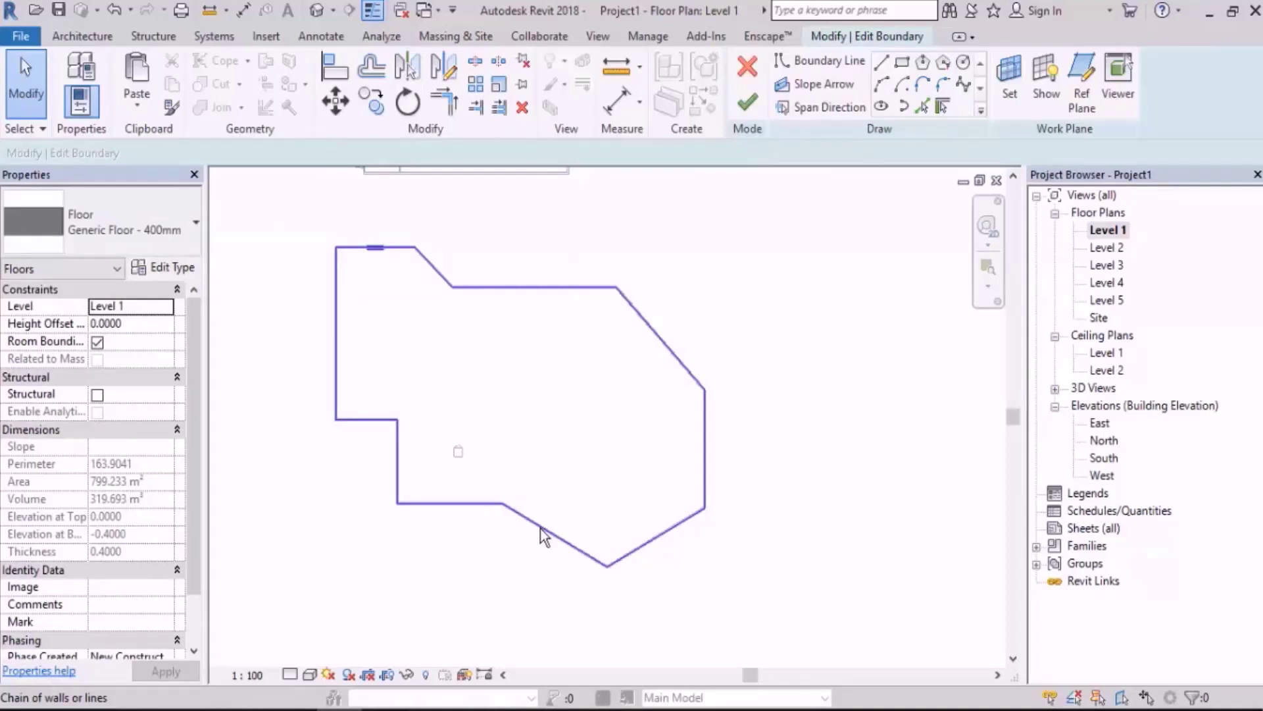
click(540, 528)
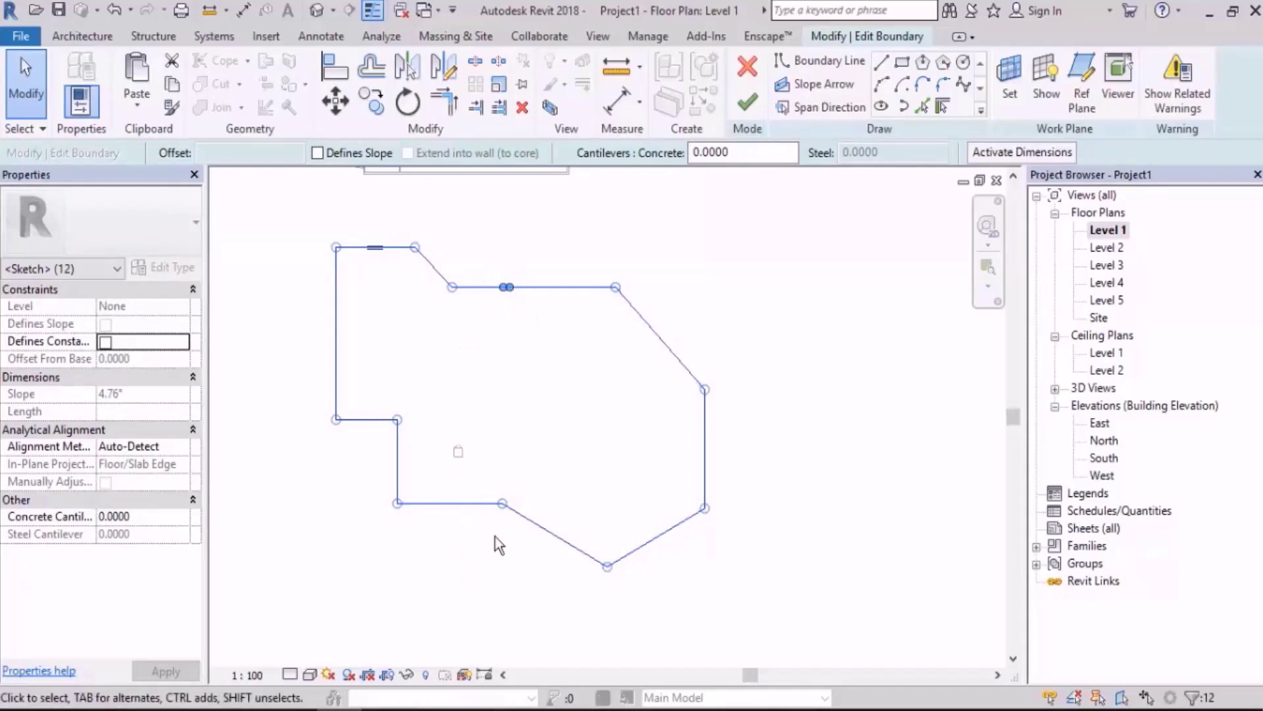
scroll(494, 284, up, 5)
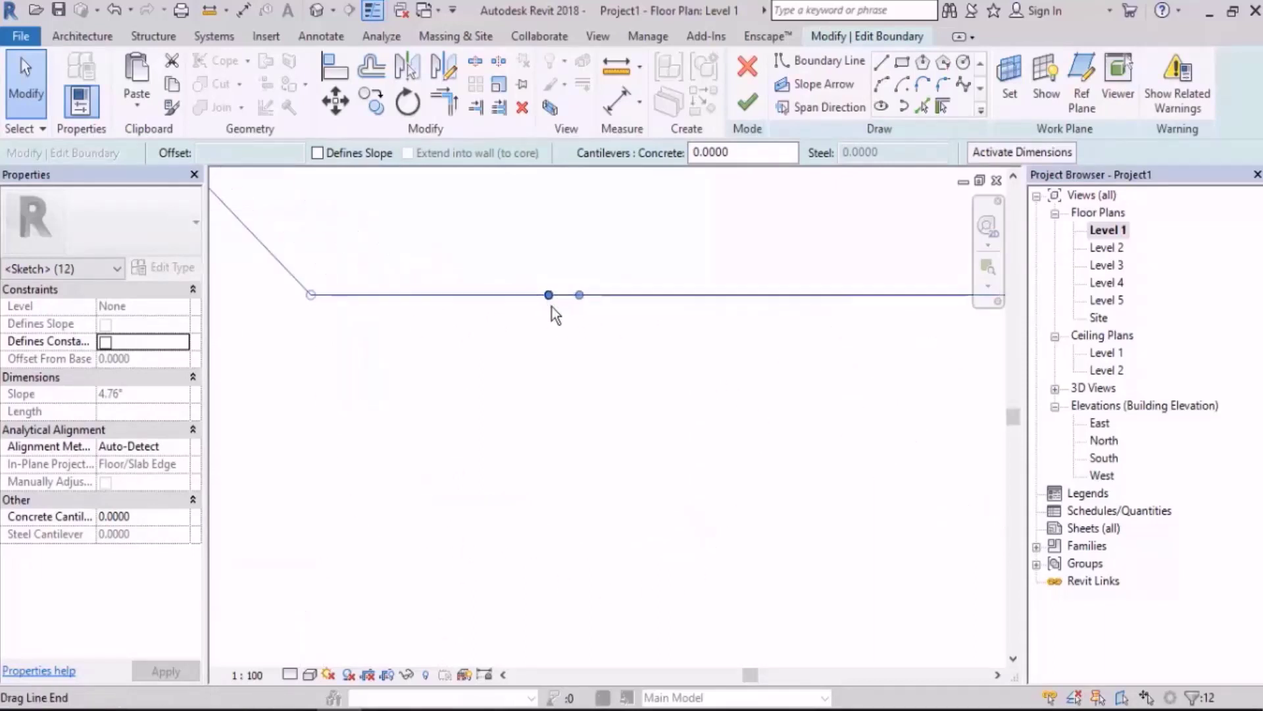
scroll(586, 343, up, 2)
click(587, 353)
scroll(578, 330, down, 2)
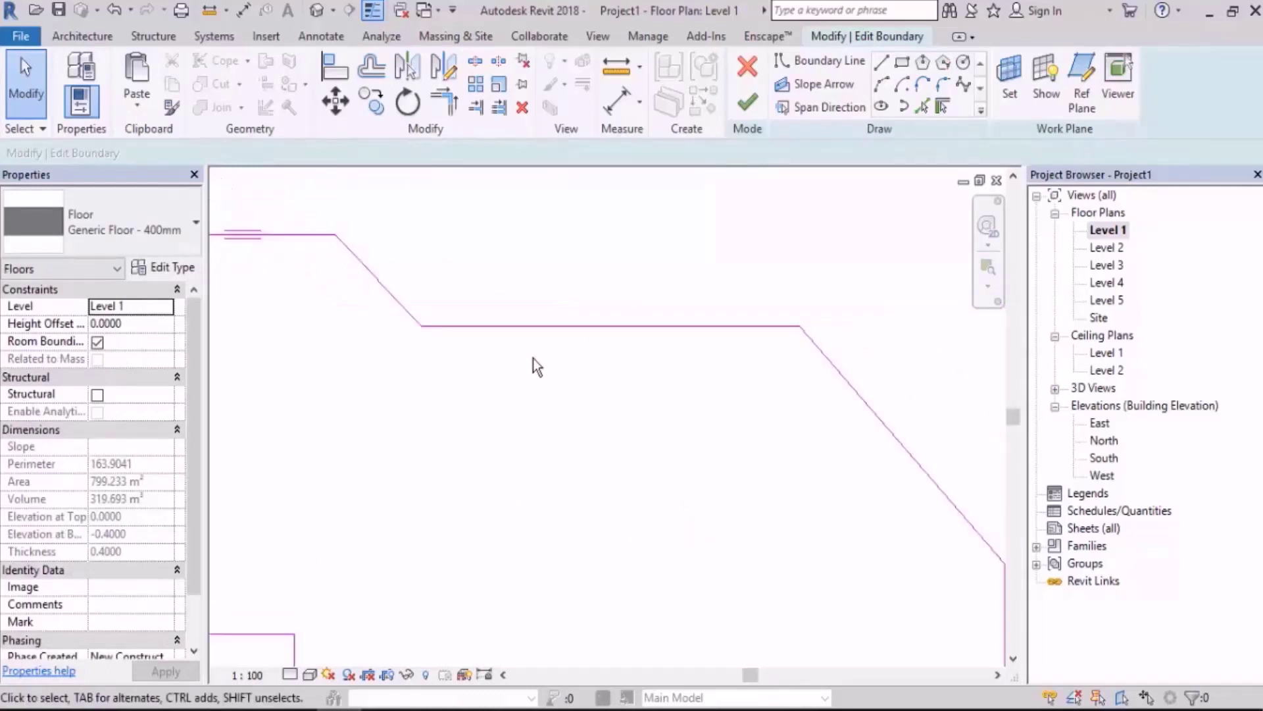
Delete the short overlapping line at the start of the upper horizontal edge, next to the short upper-left diagonal.
scroll(533, 357, down, 2)
click(495, 331)
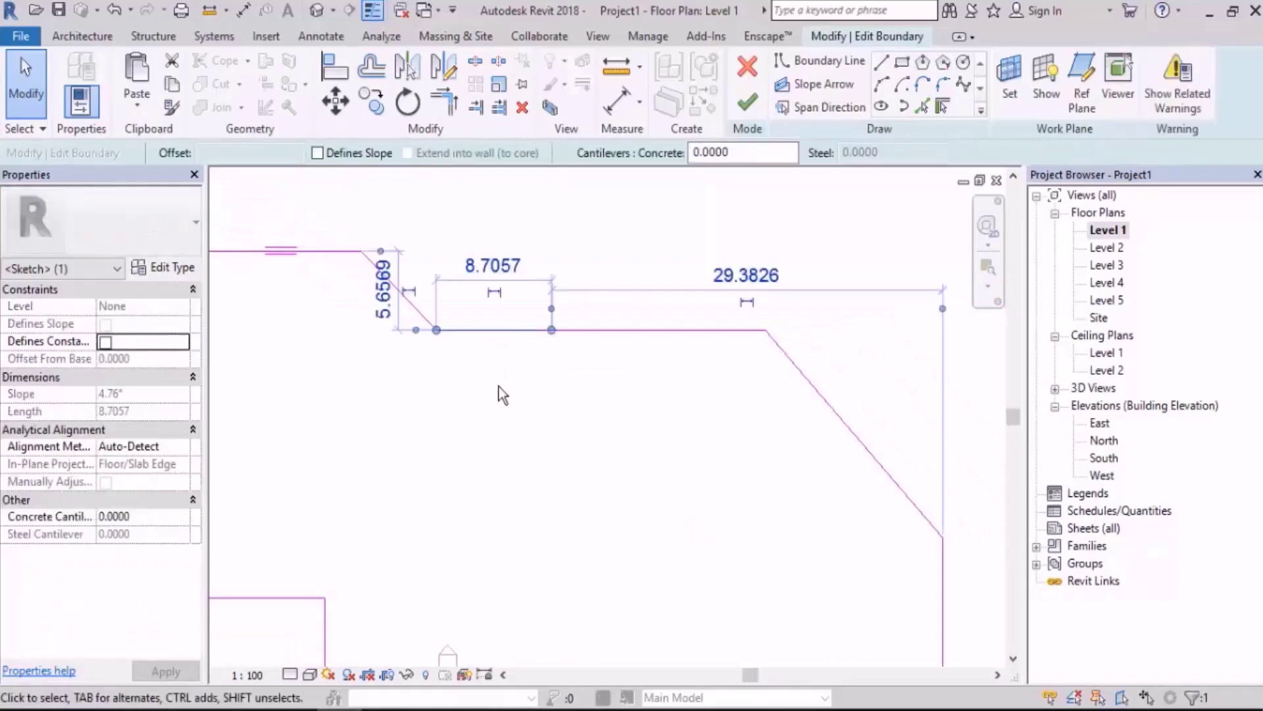
key(Delete)
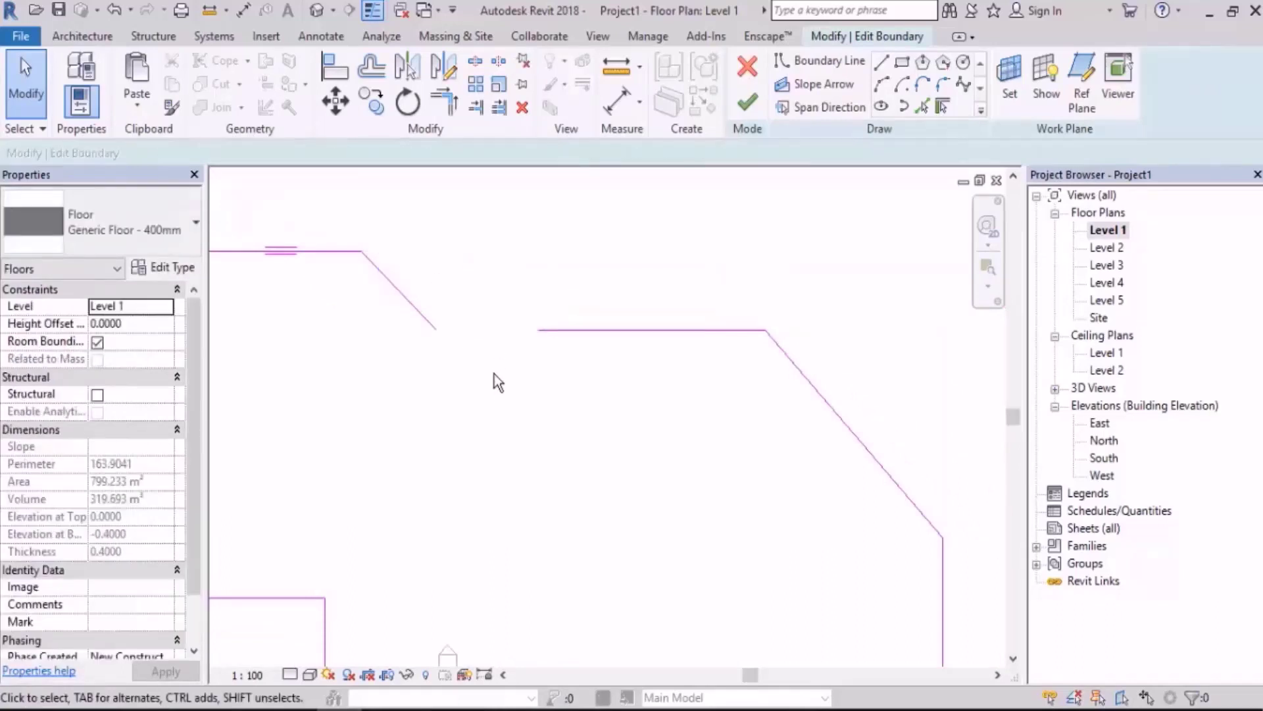
Trim the remaining upper horizontal line and the short upper-left diagonal to a corner, and leave the trim command.
key(t)
key(r)
click(552, 329)
click(413, 304)
scroll(537, 254, down, 3)
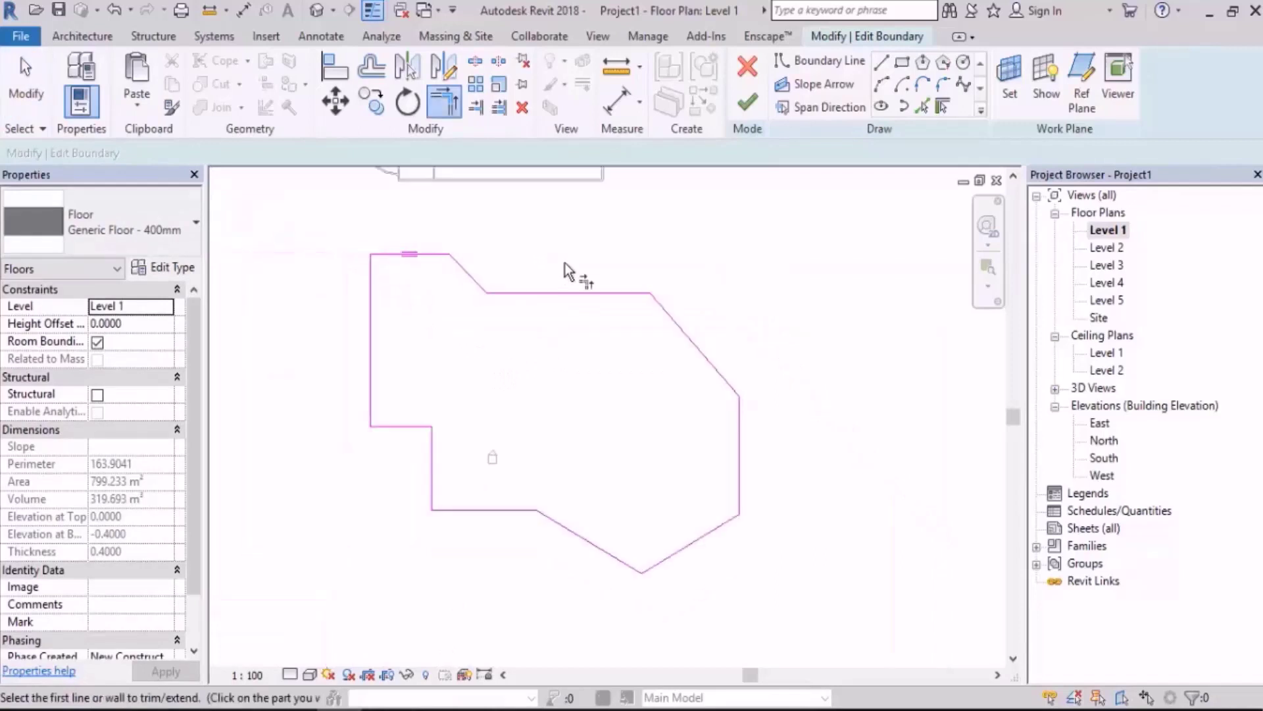
middle_drag(744, 285, 713, 293)
key(Escape)
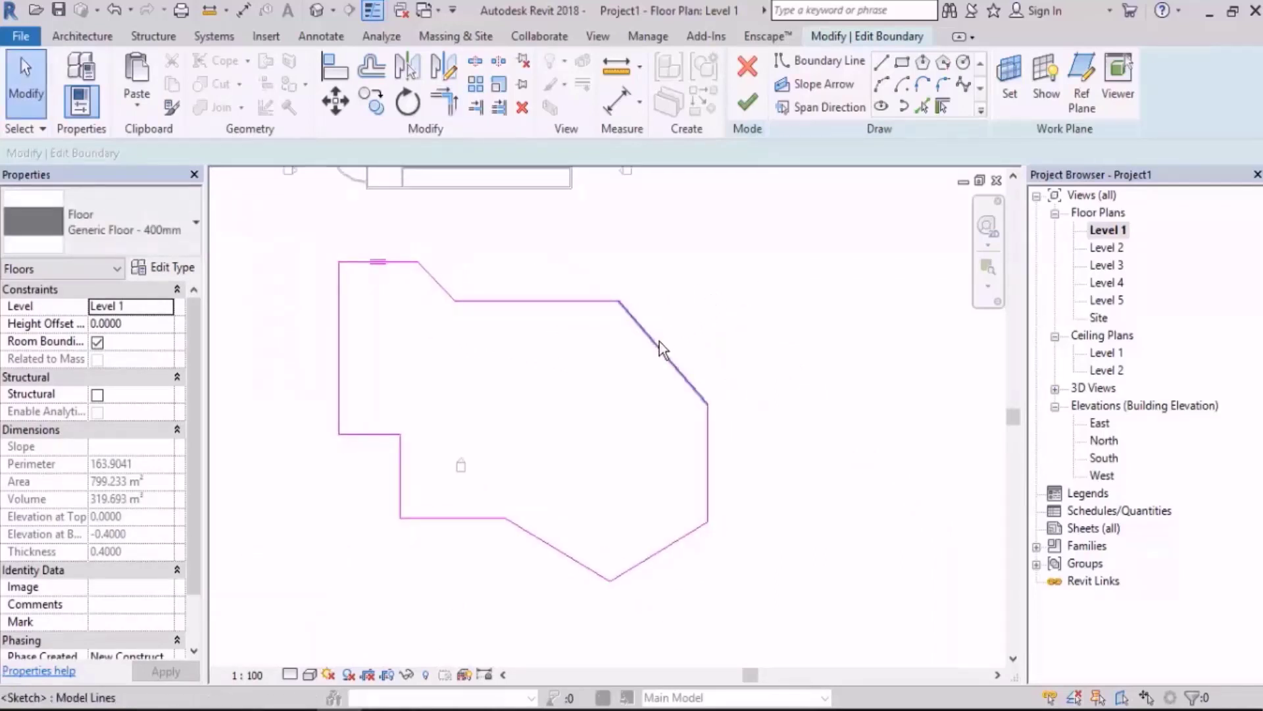
Select the complete chain of boundary lines to check that it is one loop, and finish the floor boundary.
key(Tab)
click(660, 341)
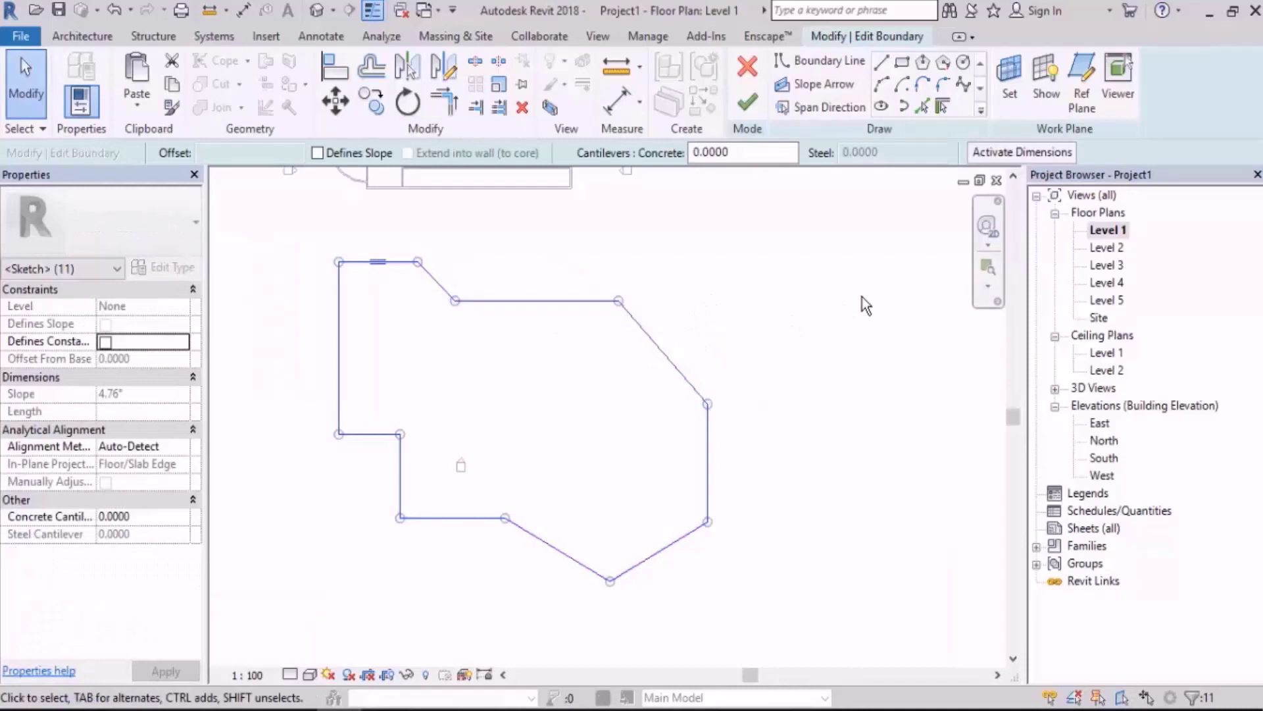
click(747, 102)
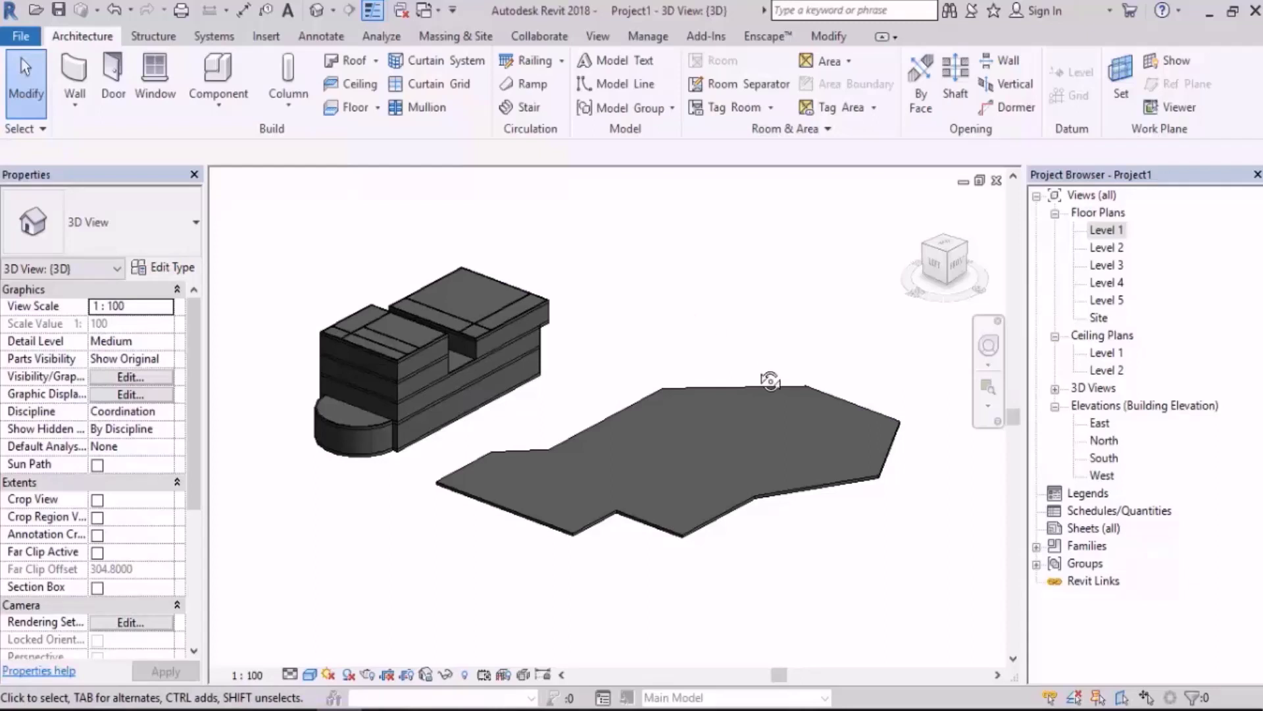
Examine the finished floor in the 3D view from several angles, select it to view its properties, and clear the selection.
shift+middle_drag(770, 382, 804, 378)
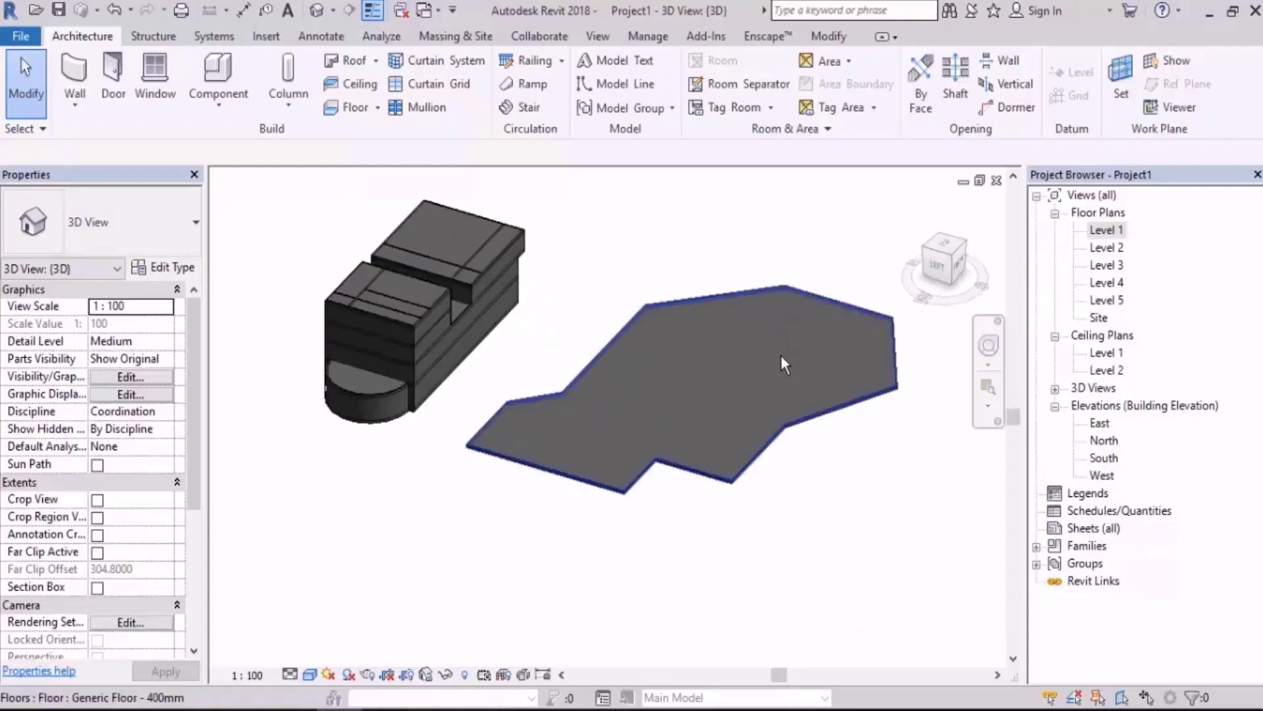
shift+middle_drag(855, 421, 753, 404)
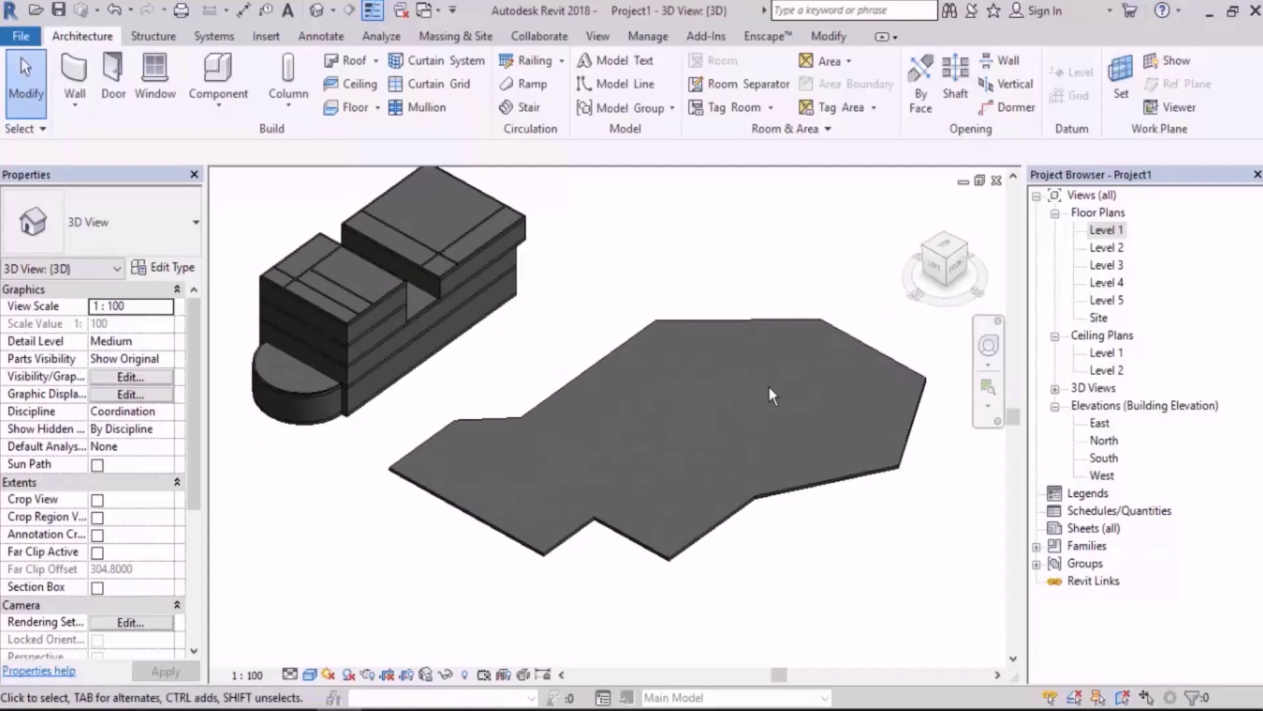
middle_drag(570, 440, 552, 404)
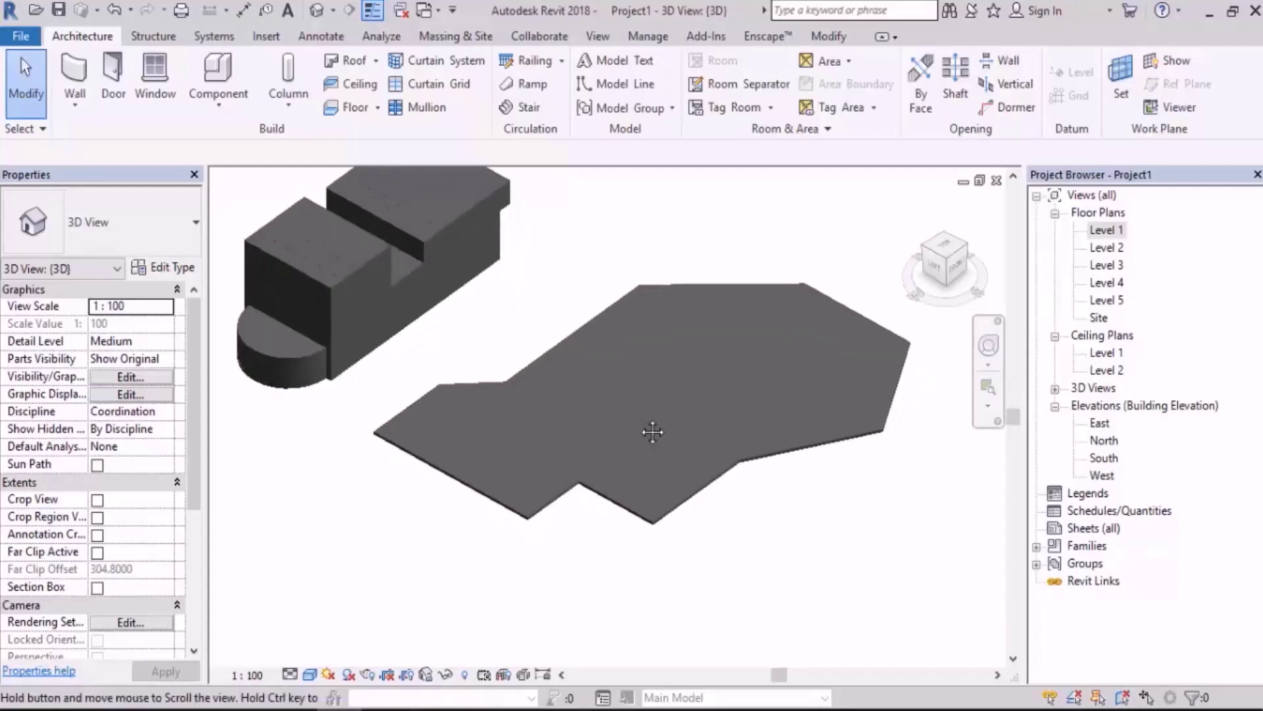
click(606, 503)
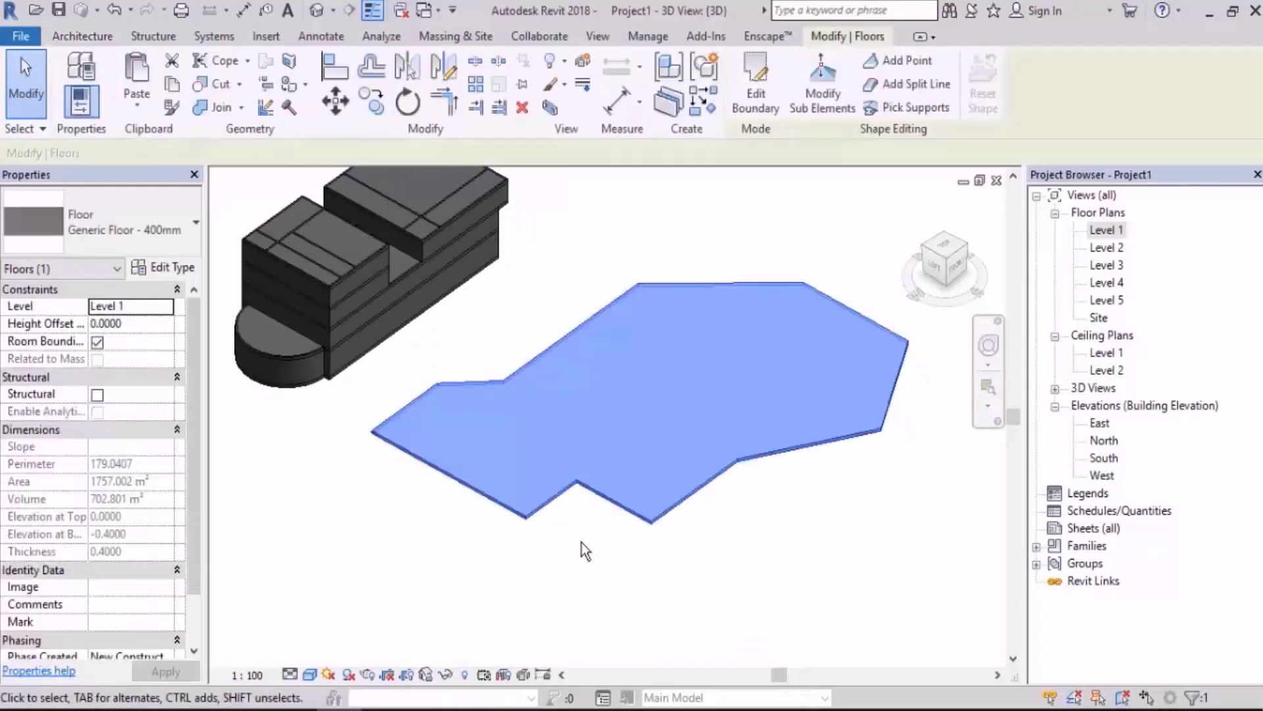
click(581, 542)
Draw a straight Generic - 200mm wall about 16 m long on Level 1 beside the floor, and leave the wall command.
shift+middle_drag(508, 516, 421, 428)
key(w)
key(a)
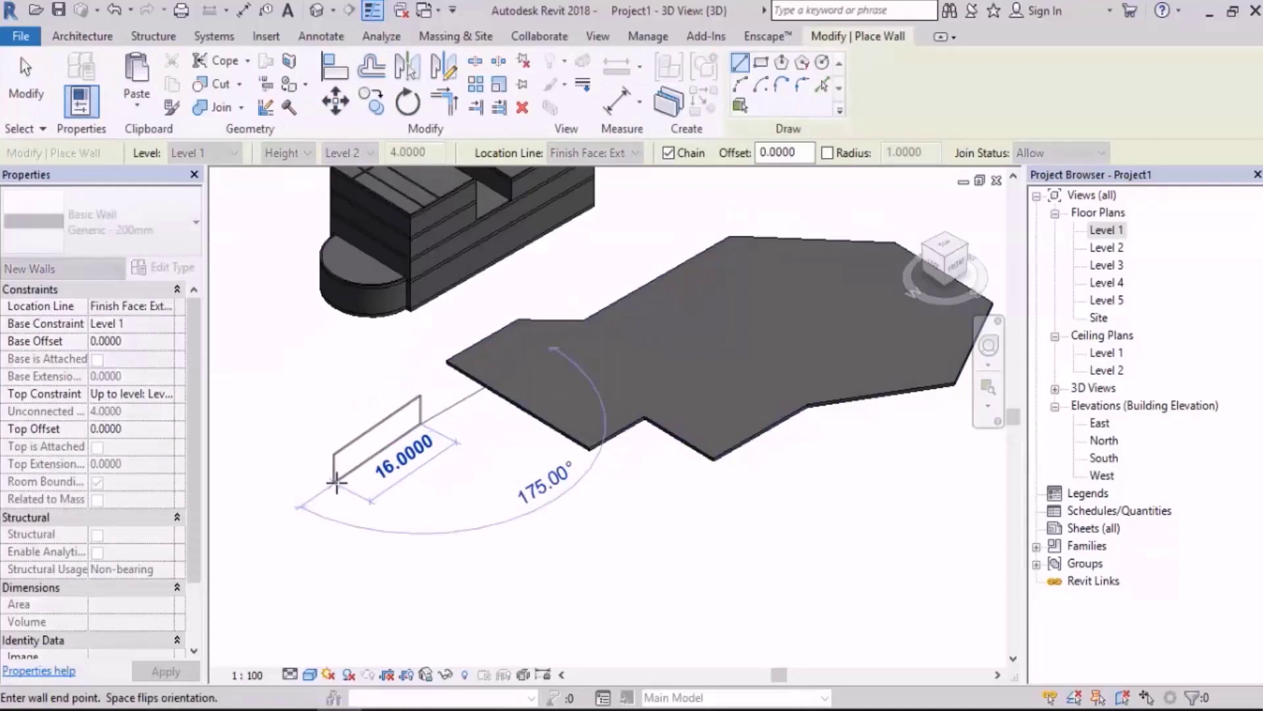
click(333, 479)
key(Escape)
key(Escape)
Examine the new wall up close in the 3D view and select it to view its properties.
scroll(428, 442, up, 3)
shift+middle_drag(428, 443, 522, 372)
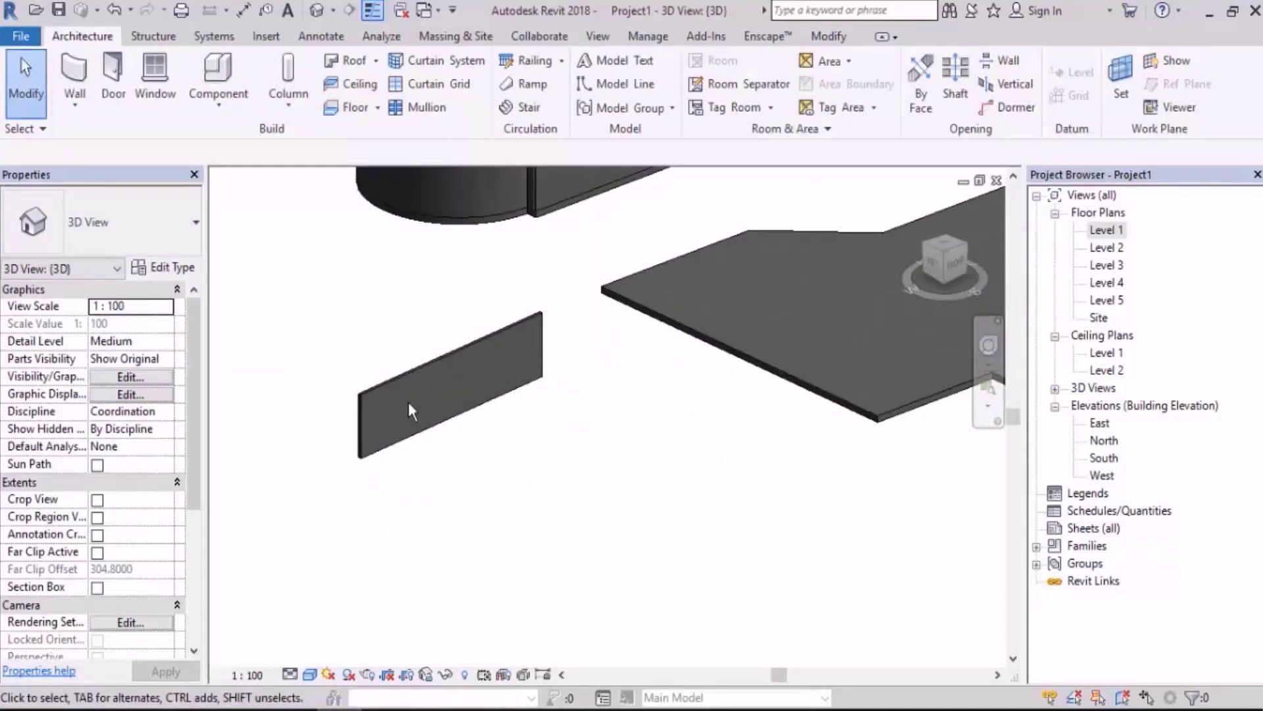
click(515, 388)
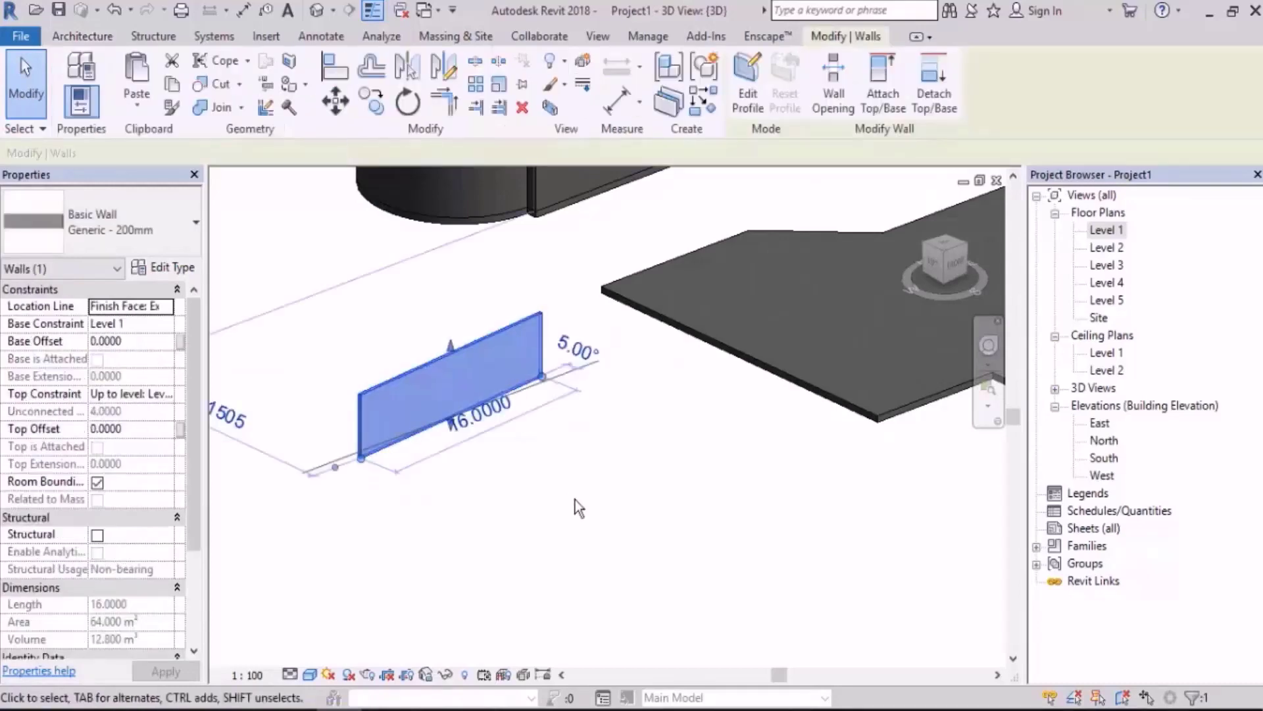
Select the wall and the floor in turn by their faces in the 3D view, and clear the selection.
click(581, 500)
scroll(578, 442, down, 4)
click(510, 448)
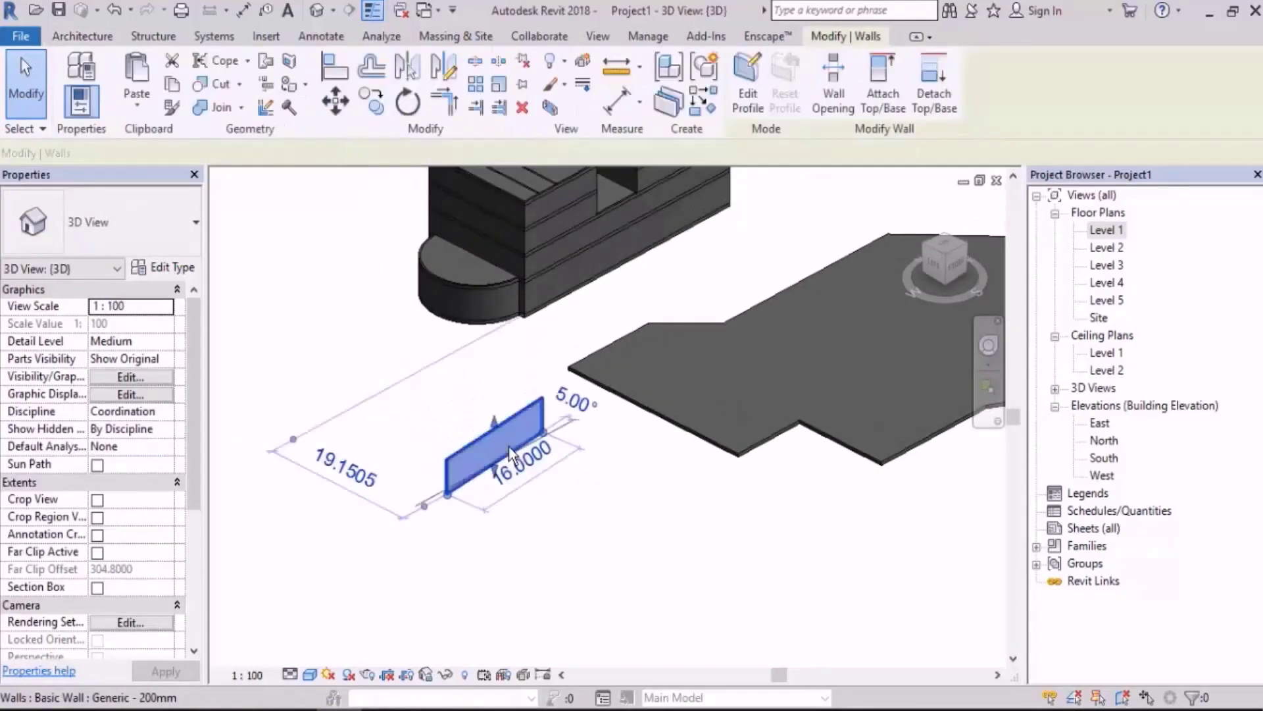
middle_drag(838, 530, 753, 511)
click(752, 511)
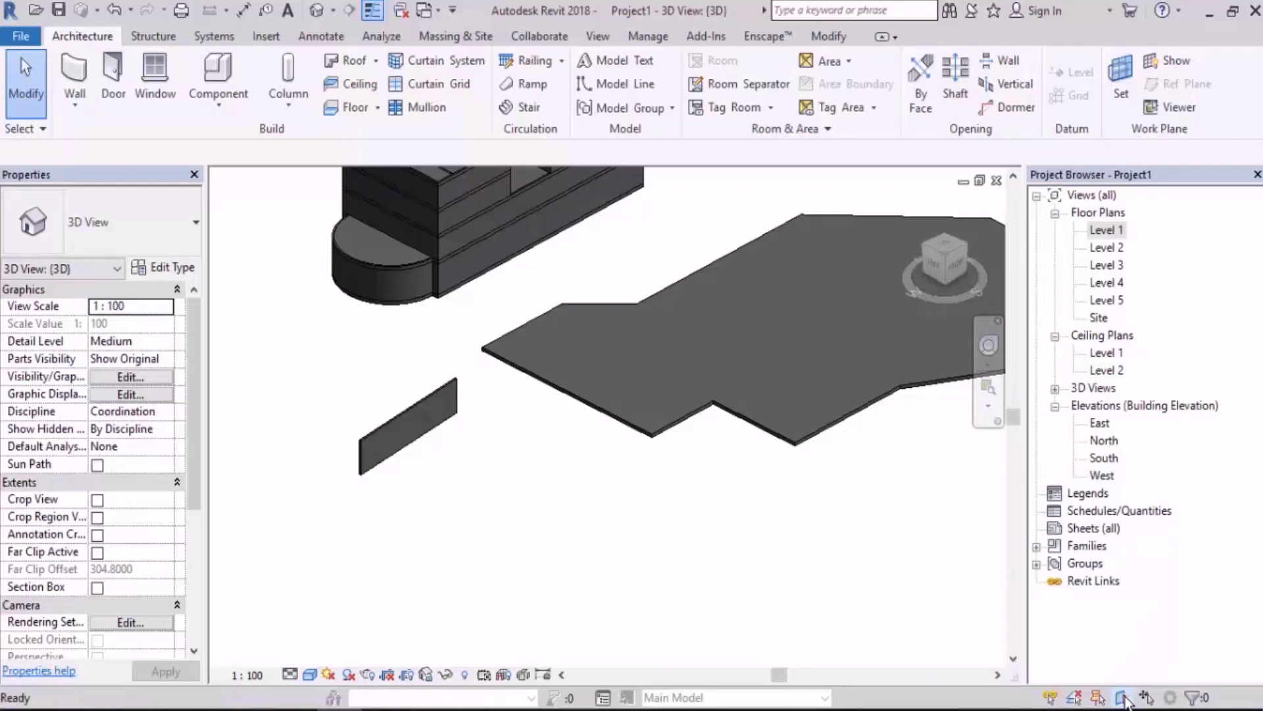
click(812, 346)
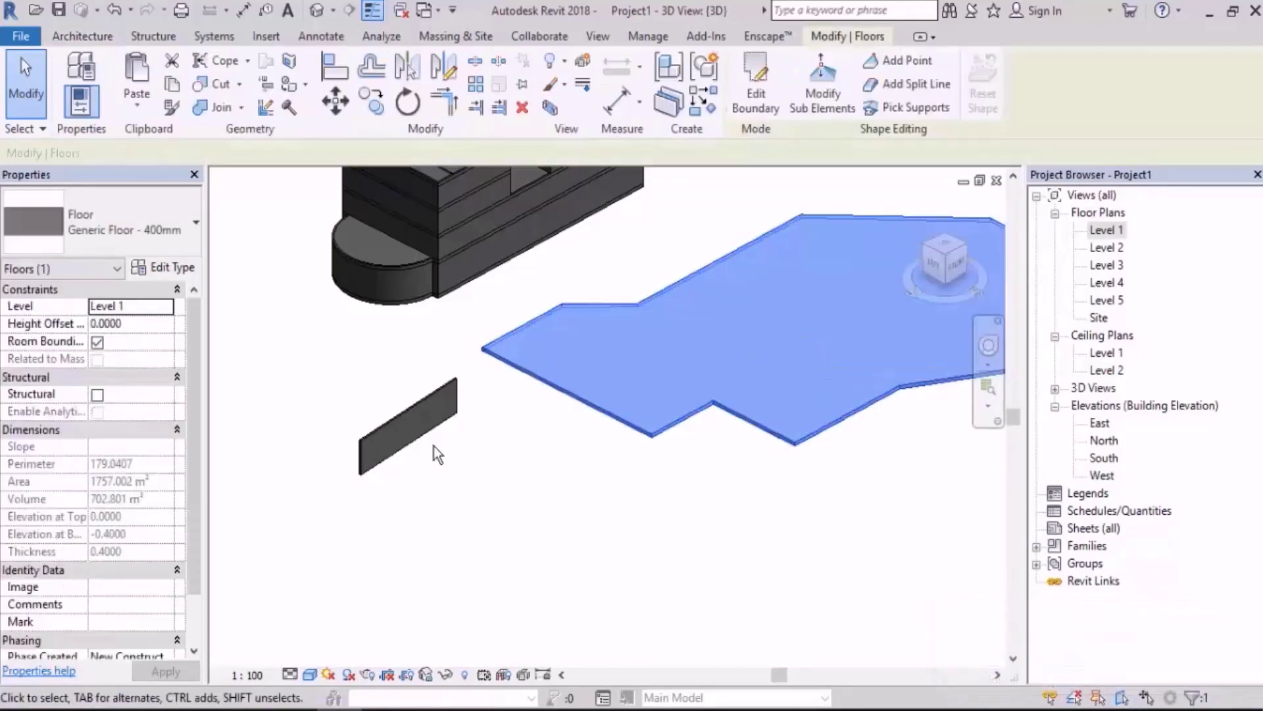
click(423, 417)
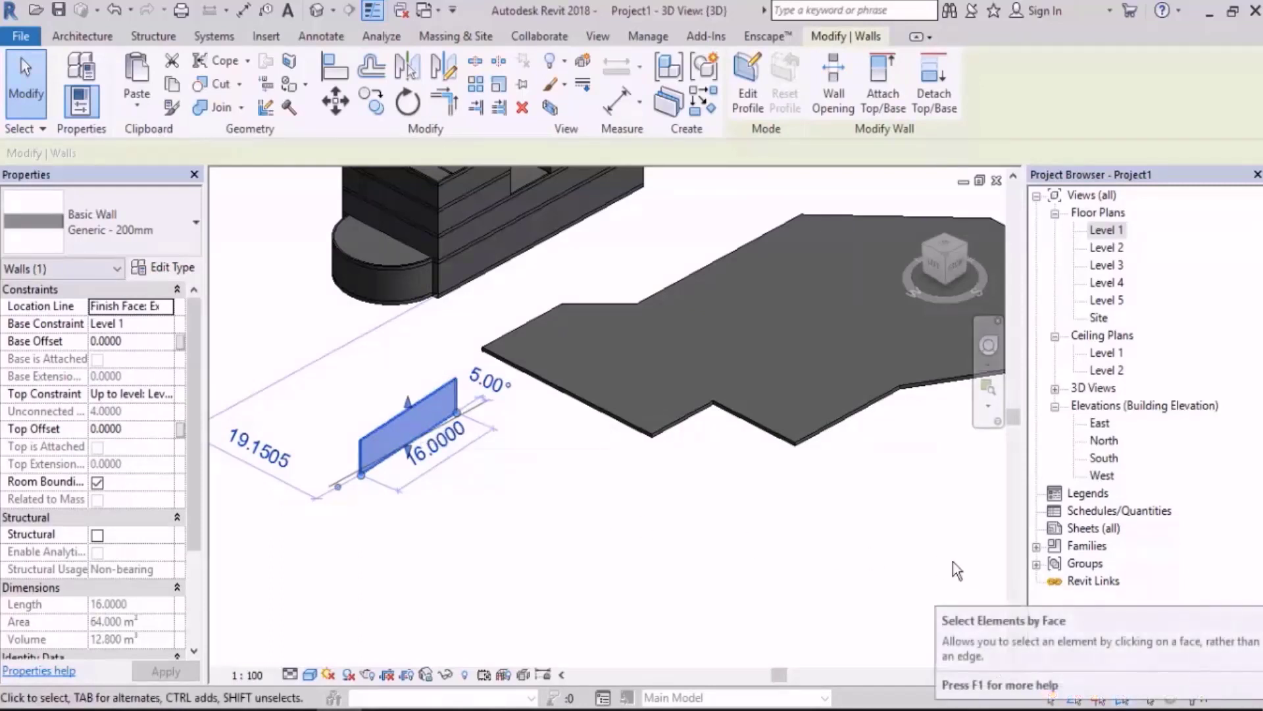
click(989, 618)
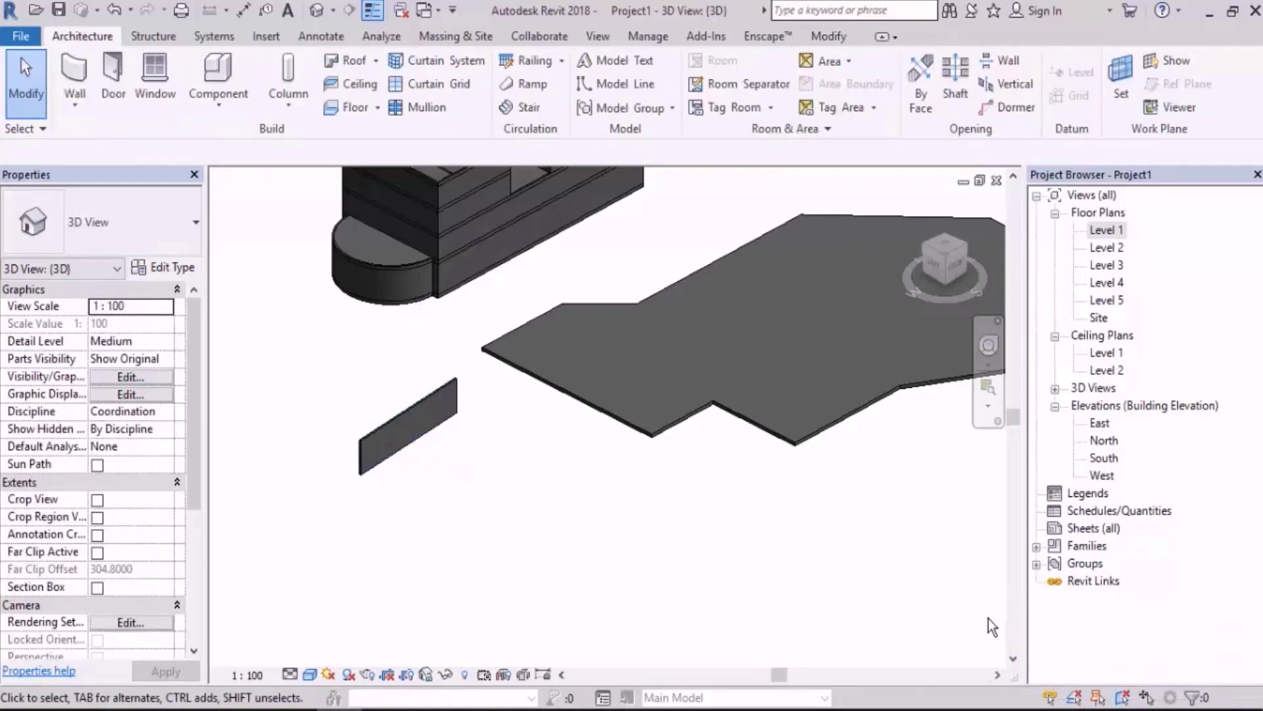
Check the Select Elements by Face option, select the floor by its face in the 3D view, and clear the selection.
click(1122, 697)
click(43, 129)
scroll(485, 445, down, 2)
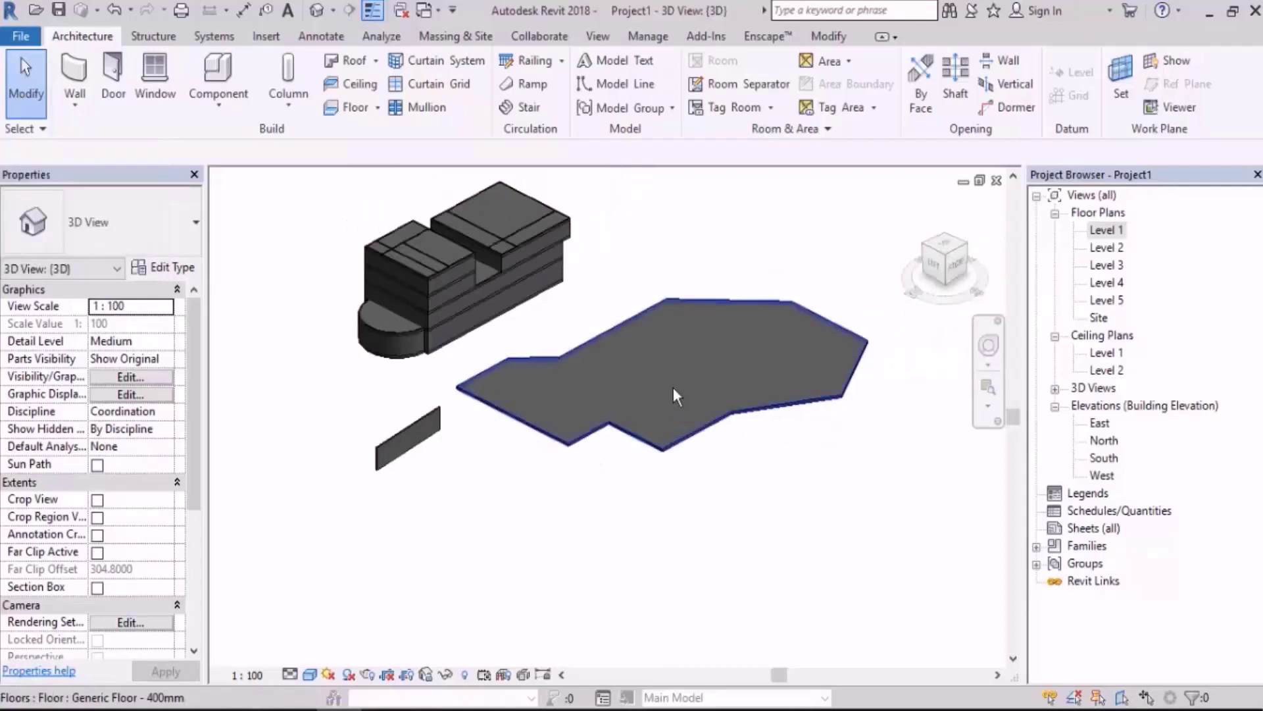
click(671, 379)
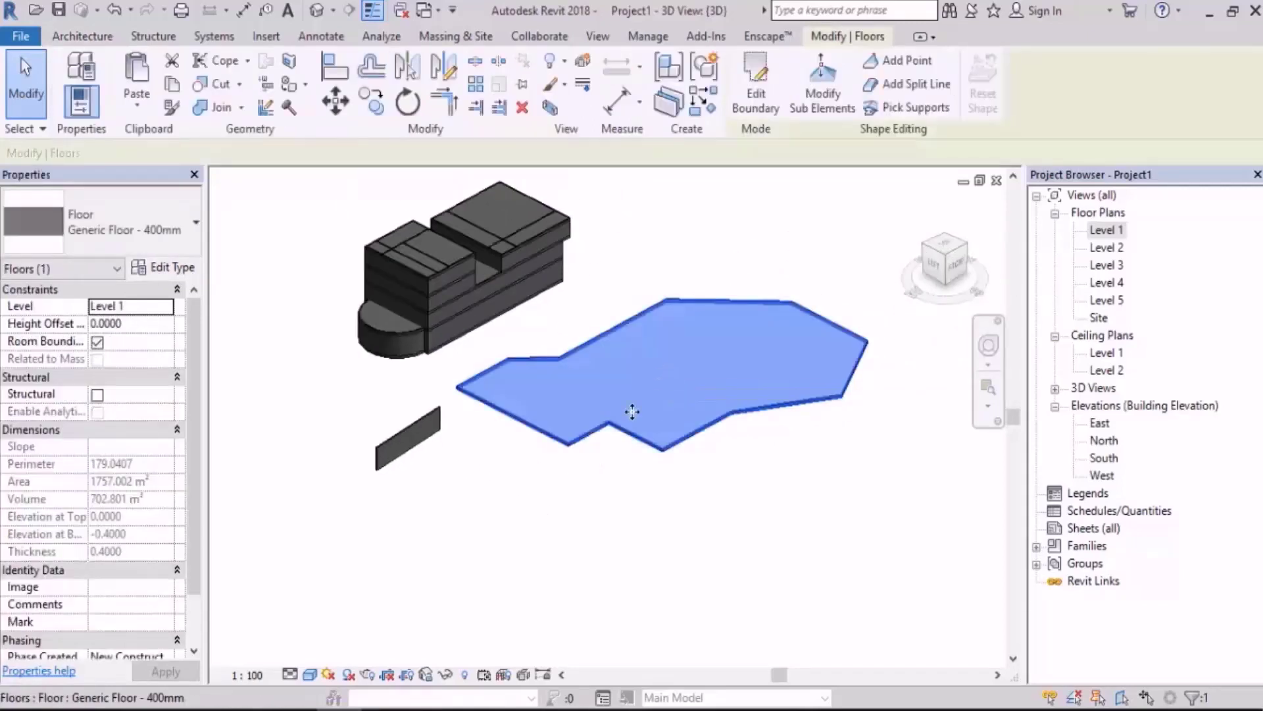
click(566, 514)
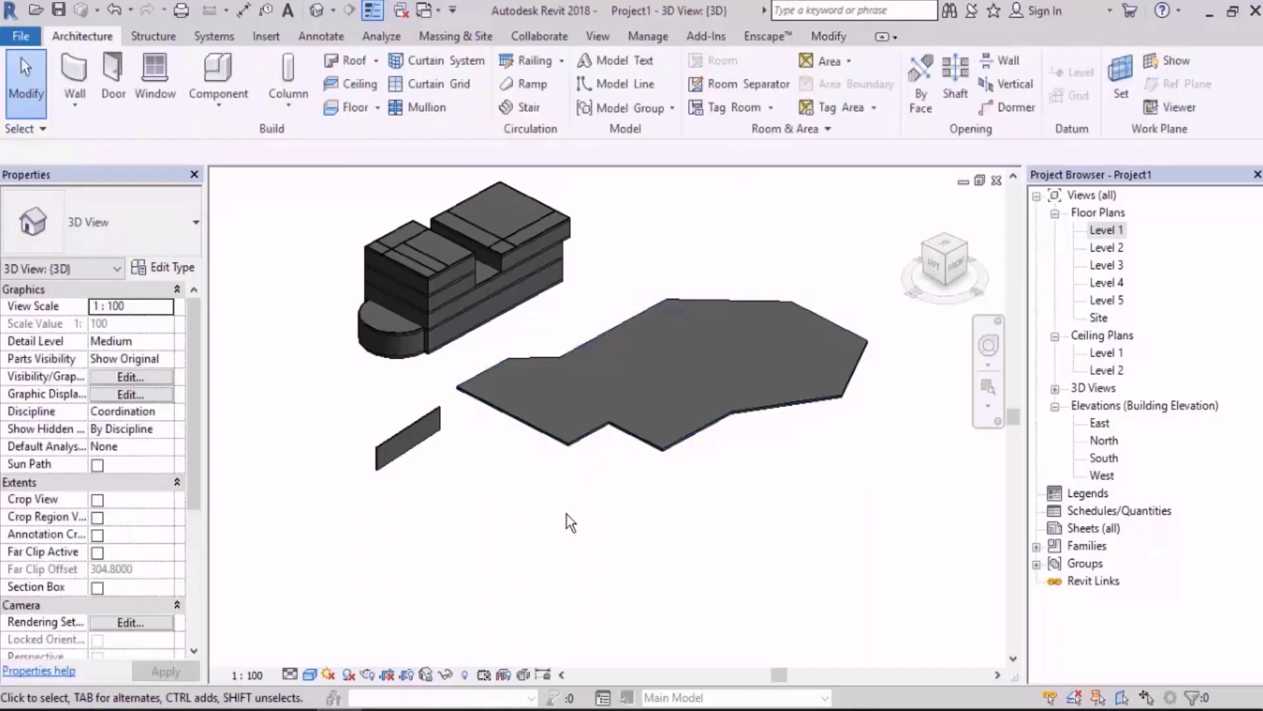
Switch the 3D view's visual style to Wireframe and from there to Hidden Line.
click(310, 675)
click(349, 556)
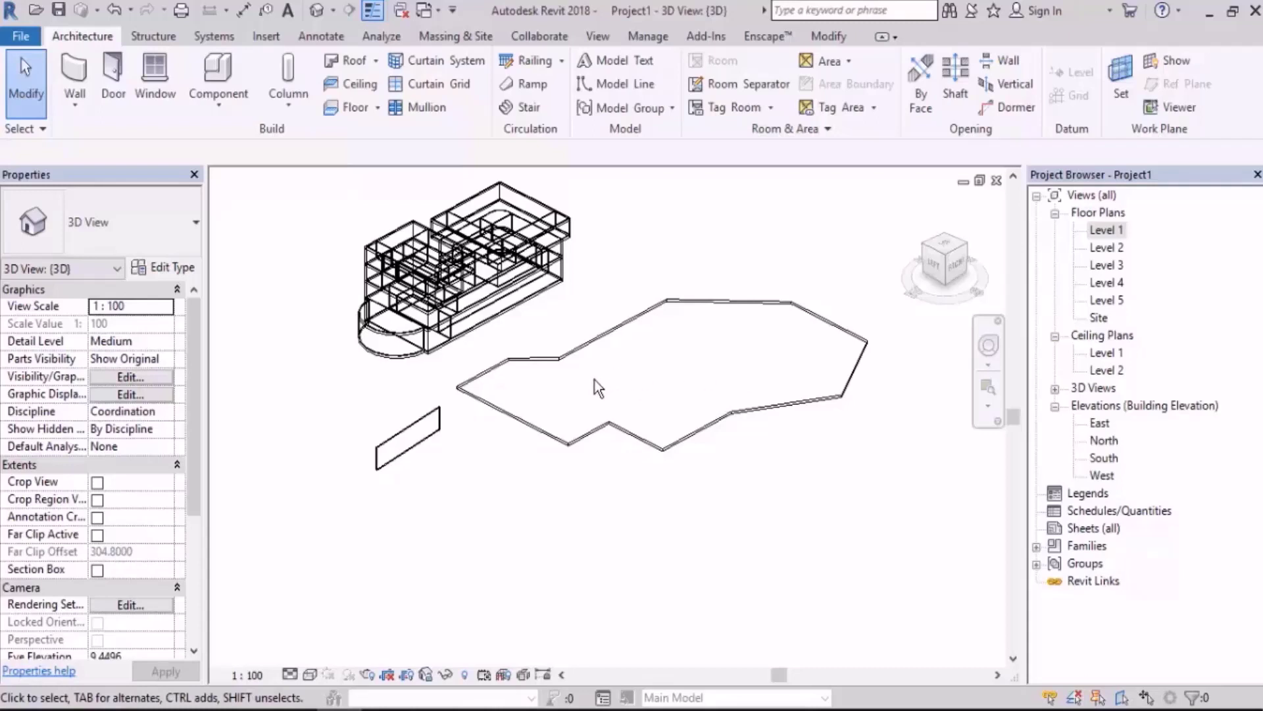
click(310, 674)
click(342, 575)
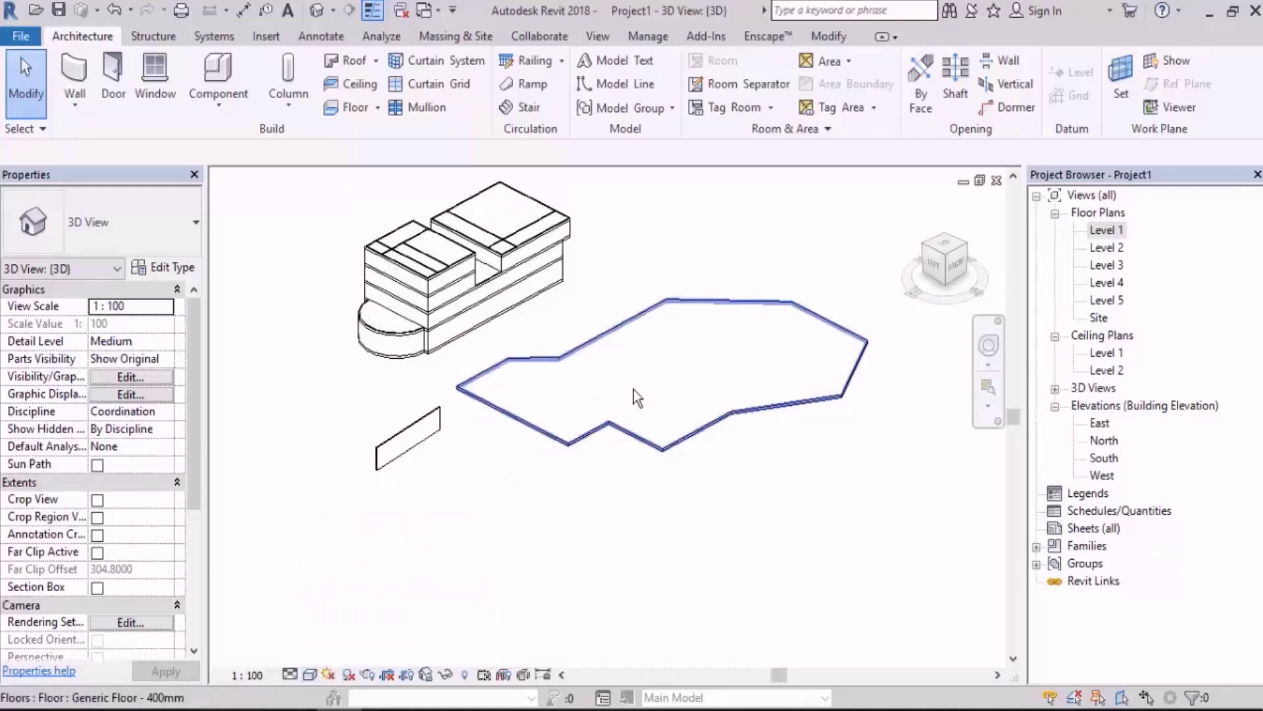
Select the irregular sample floor by its face in the 3D view and delete it.
click(633, 389)
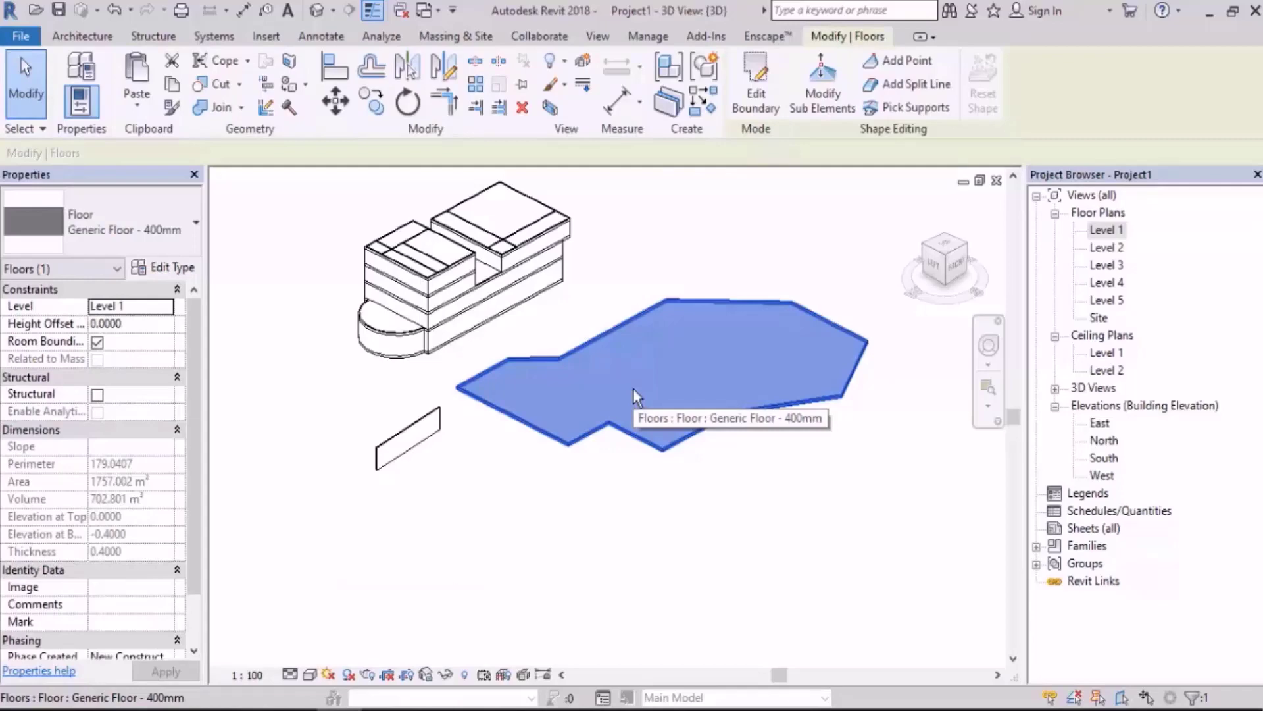
click(874, 463)
click(766, 372)
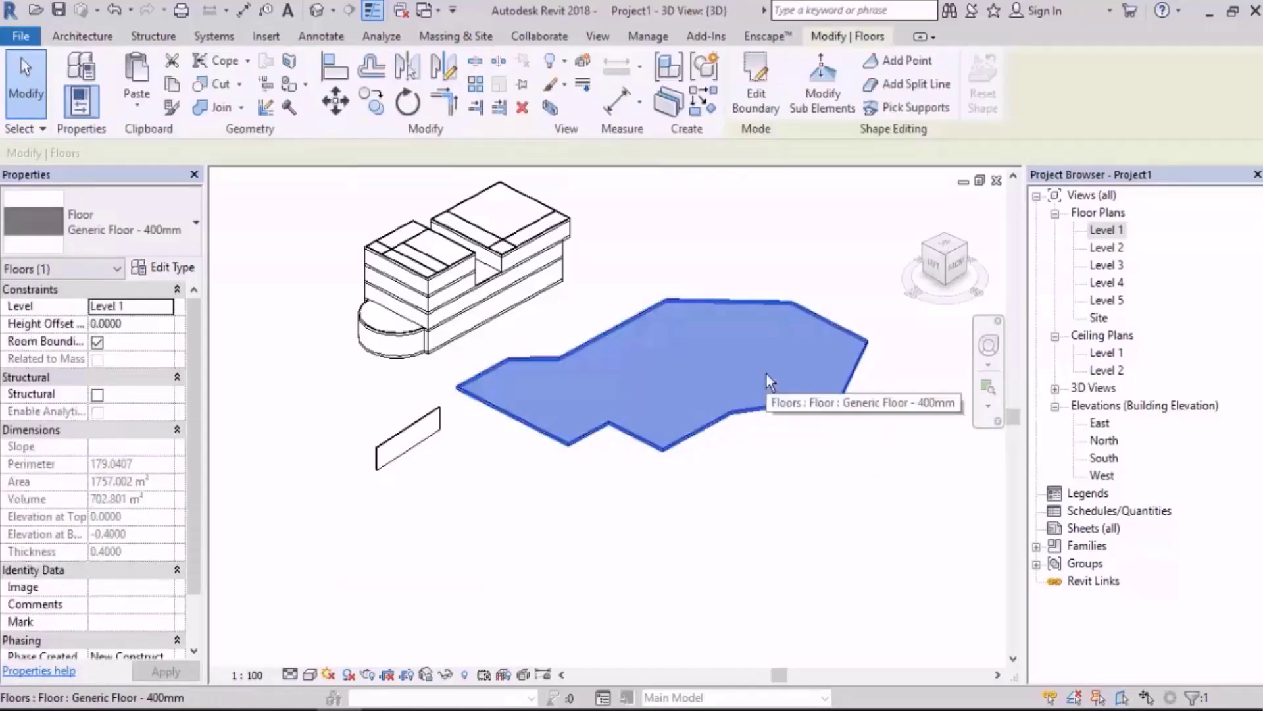
key(Delete)
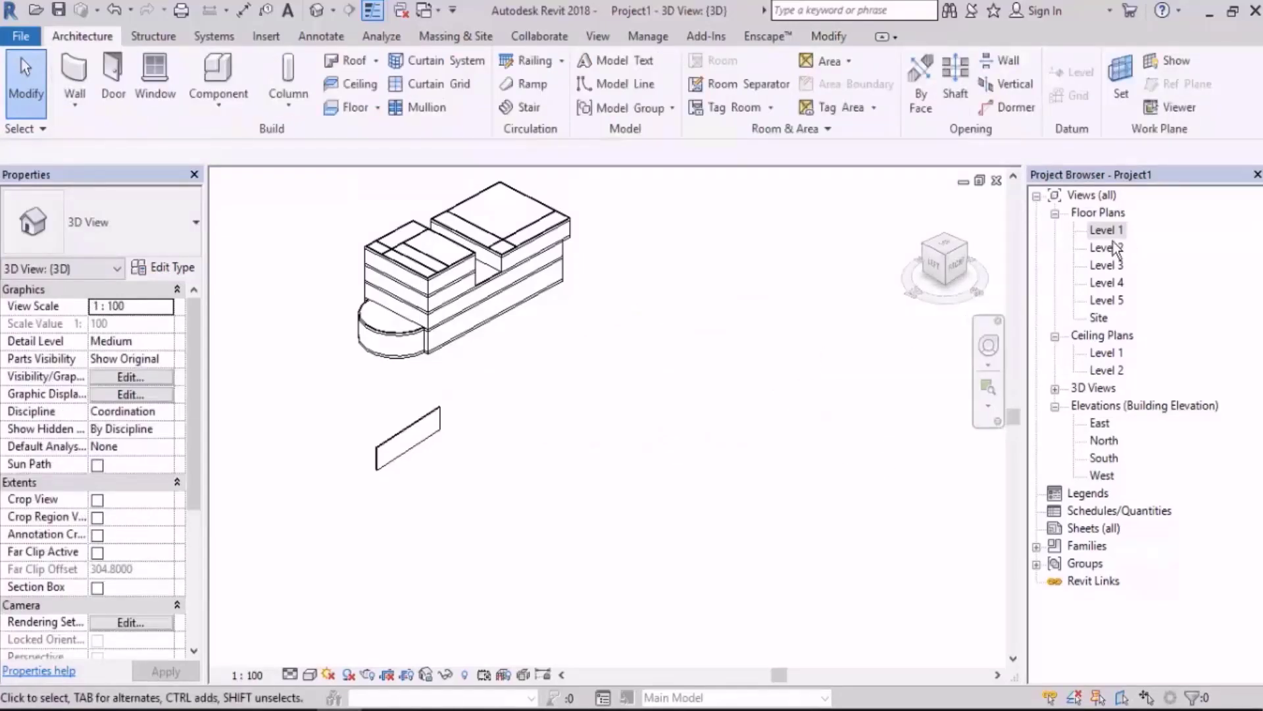
Set the Level 2 floor plan's visual style to Hidden Line and try selecting its floor by its face.
double_click(1110, 246)
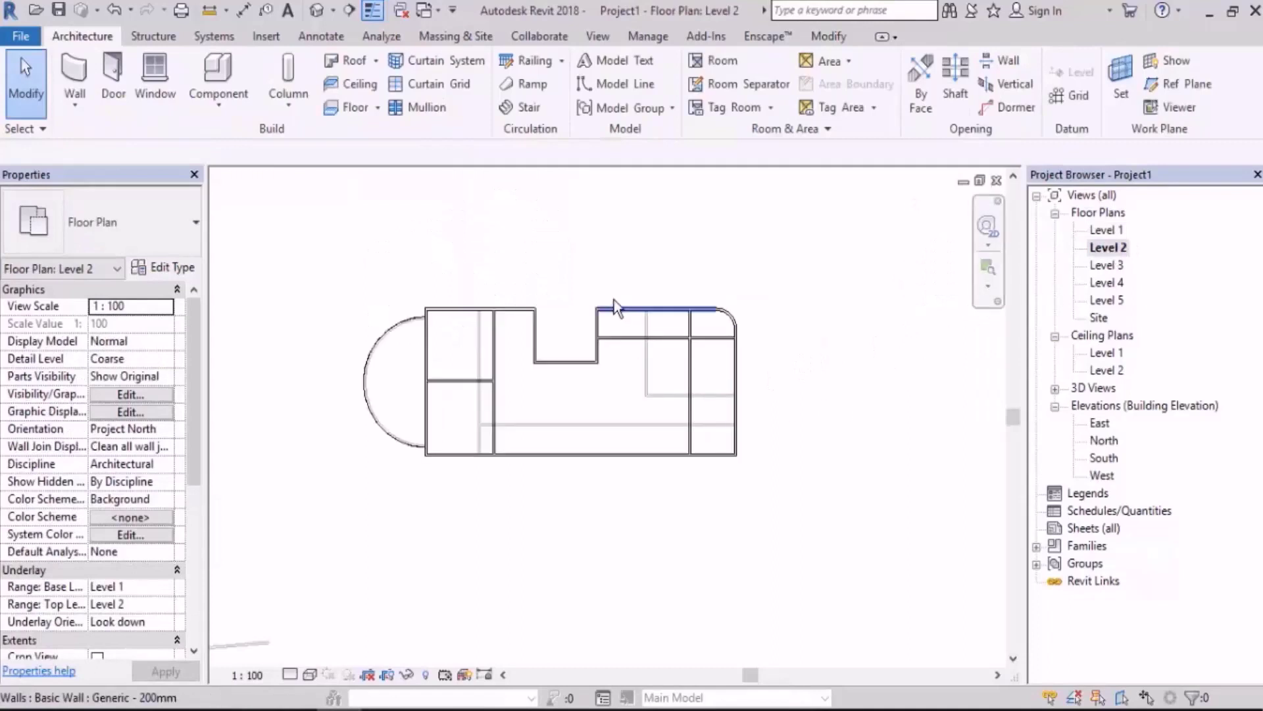
scroll(616, 306, up, 1)
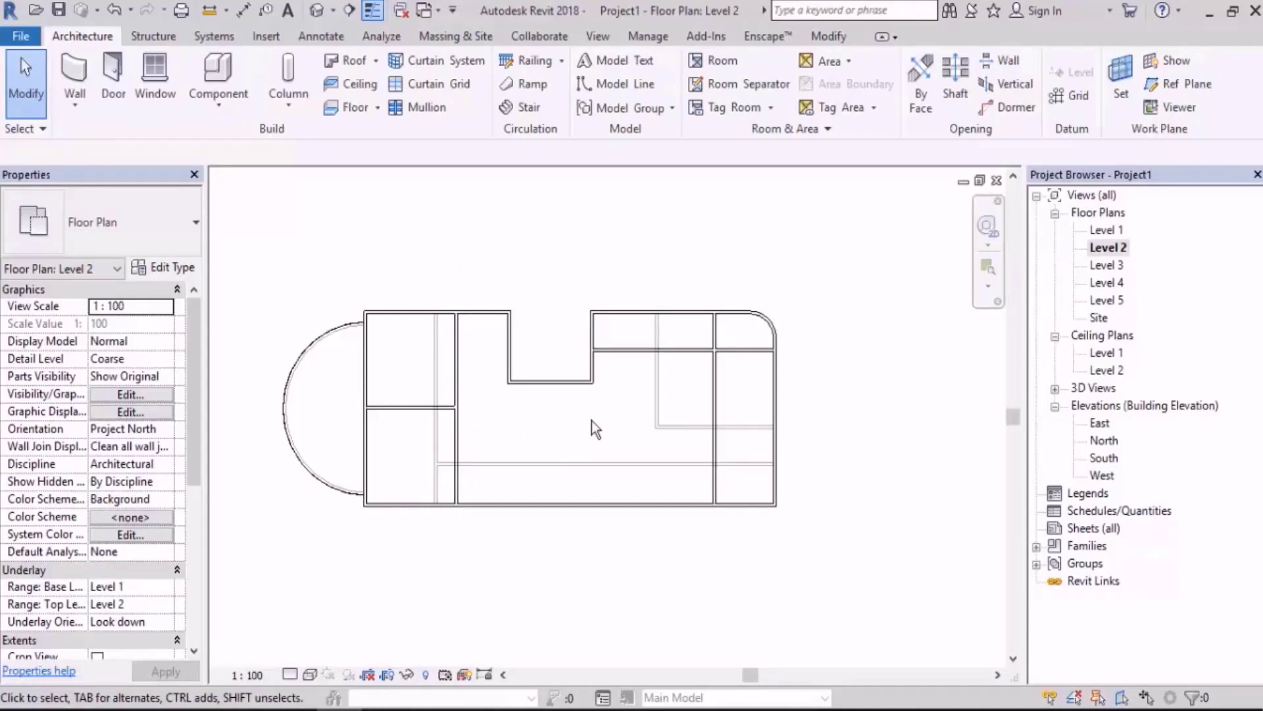
click(310, 674)
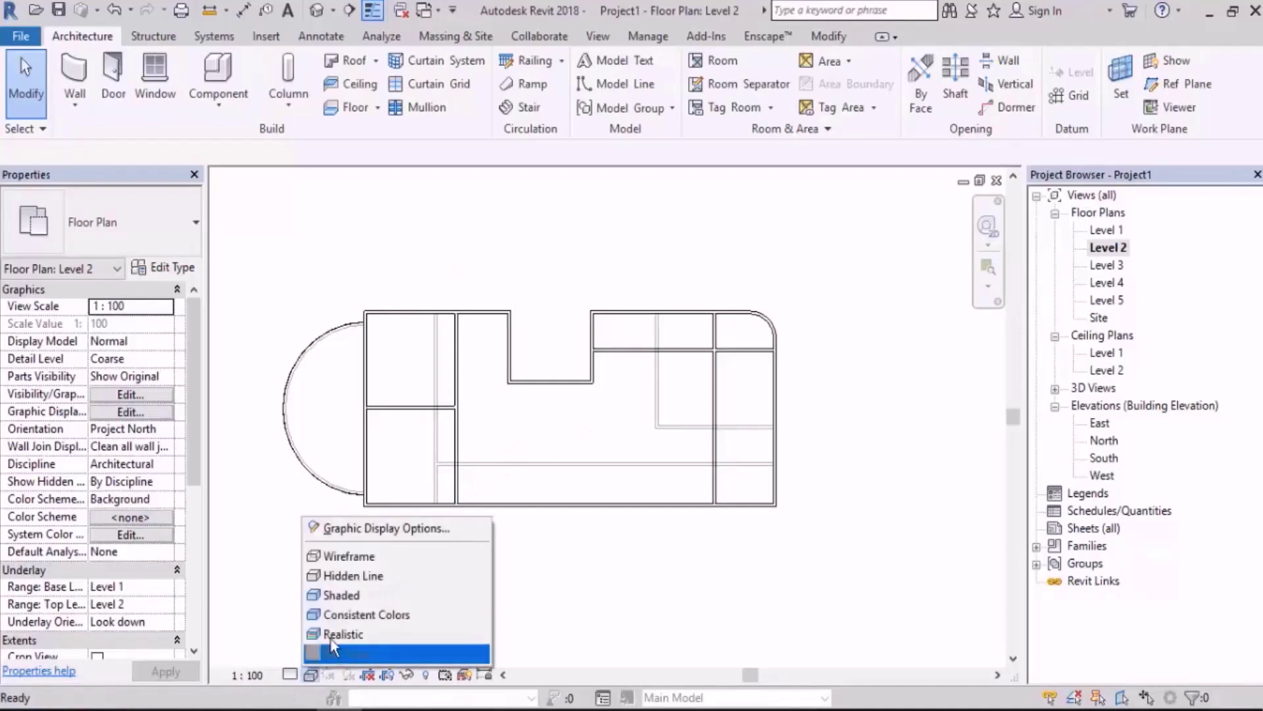
click(349, 576)
click(535, 442)
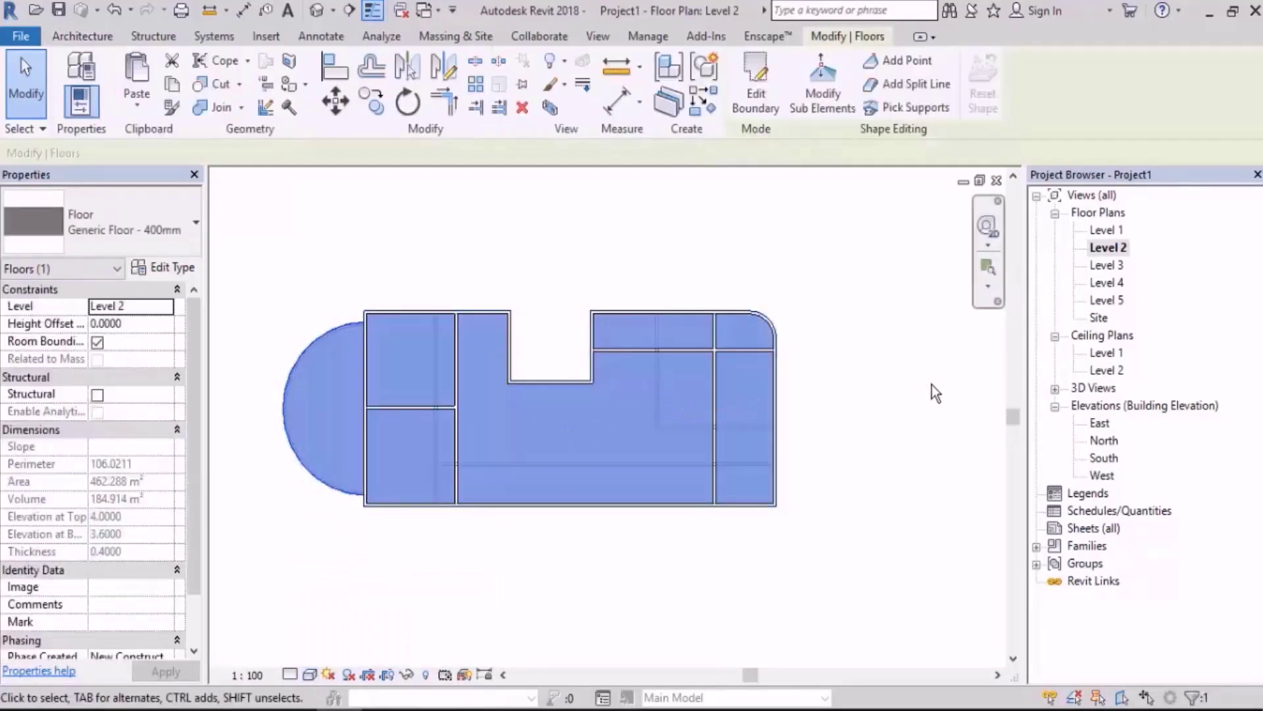
click(932, 384)
Set the Level 3 floor plan's visual style to Hidden Line and try selecting its floor by its face.
double_click(1115, 269)
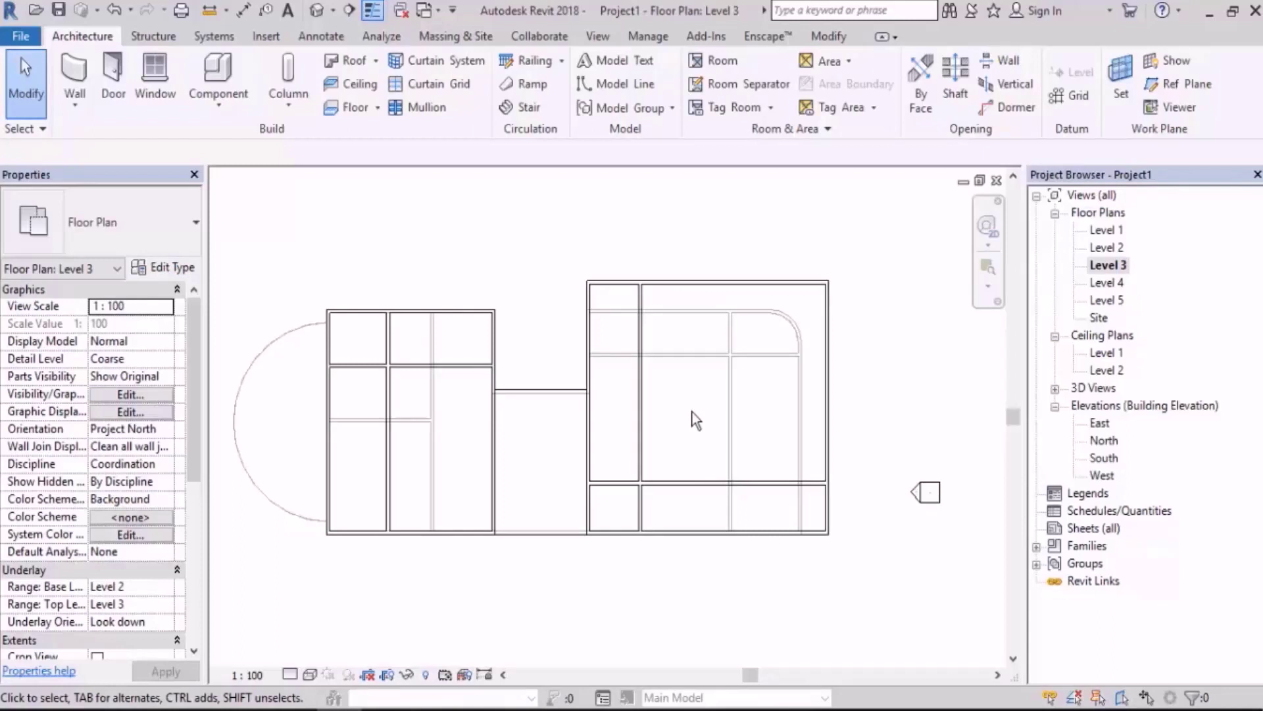
click(313, 675)
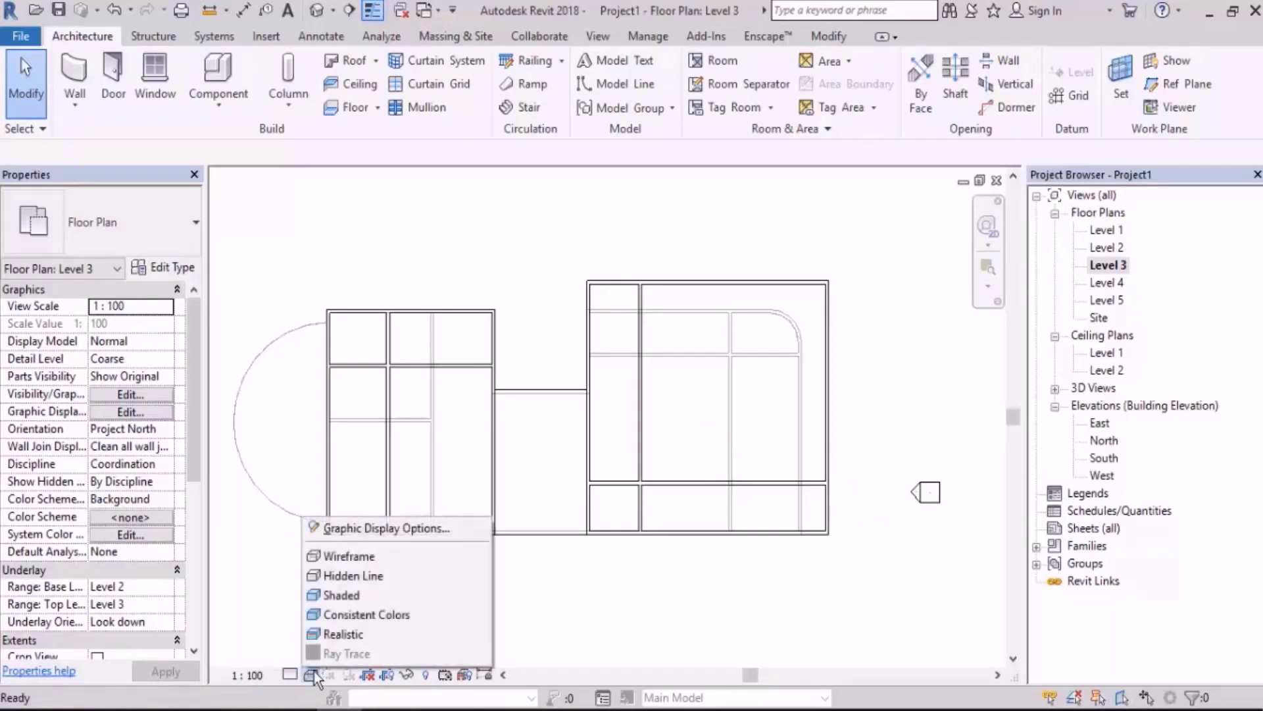
click(361, 577)
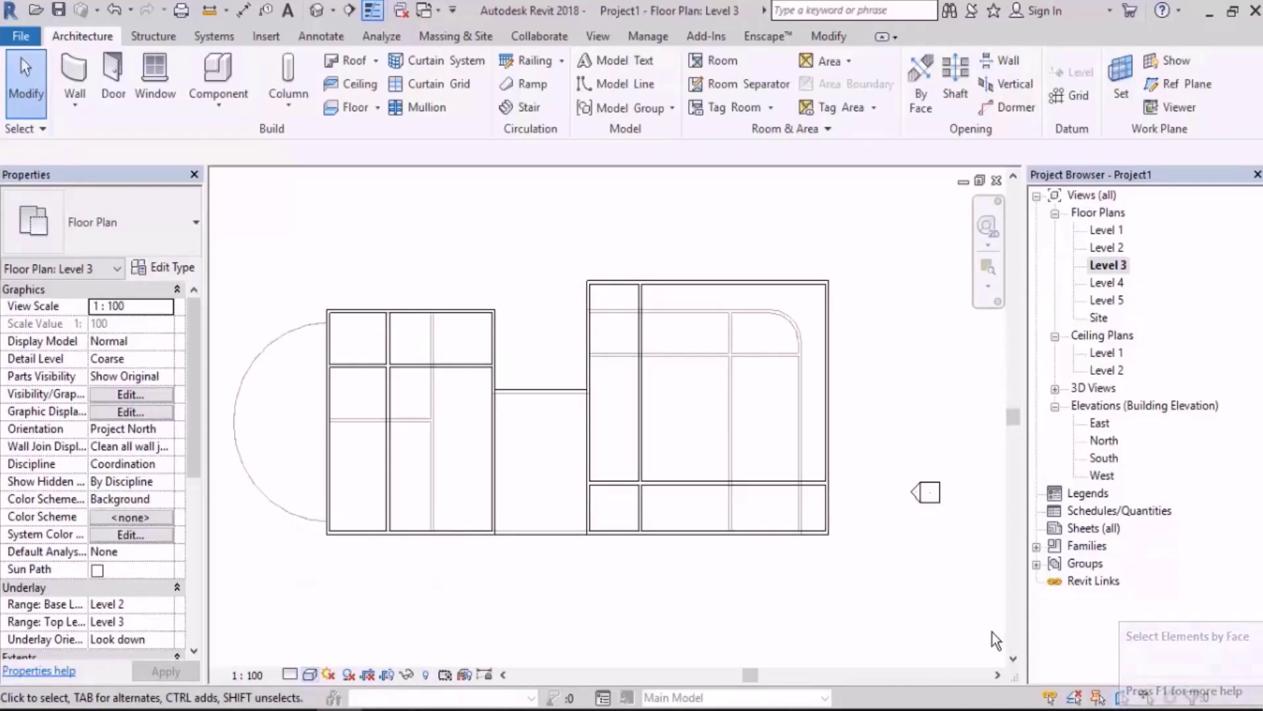
click(670, 409)
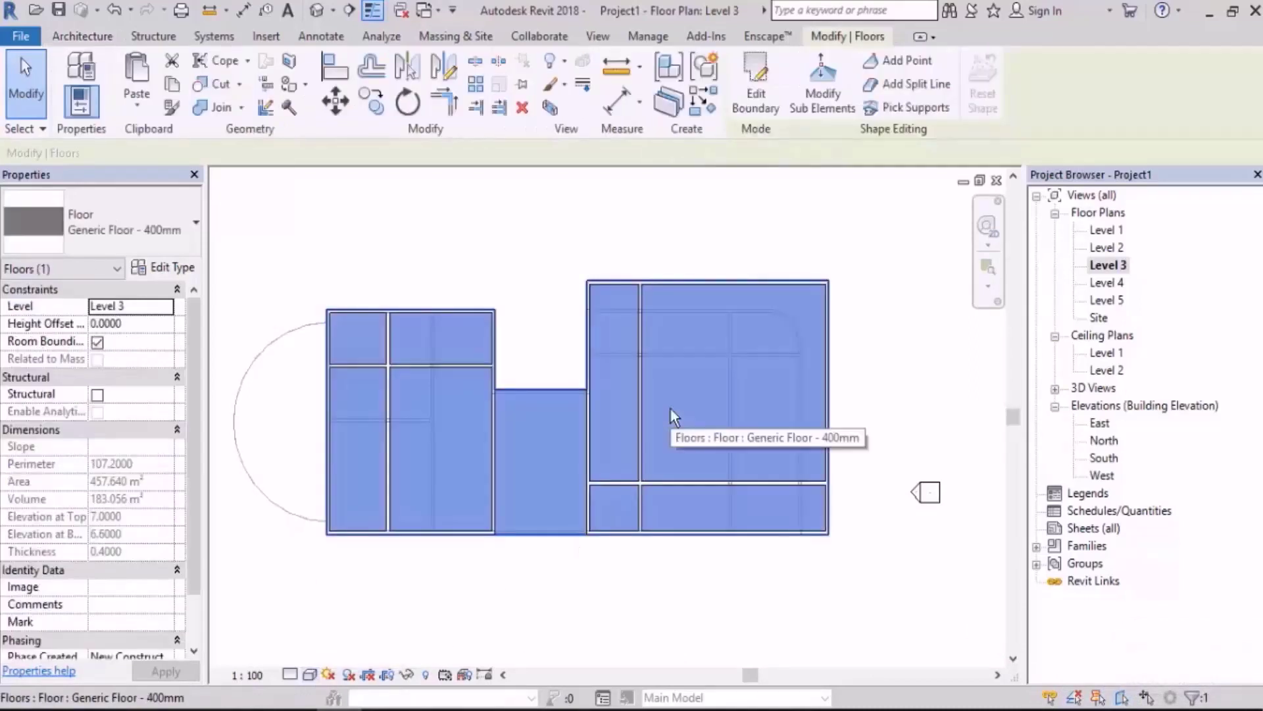
click(894, 431)
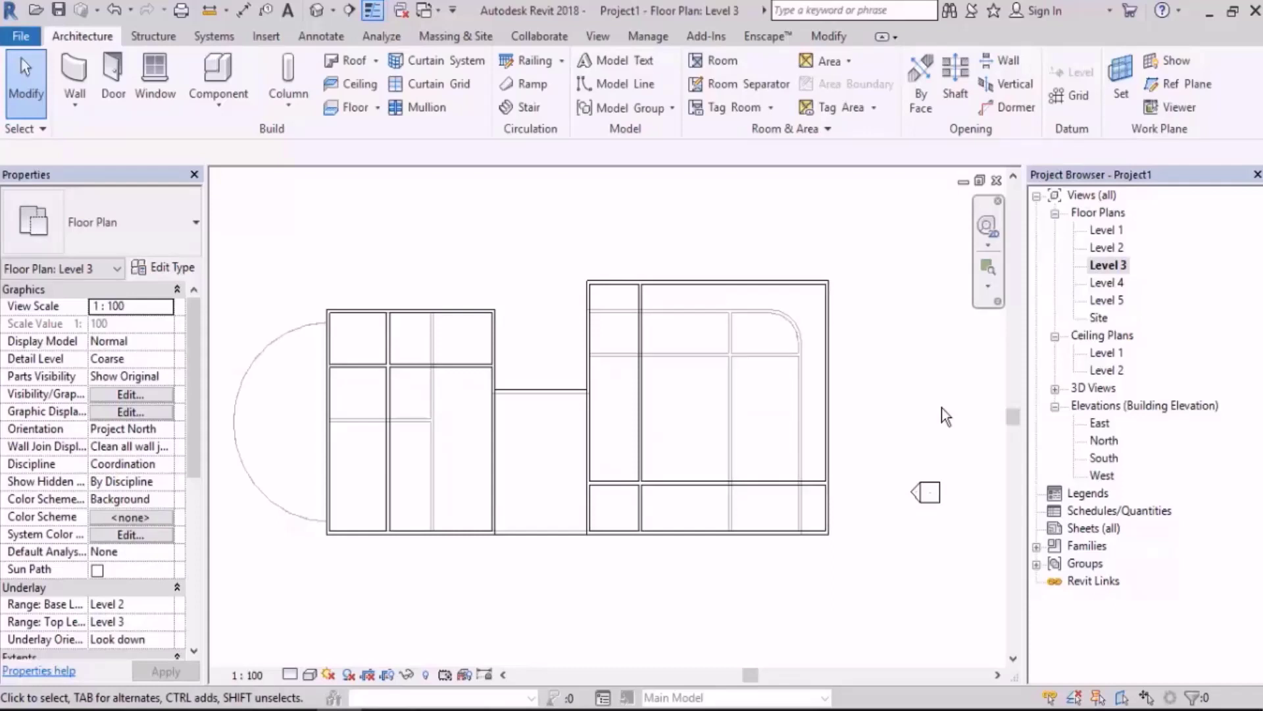
Preview the Level 3 plan in the Shaded visual style and return it to Hidden Line.
click(310, 674)
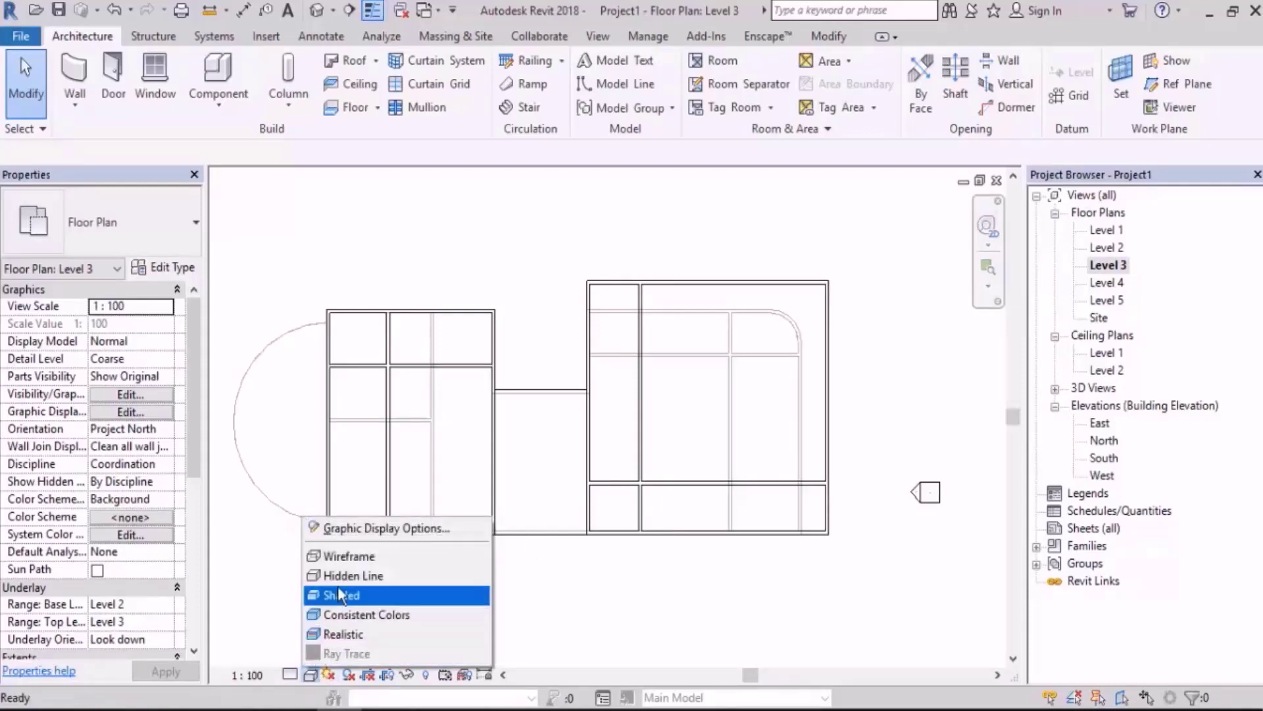
click(339, 594)
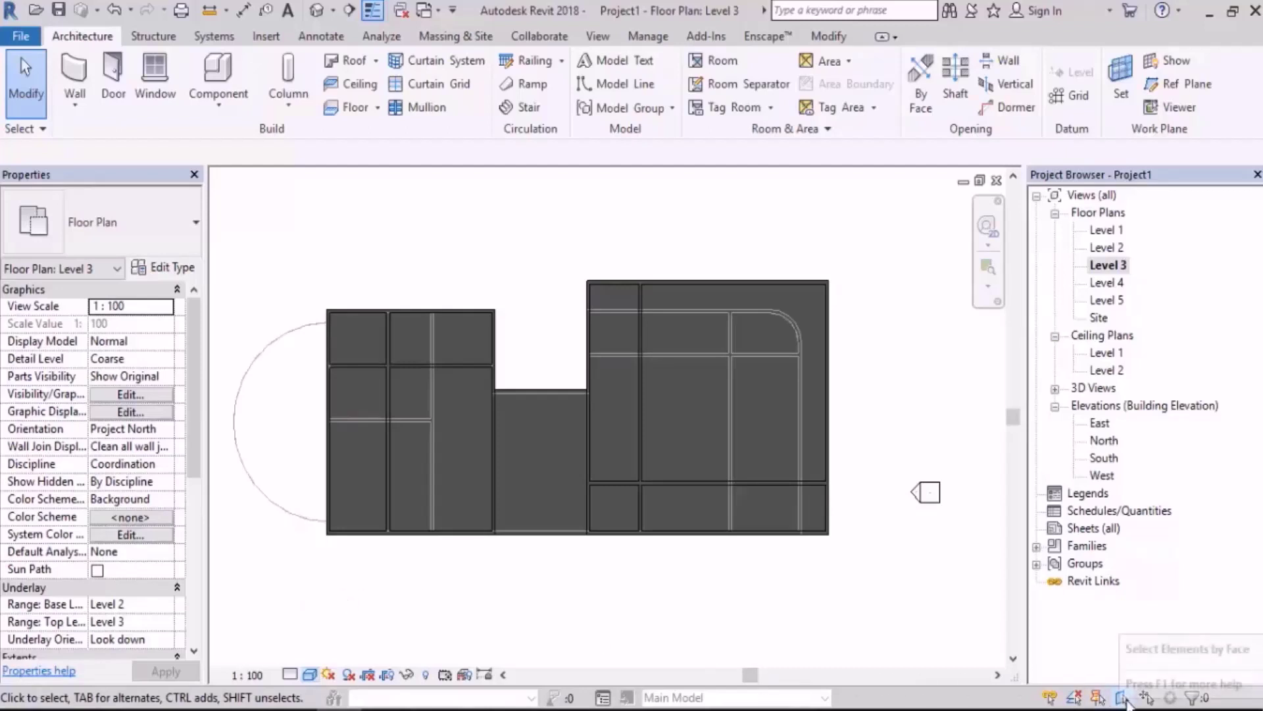
click(309, 674)
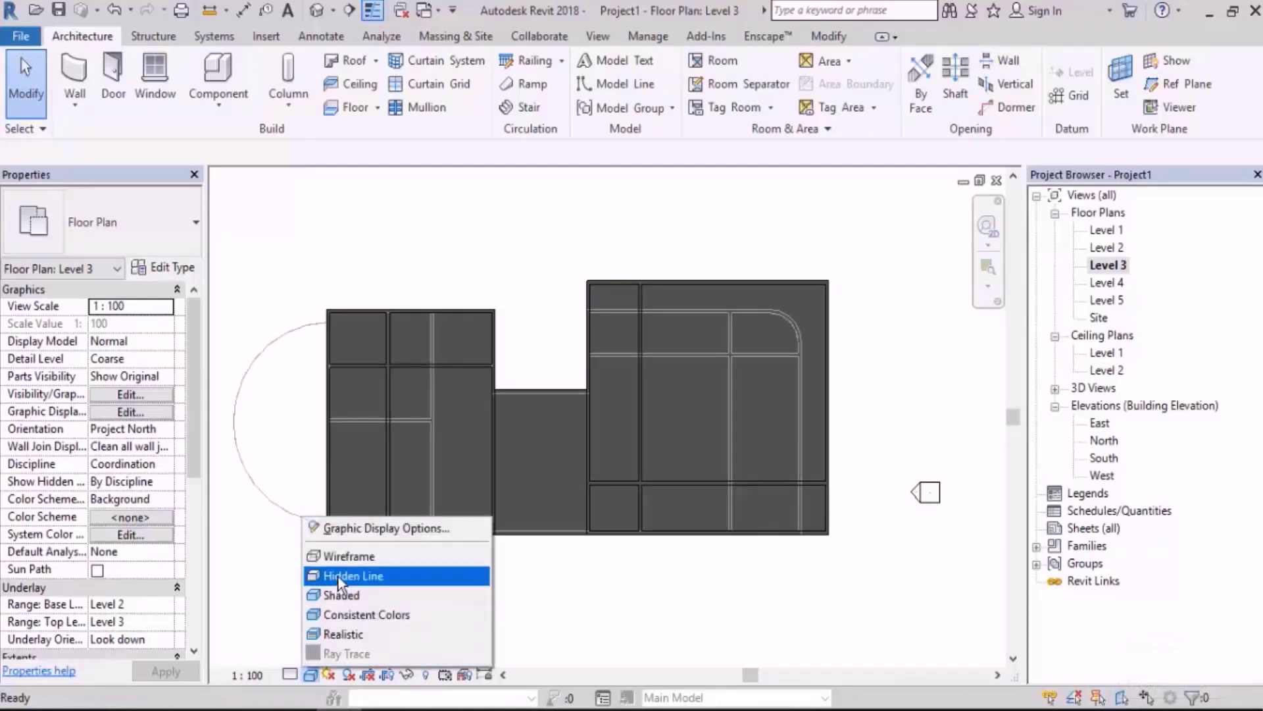
click(355, 575)
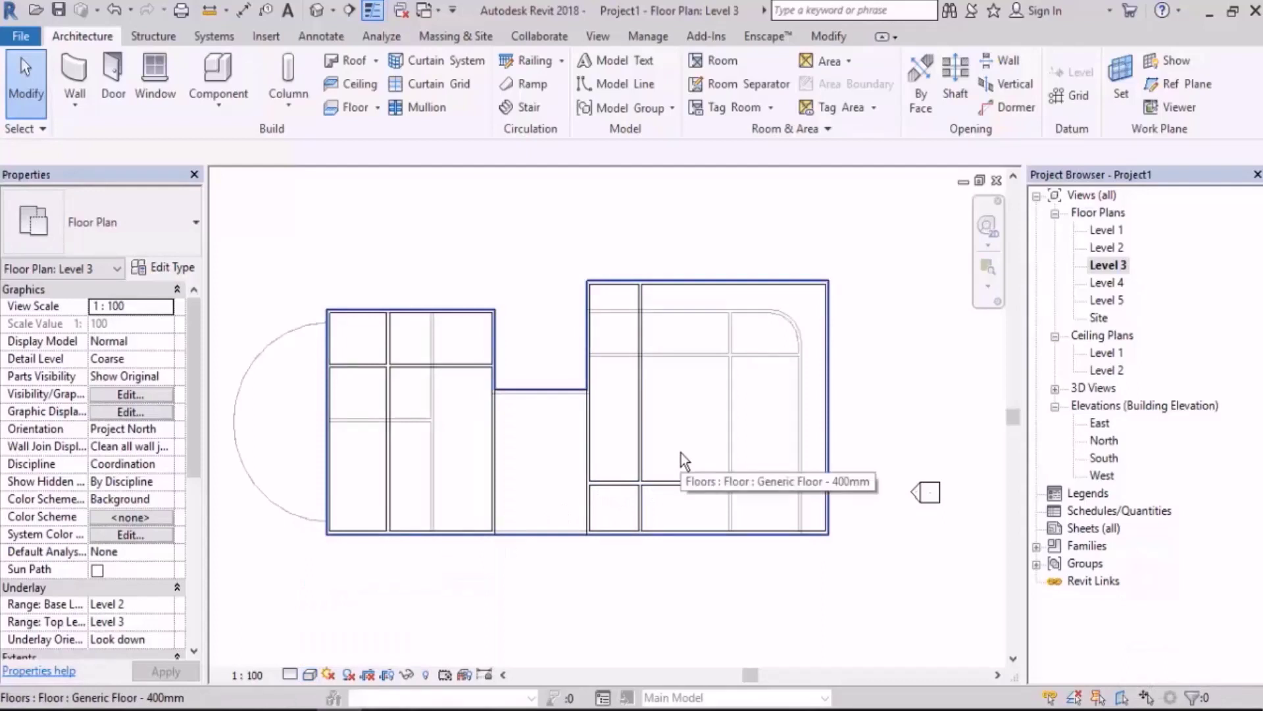
Open the Level 1 floor plan, select the building's floor by its face to view its properties, and clear the selection.
double_click(1109, 230)
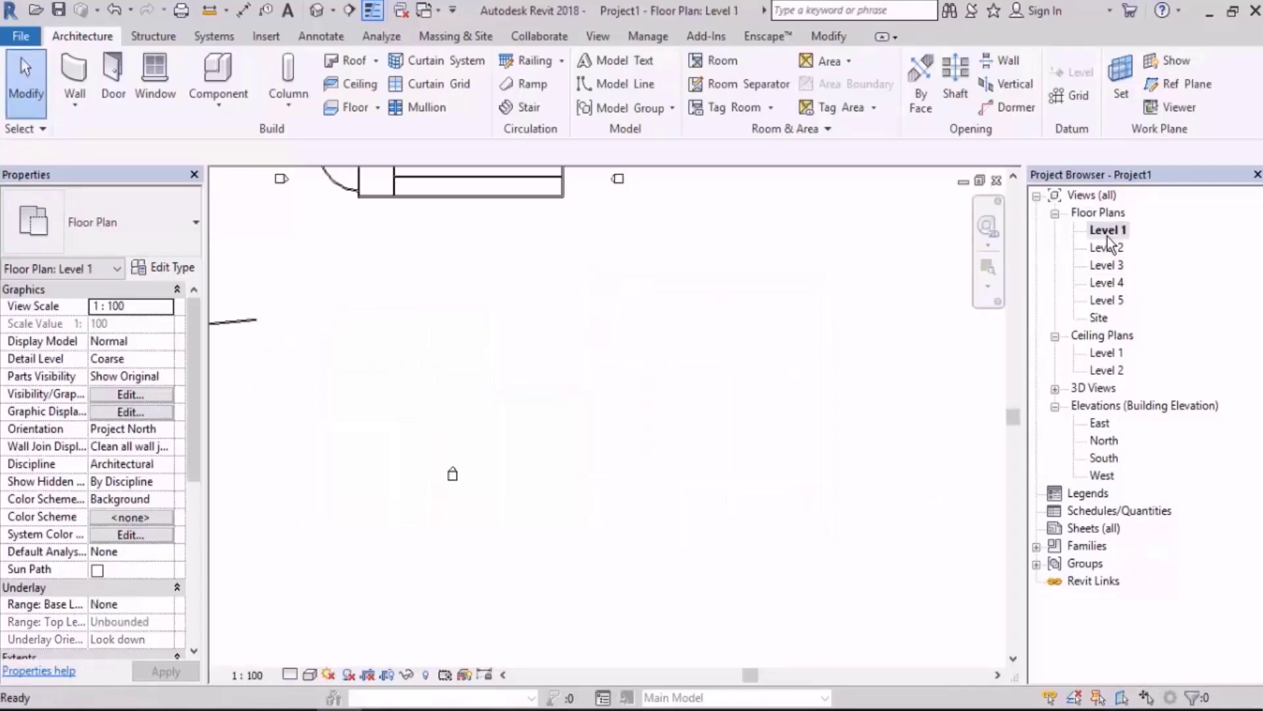
scroll(803, 322, down, 2)
middle_drag(674, 335, 725, 373)
scroll(679, 236, up, 4)
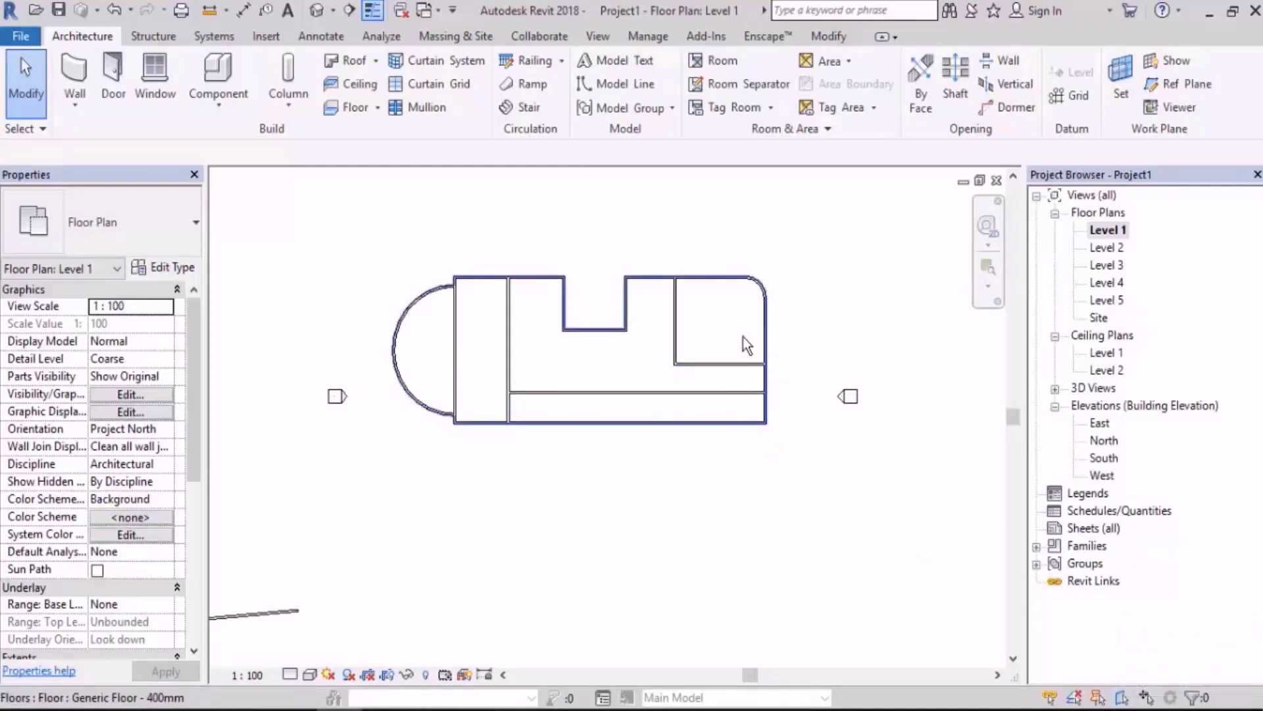
scroll(528, 381, up, 3)
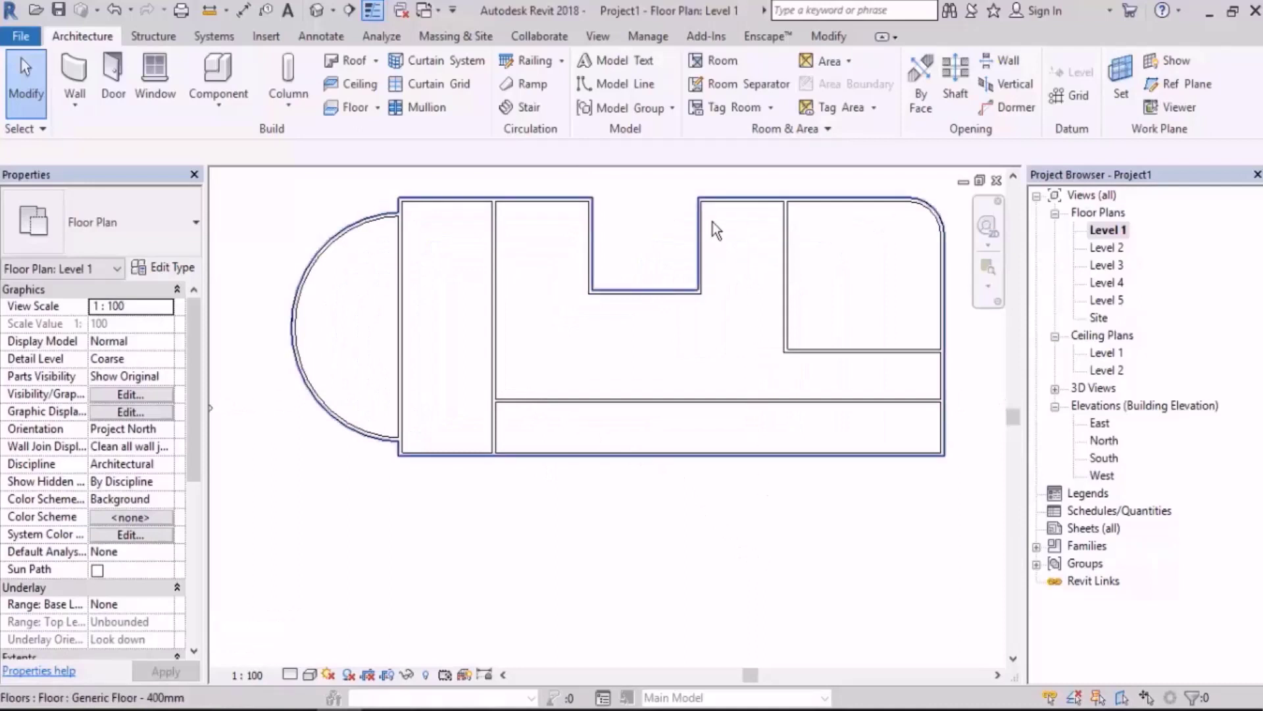
scroll(780, 285, up, 2)
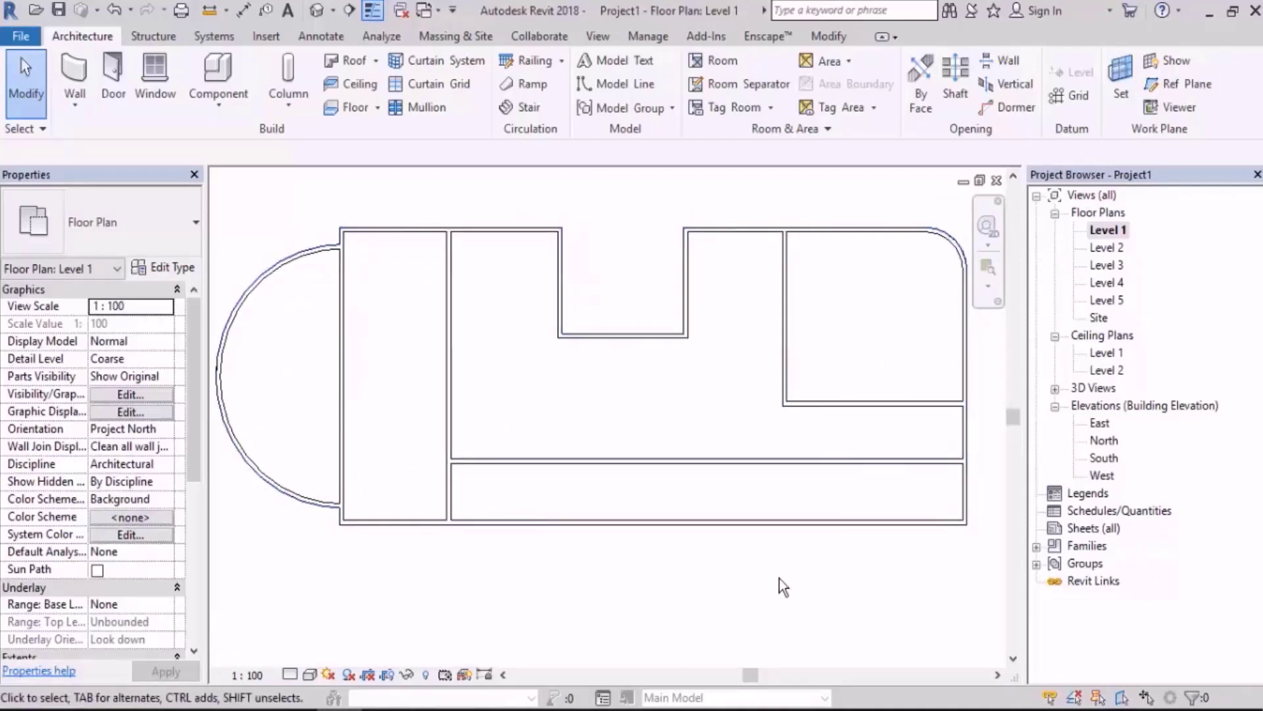
middle_drag(779, 578, 760, 580)
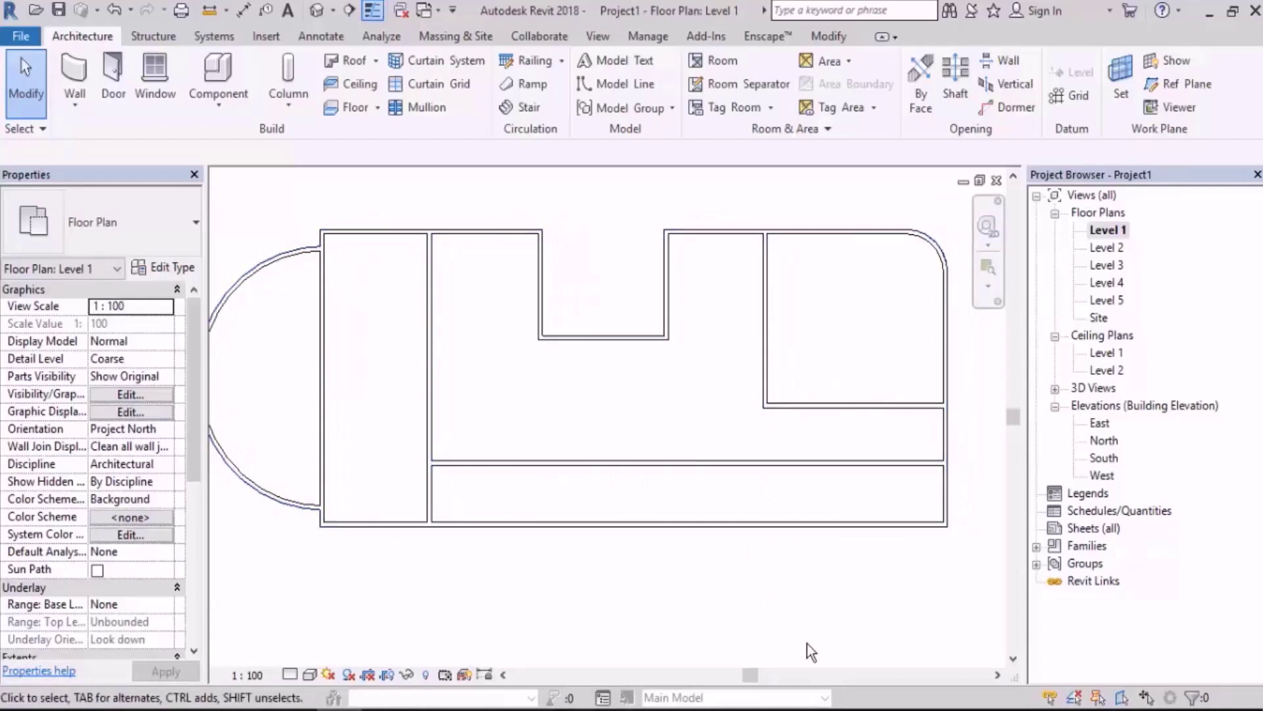
click(883, 360)
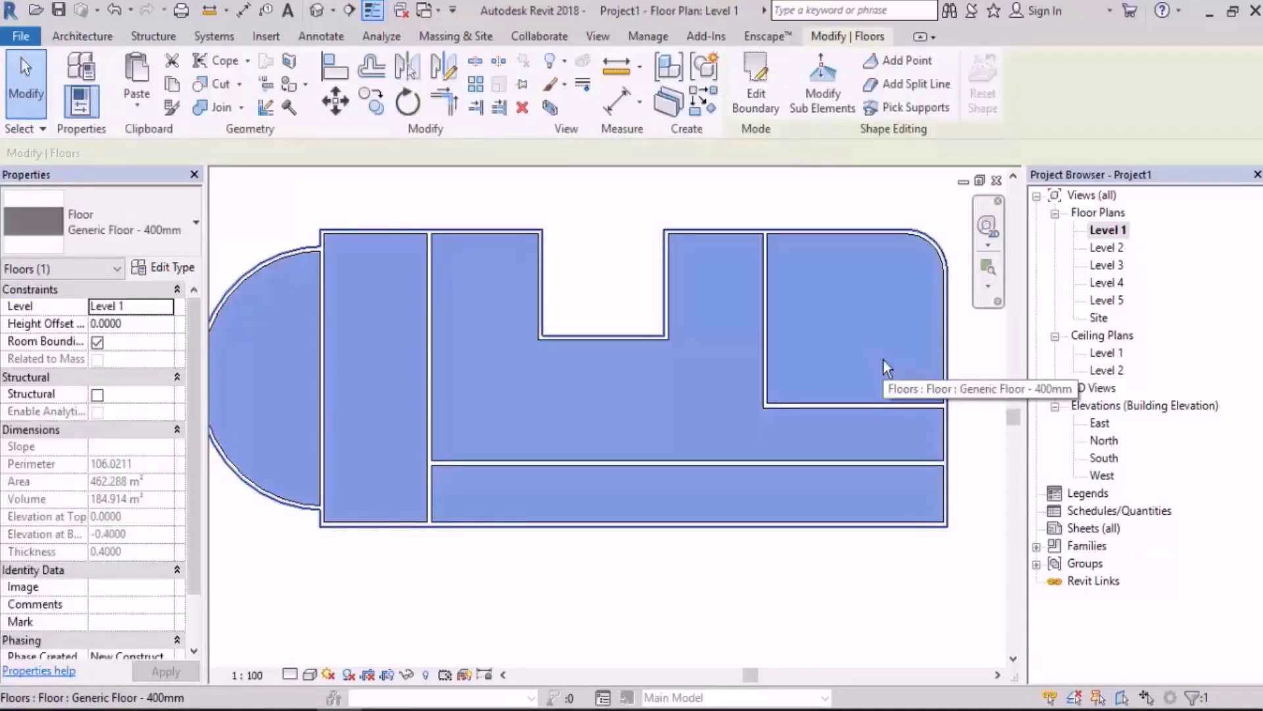
click(792, 600)
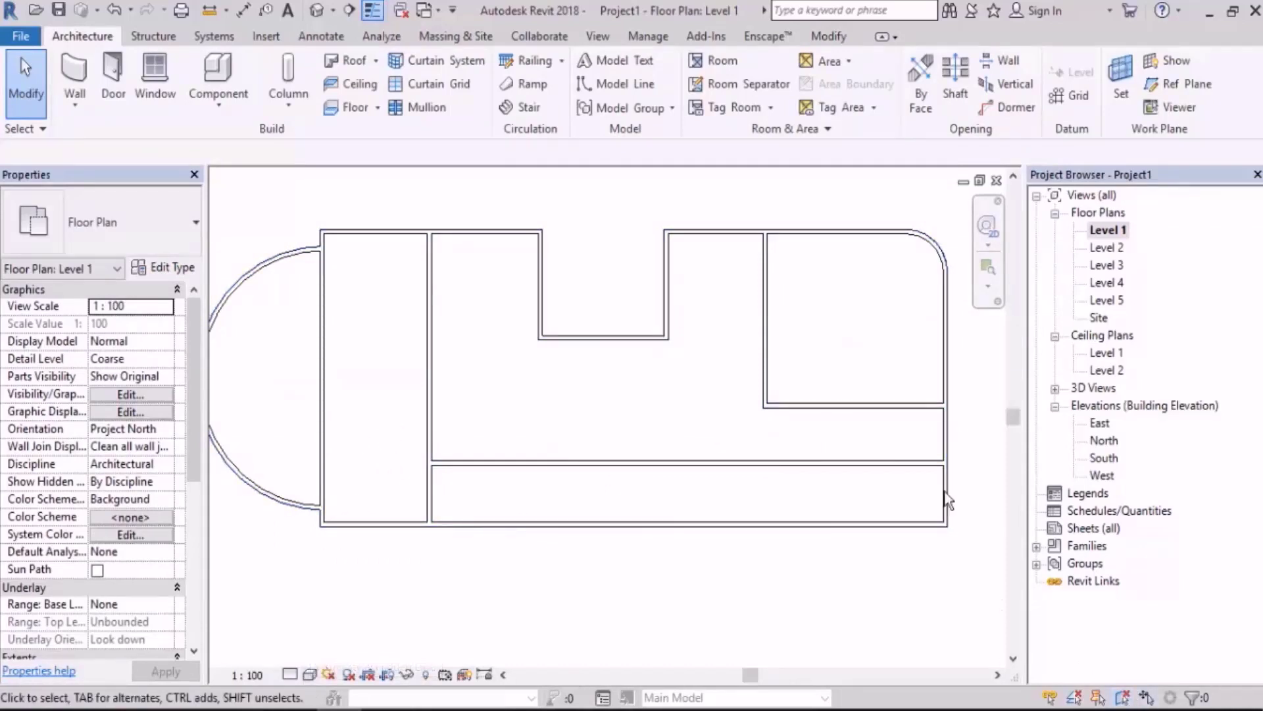
Select the four interior walls on Level 1 with a selection window, and turn Select Elements by Face back on.
drag(880, 366, 401, 490)
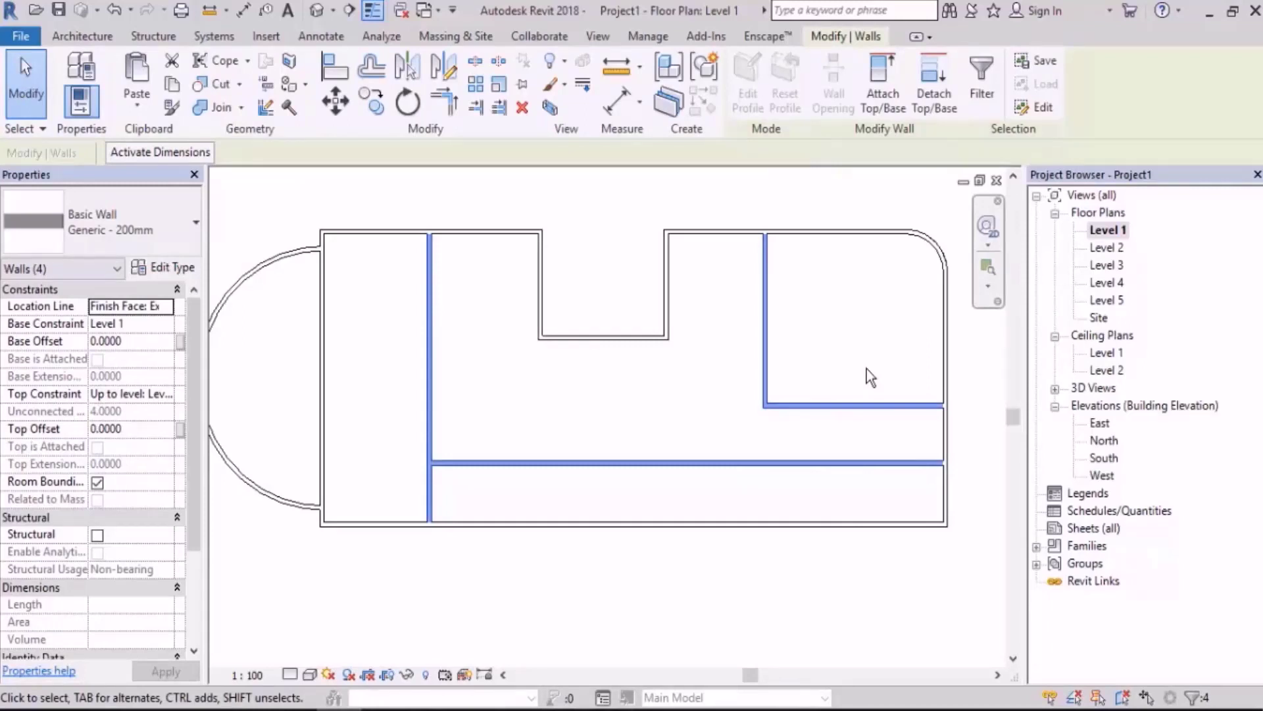
click(1123, 697)
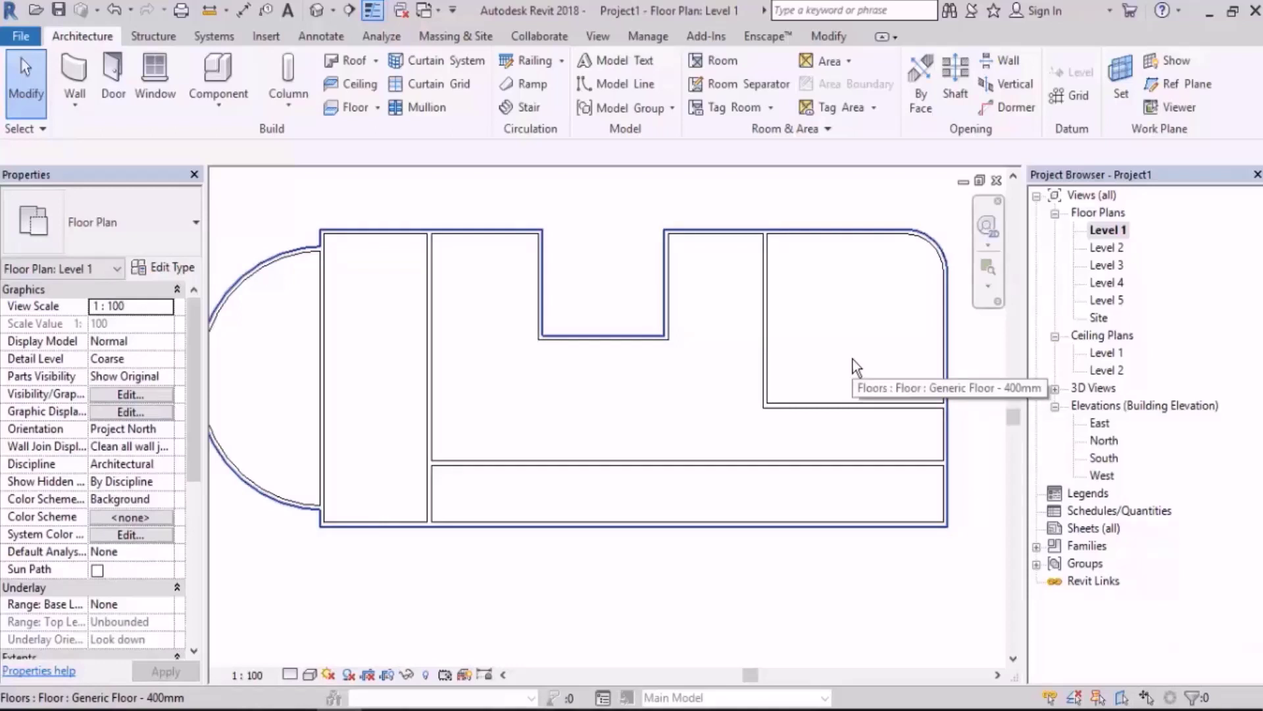
Try picking the Level 1 floor by its face, and select the four interior walls with a crossing selection window.
drag(852, 358, 409, 491)
click(674, 596)
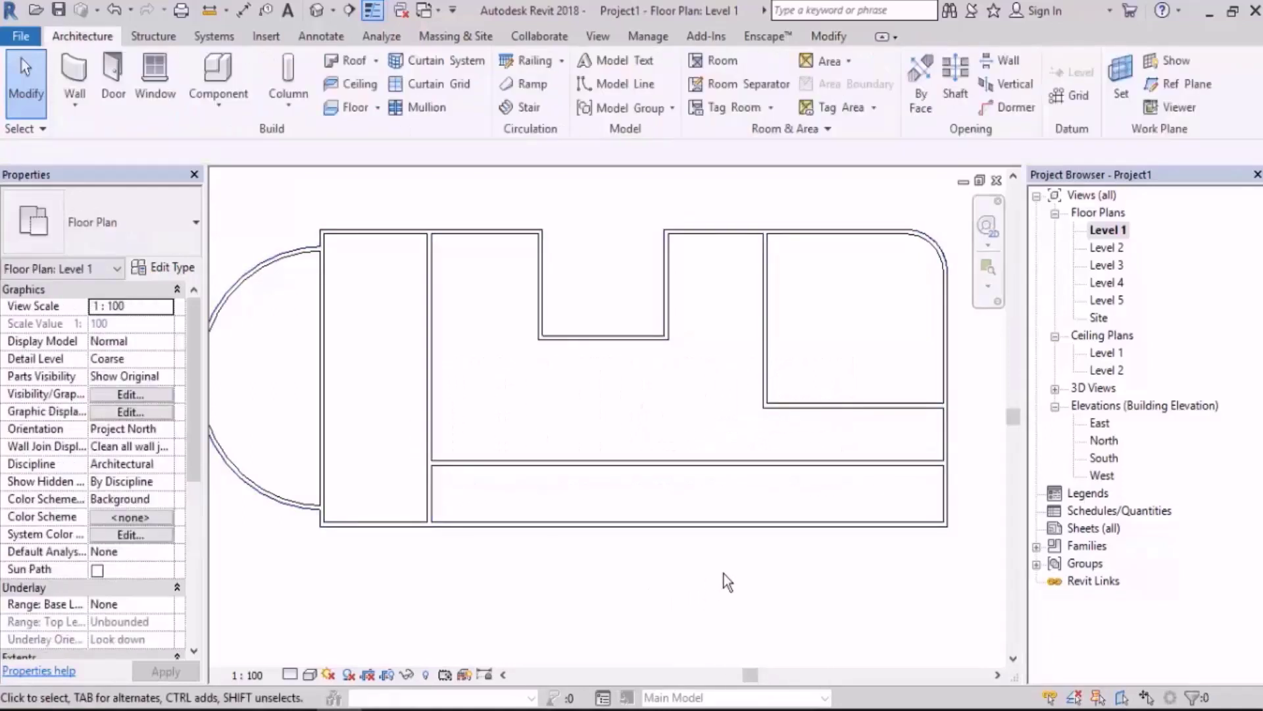
click(838, 368)
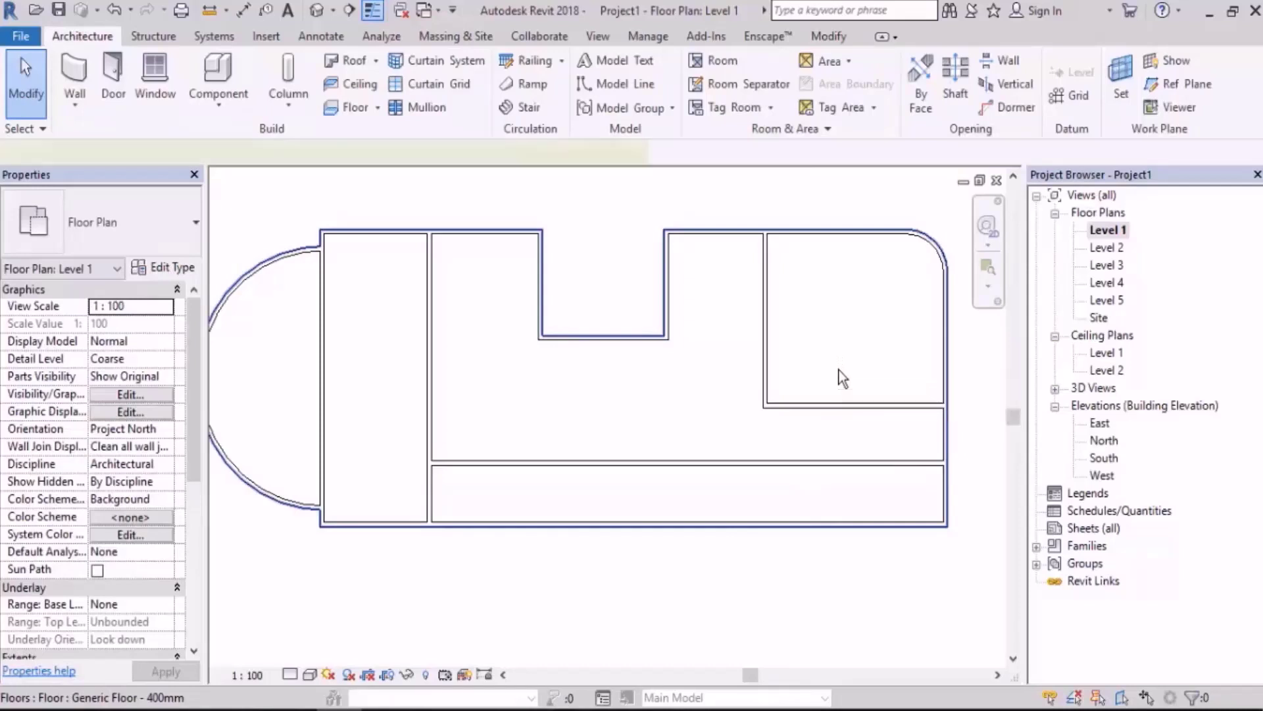
click(848, 597)
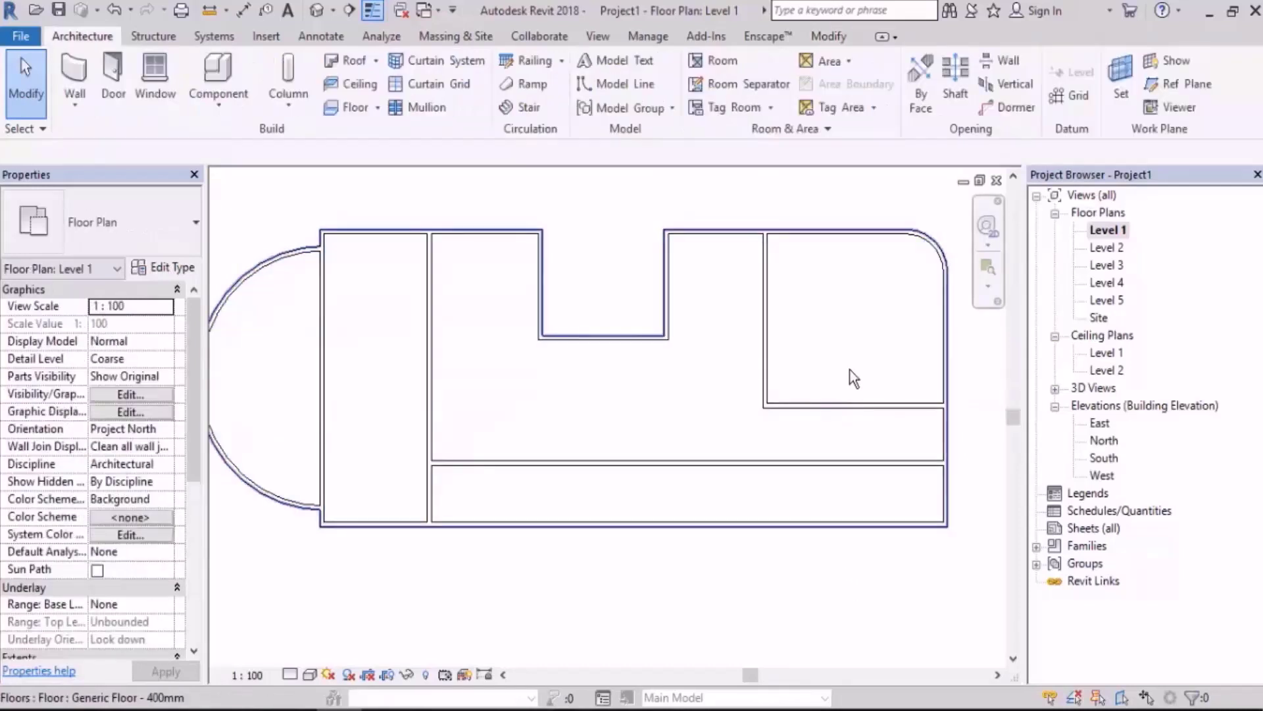
drag(842, 361, 384, 490)
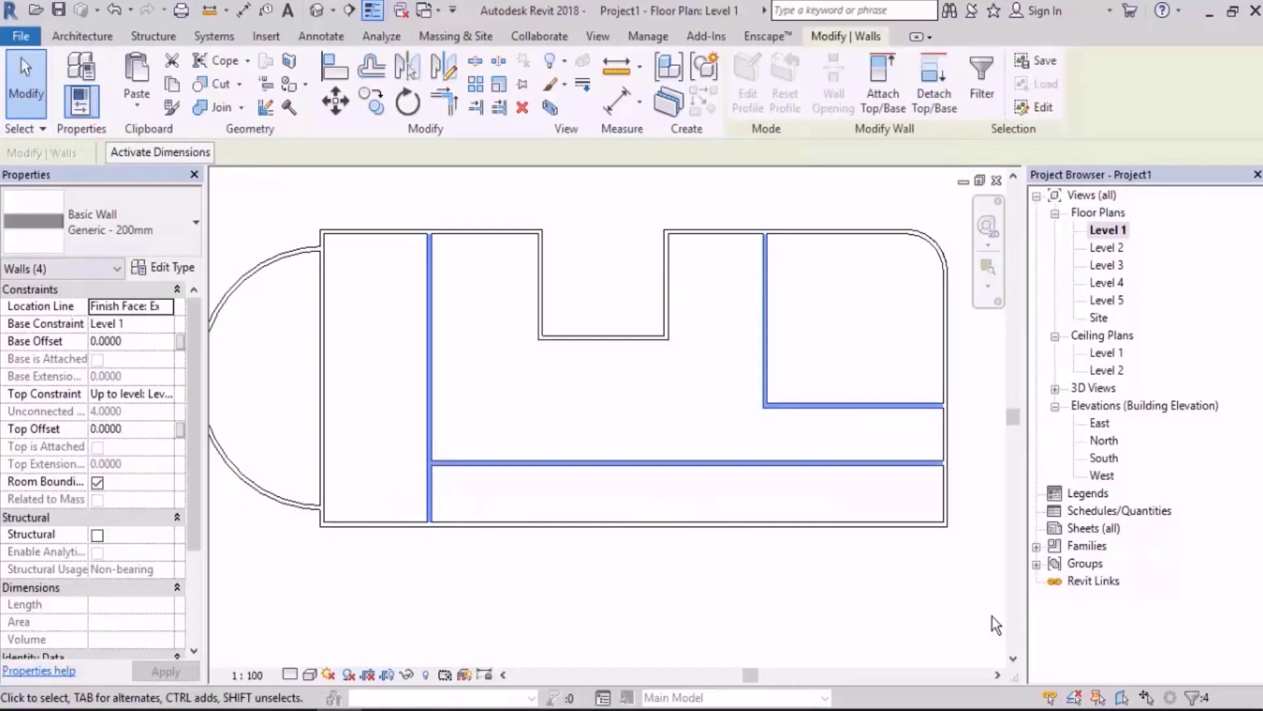
Open the default 3D view and delete the separate freestanding wall in front of the building.
click(317, 10)
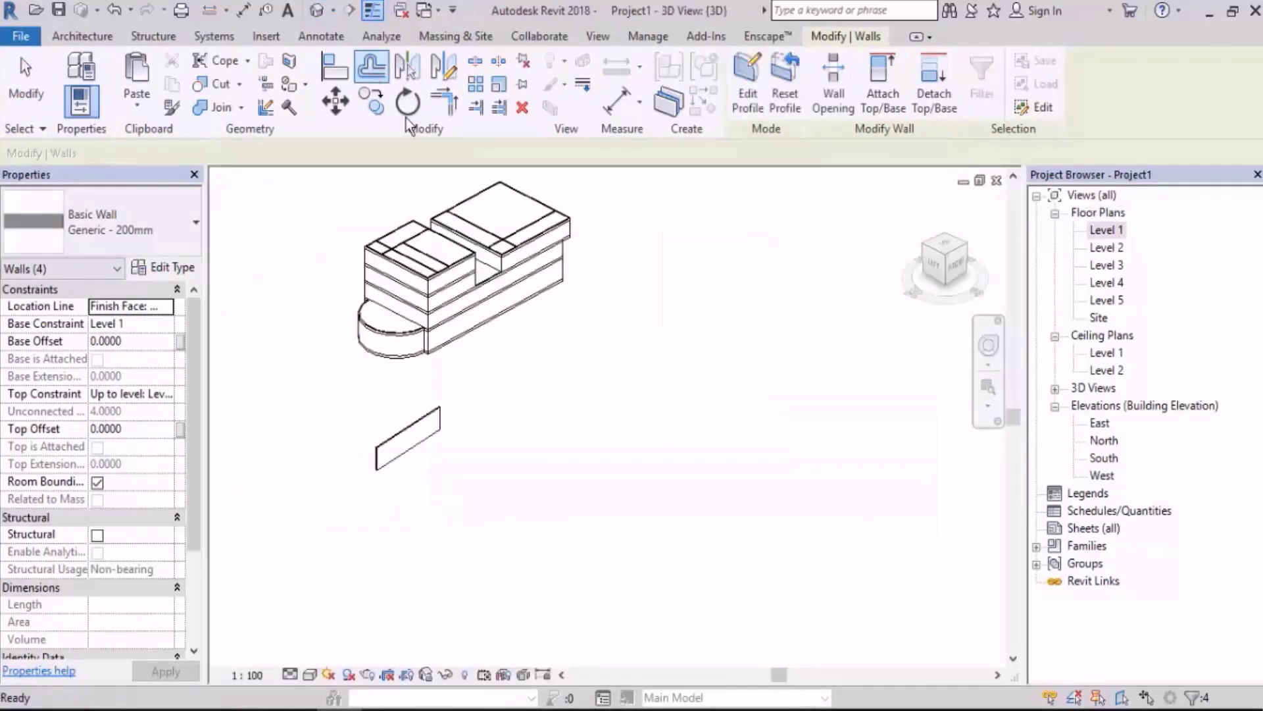
click(487, 454)
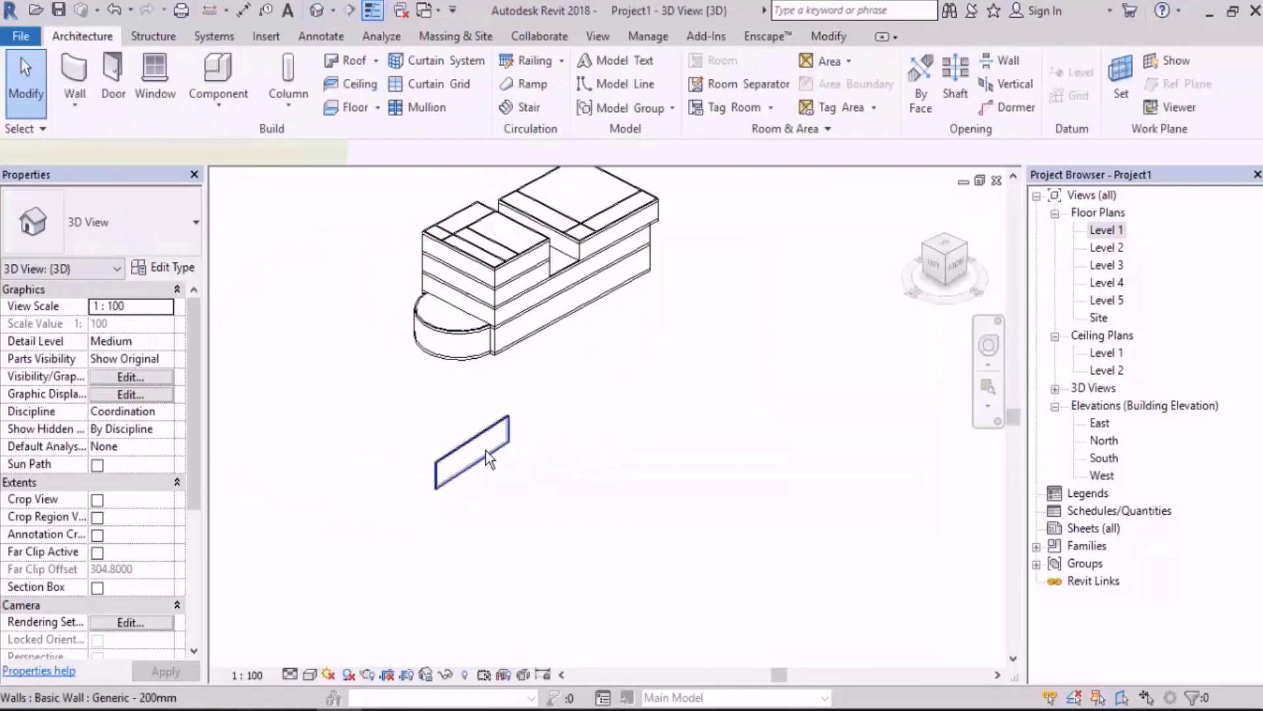
key(Delete)
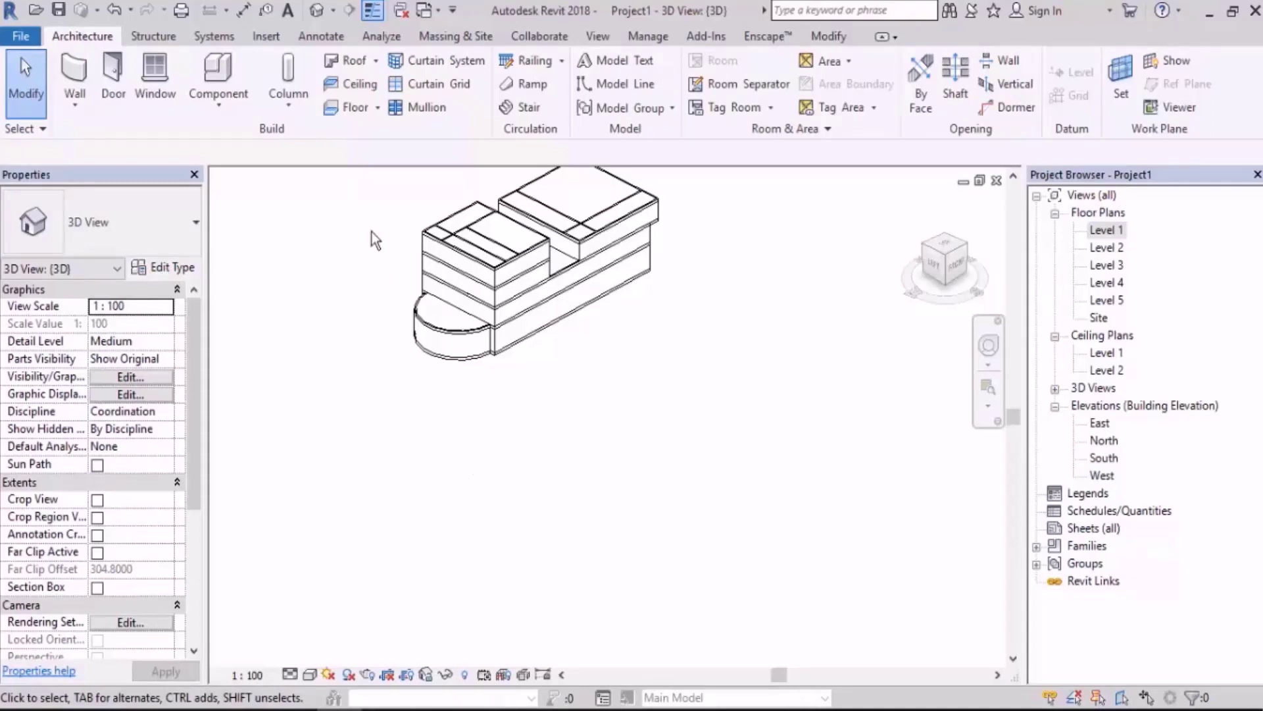
Start a Generic Floor - 400mm floor and sketch a rectangular boundary about 28 m wide in front of the building.
click(351, 106)
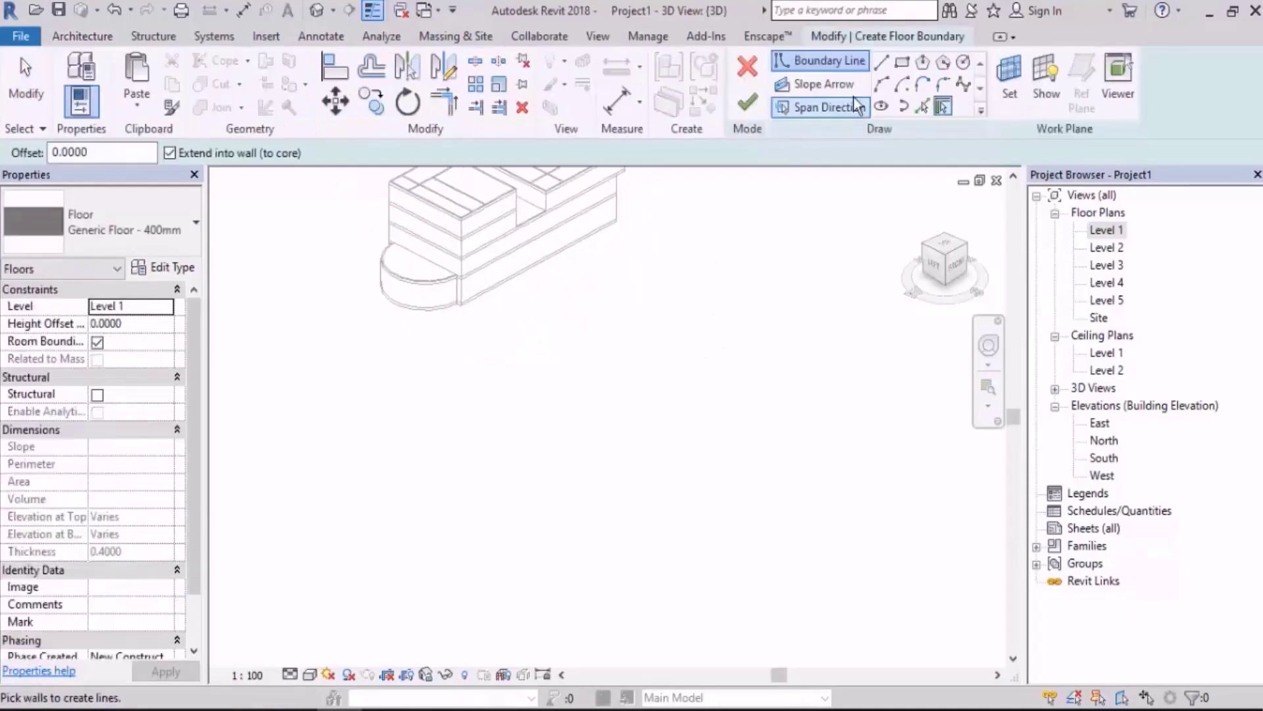
click(906, 64)
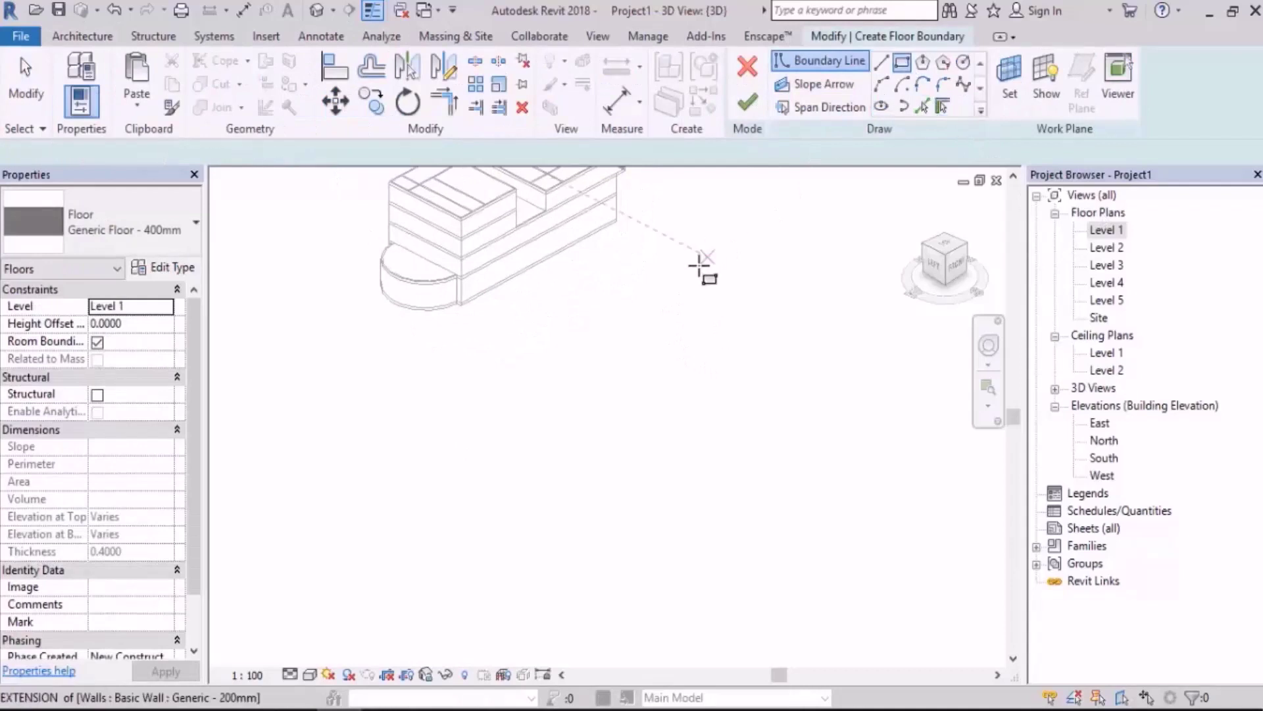
click(705, 267)
click(590, 457)
mouse_move(775, 423)
middle_down()
mouse_move(687, 424)
mouse_move(733, 437)
middle_up()
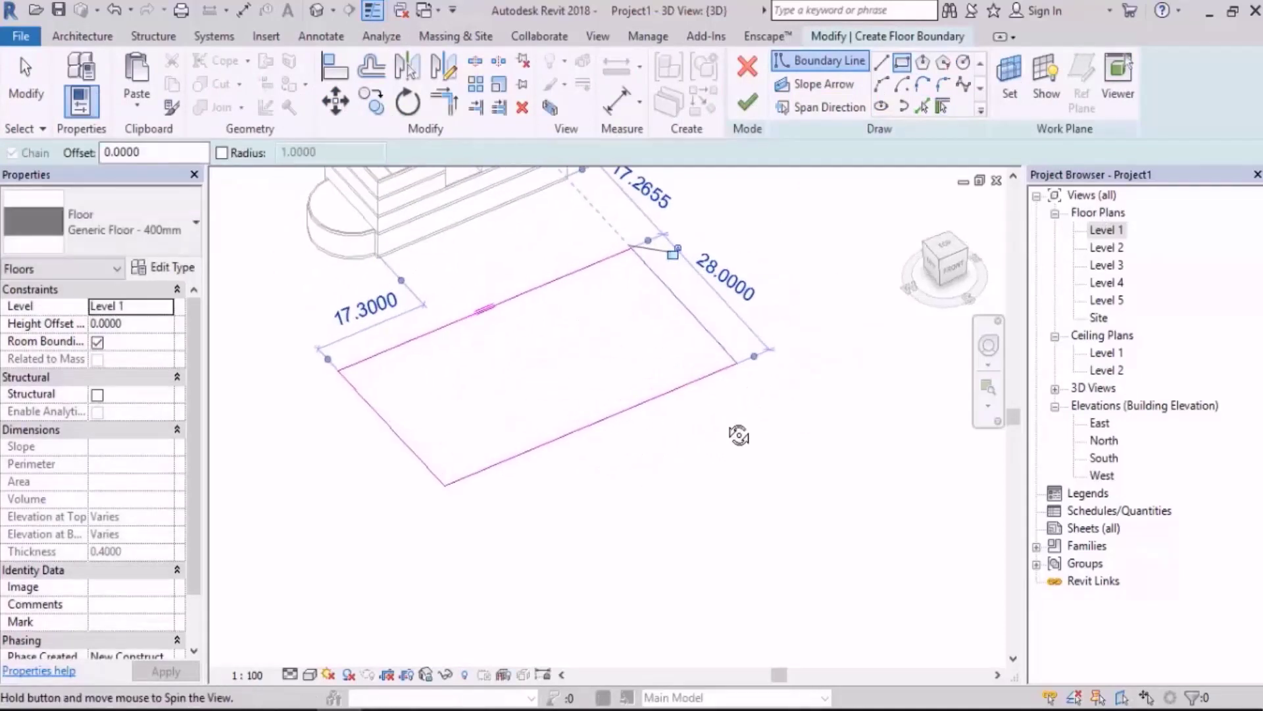
scroll(629, 367, up, 1)
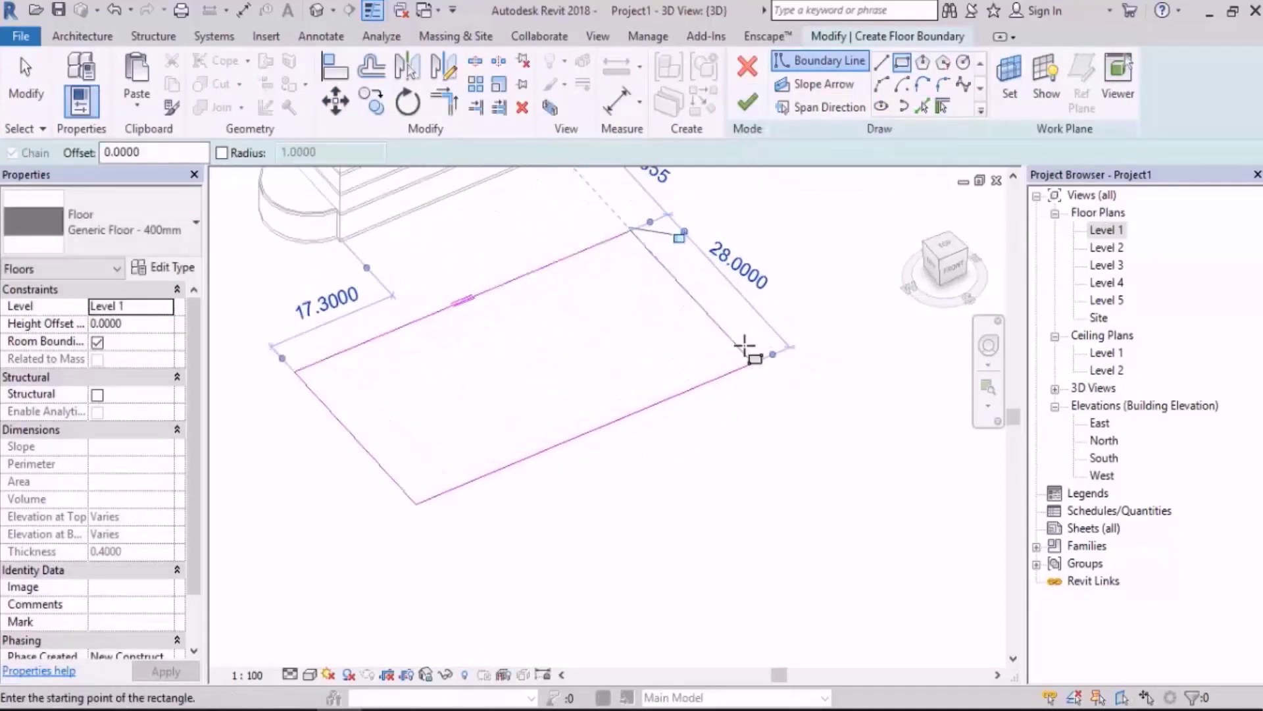
middle_drag(747, 349, 787, 346)
middle_drag(864, 278, 845, 287)
Round the rectangle's outer corner farthest from the building's semicircular end with a fillet arc of about 12 m radius.
click(943, 83)
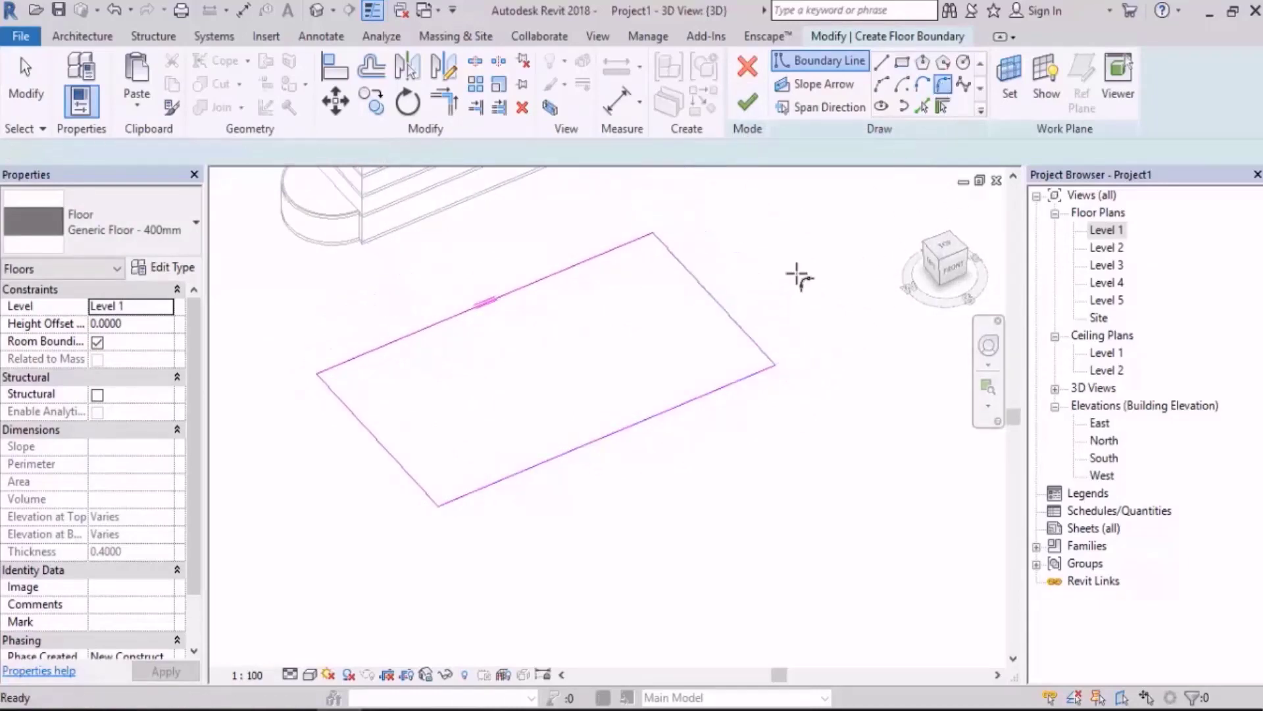
click(758, 346)
click(750, 374)
click(737, 349)
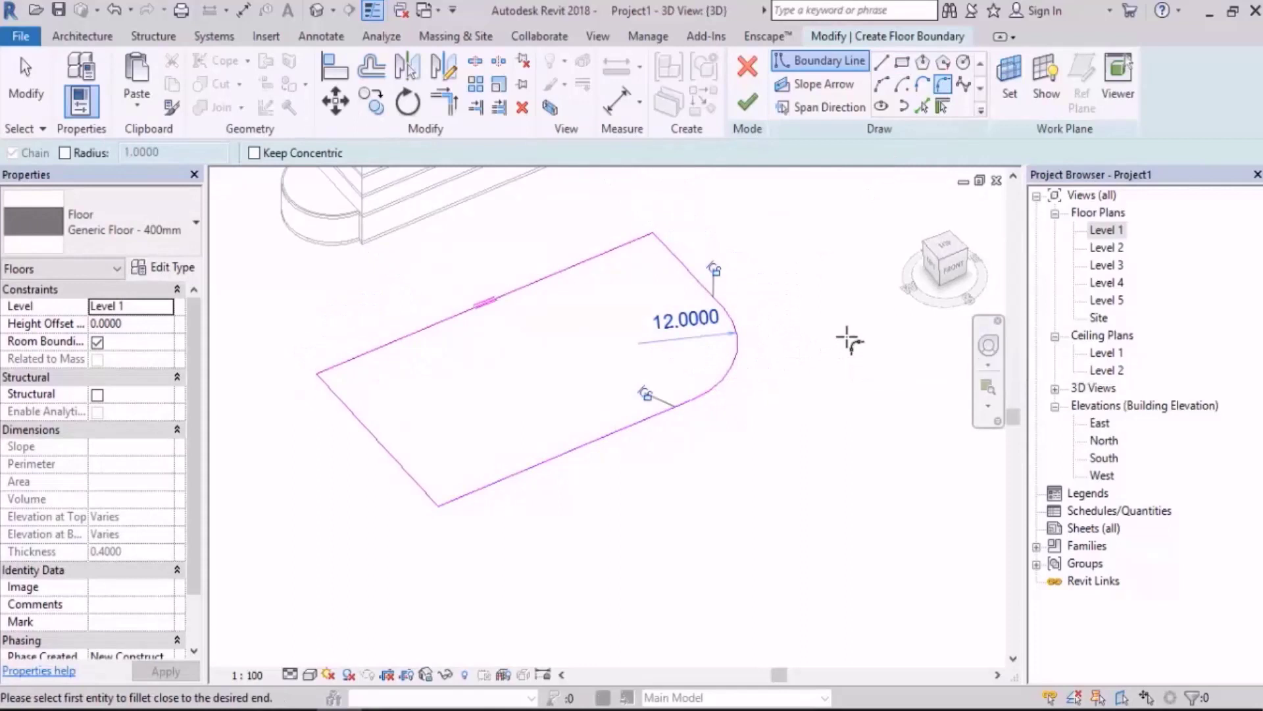
middle_drag(605, 378, 655, 387)
key(Escape)
key(Escape)
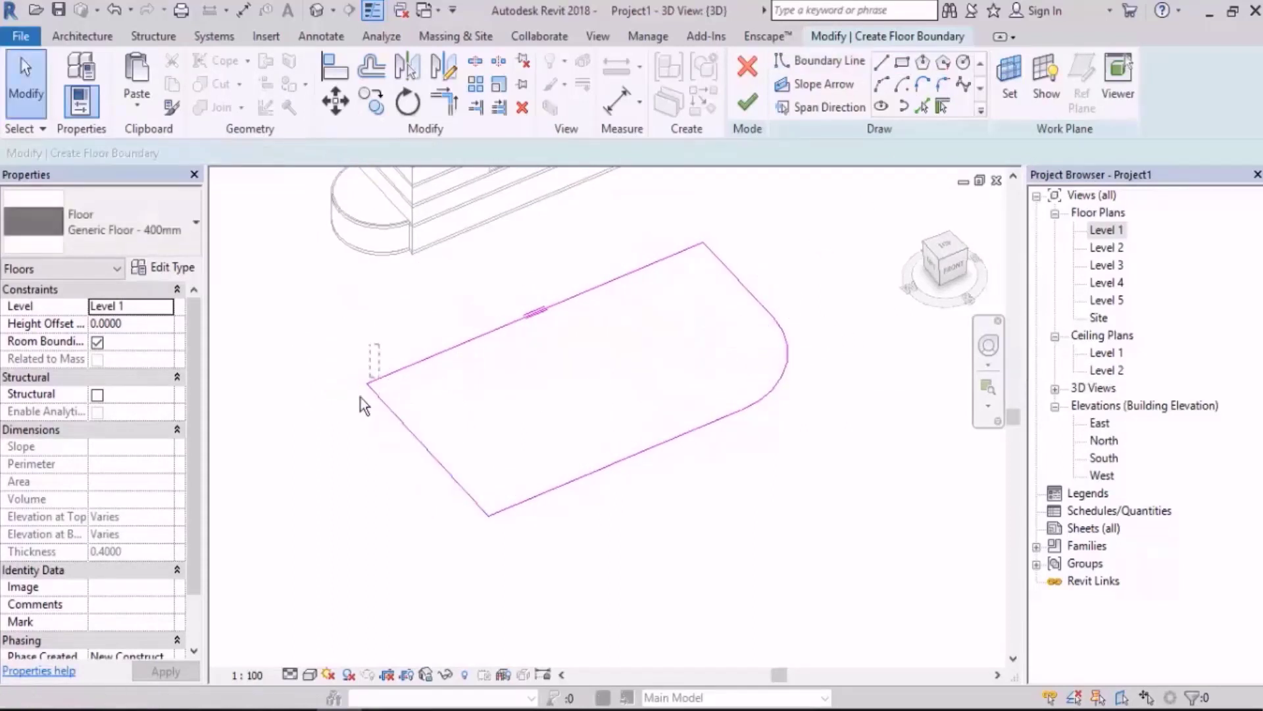
Shift the boundary corner diagonally opposite the fillet inward to slant the short edge, and finish the floor.
click(366, 383)
drag(367, 384, 416, 361)
click(708, 350)
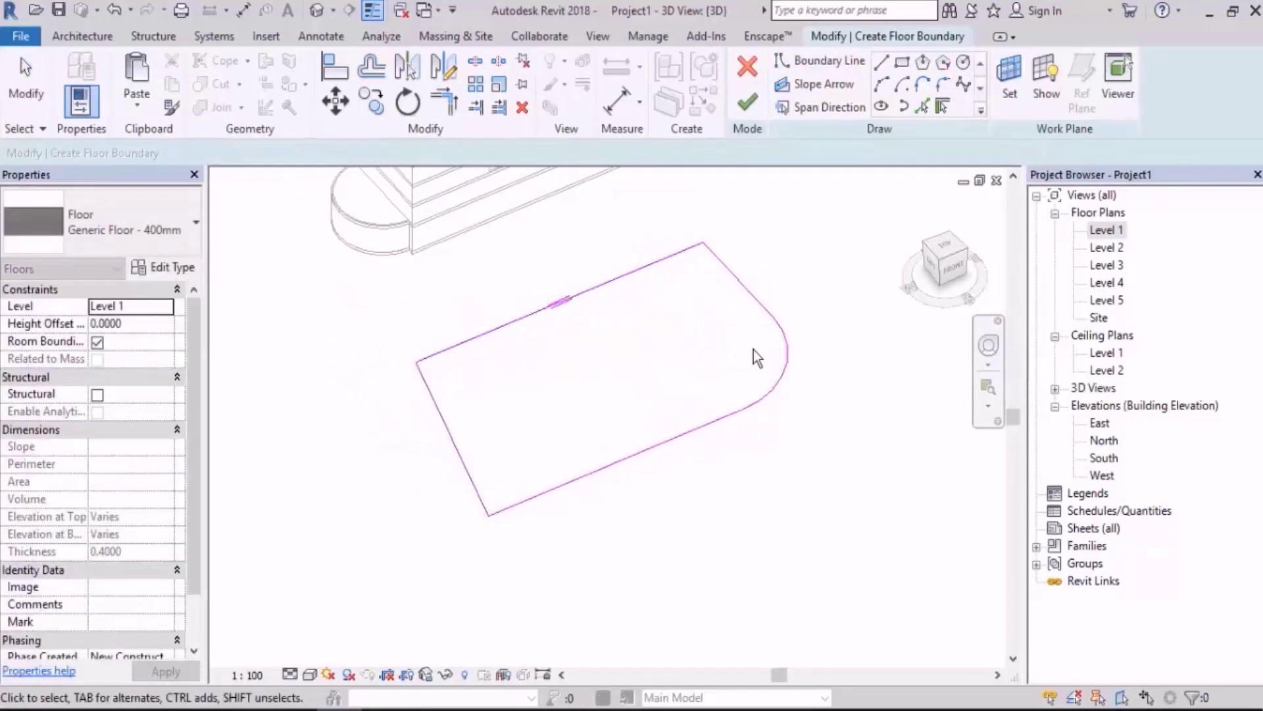
click(750, 103)
click(869, 453)
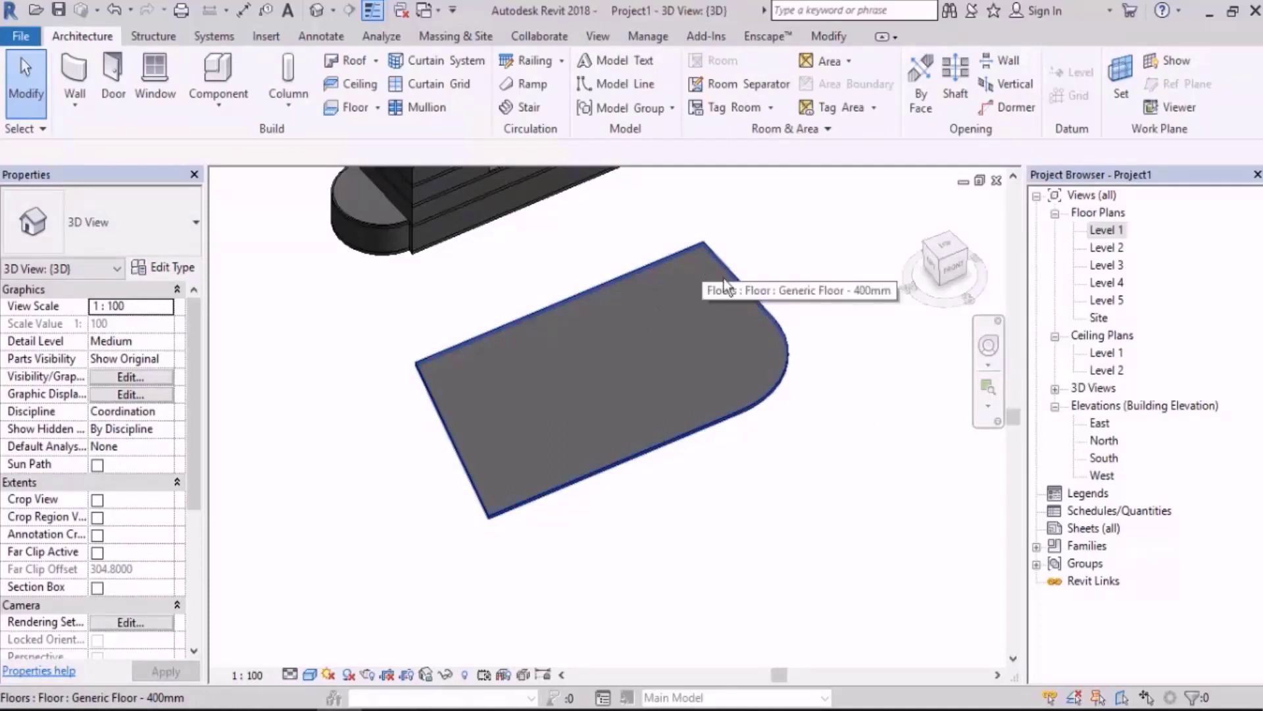
Select the new floor by its face, open its boundary sketch for viewing, and finish the sketch without edits.
click(682, 331)
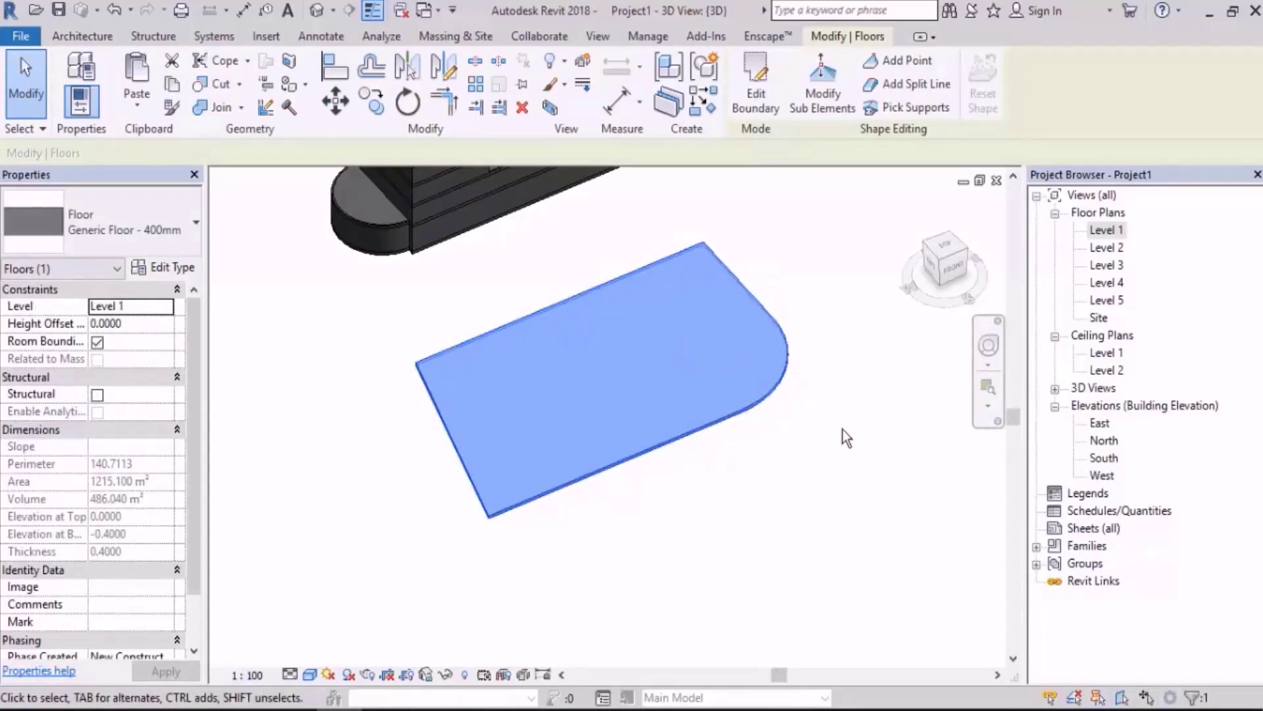
click(766, 113)
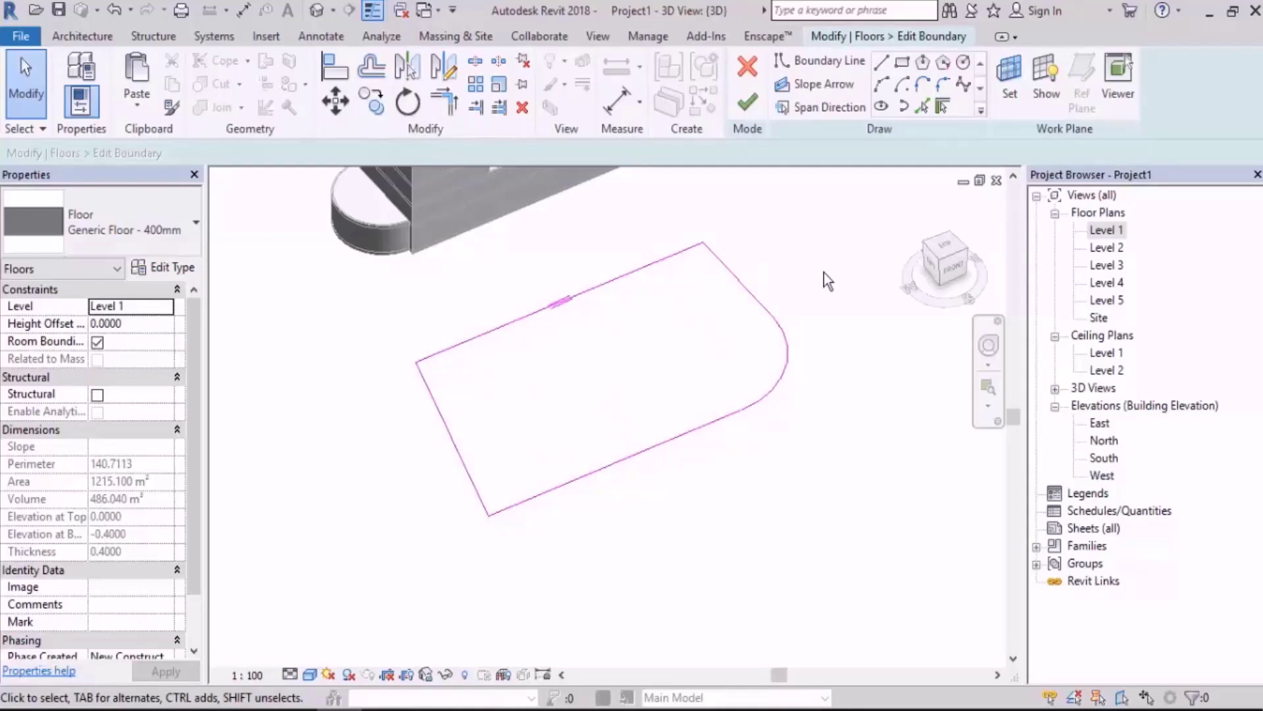
click(749, 103)
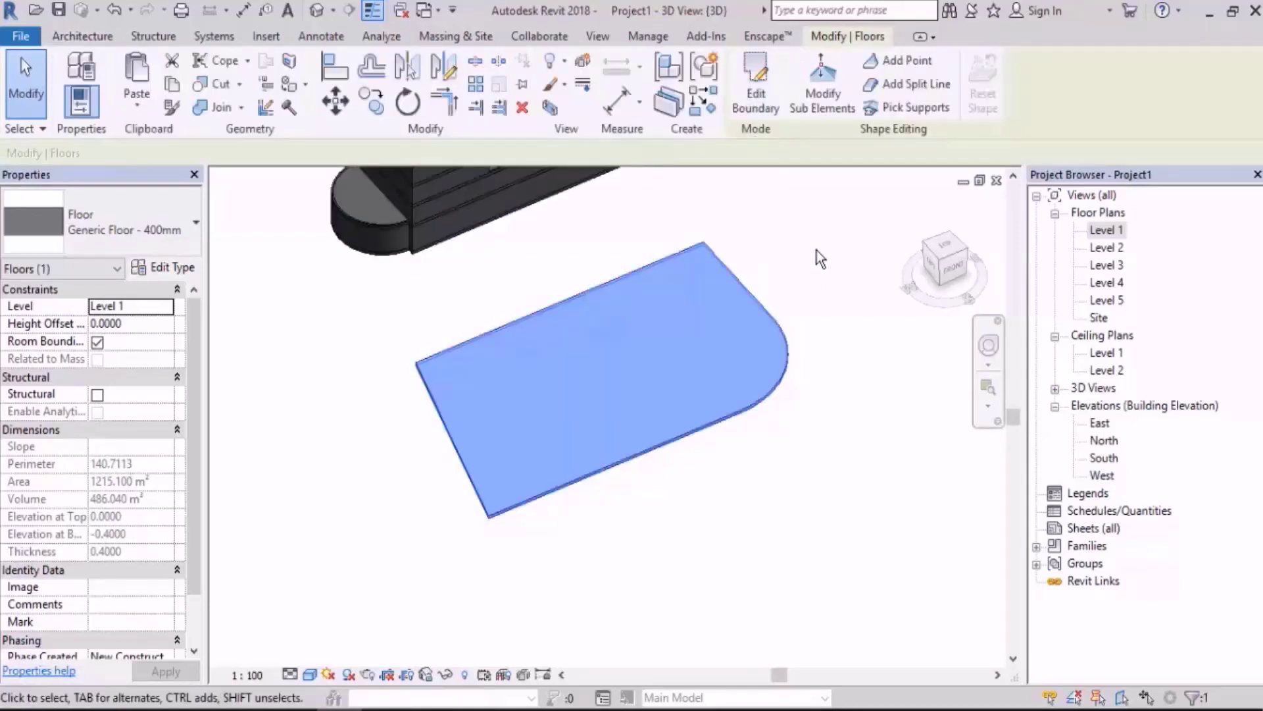
middle_drag(816, 250, 796, 273)
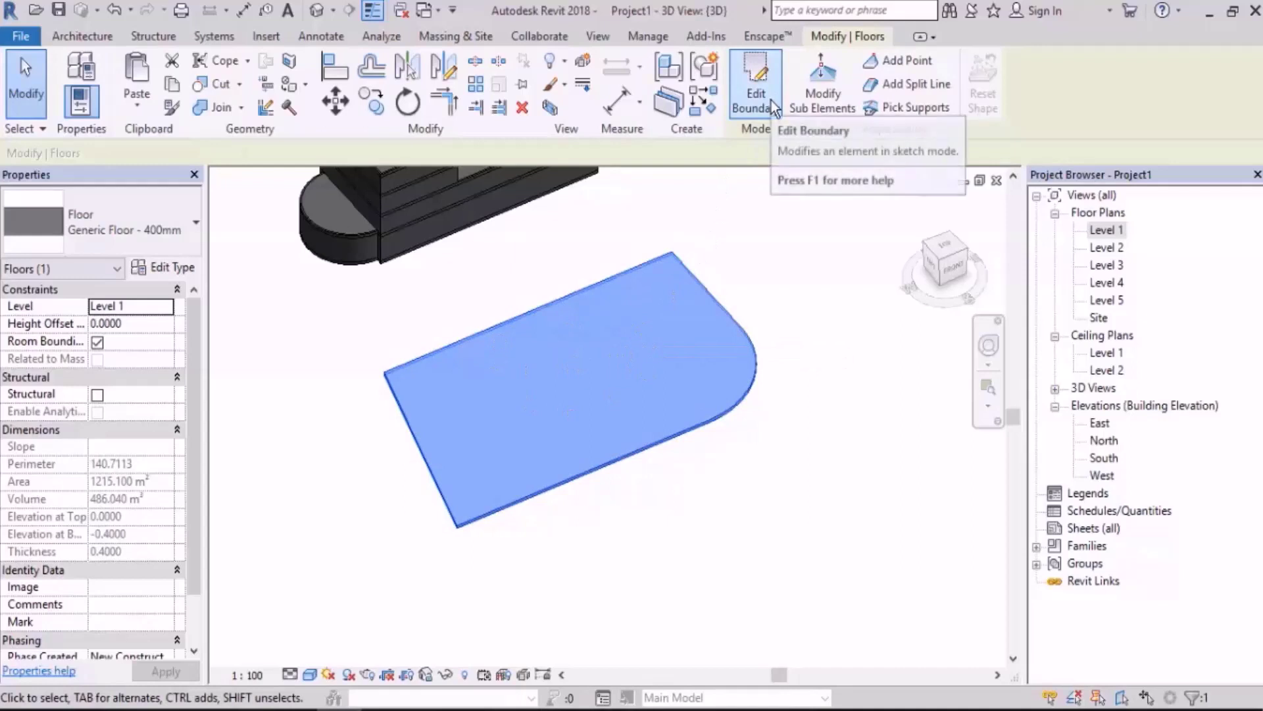
Edit the floor's boundary to add a closed inner rectangle about 14 m wide as an opening, and finish the sketch.
double_click(654, 401)
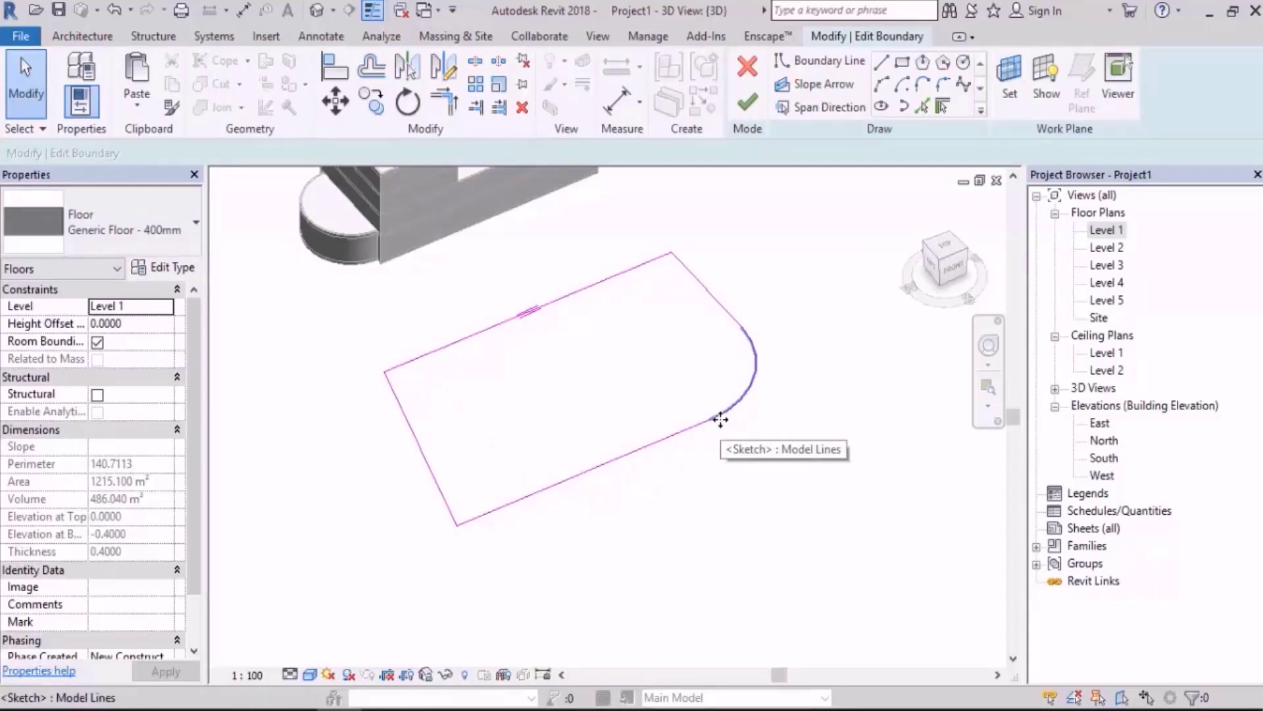
scroll(544, 347, up, 2)
click(902, 62)
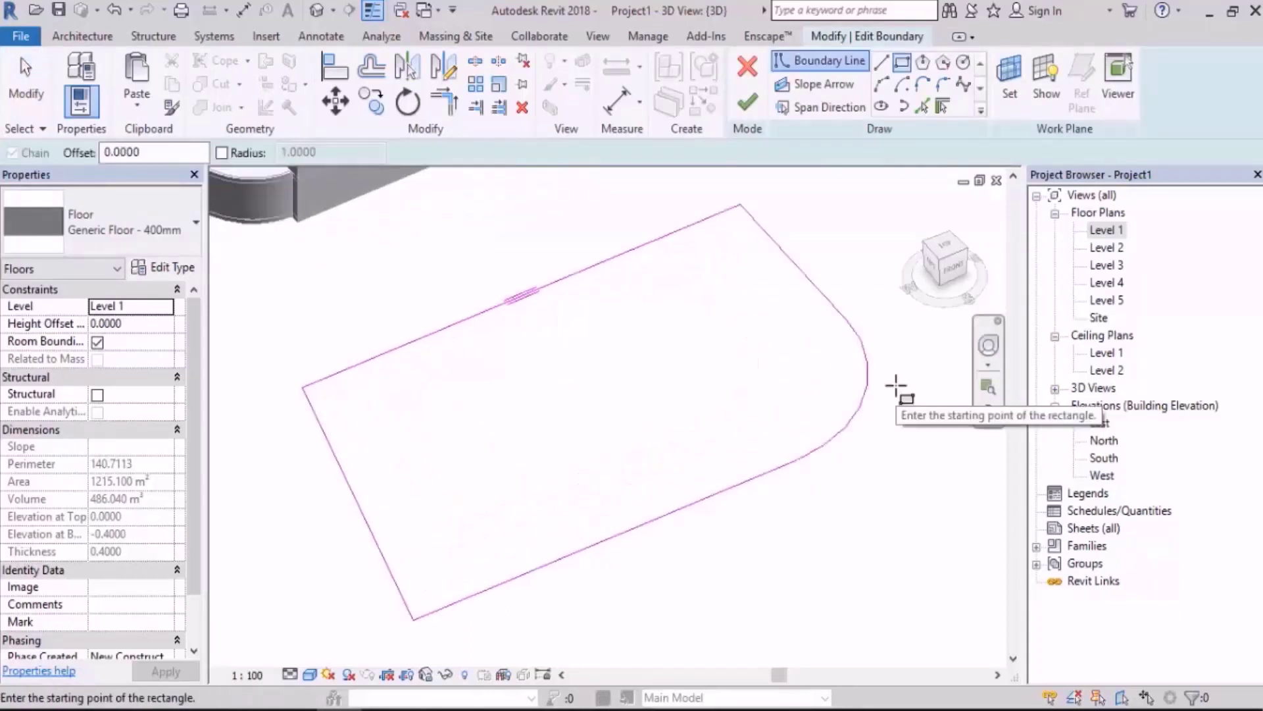
click(651, 294)
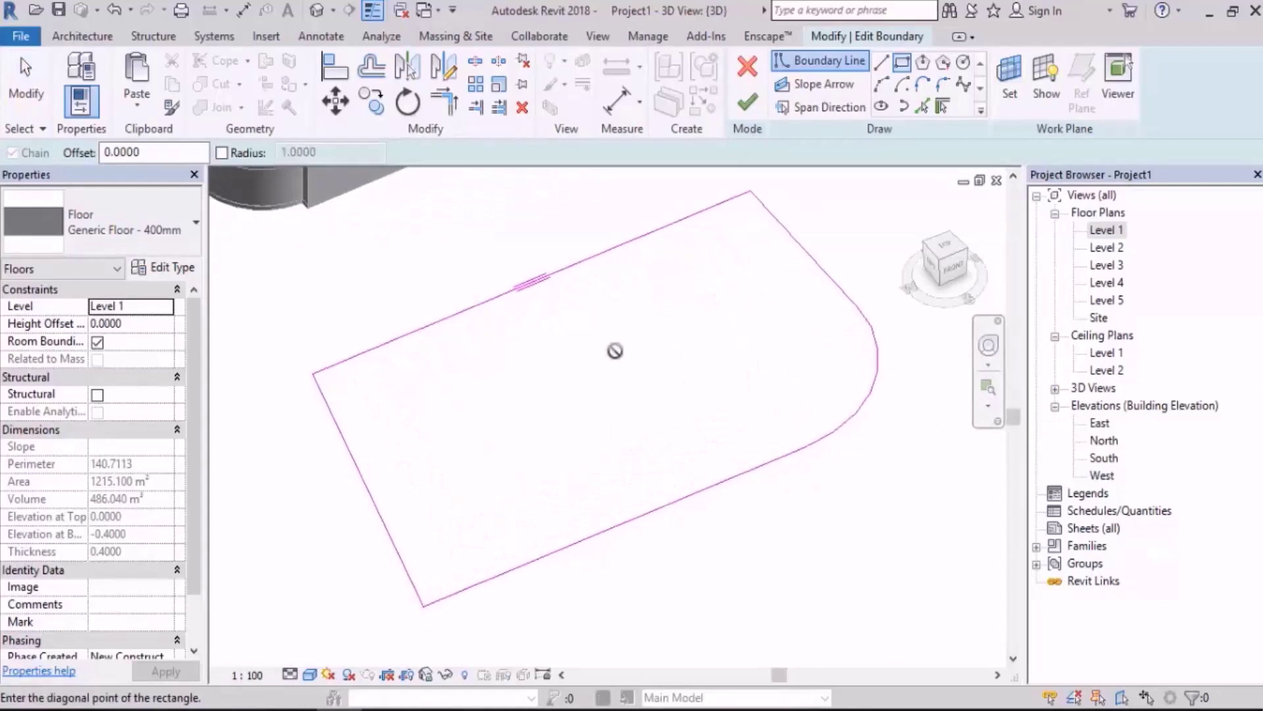
click(481, 506)
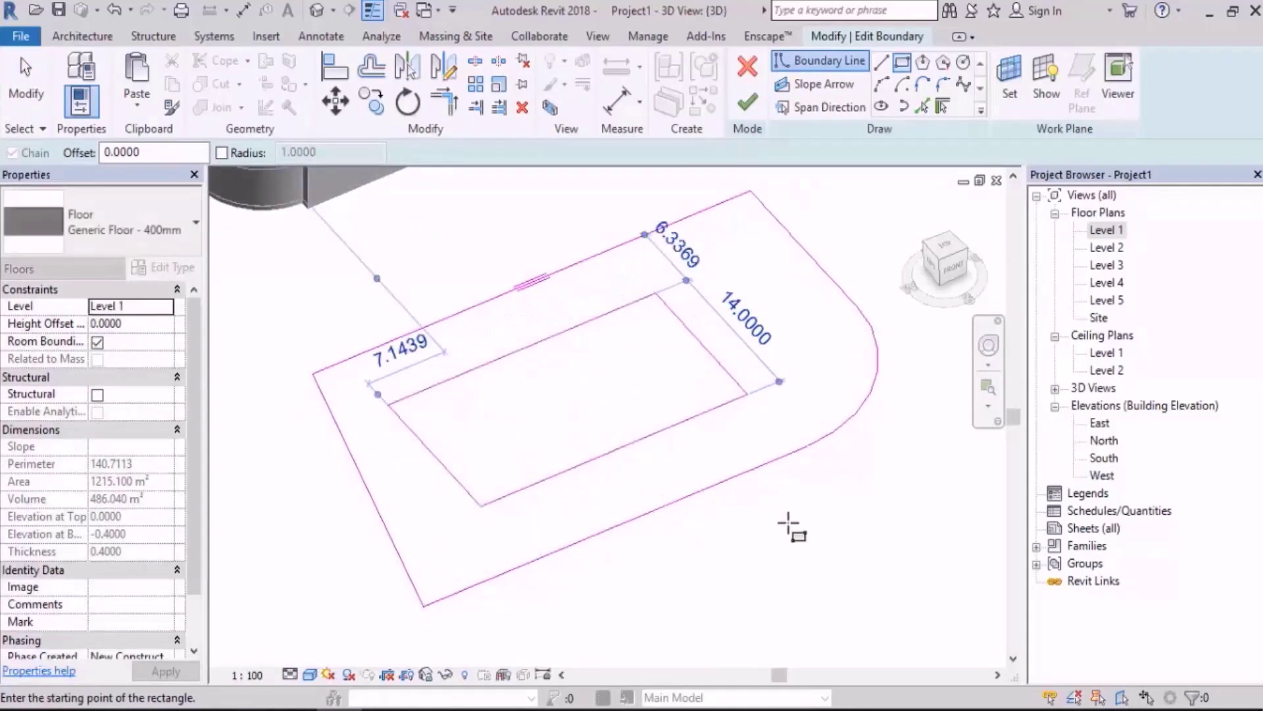
shift+middle_drag(792, 490, 780, 215)
click(747, 102)
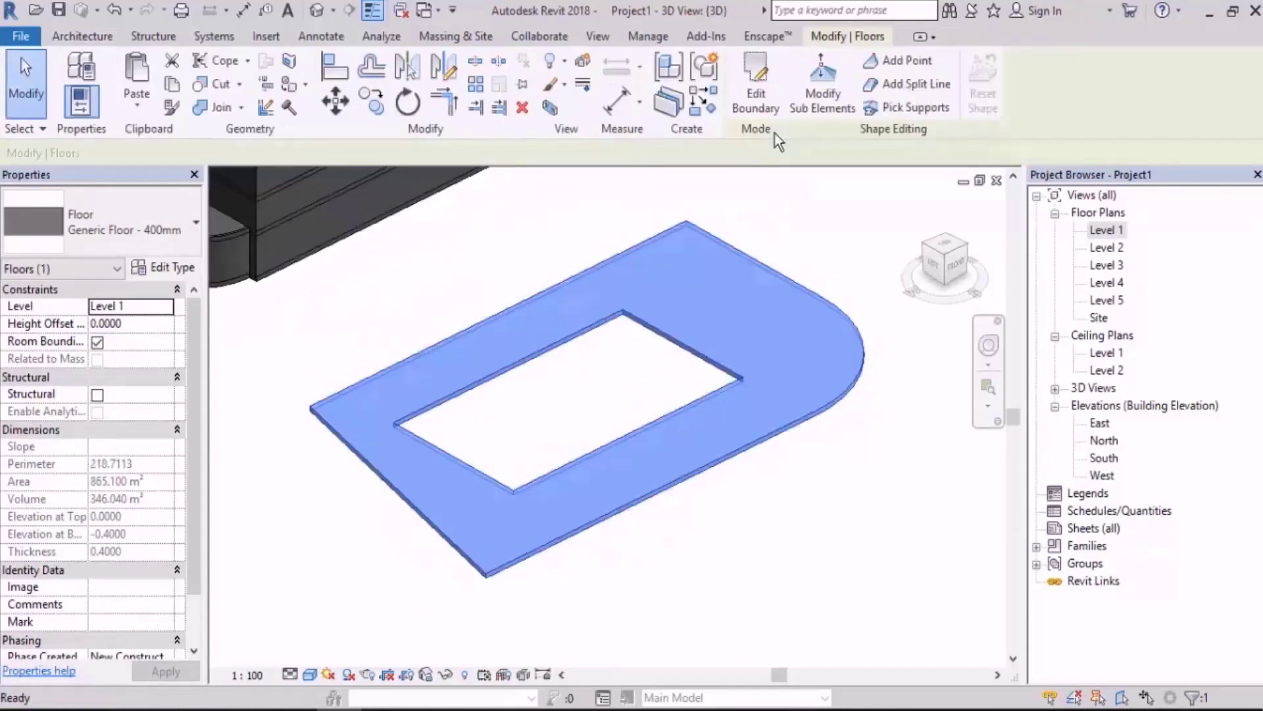
Edit the floor's boundary again to add a second rectangular opening about 14 m long, between the first opening and the rounded end.
middle_drag(784, 322, 739, 283)
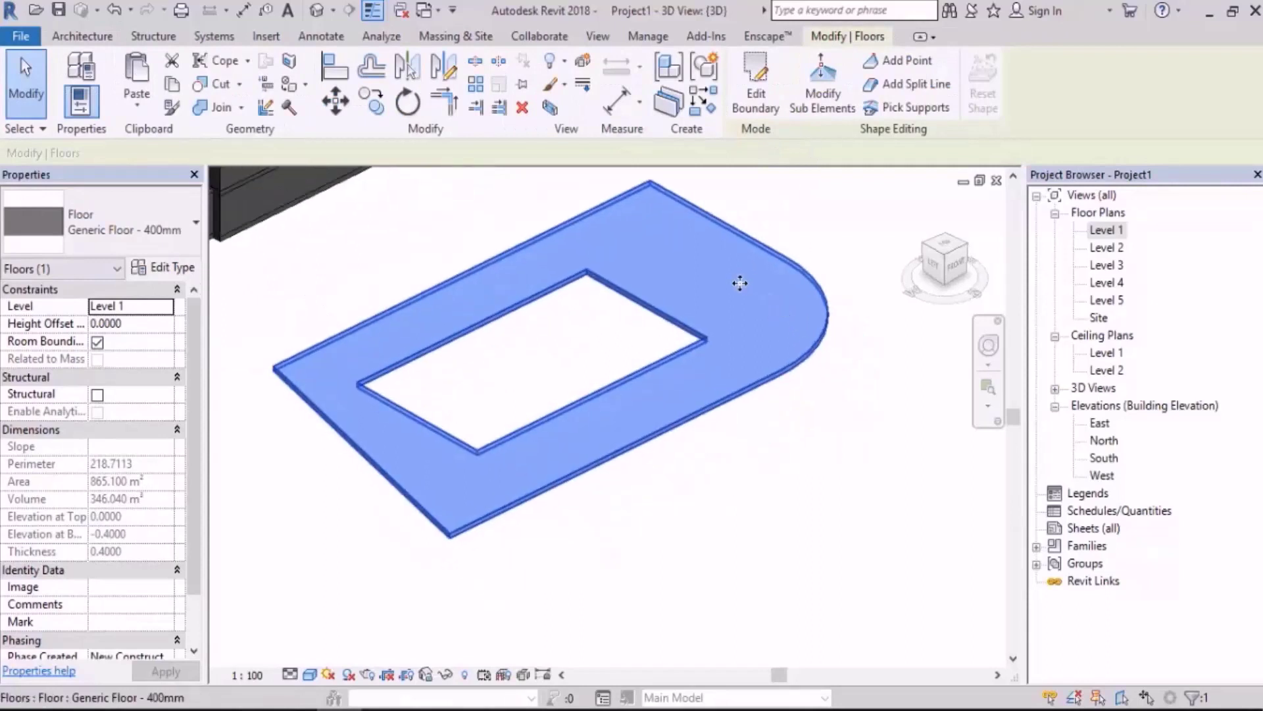
double_click(736, 283)
scroll(774, 291, down, 3)
shift+middle_drag(787, 324, 795, 362)
click(902, 63)
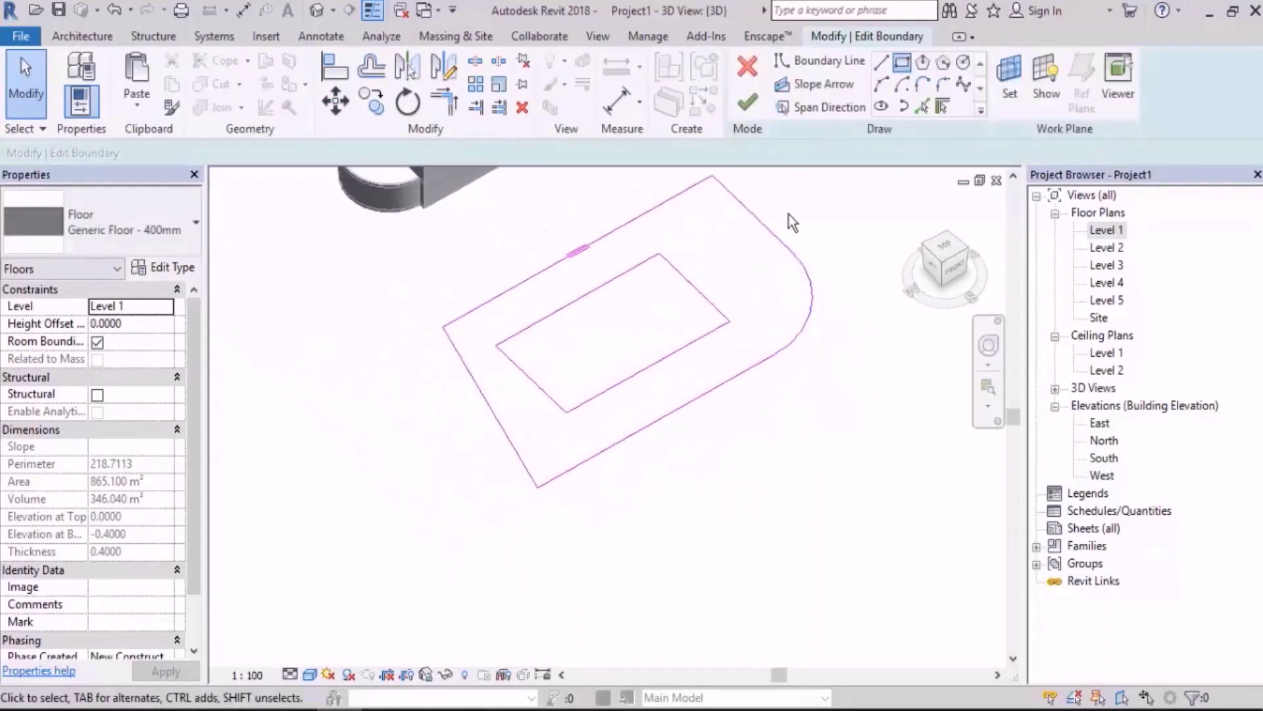
scroll(766, 223, up, 2)
click(719, 217)
click(760, 324)
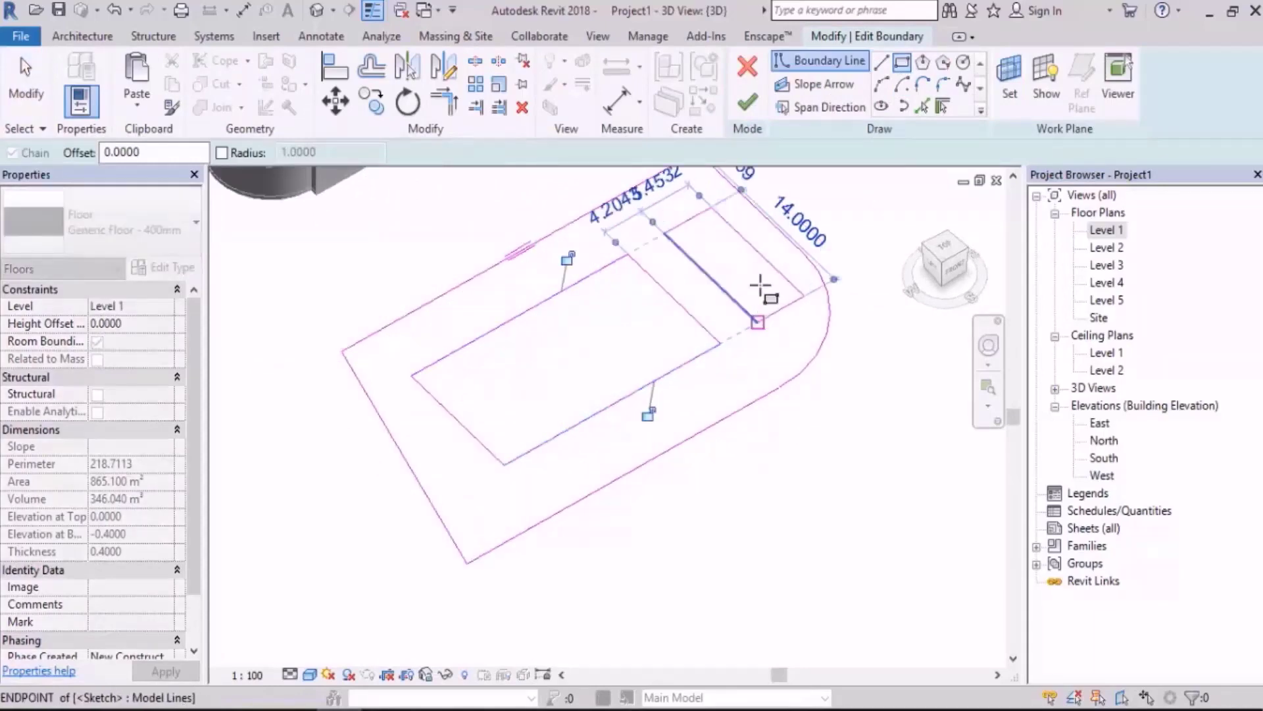
click(749, 104)
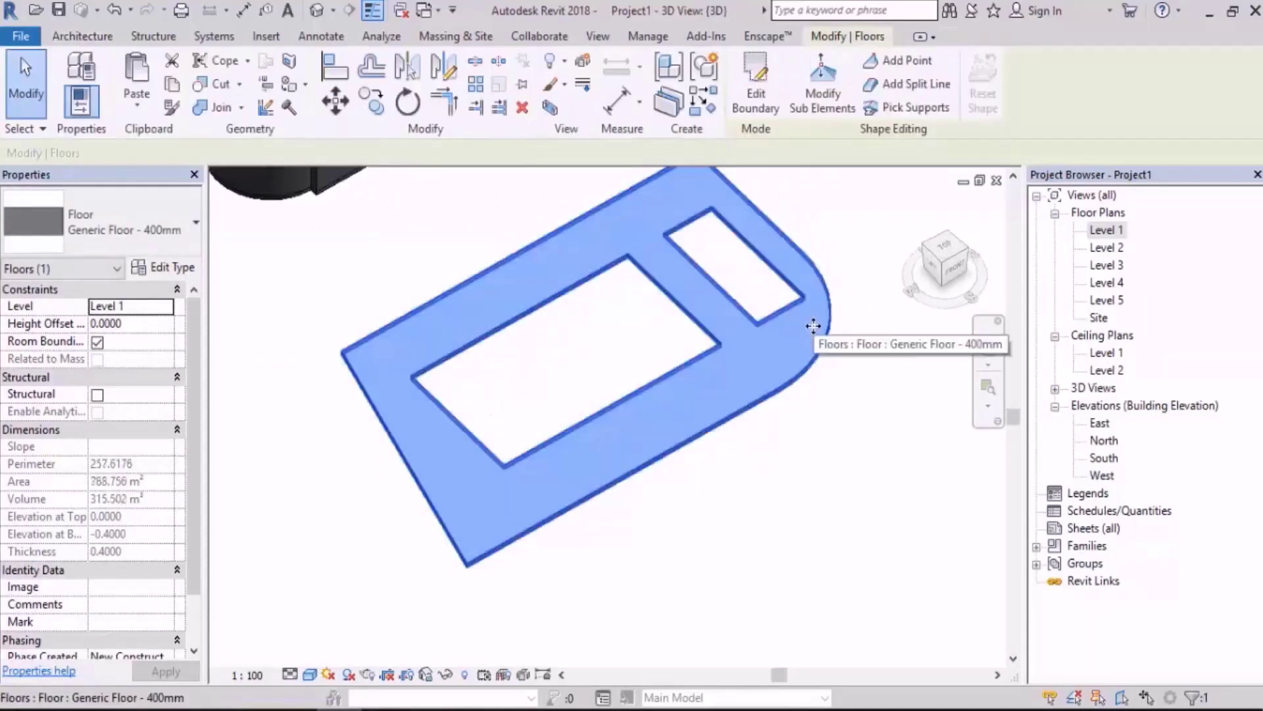
Reopen the floor's boundary and sketch a rectangle of about 17.2 by 6.9 m inside the larger opening.
double_click(813, 326)
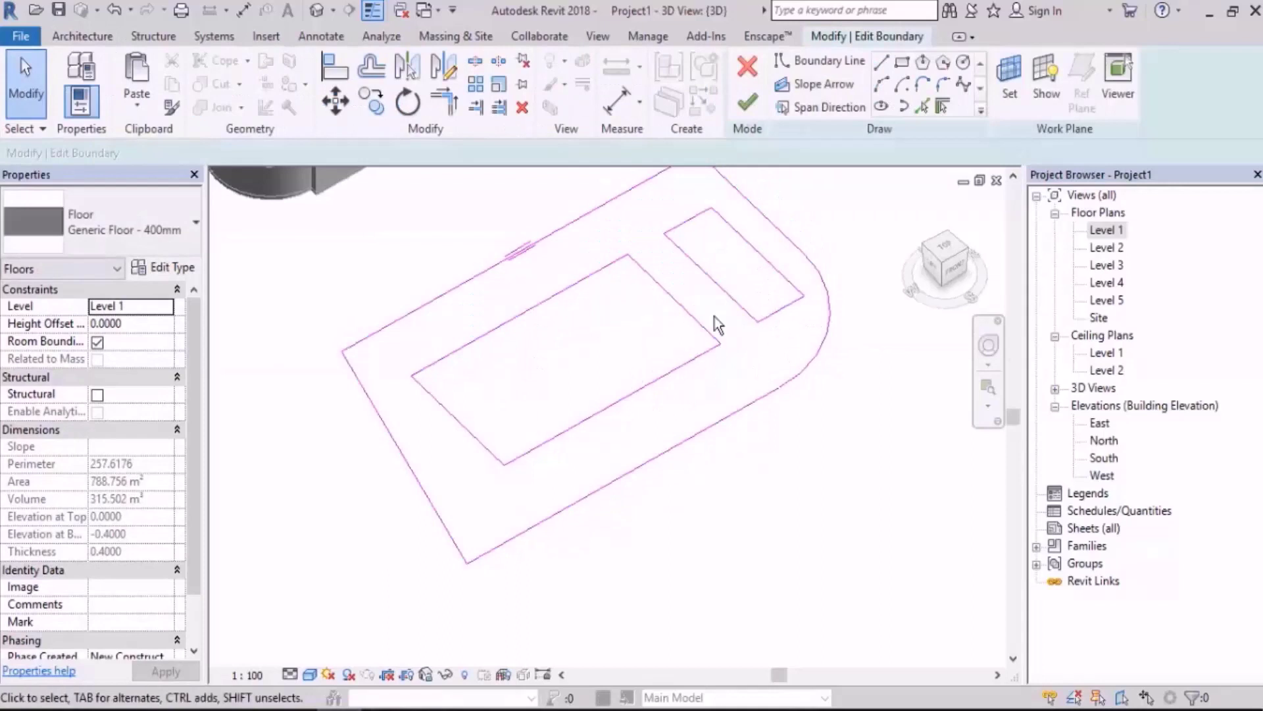
middle_drag(771, 355, 829, 373)
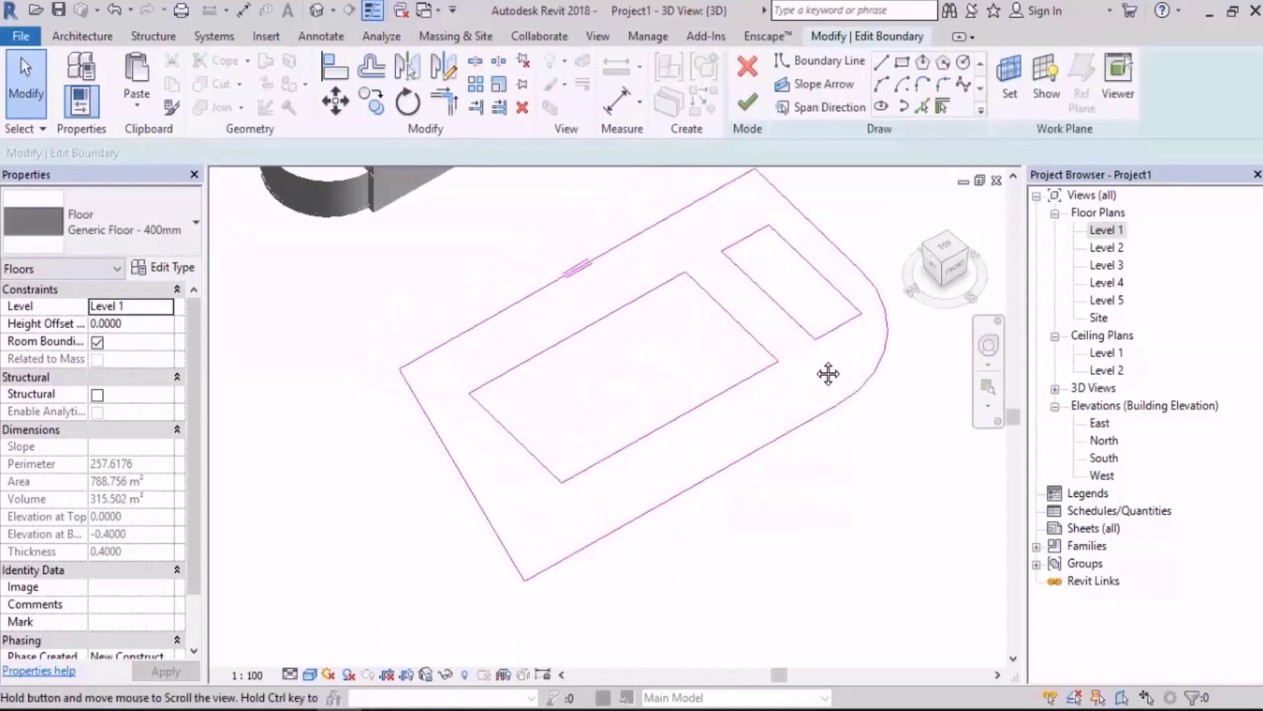
click(903, 63)
scroll(652, 328, up, 2)
click(691, 311)
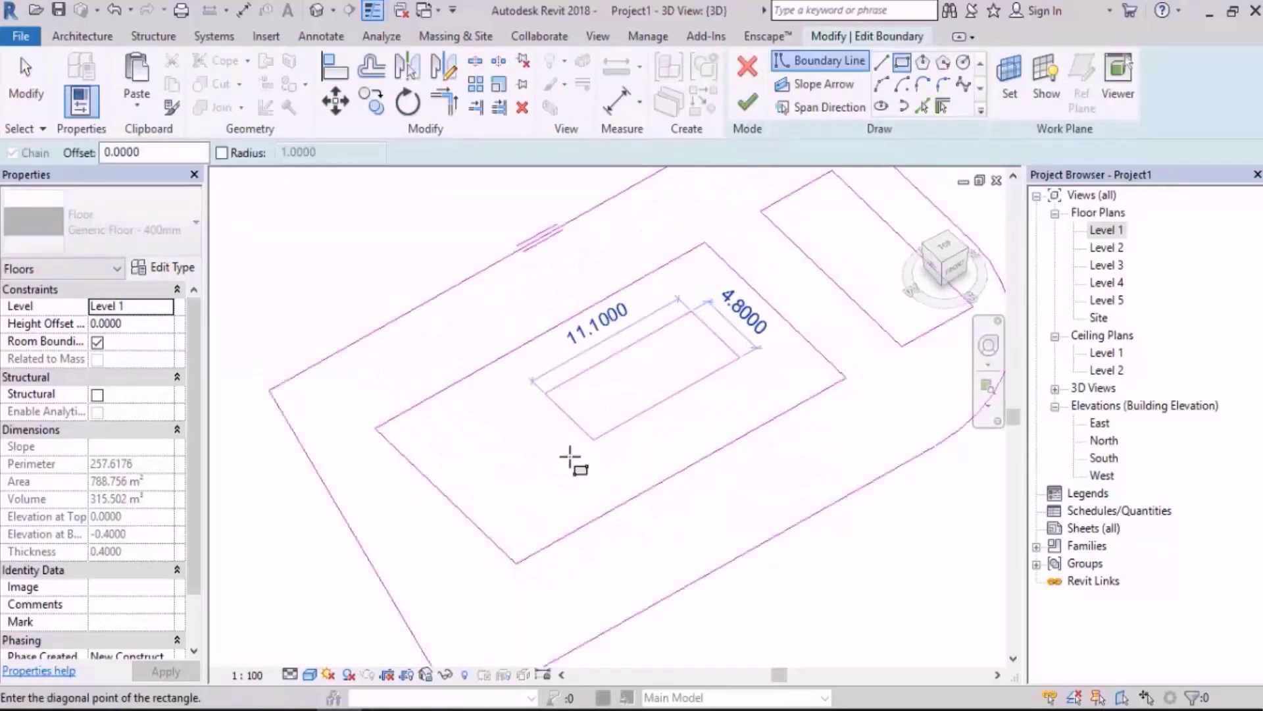
click(535, 505)
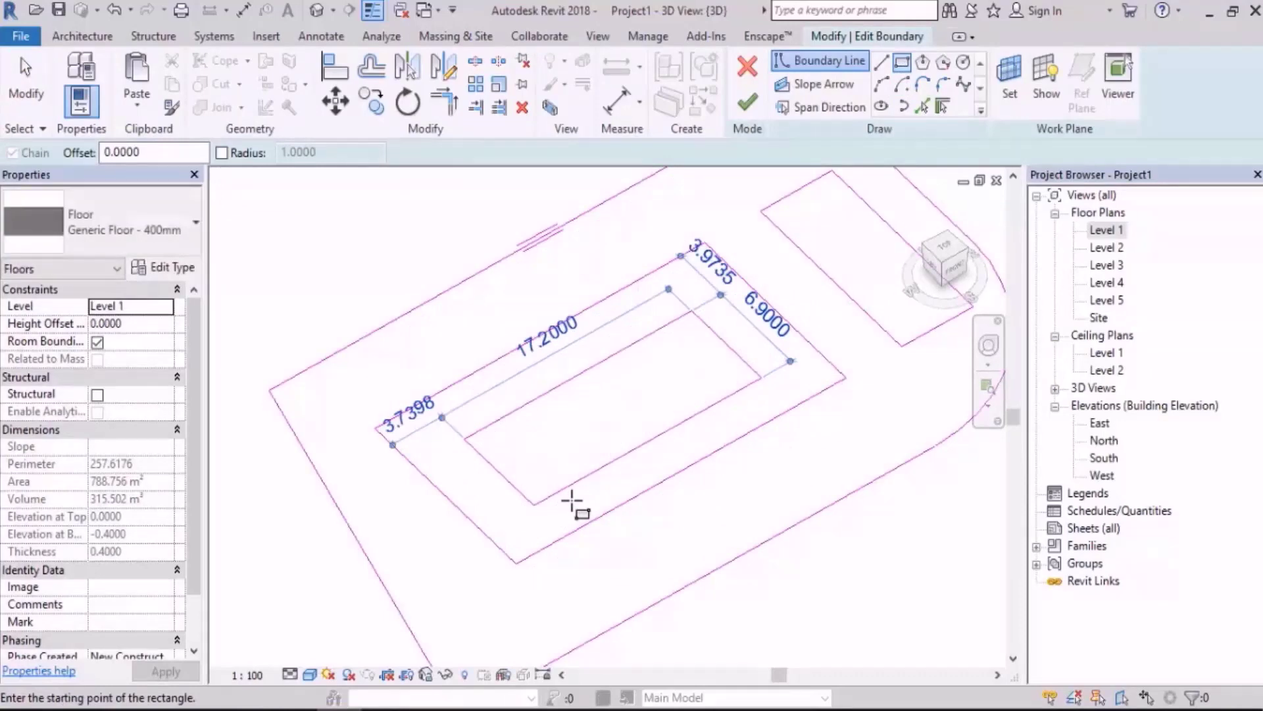
Sketch a smaller rectangle nested inside the one just drawn as an opening, and finish the floor's boundary.
click(677, 360)
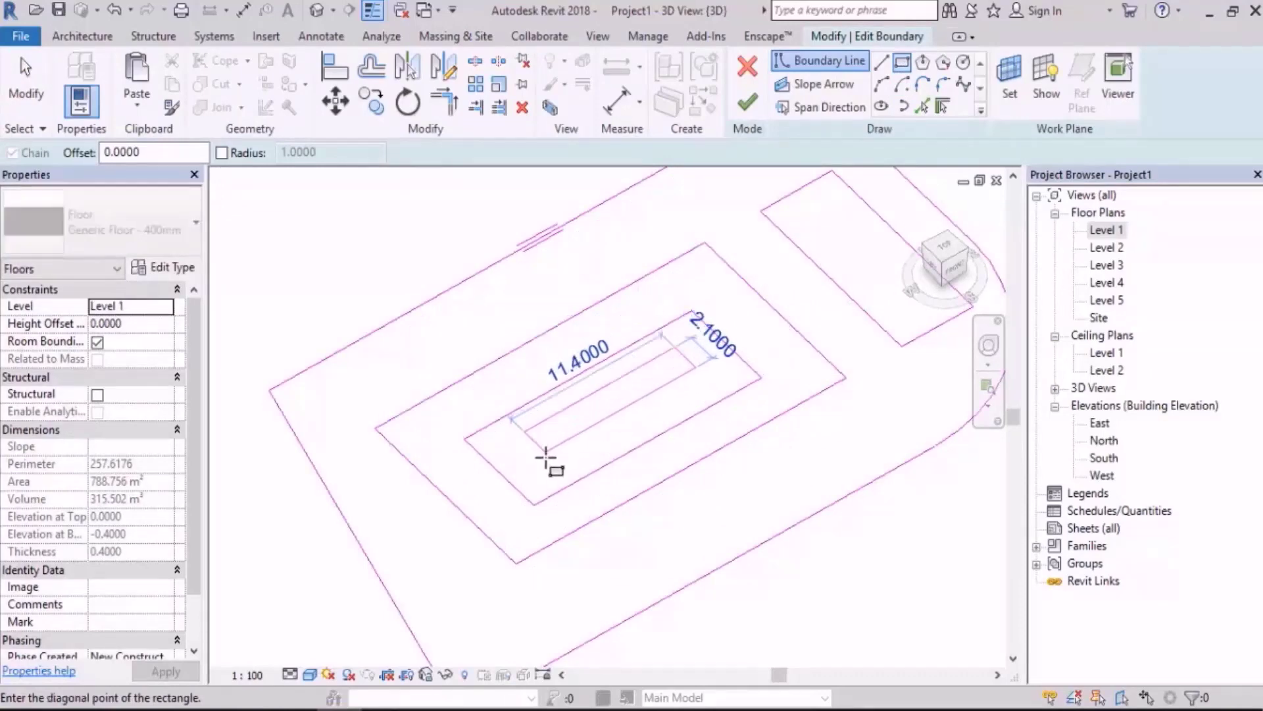
click(546, 458)
mouse_move(811, 431)
shift+middle_down()
mouse_move(831, 410)
mouse_move(812, 263)
shift+middle_up()
click(746, 102)
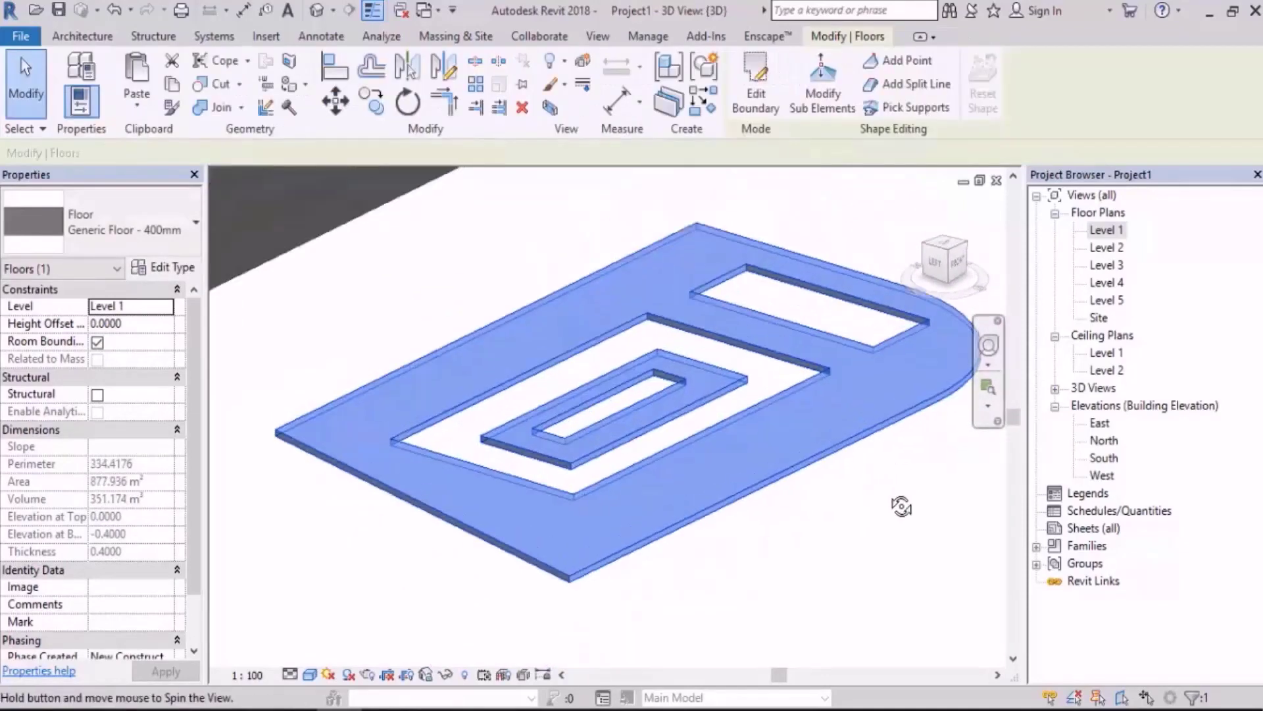
Reopen the floor's boundary sketch to examine its nested closed loops, then finish the sketch and clear the selection.
shift+middle_drag(901, 506, 821, 484)
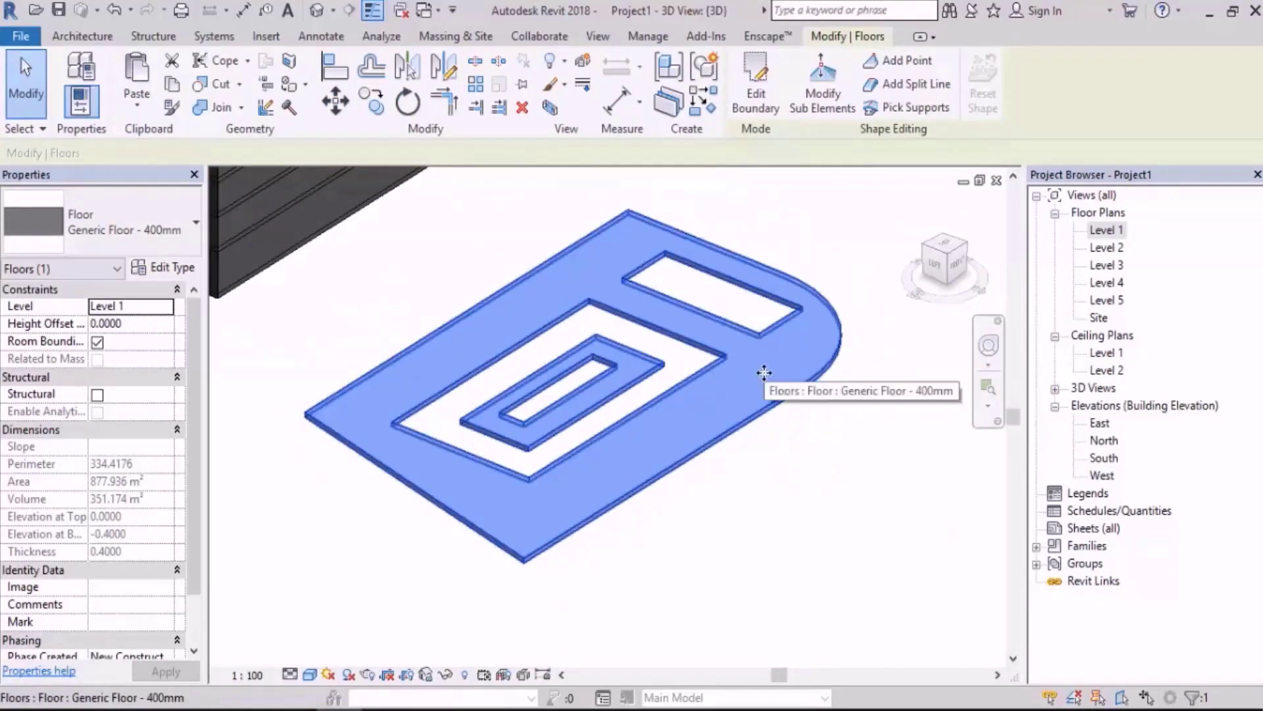
double_click(728, 372)
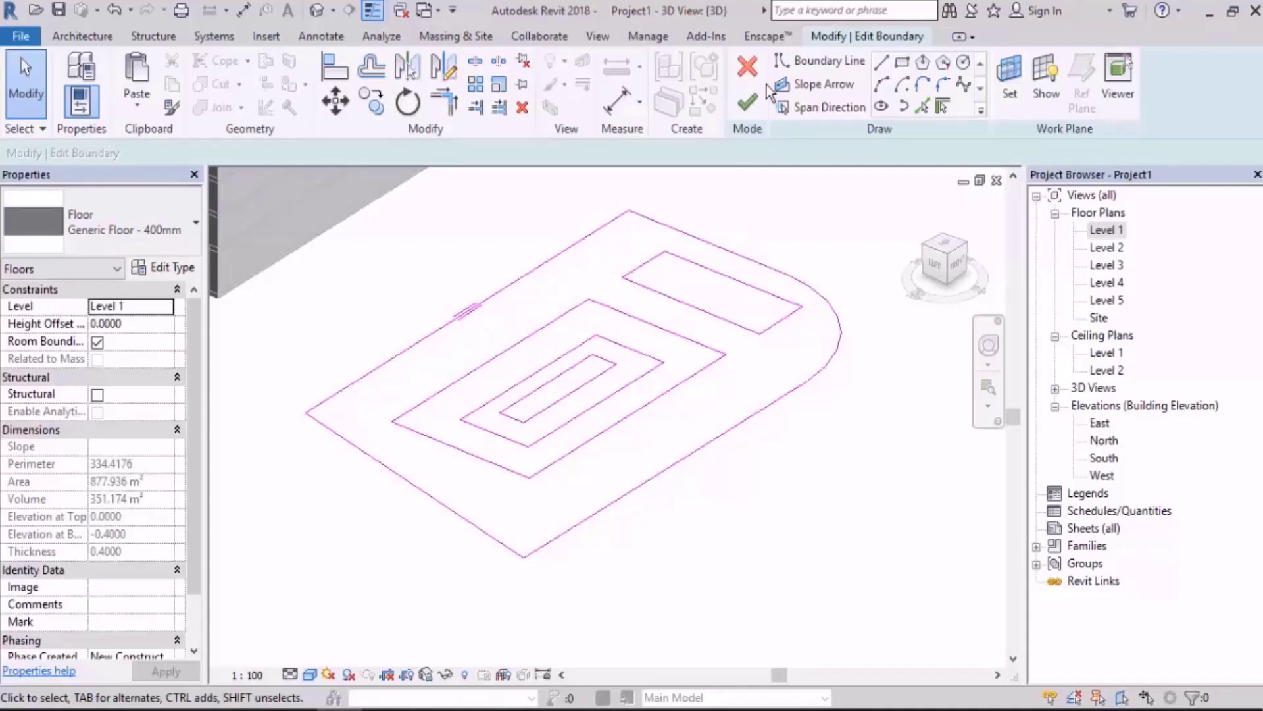
click(746, 102)
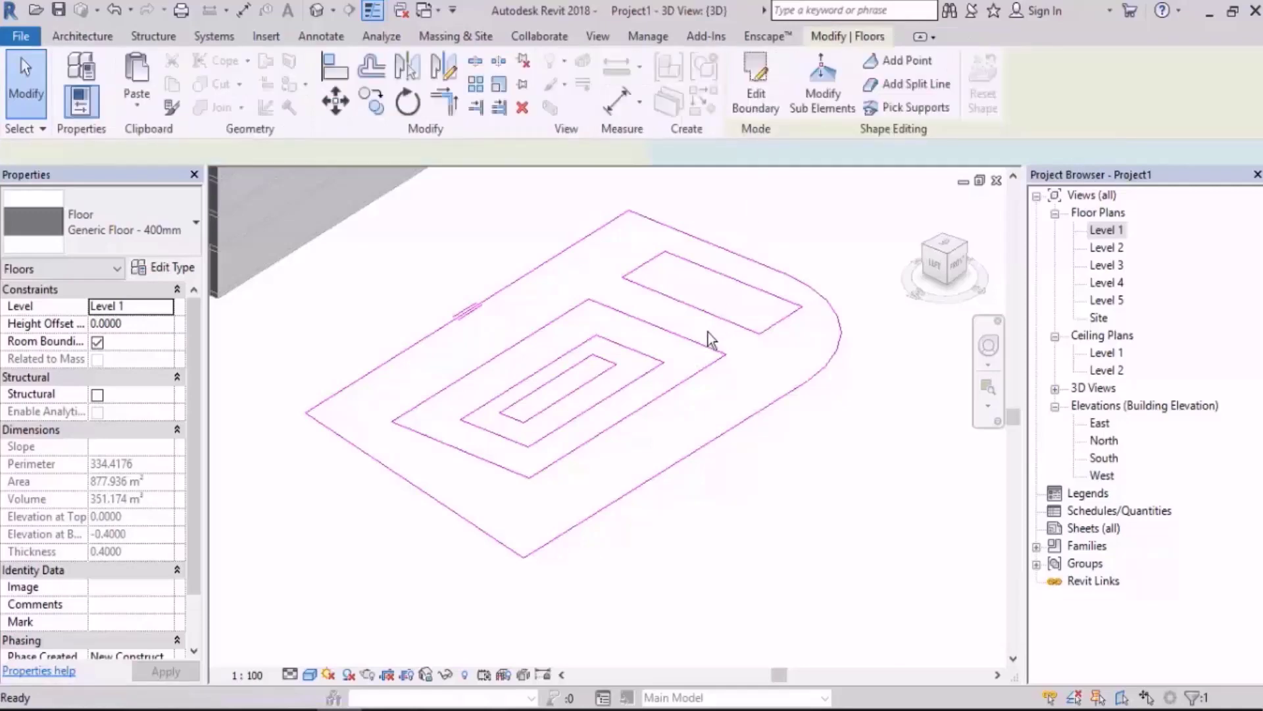
mouse_move(818, 455)
middle_down()
mouse_move(625, 358)
mouse_move(623, 389)
middle_up()
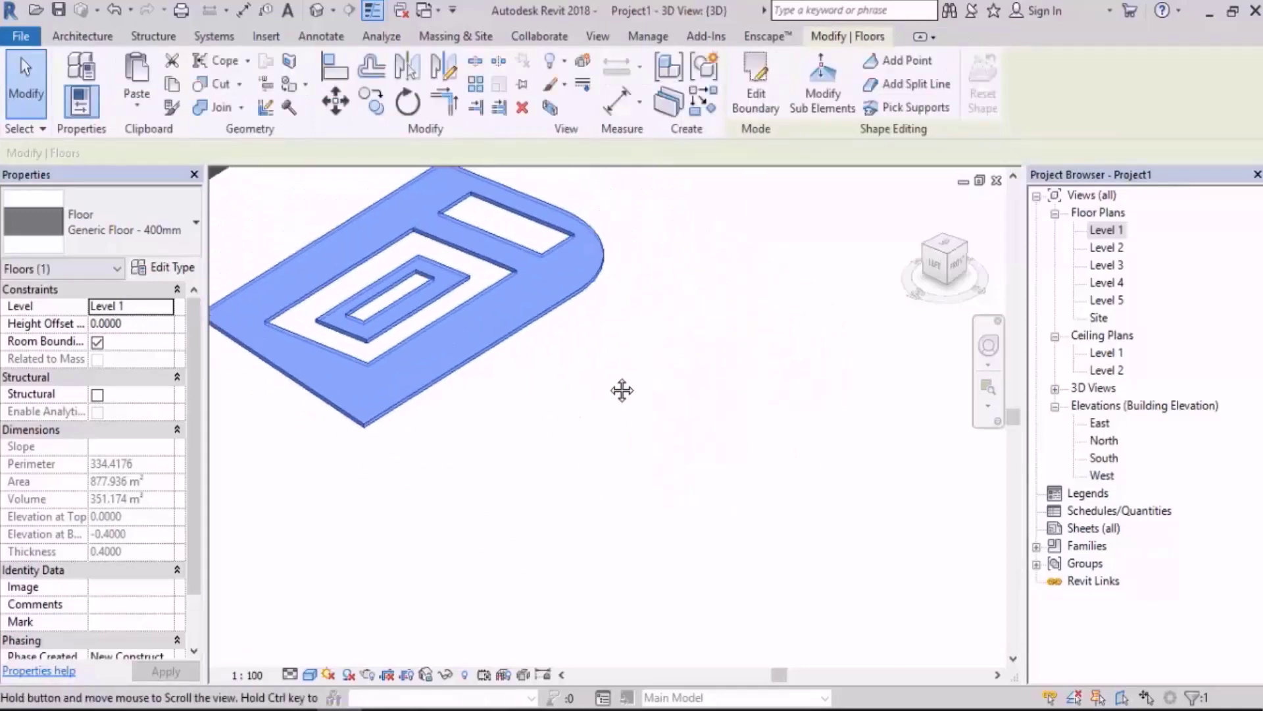
click(702, 383)
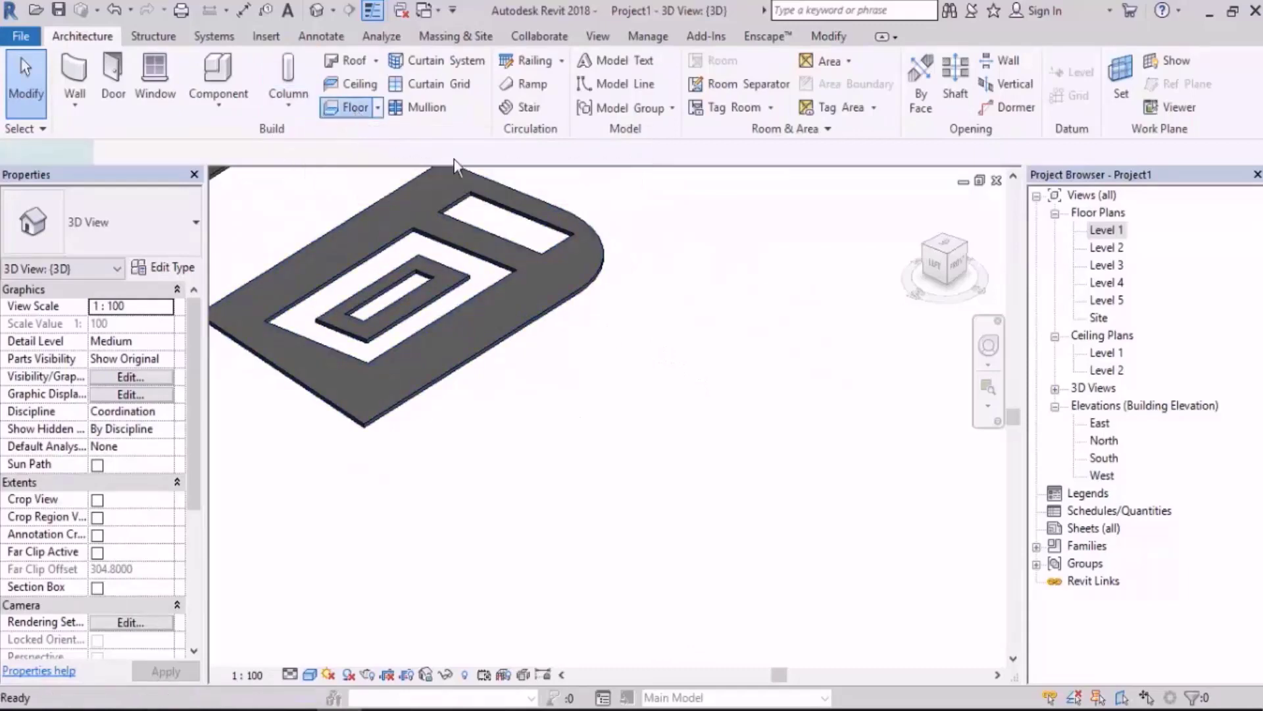
Create a rectangular floor of about 1170 m² in the empty space beside the floor with openings.
click(355, 107)
click(901, 63)
click(684, 295)
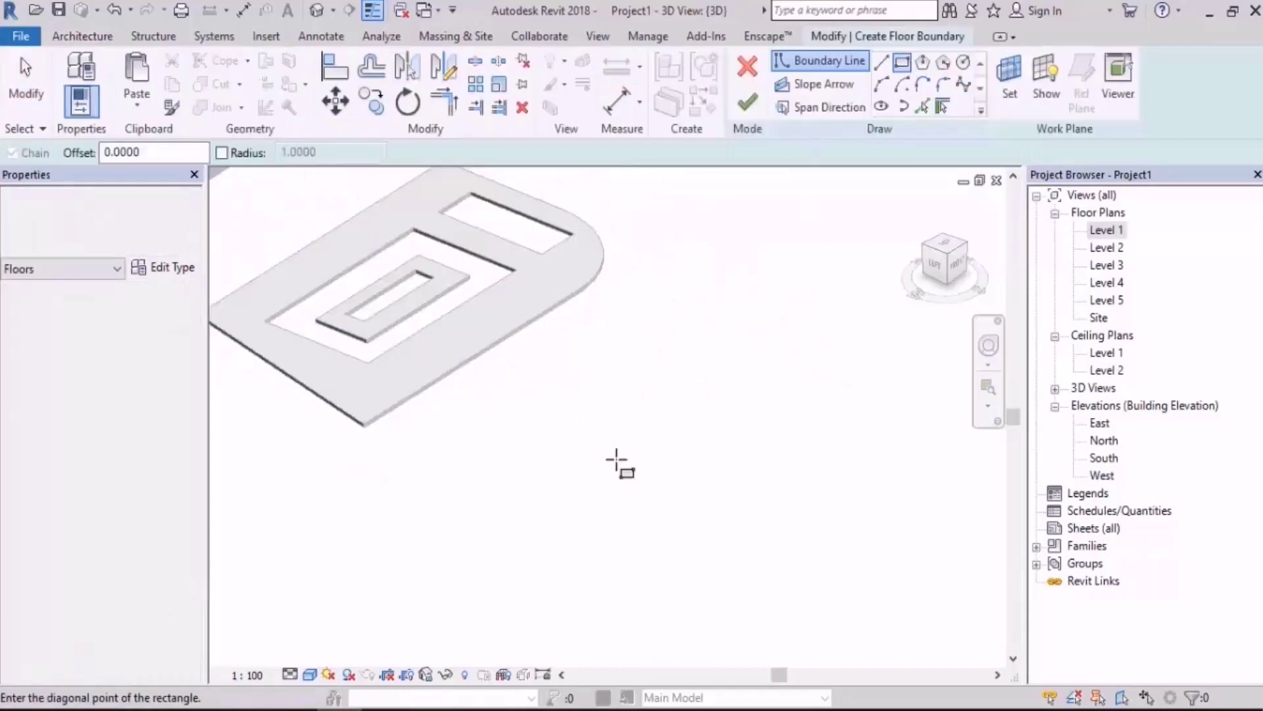
click(612, 542)
click(747, 102)
click(834, 487)
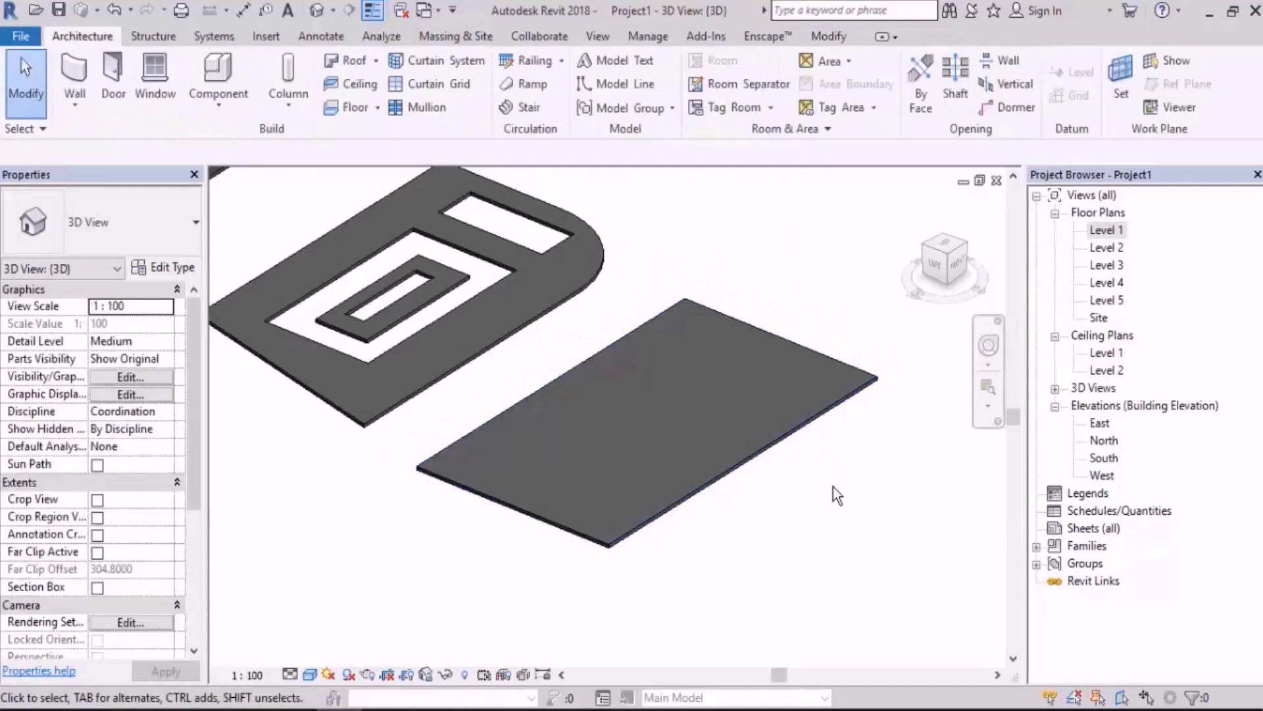
Try creating a separate 20 by 12 m rectangular floor inside the plain floor's outline, and delete that smaller floor.
click(354, 108)
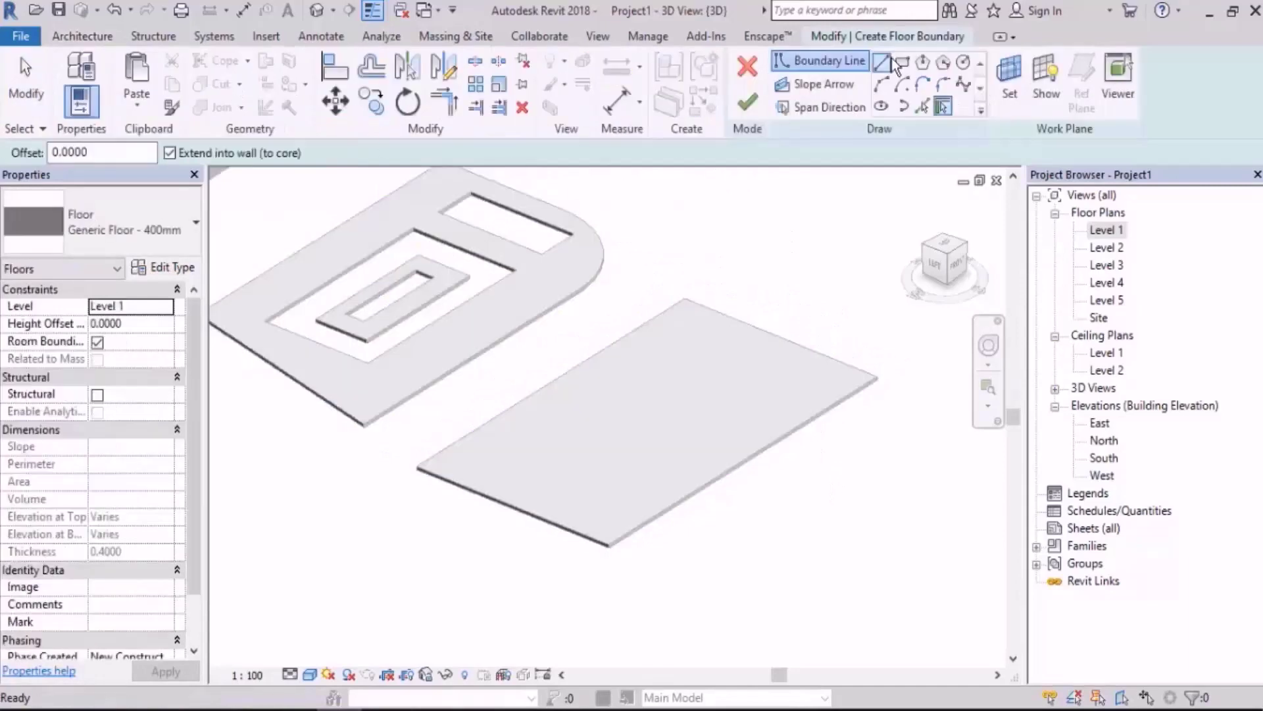
click(901, 64)
click(656, 364)
click(625, 474)
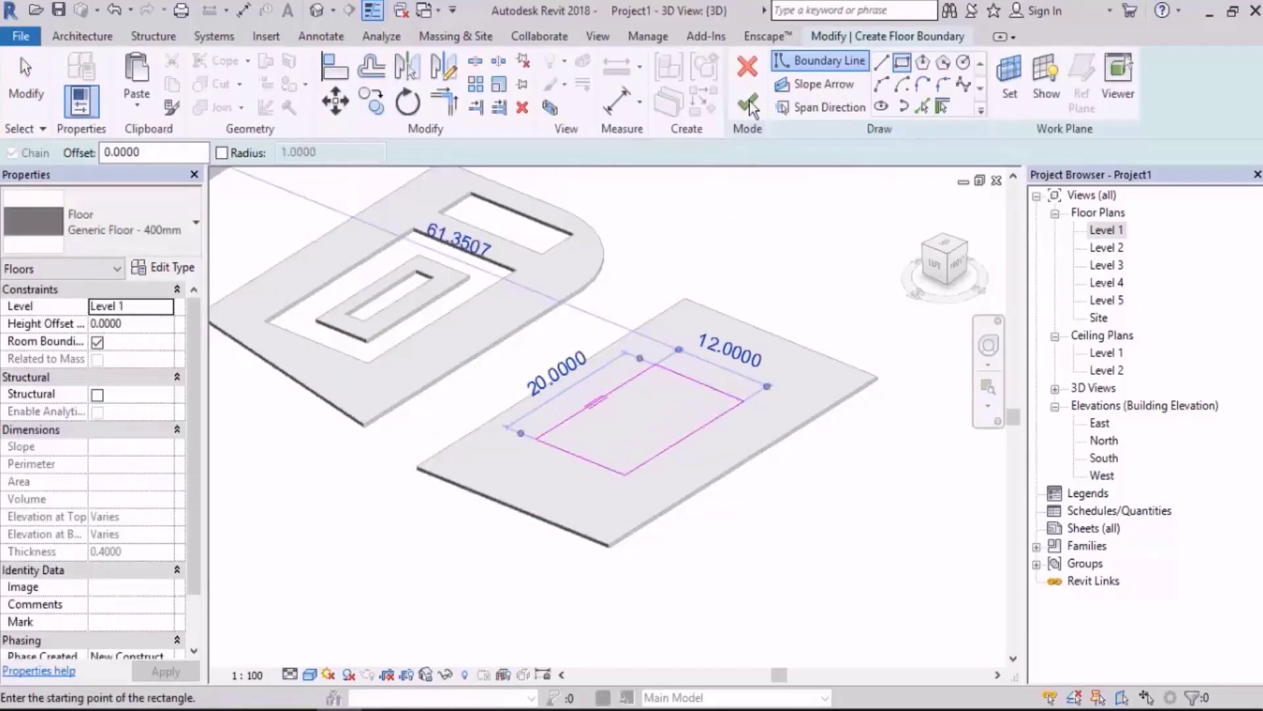
click(749, 101)
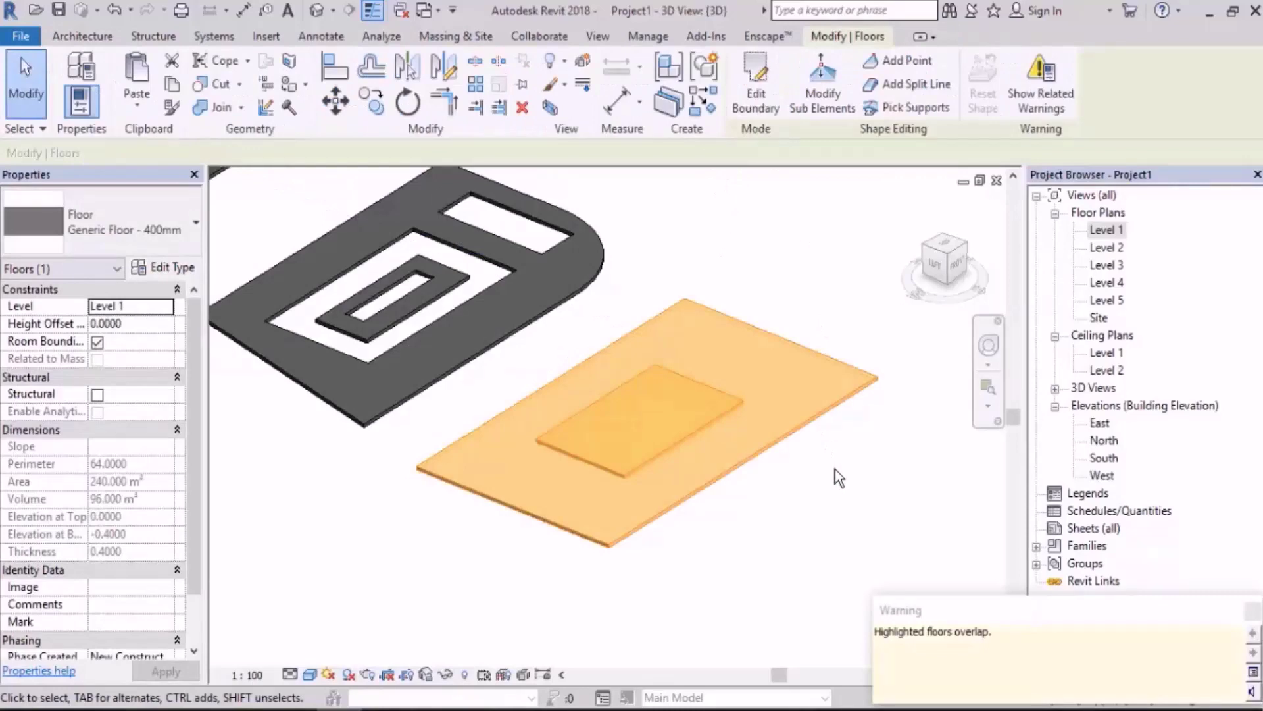
click(848, 480)
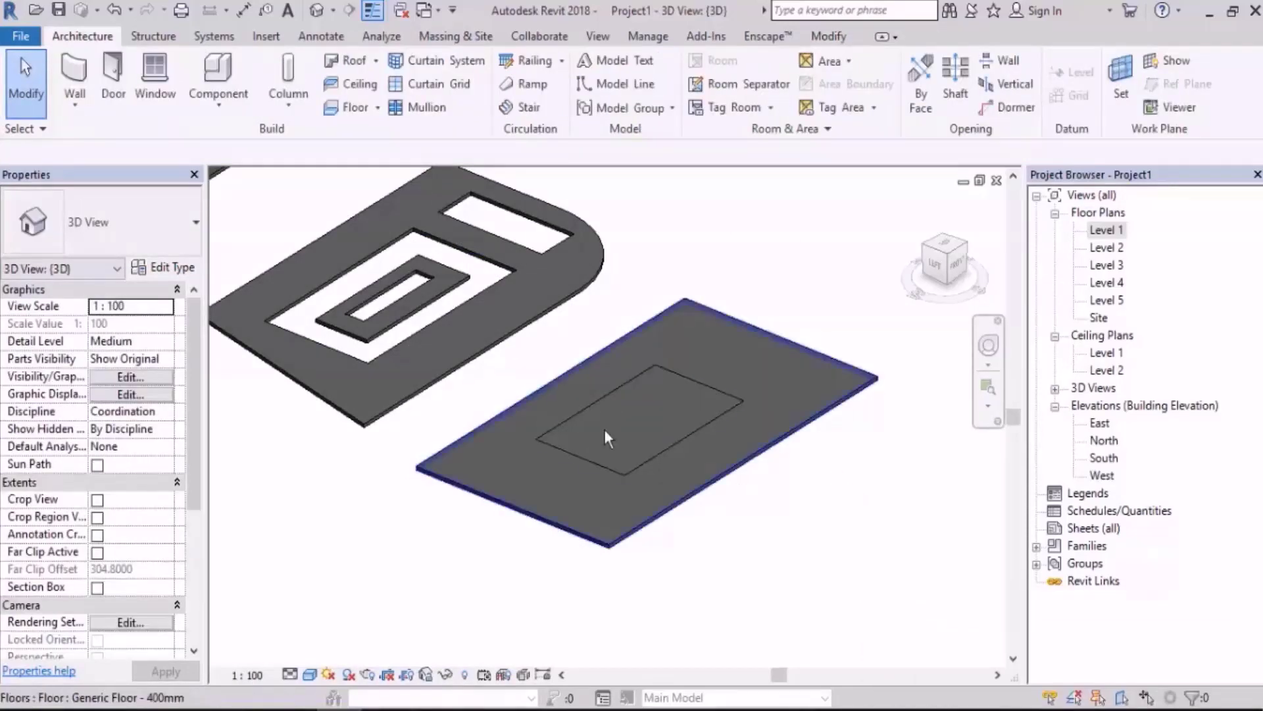
click(665, 424)
key(Delete)
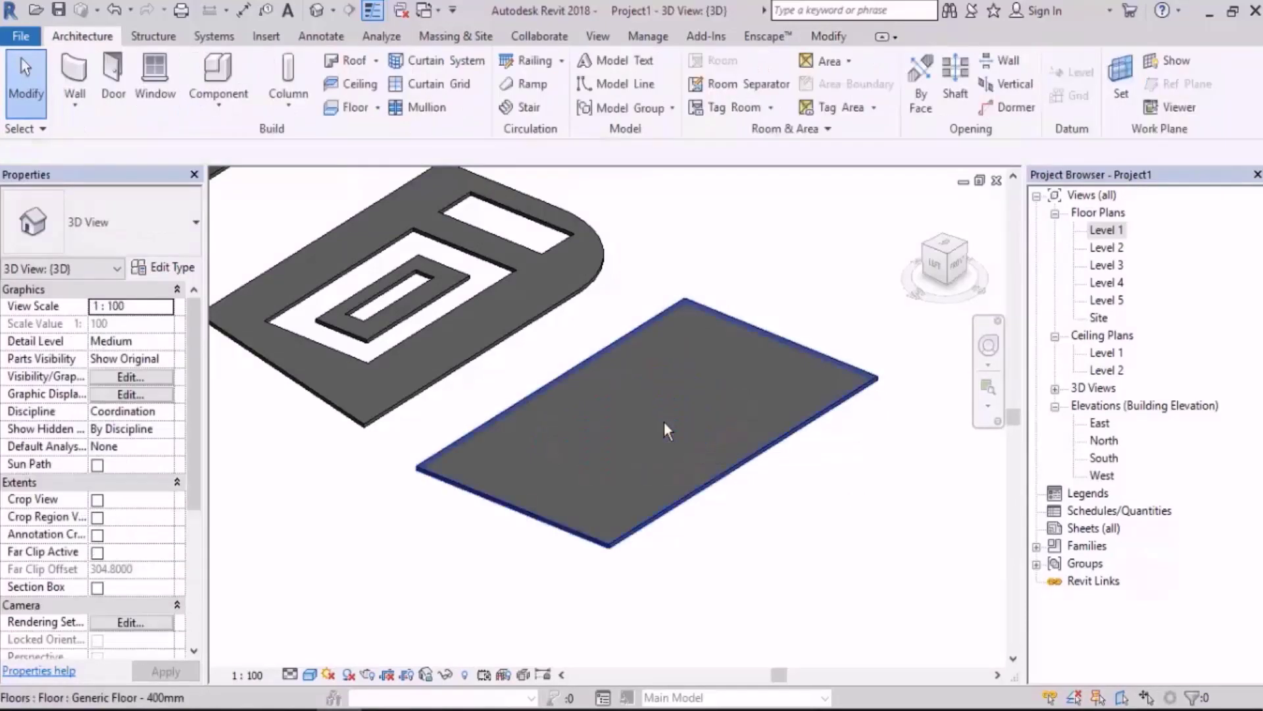
Edit the plain rectangular floor's boundary to add a 25 by 11 m rectangular opening, and finish the sketch.
click(658, 396)
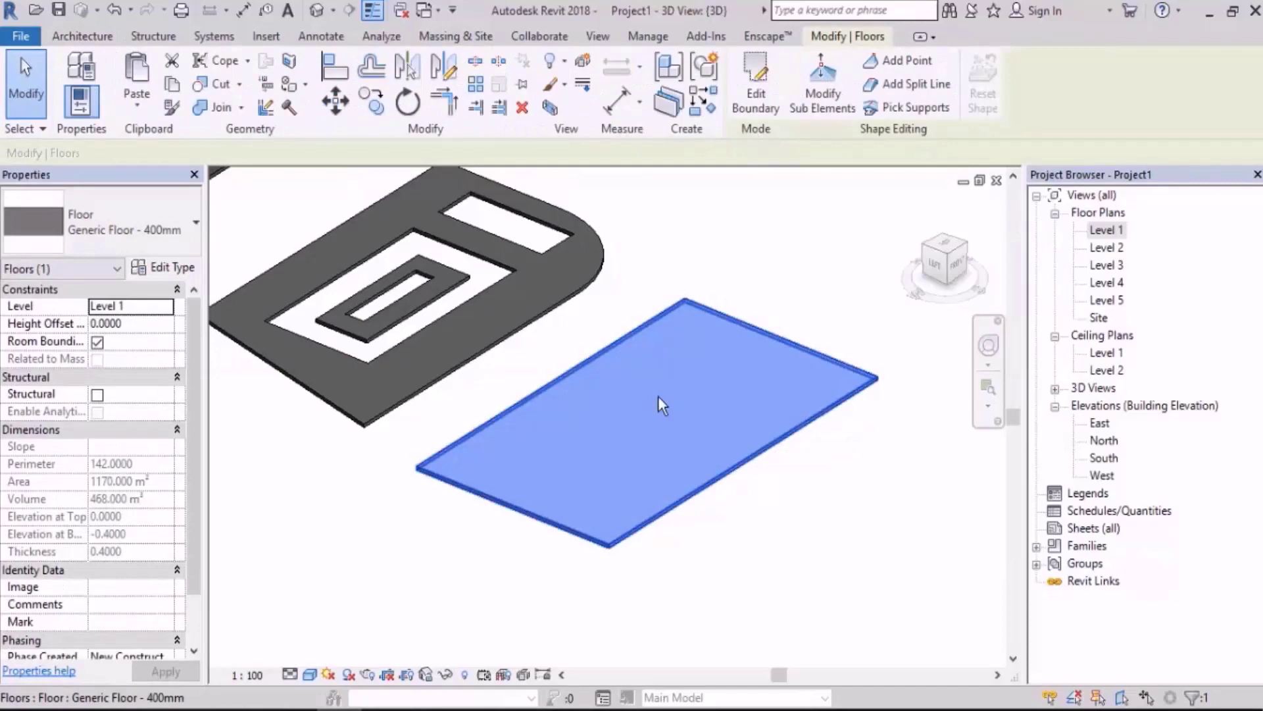
click(756, 92)
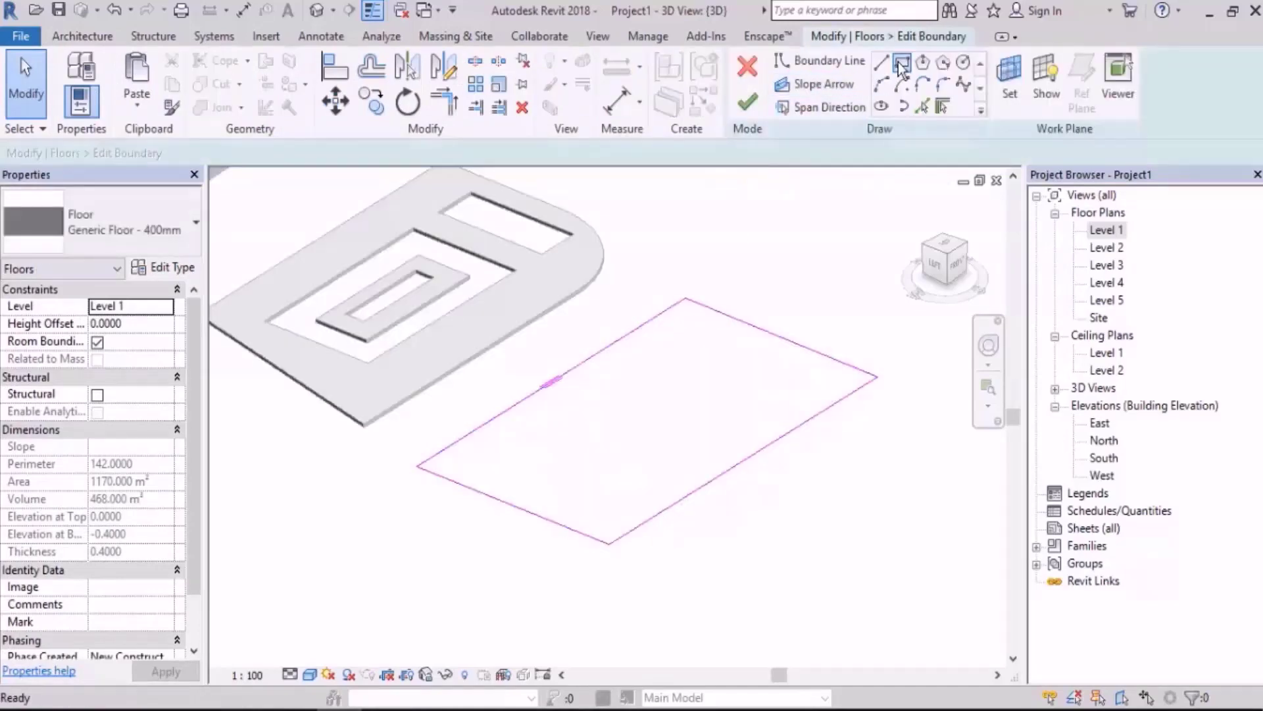
click(902, 61)
click(685, 358)
click(617, 481)
click(748, 102)
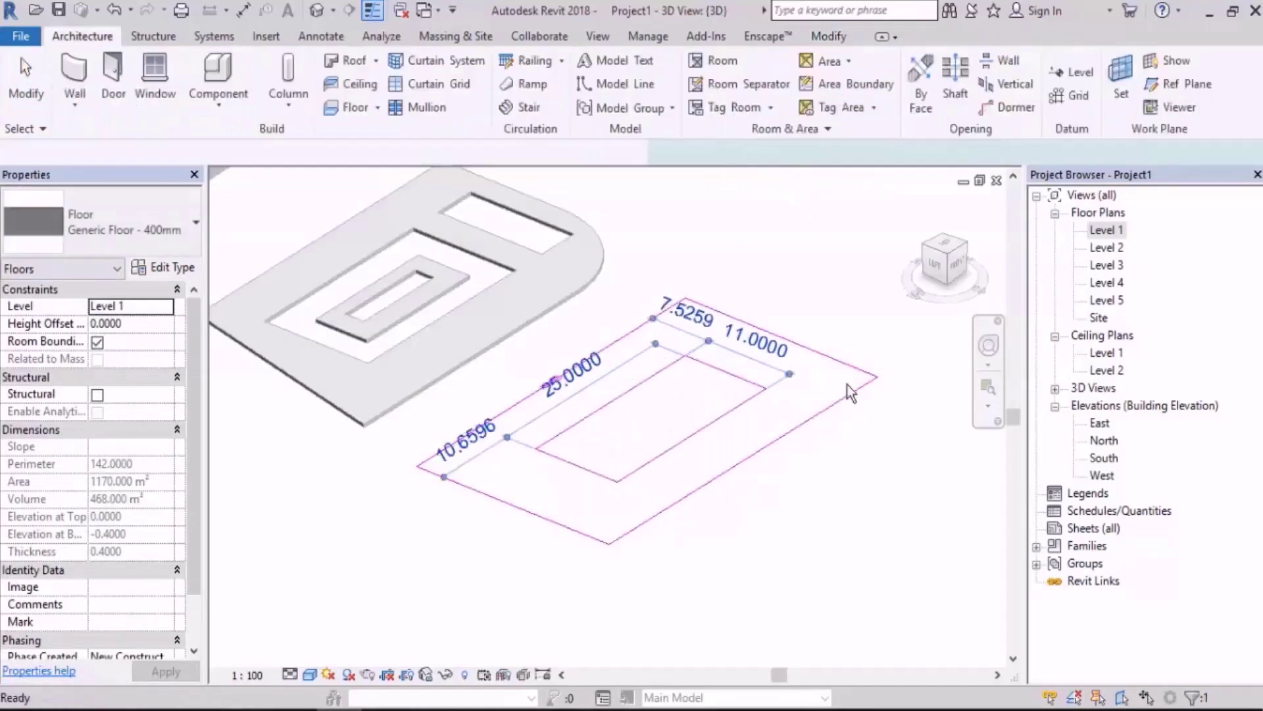
click(859, 508)
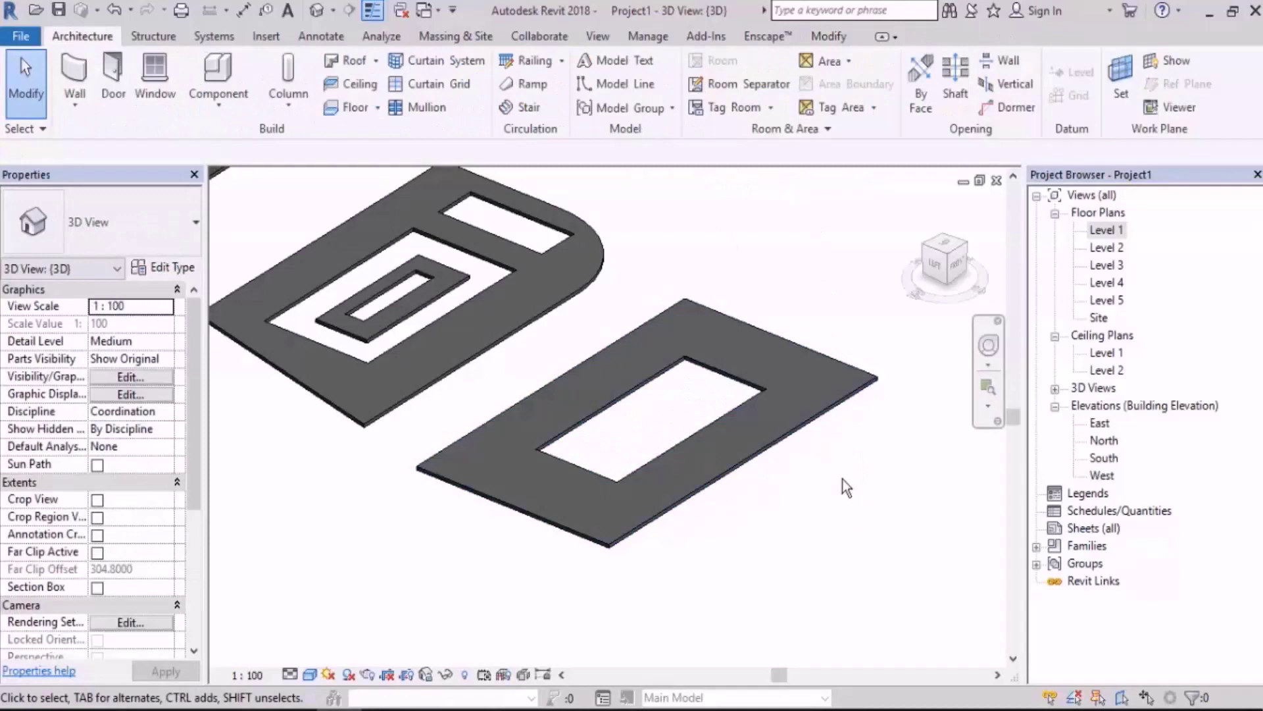
Delete both floors with openings beside the building.
scroll(812, 510, down, 3)
drag(788, 309, 610, 521)
key(Delete)
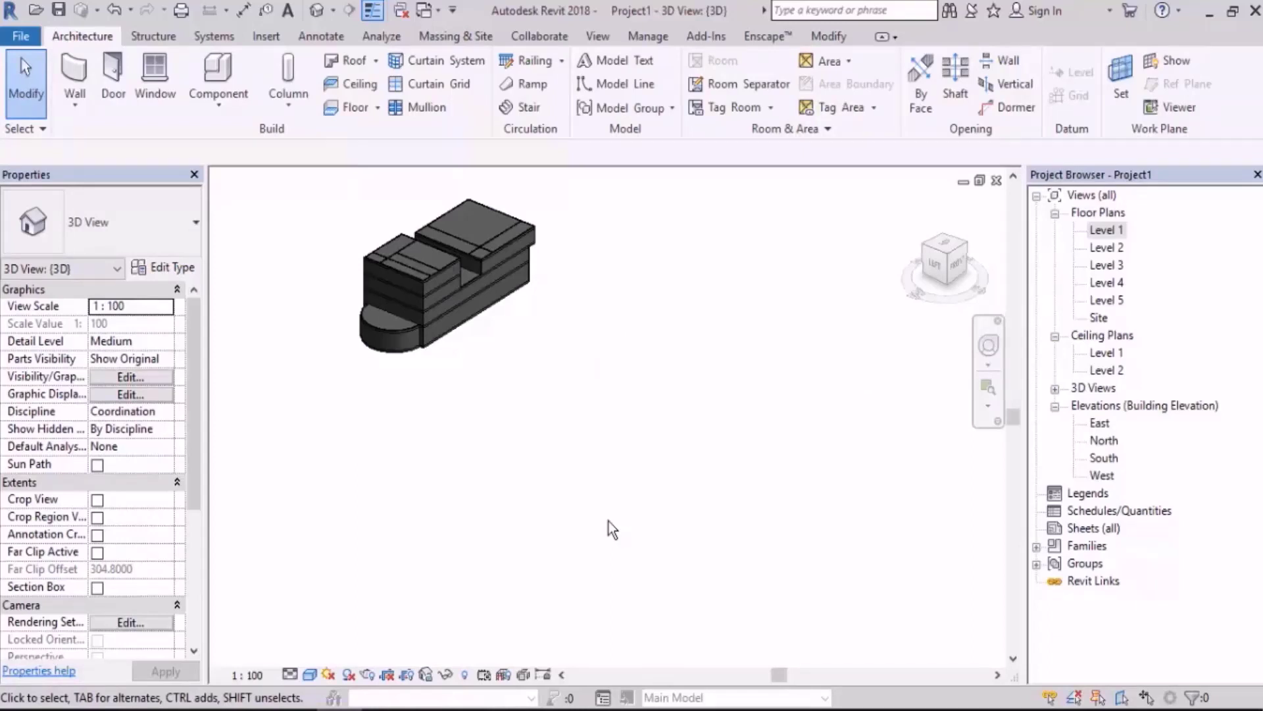
Select the Level 1 floor at the base of the building and examine its extent from several angles.
middle_drag(510, 350, 618, 421)
scroll(507, 328, up, 1)
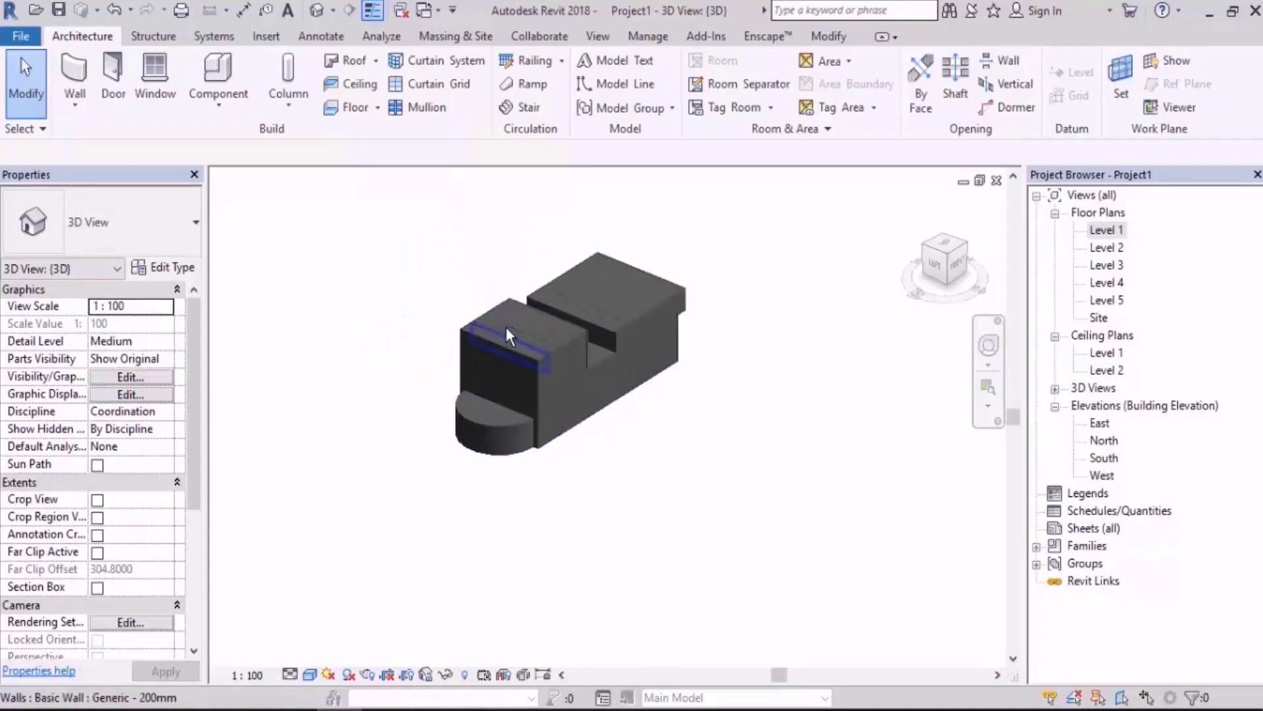
scroll(533, 341, up, 4)
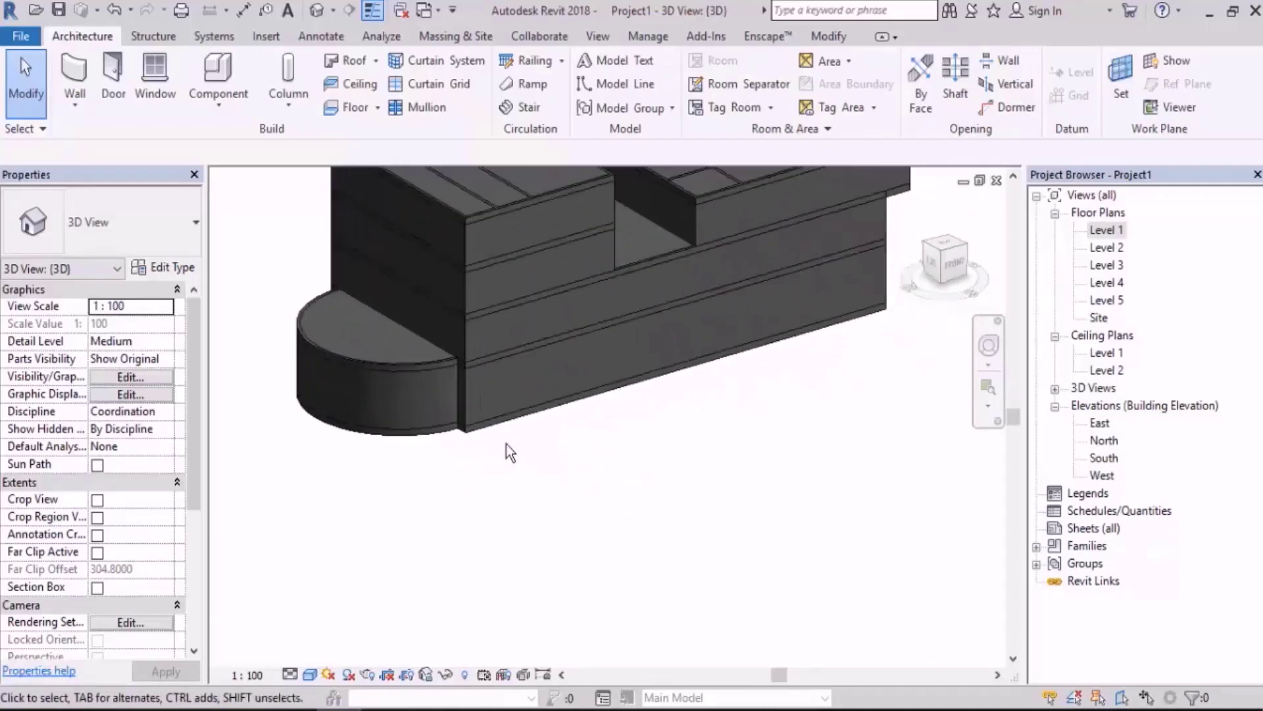
click(547, 417)
scroll(622, 424, down, 4)
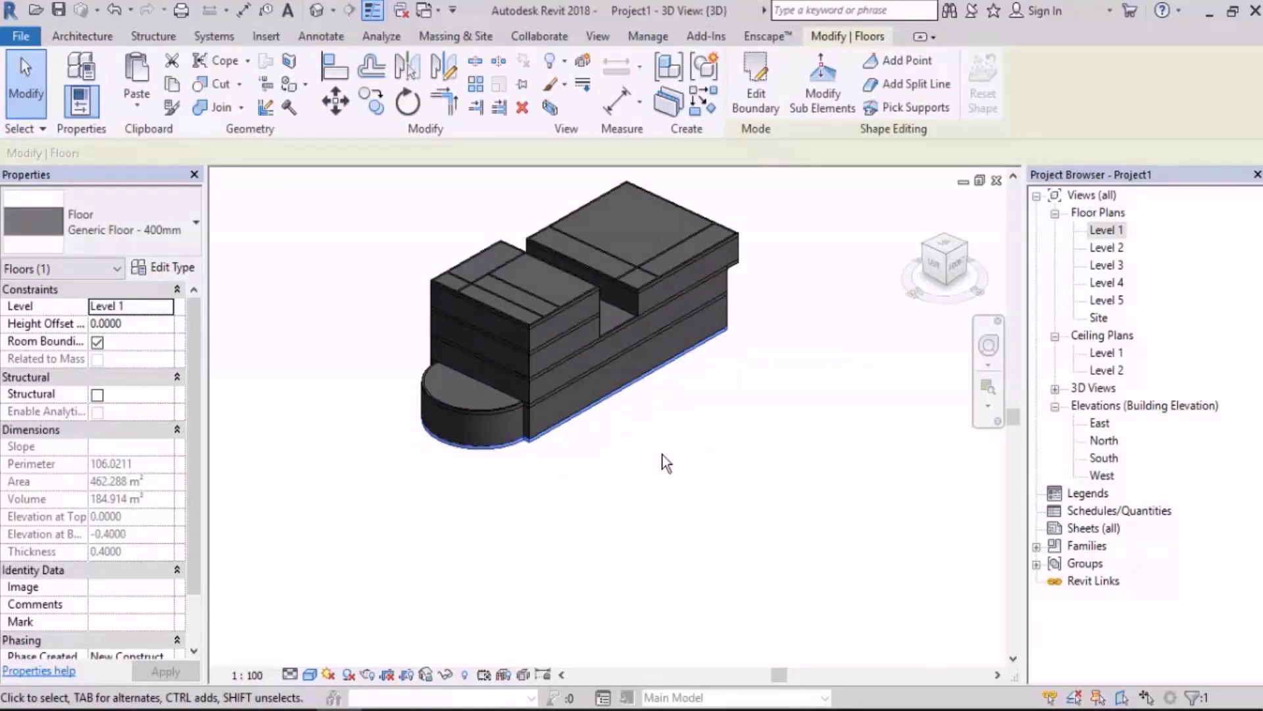
shift+middle_drag(645, 448, 797, 489)
click(796, 480)
mouse_move(776, 443)
shift+middle_down()
mouse_move(701, 426)
mouse_move(775, 429)
mouse_move(771, 438)
shift+middle_up()
In the Level 1 floor plan, create a rectangular floor of about 3408 m² surrounding the building, and show it in 3D.
double_click(1107, 230)
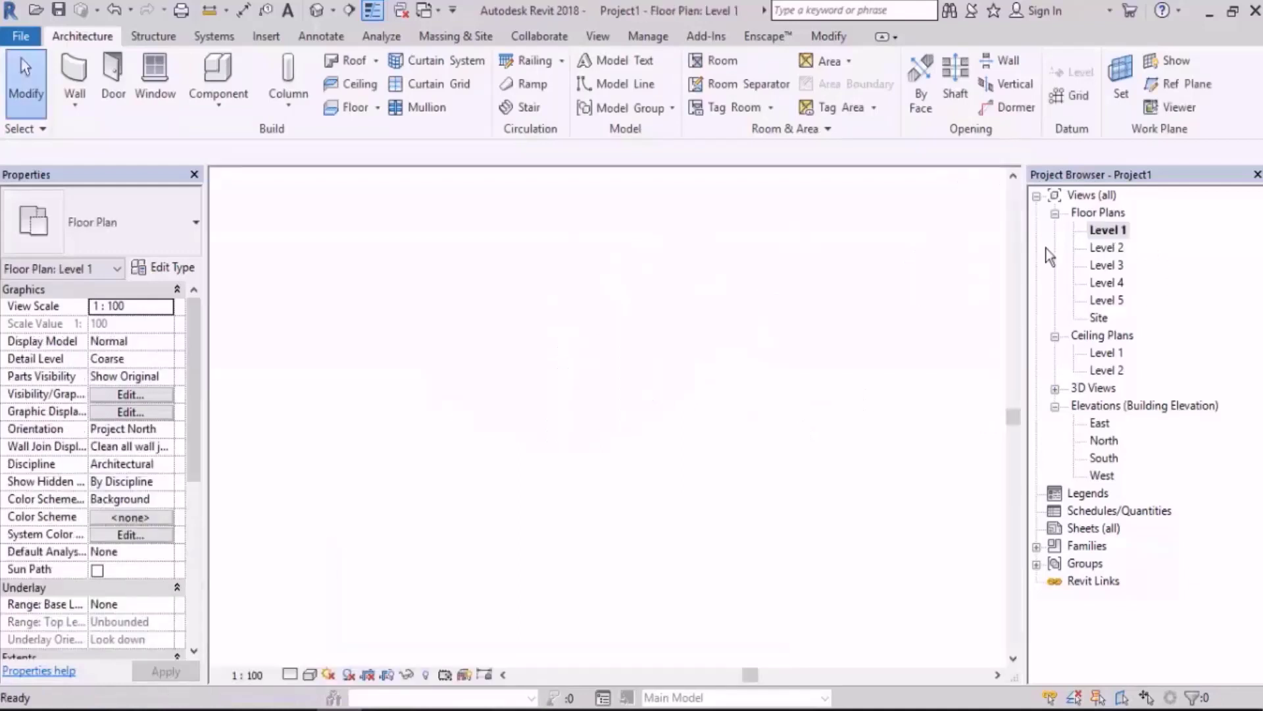
scroll(690, 358, down, 5)
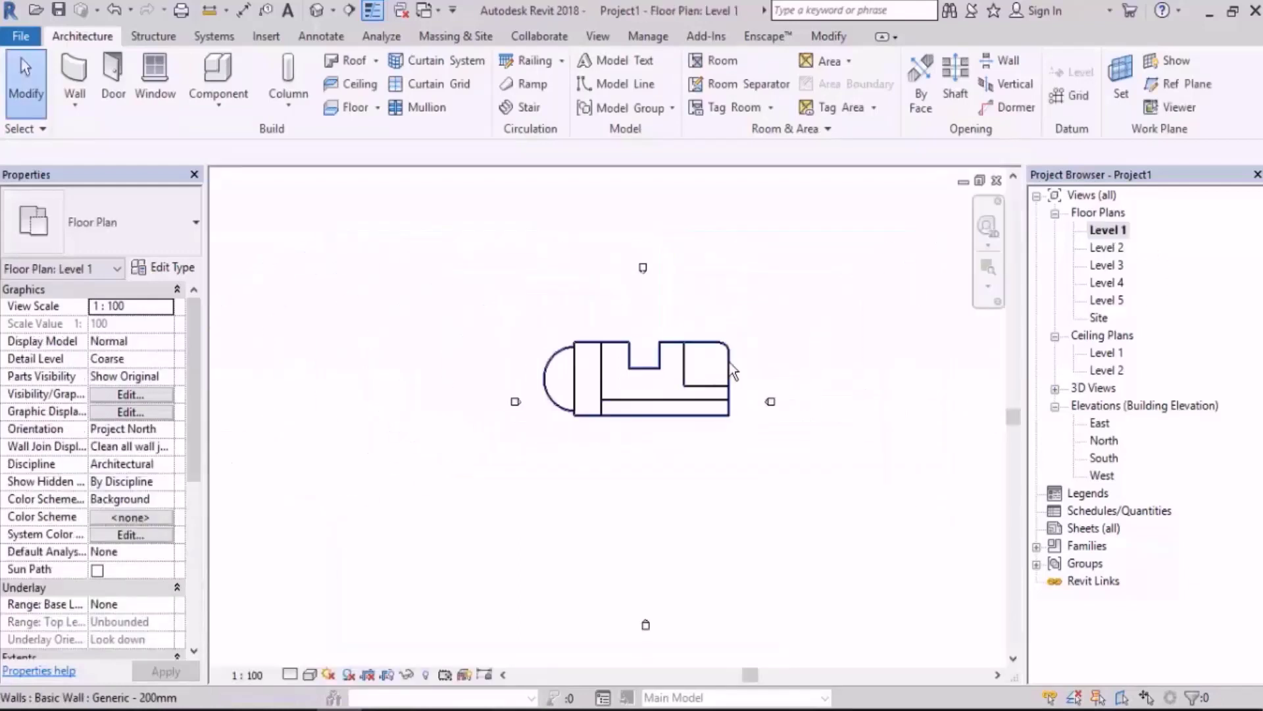
click(349, 111)
click(902, 63)
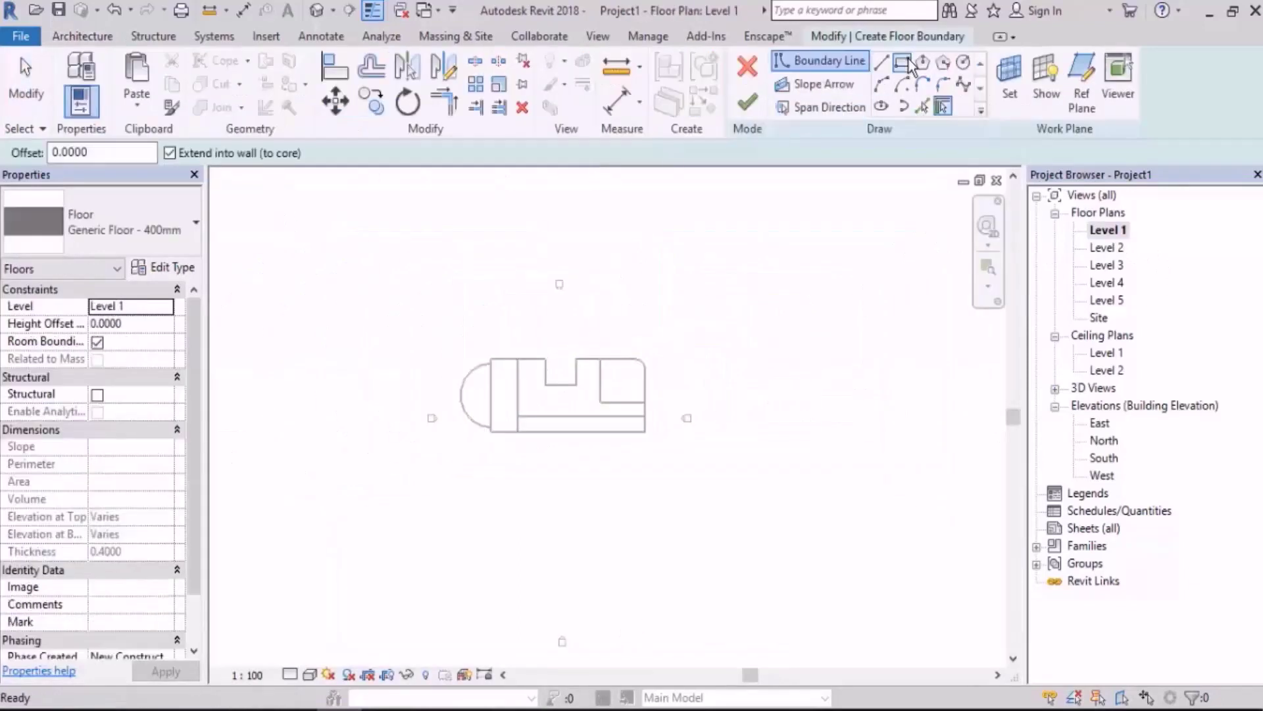
click(733, 268)
click(378, 520)
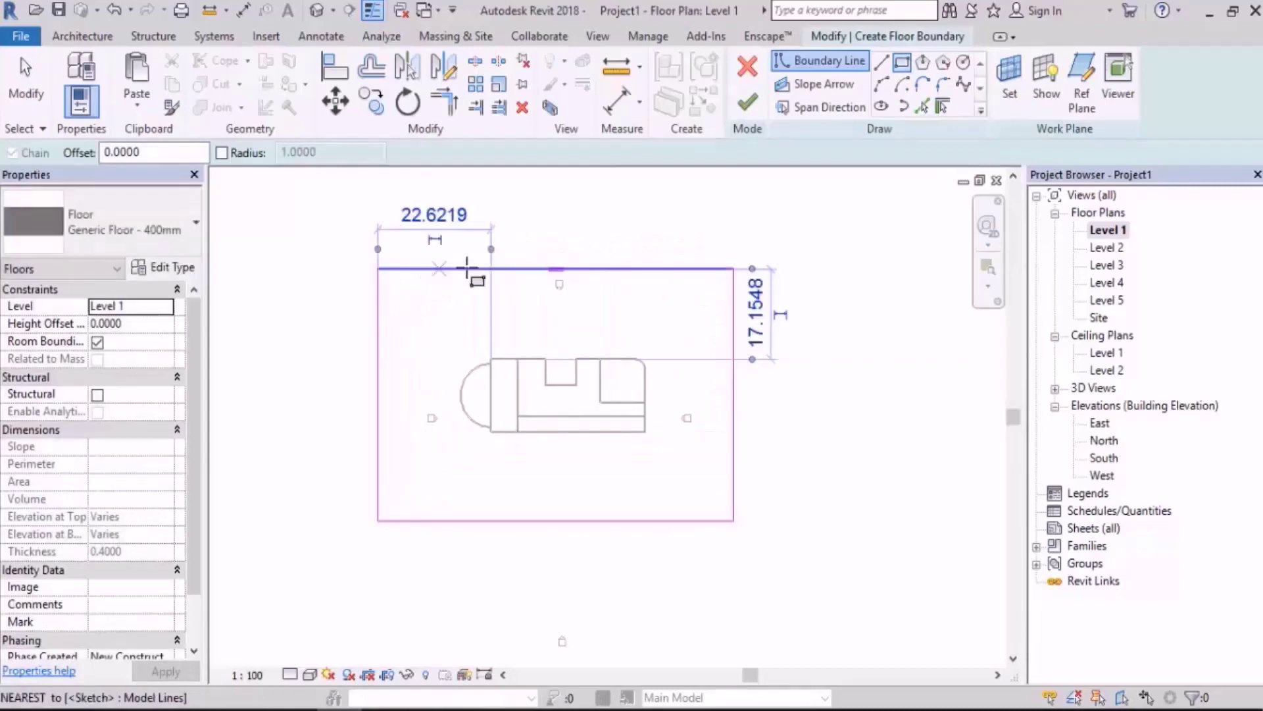
click(317, 10)
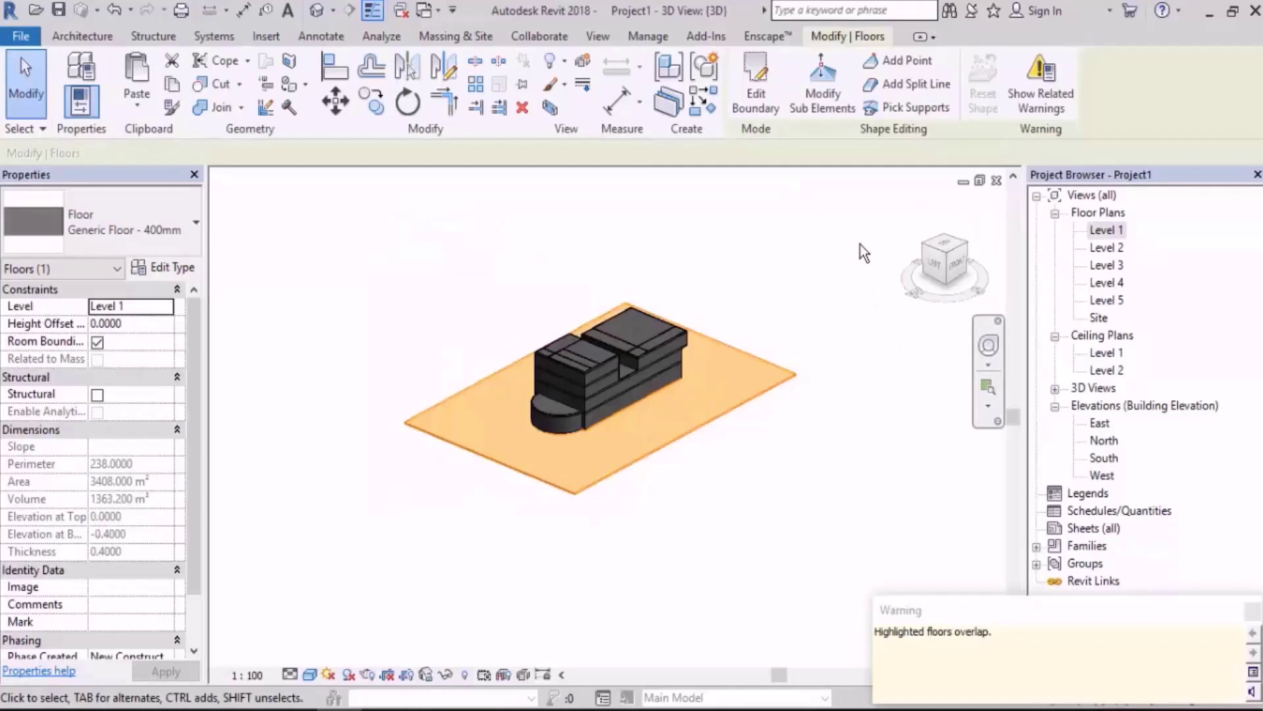
Return to the Level 1 floor plan and open the large surrounding floor's boundary for editing.
click(1108, 232)
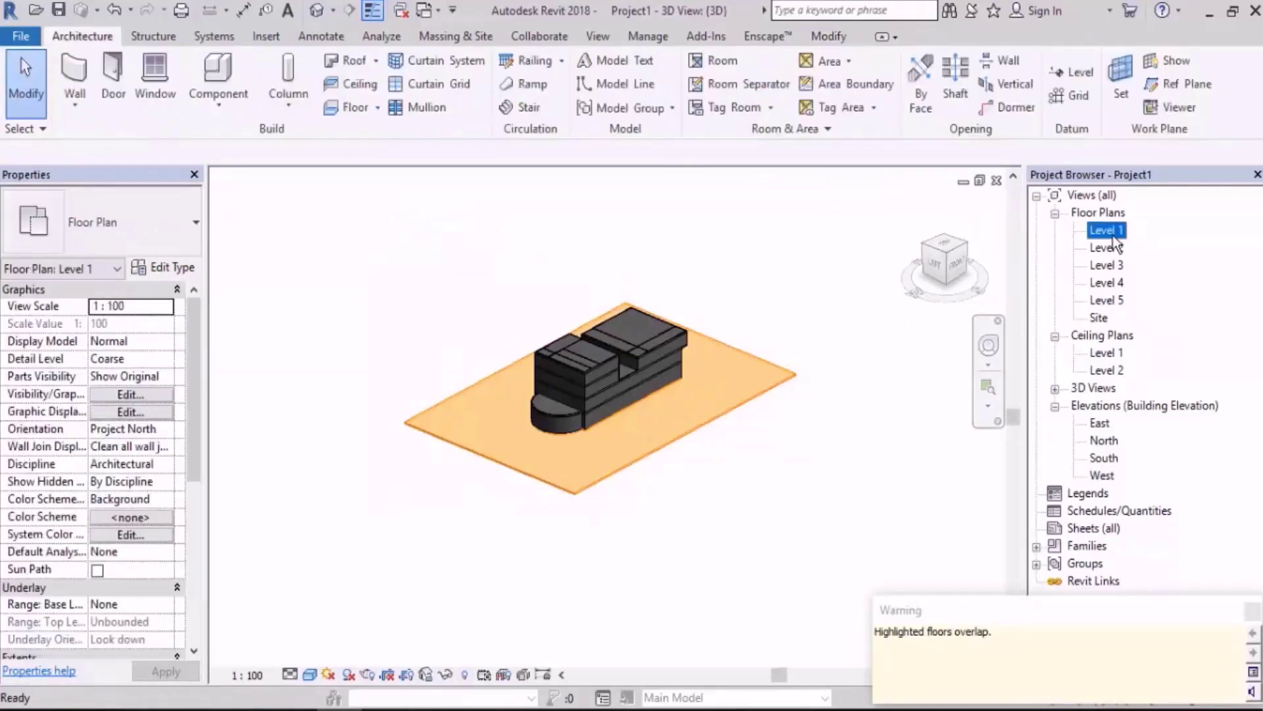
double_click(1108, 231)
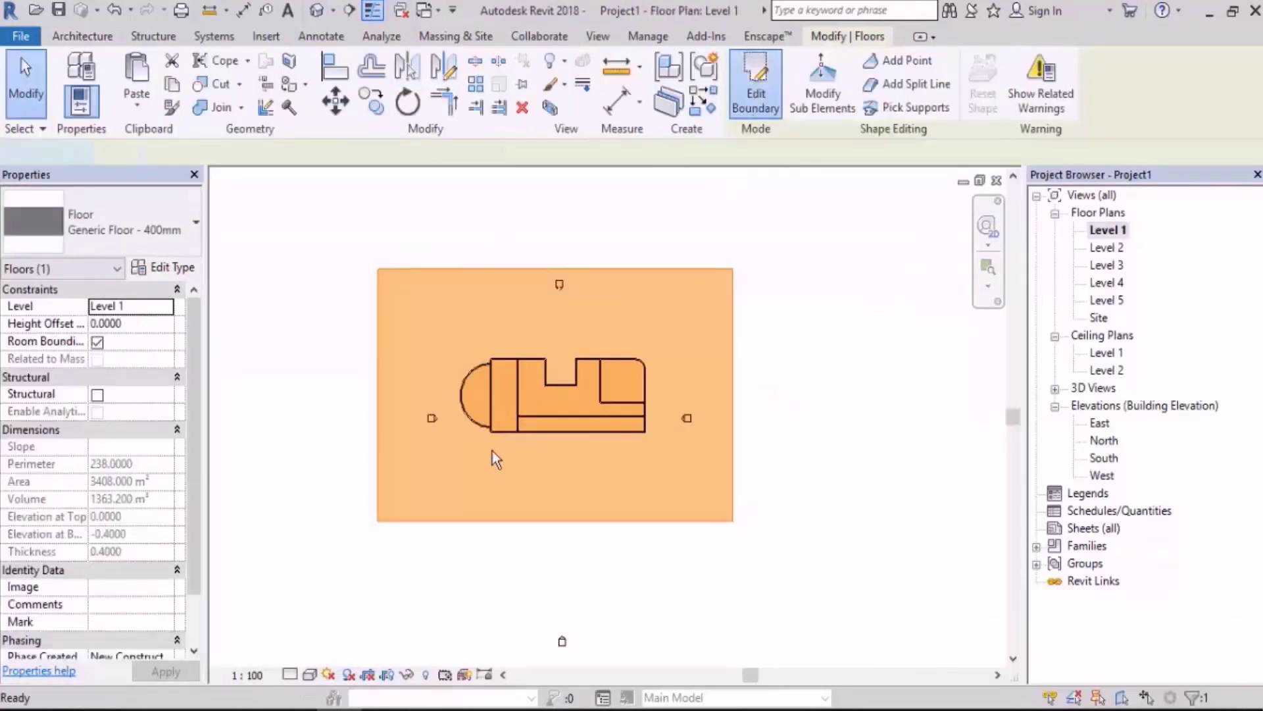
double_click(496, 458)
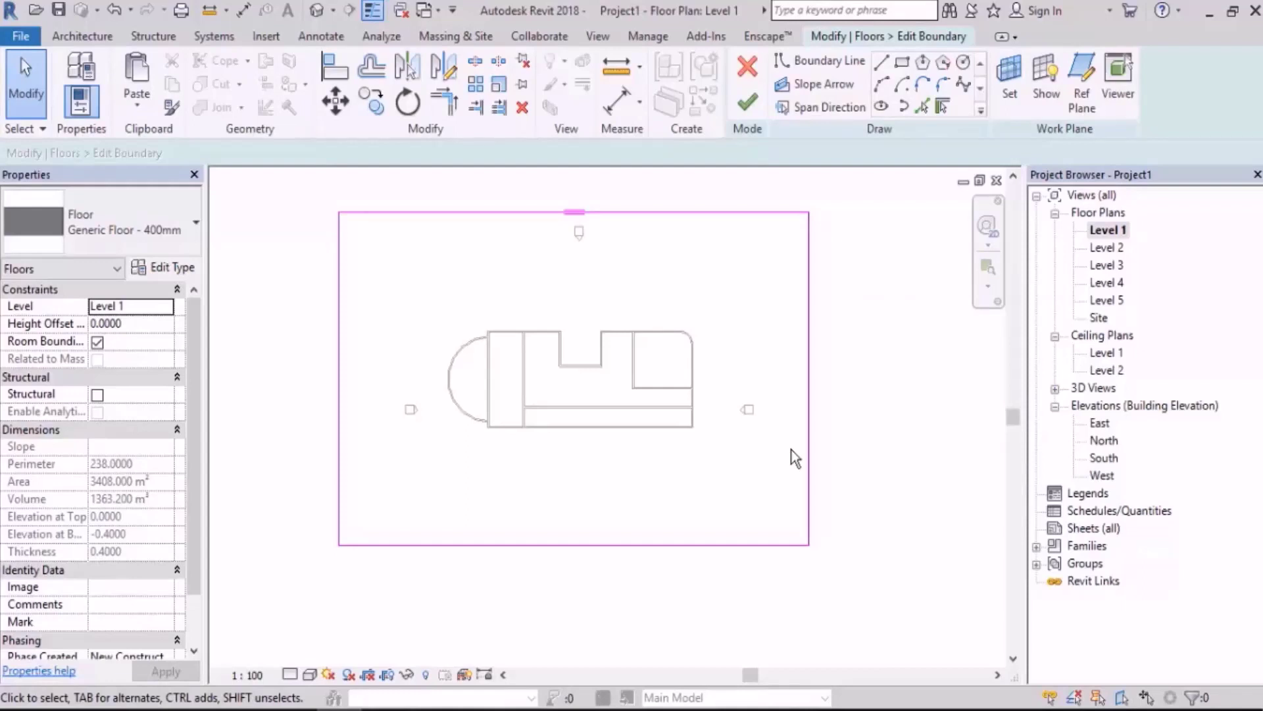
Finish the boundary sketch of the rectangular ground floor around the building, and delete that floor in the 3D view.
scroll(628, 339, up, 2)
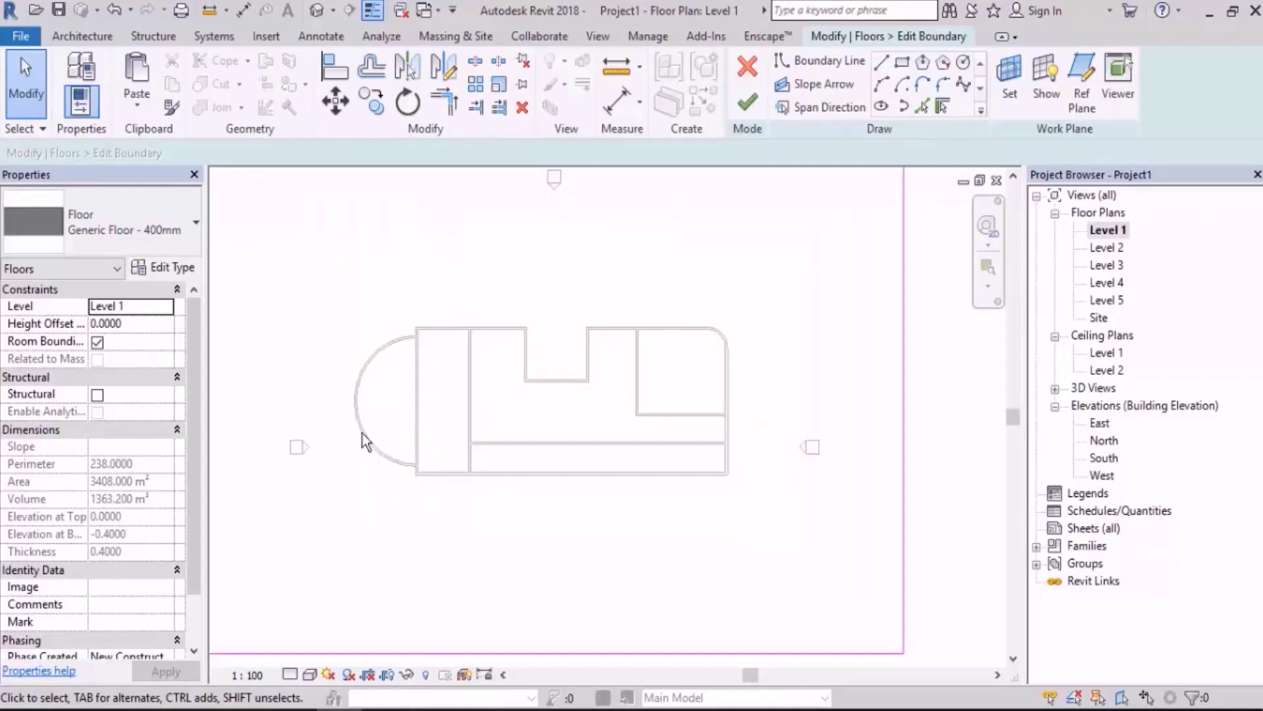
scroll(747, 375, down, 1)
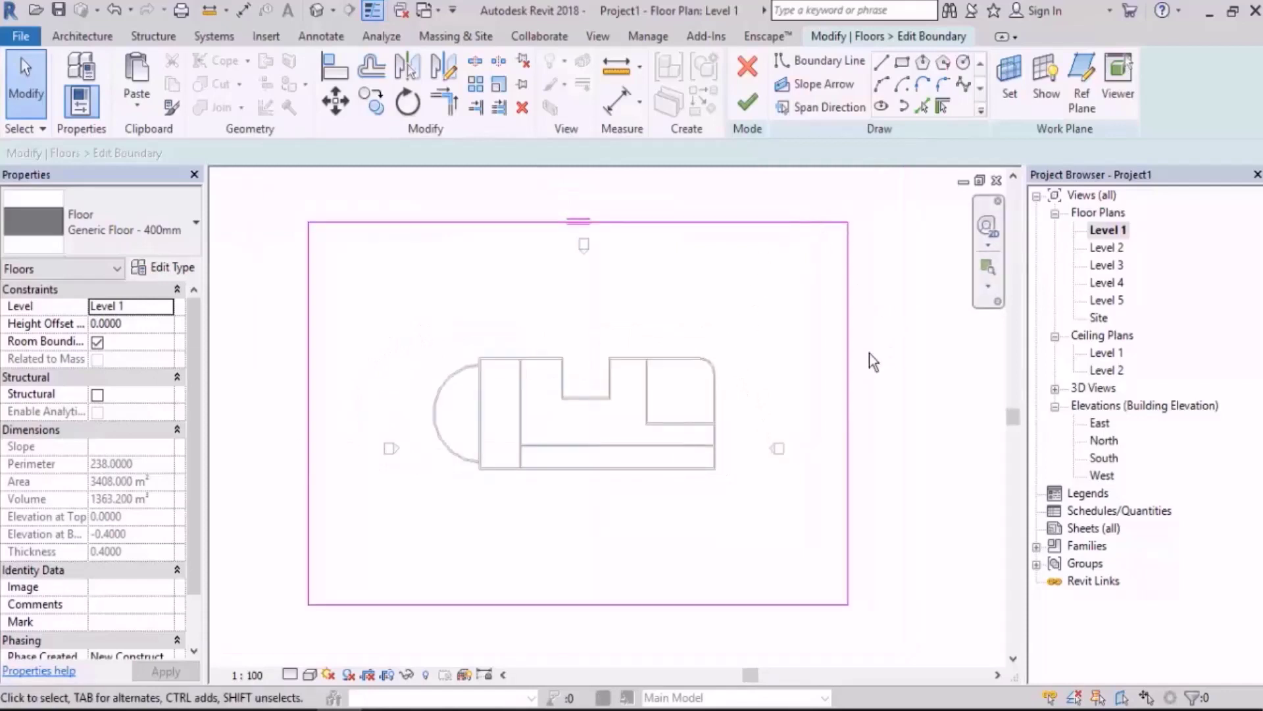
click(748, 102)
click(752, 321)
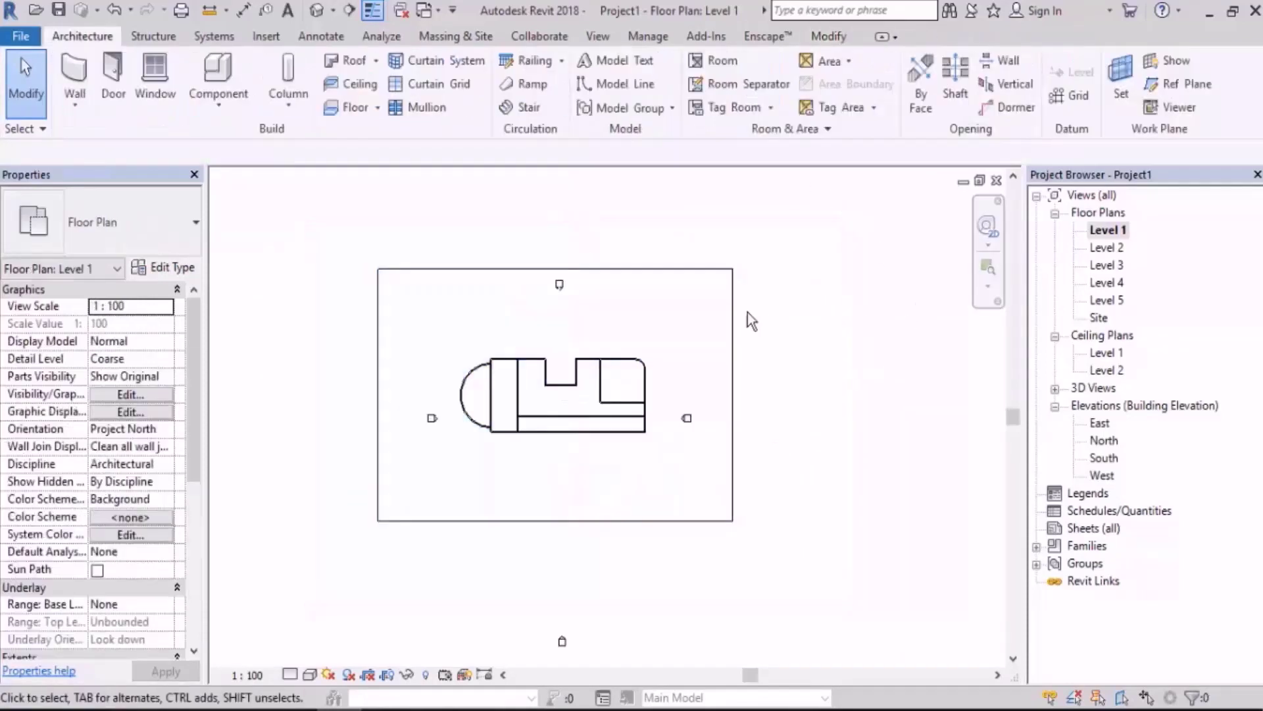
click(318, 10)
click(710, 397)
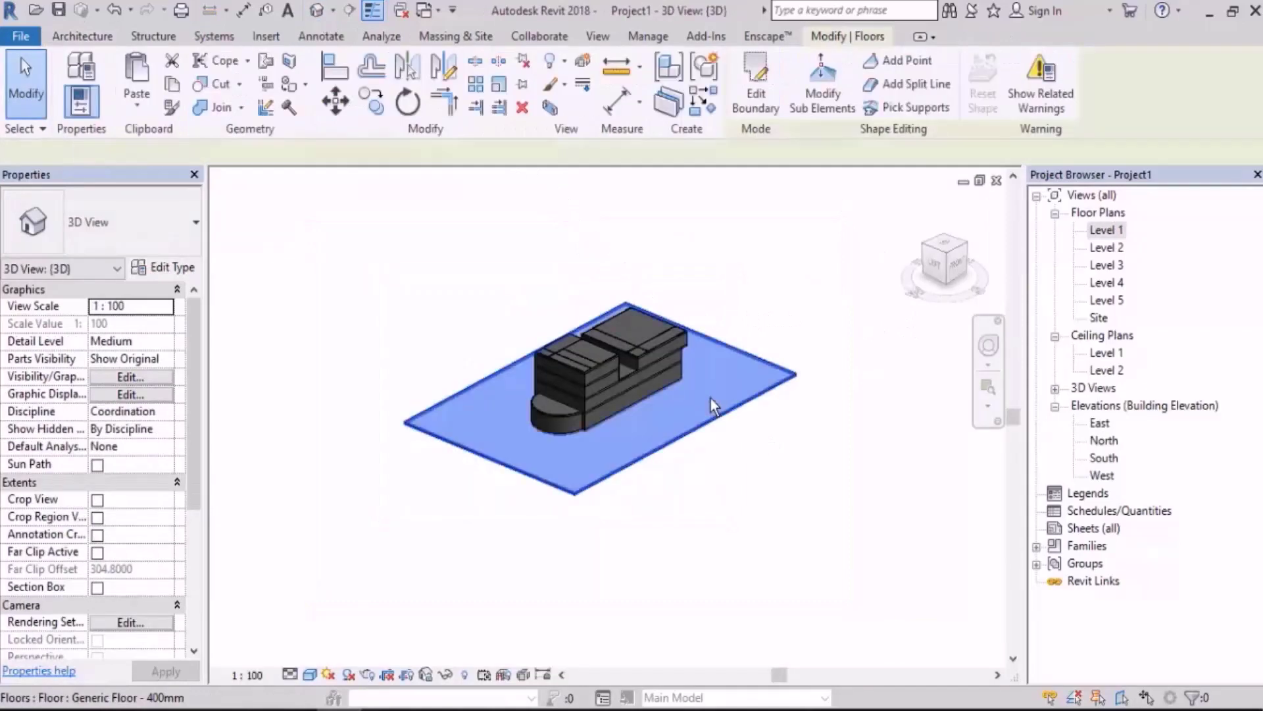
key(Delete)
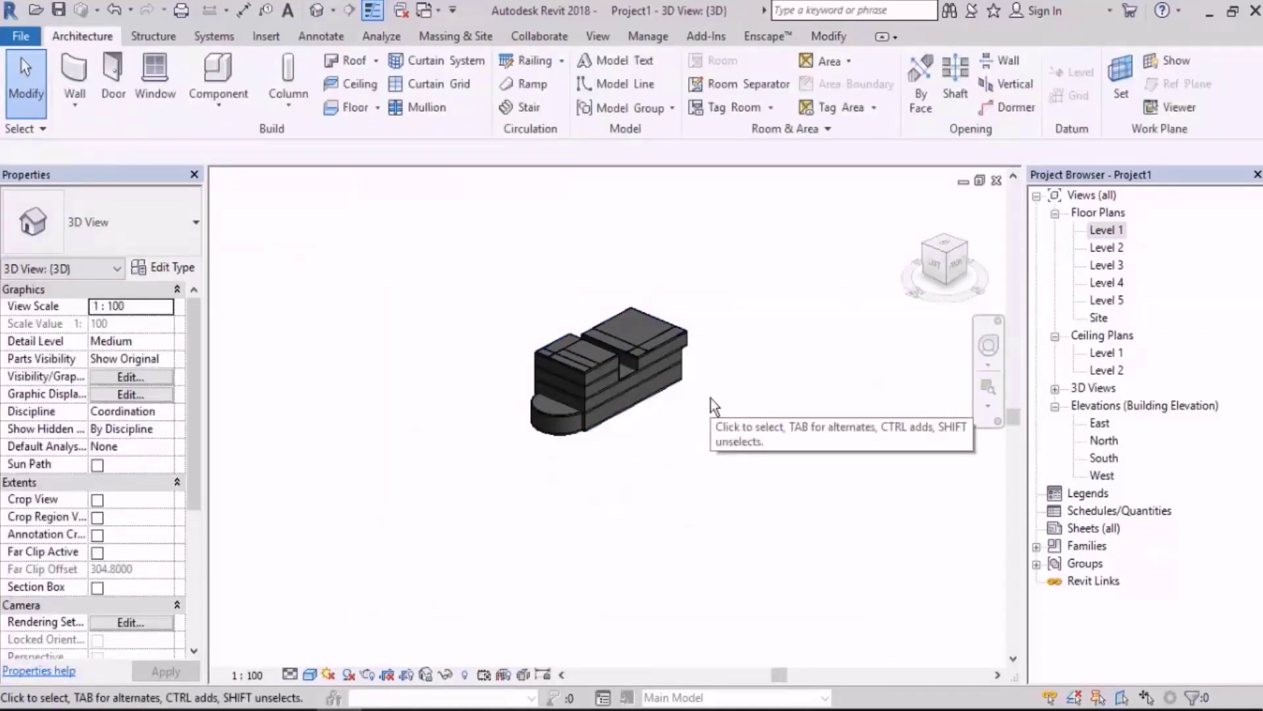
Select the building's own floor slab in the Level 1 plan and copy it to the clipboard.
scroll(615, 393, up, 5)
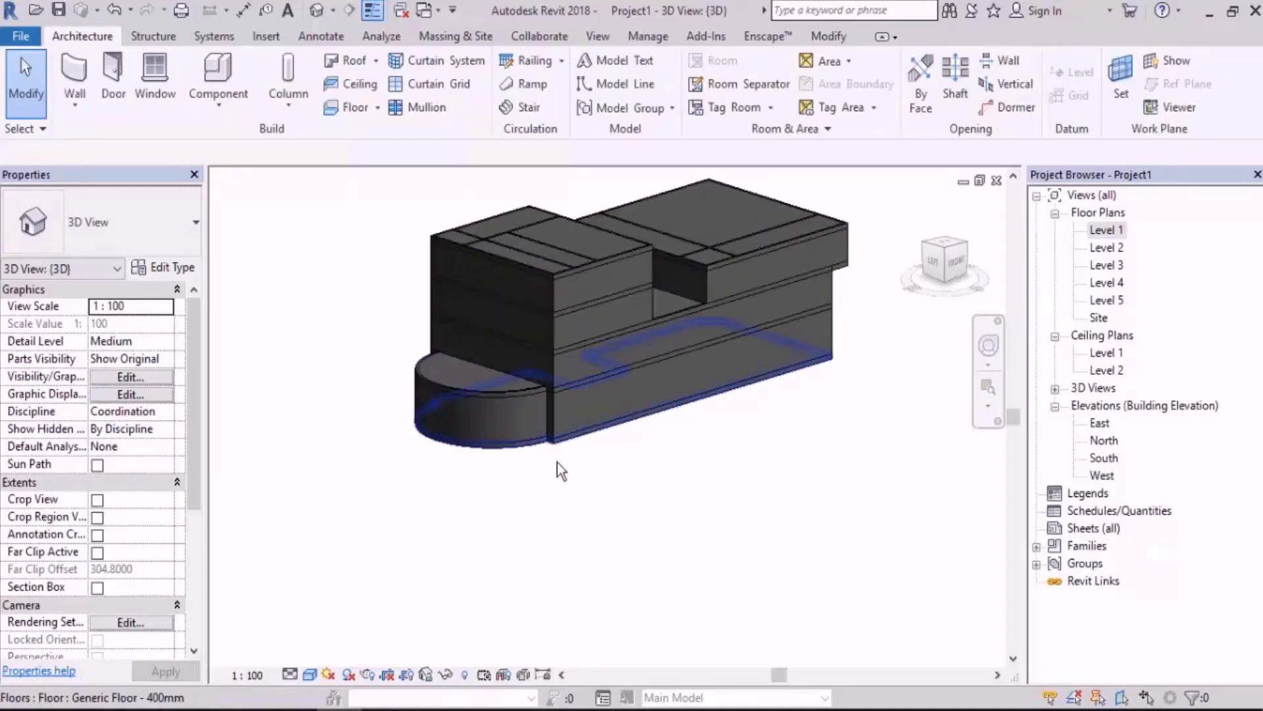
click(554, 453)
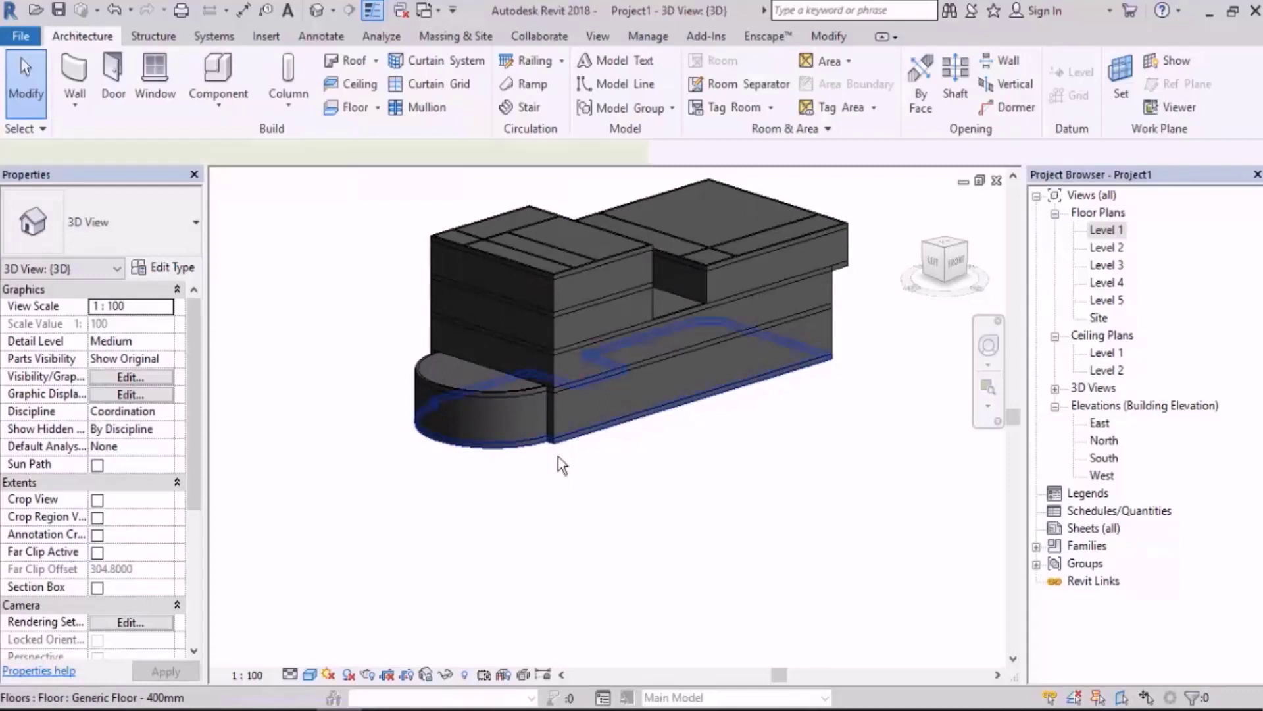
scroll(533, 406, down, 3)
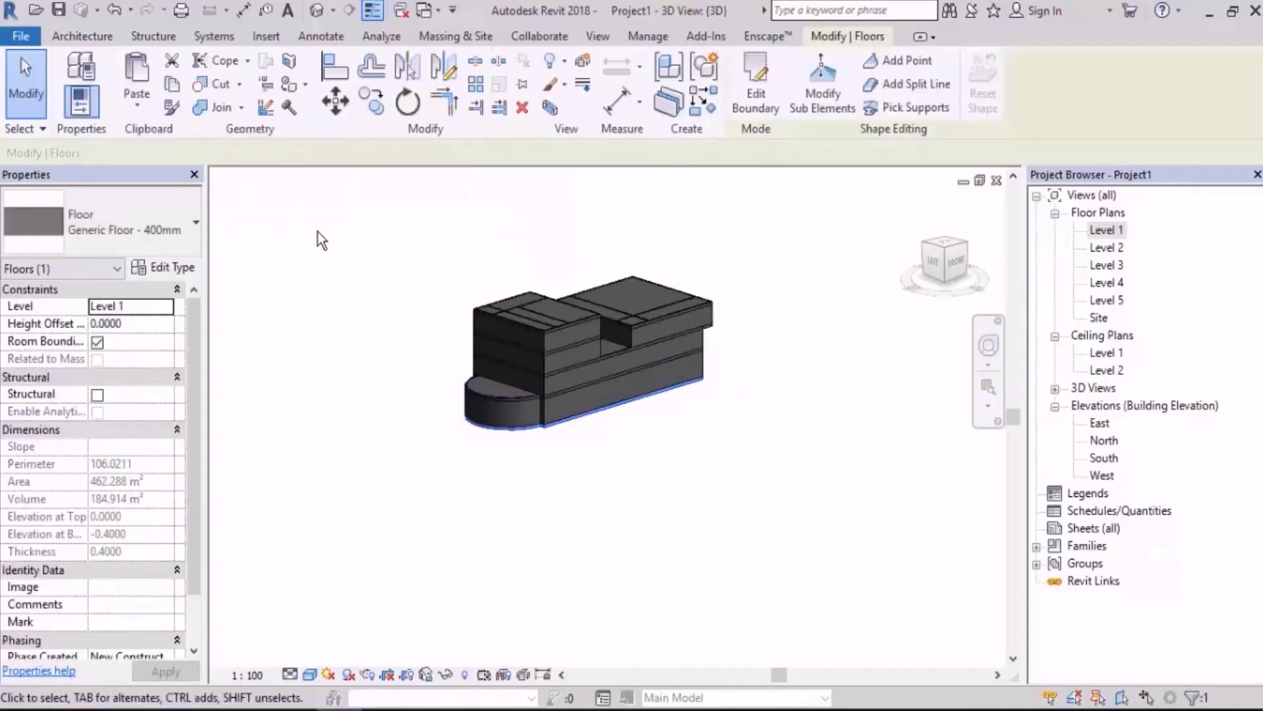
click(138, 108)
double_click(1107, 229)
scroll(461, 429, up, 2)
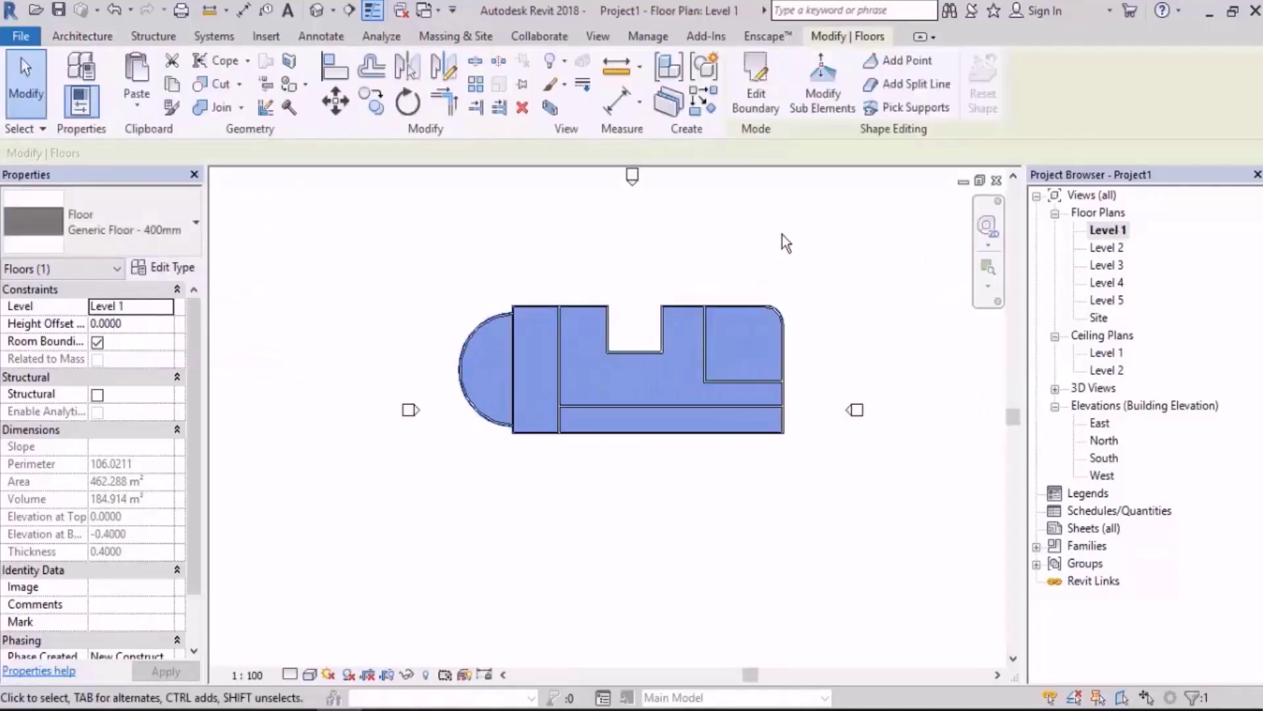
click(783, 234)
click(749, 323)
click(170, 85)
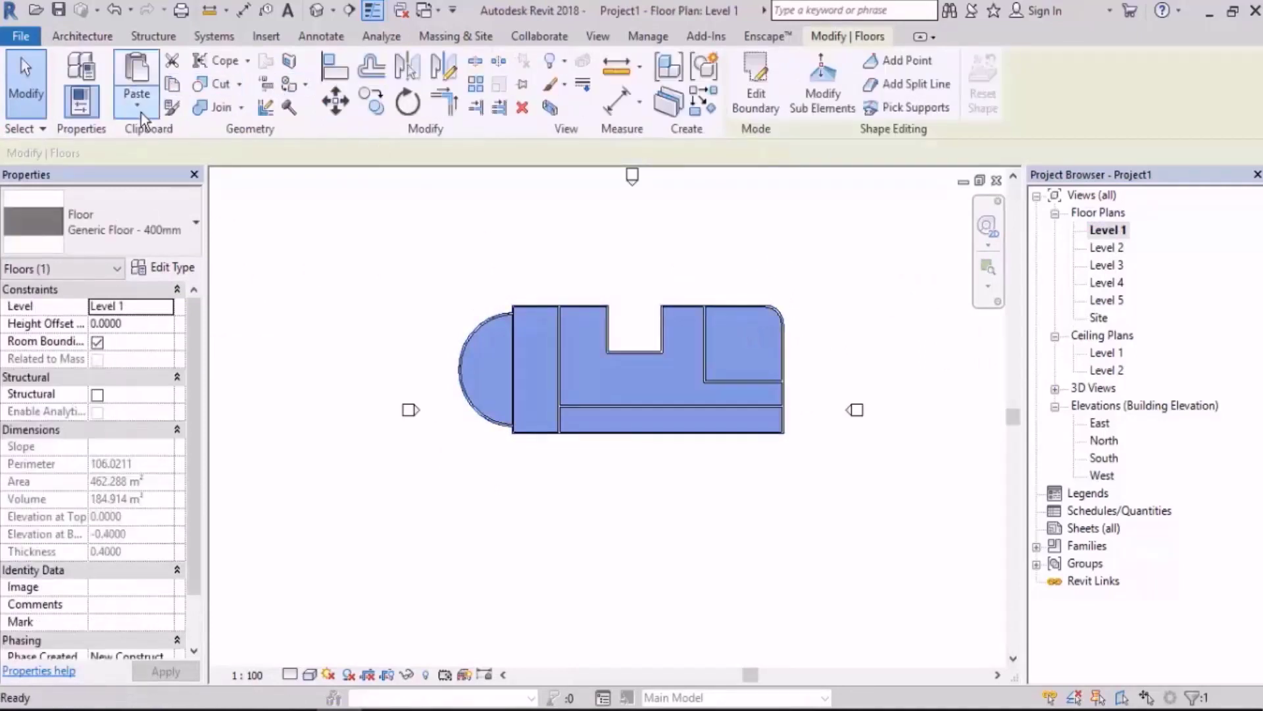
Paste a duplicate of the building's Level 1 floor aligned to the same place in the 3D view.
click(140, 112)
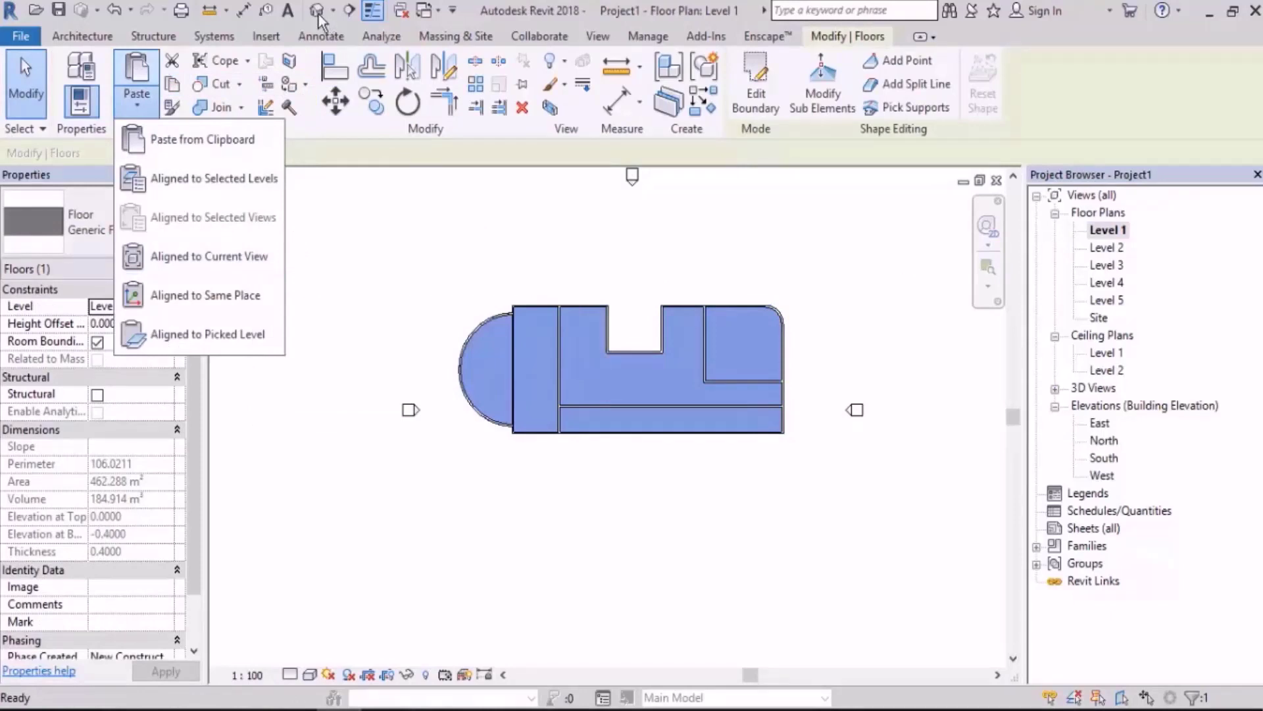
click(681, 316)
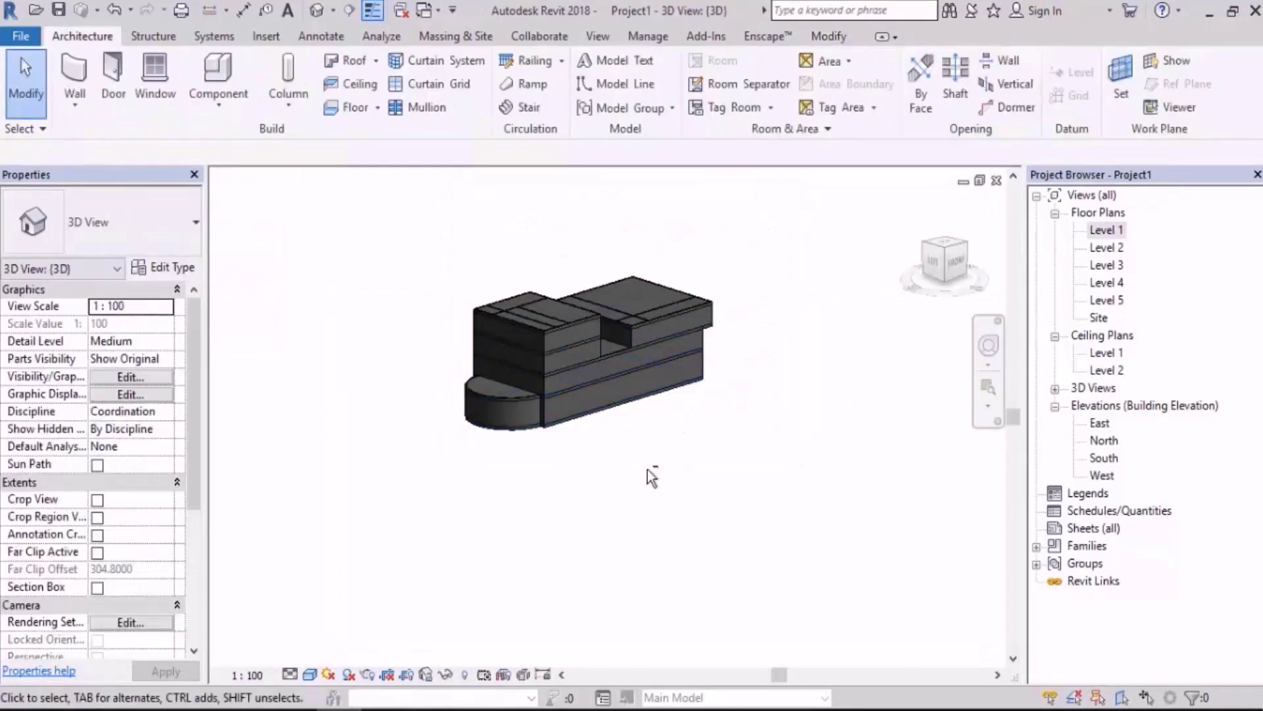
shift+middle_drag(647, 469, 512, 320)
click(512, 321)
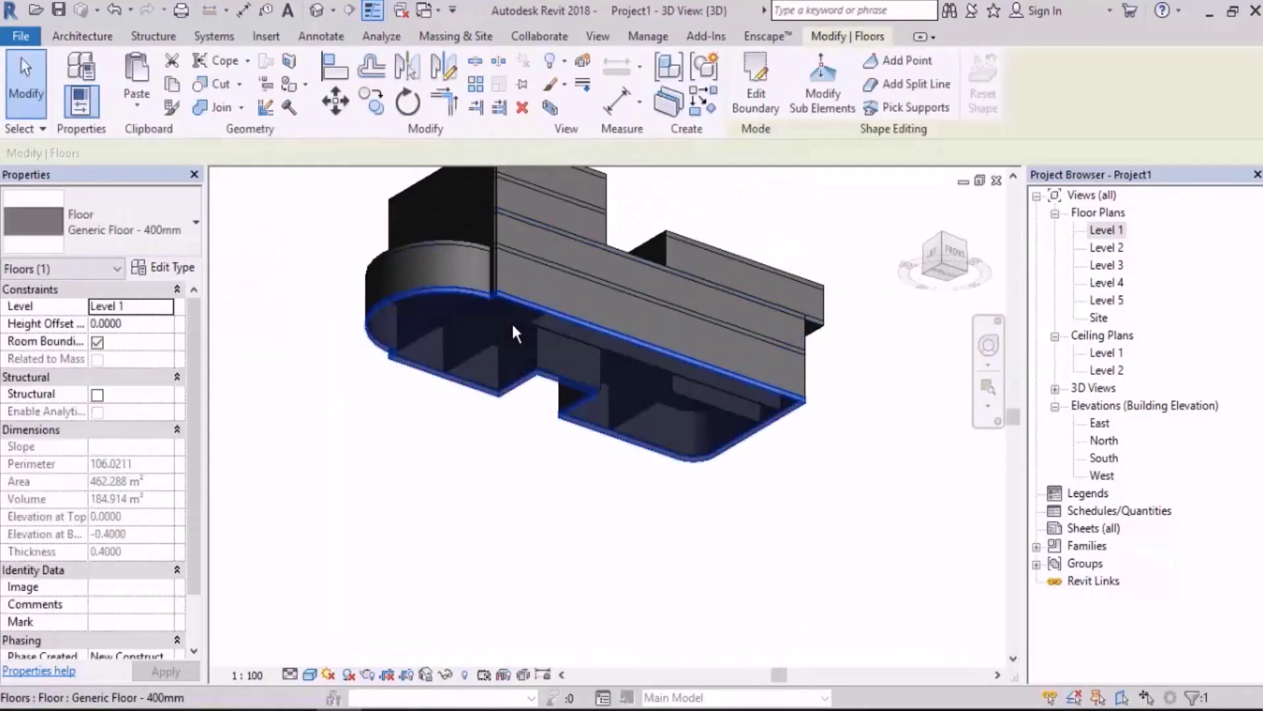
click(138, 104)
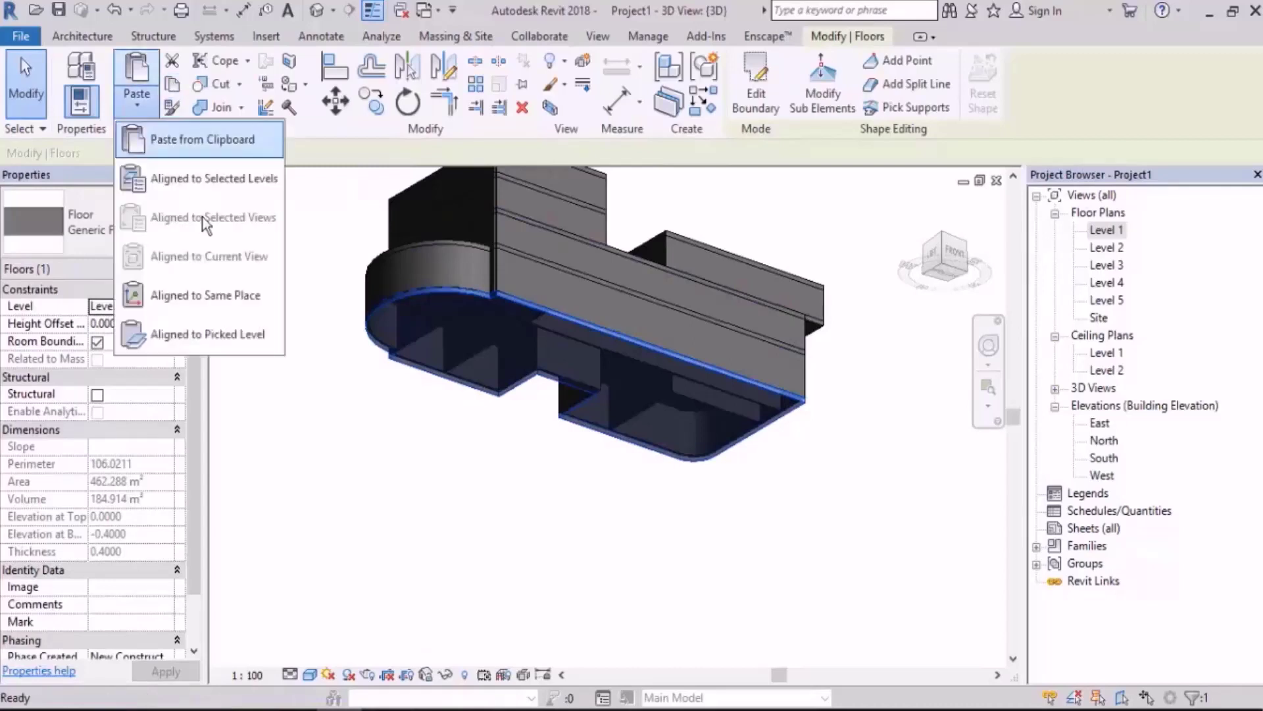
click(230, 294)
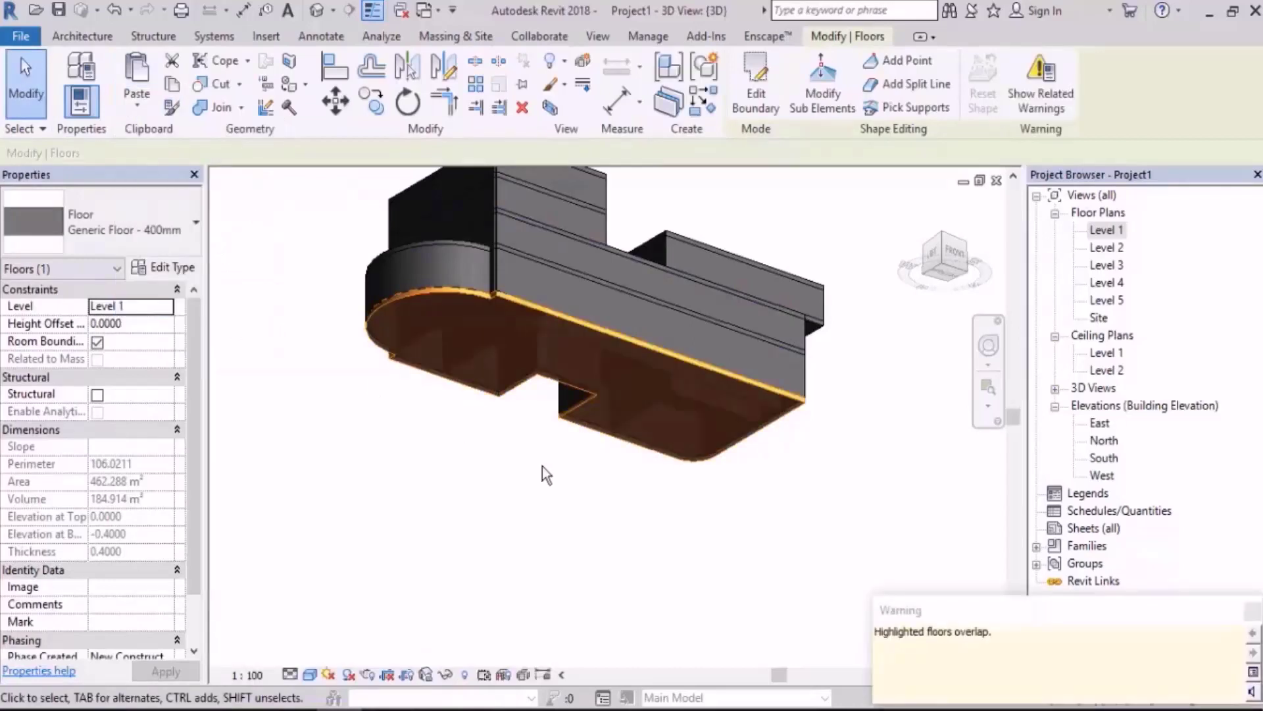
Move one of the two overlapping floors out from under the building.
click(477, 413)
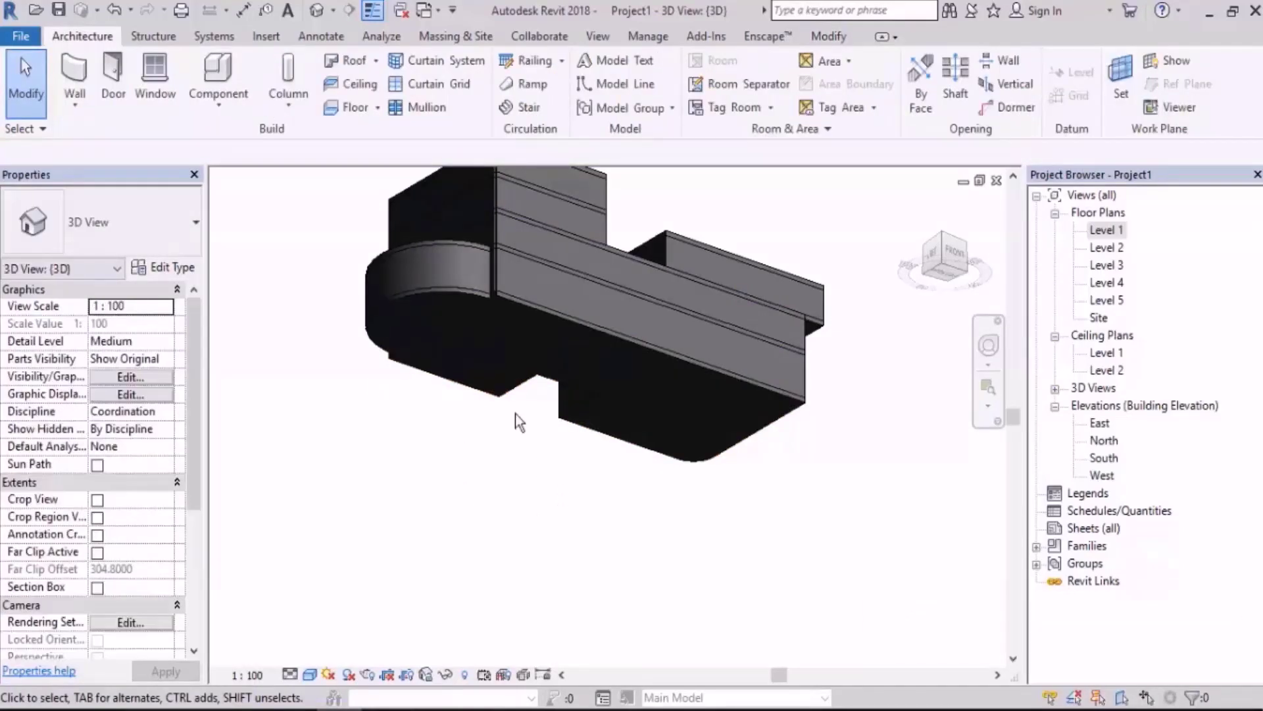
click(601, 338)
shift+middle_drag(601, 339, 687, 346)
drag(473, 376, 421, 431)
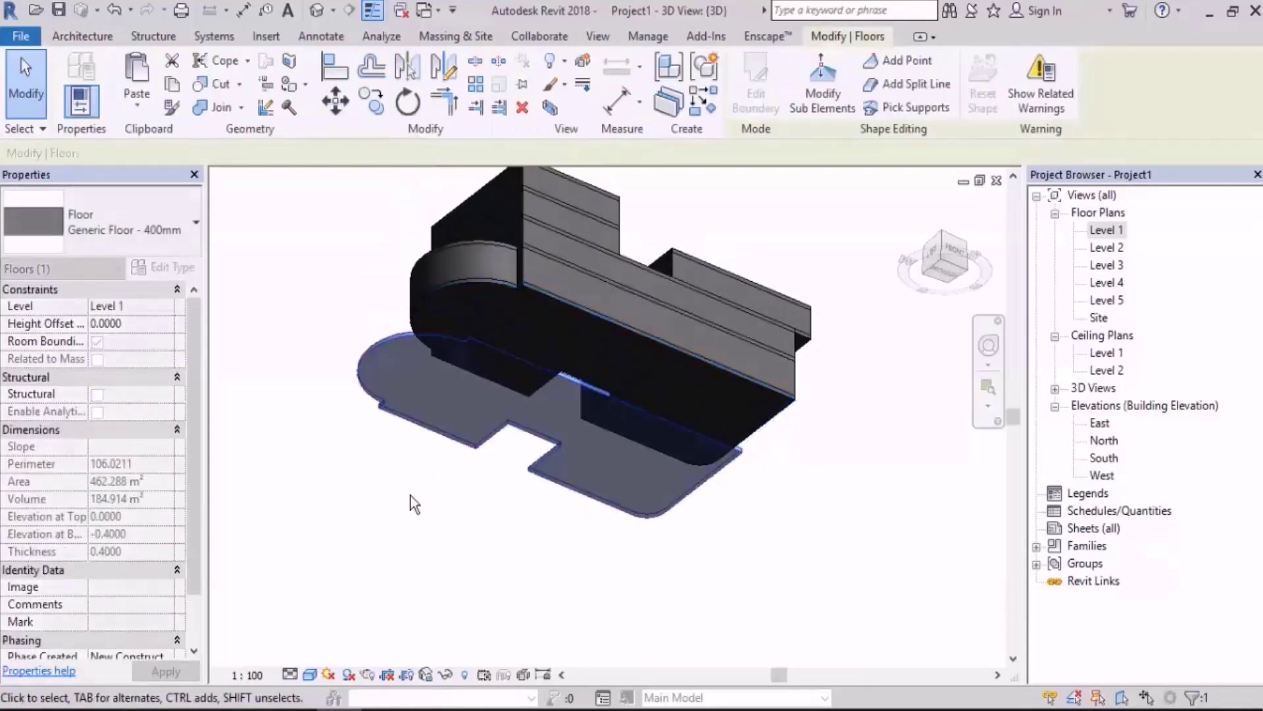
click(411, 499)
Compare the displaced floor in Hidden Line and Shaded display, and undo its move.
mouse_move(551, 471)
shift+middle_down()
mouse_move(573, 428)
mouse_move(573, 458)
mouse_move(508, 492)
shift+middle_up()
key(h)
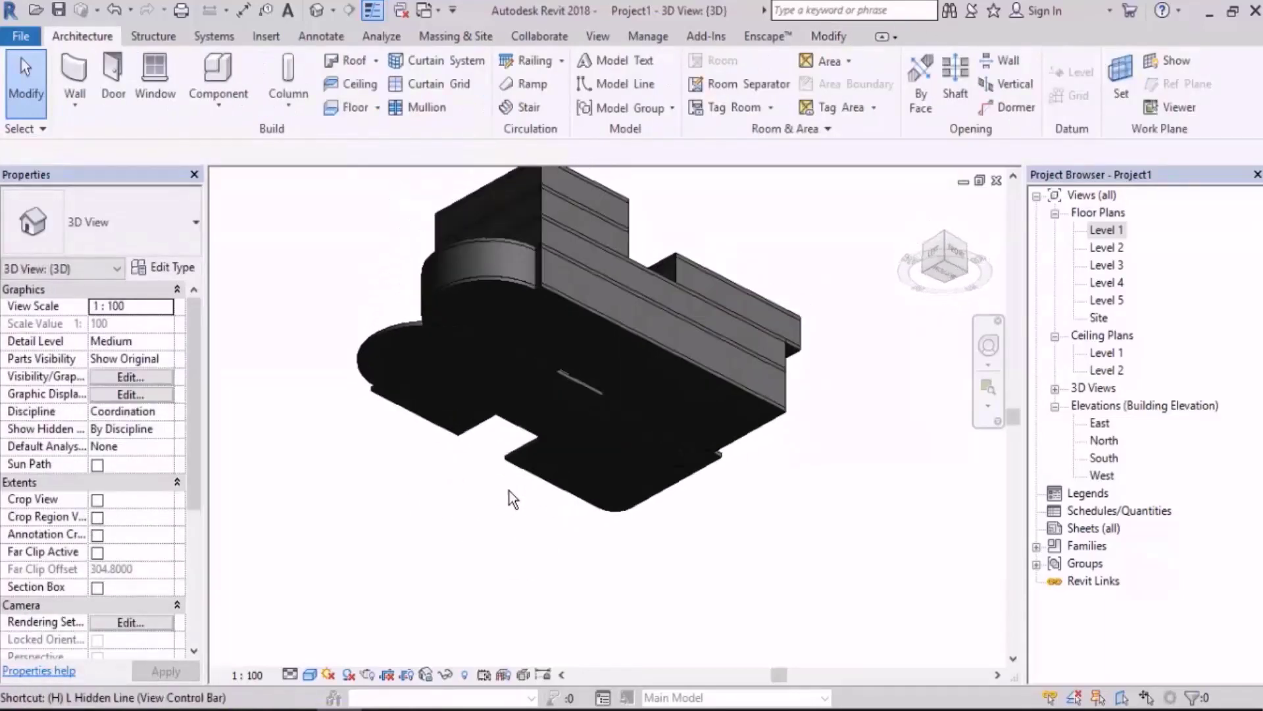
key(l)
key(s)
key(d)
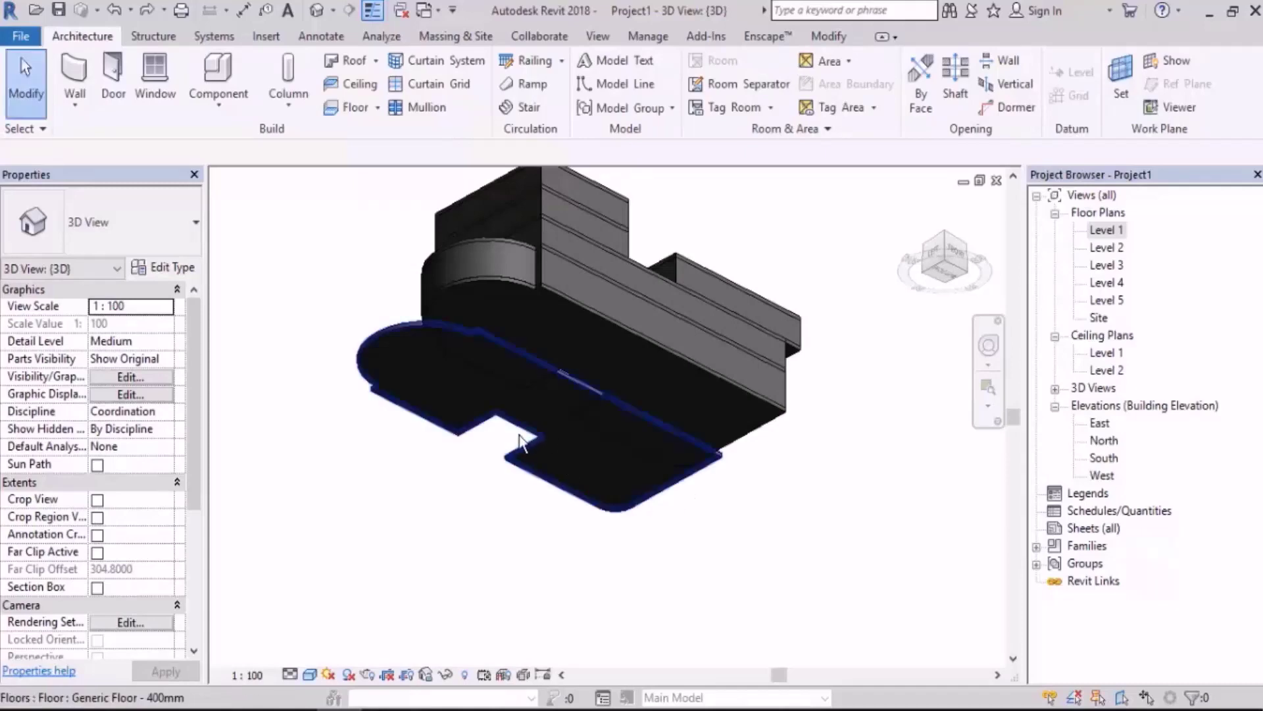
click(527, 412)
key(Delete)
Edit one overlapping floor's boundary on Level 1, adding a large rectangle around the building outline, and finish the sketch.
click(523, 302)
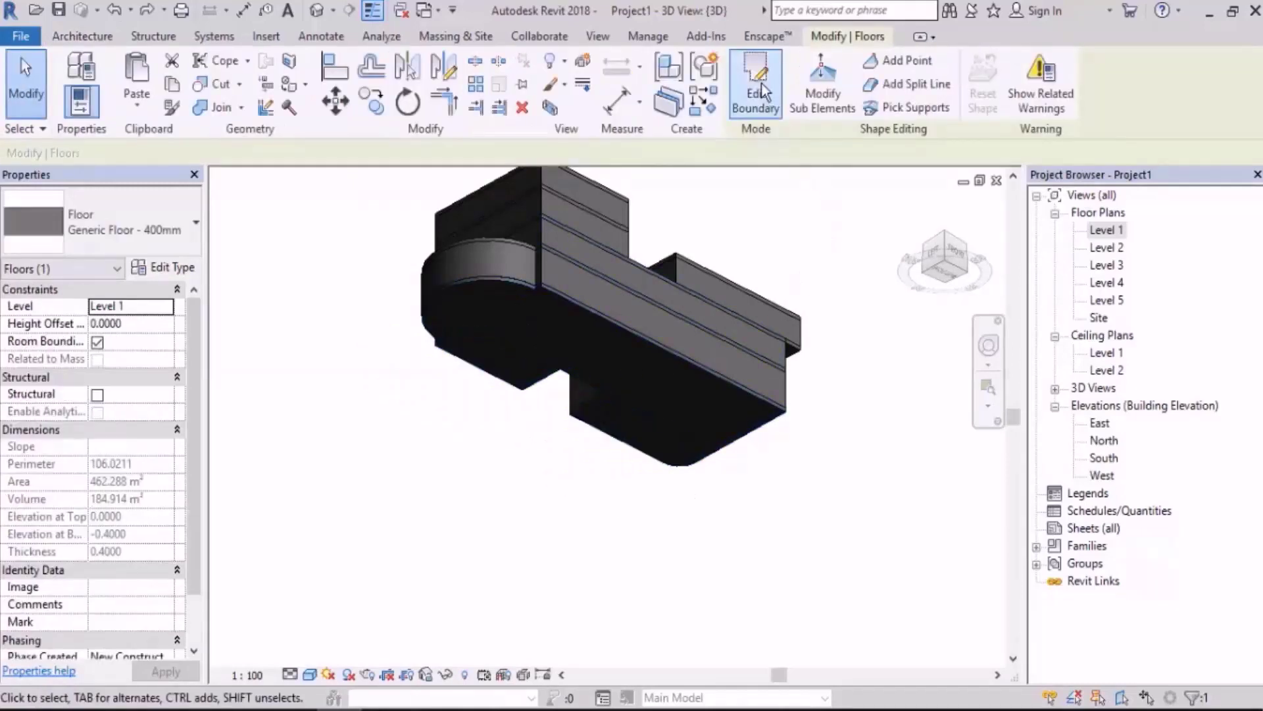
click(755, 77)
double_click(1107, 230)
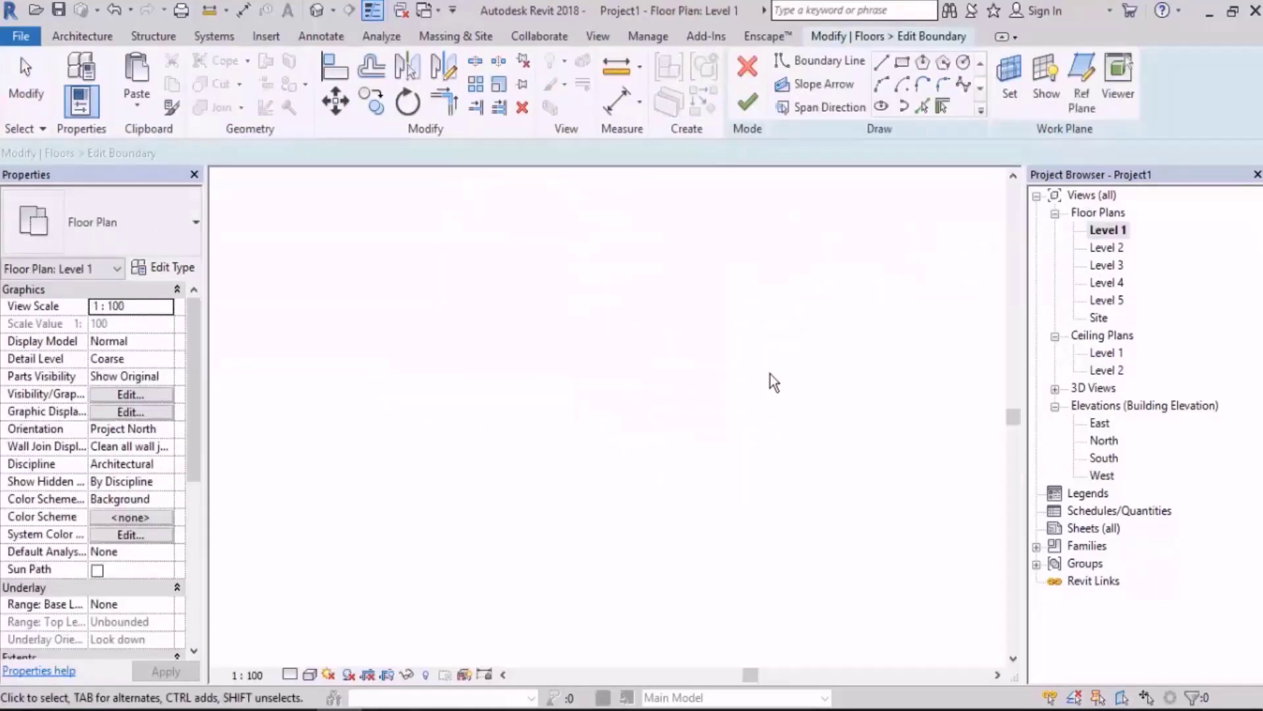
scroll(676, 379, down, 2)
click(902, 63)
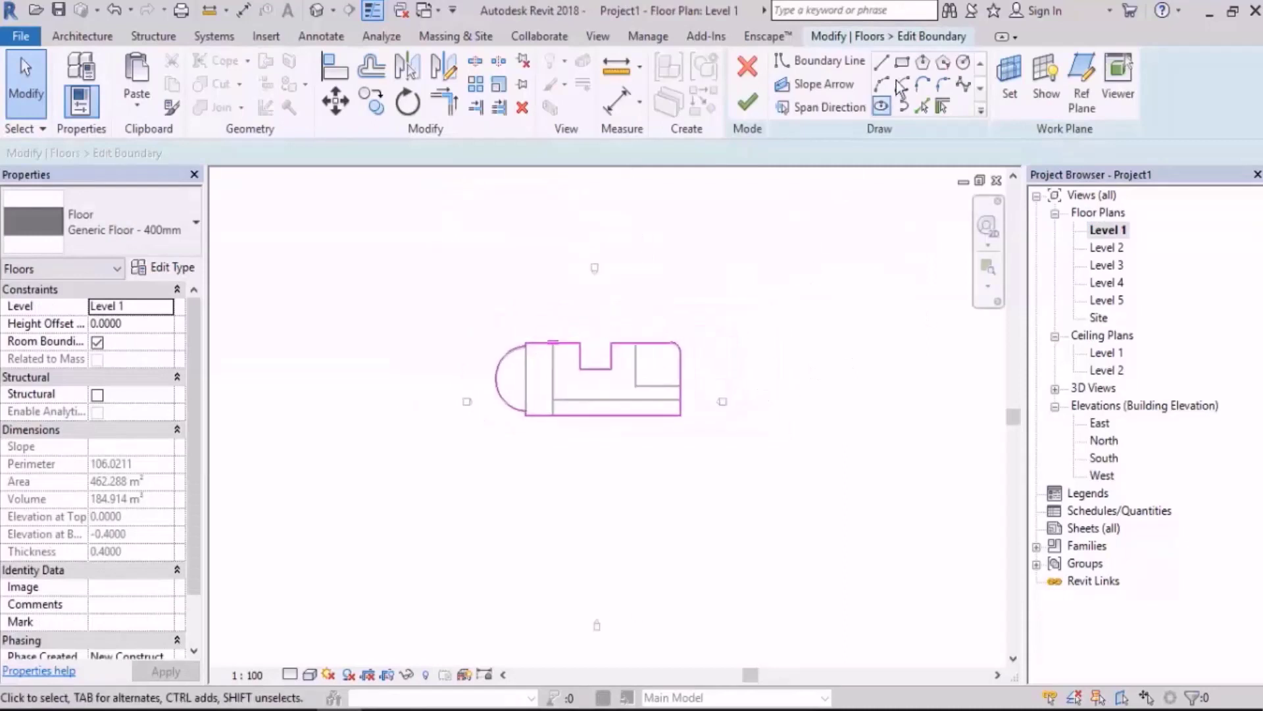
click(837, 212)
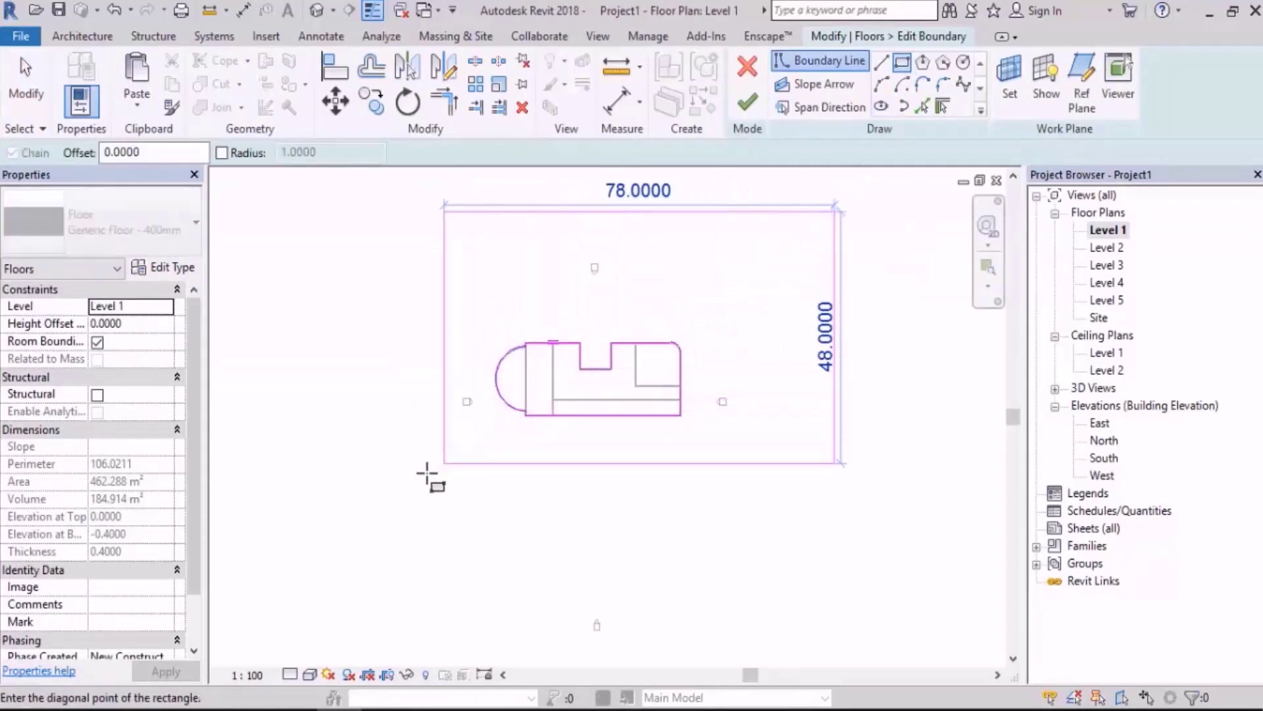
click(341, 545)
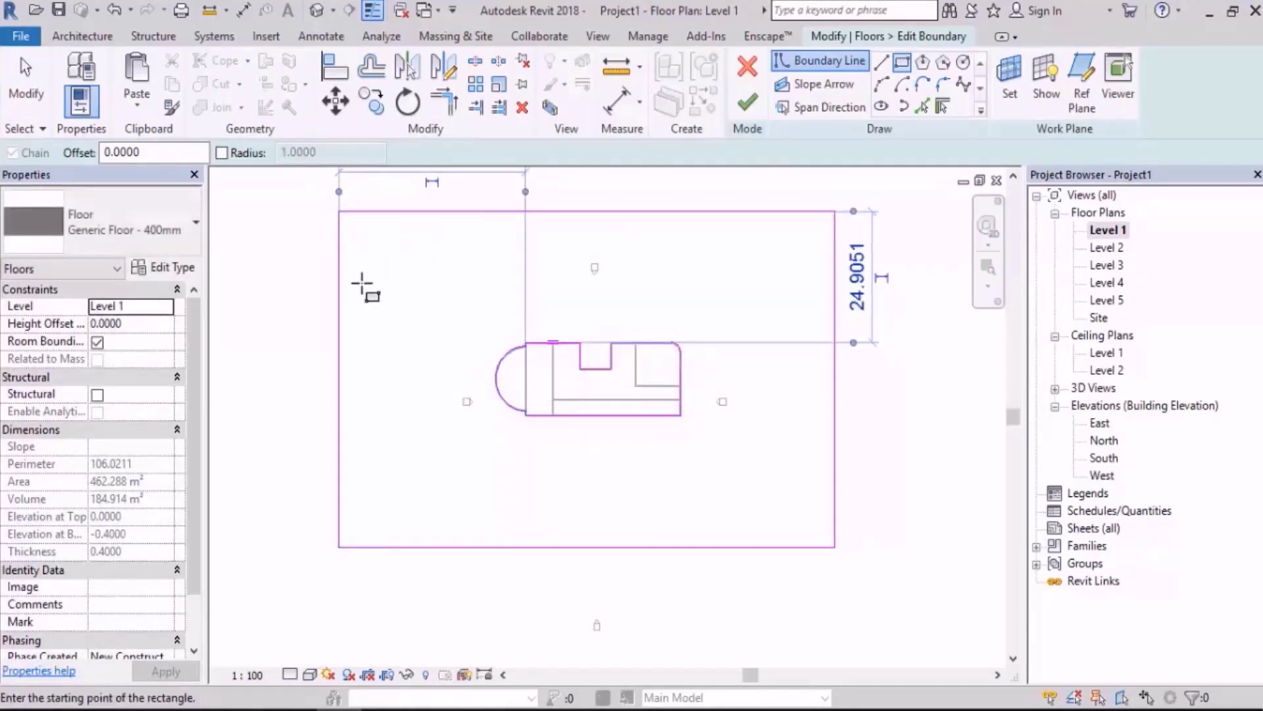
click(748, 102)
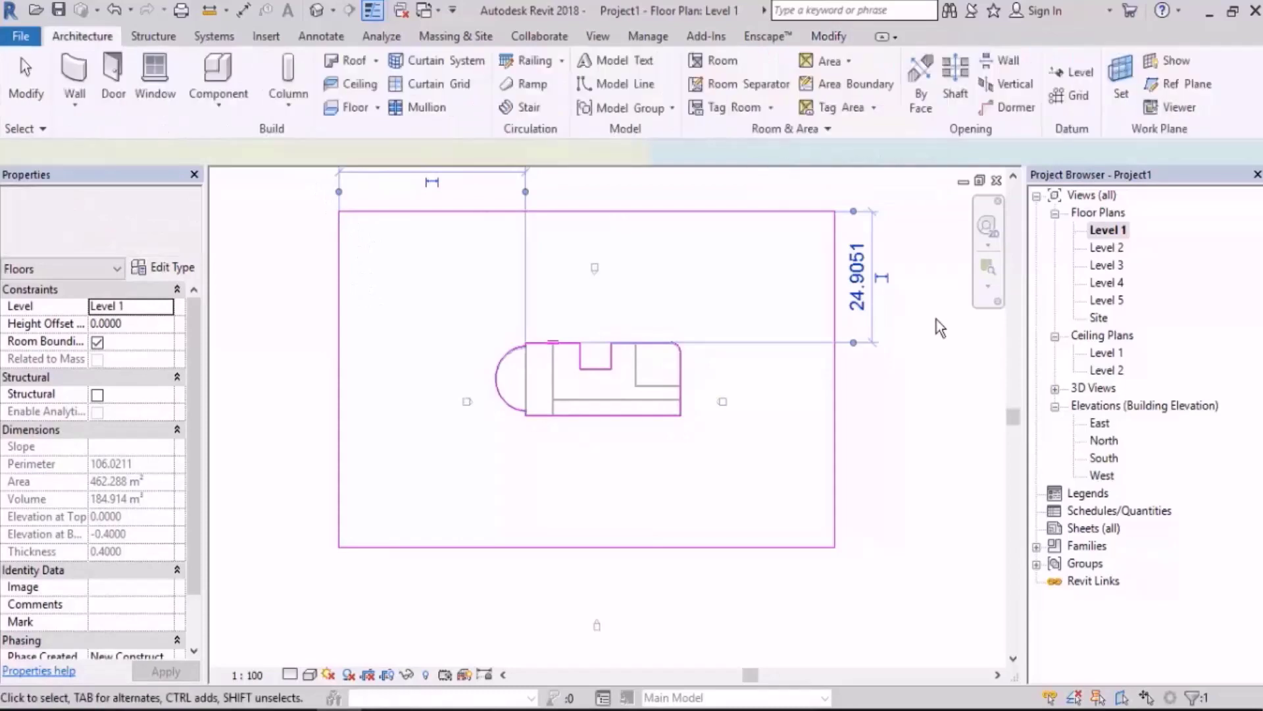
Shift the enlarged floor away from the building in 3D to inspect its footprint opening, and undo the move.
click(316, 10)
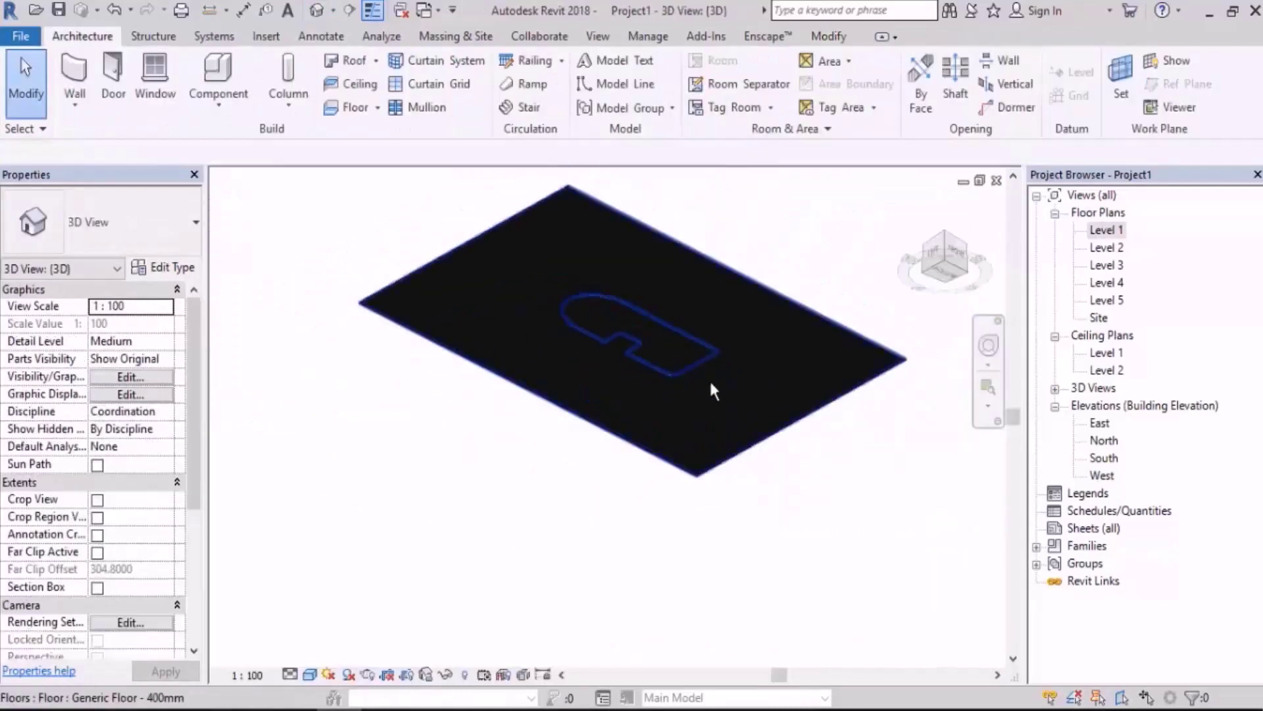
shift+middle_drag(709, 378, 753, 371)
click(752, 369)
drag(854, 353, 810, 507)
click(811, 507)
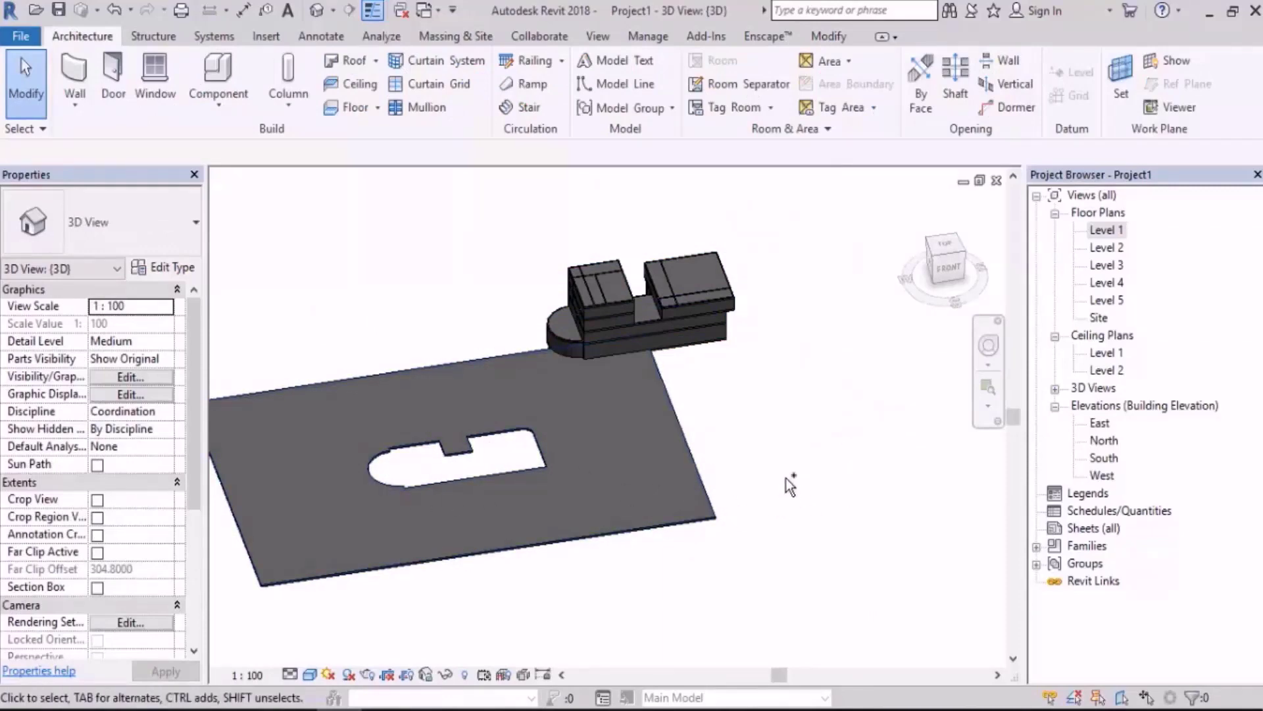
key(ctrl+z)
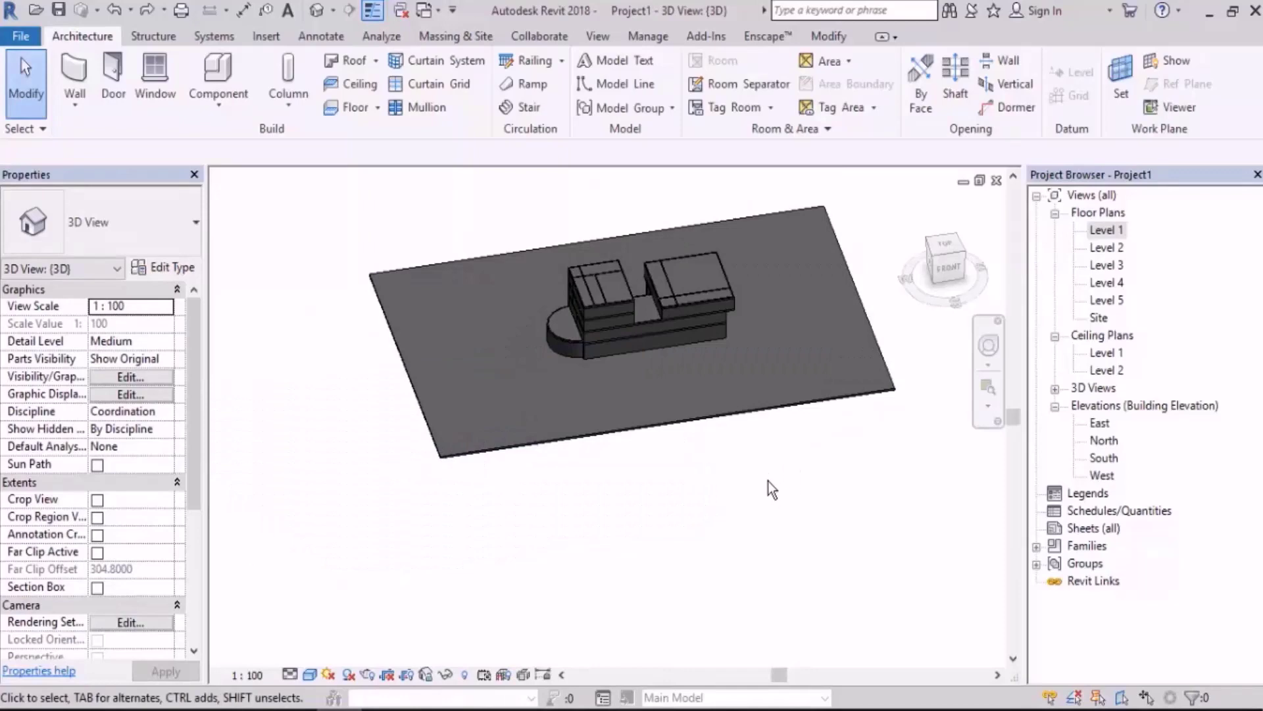
Delete the large rectangular floor surrounding the building.
click(749, 401)
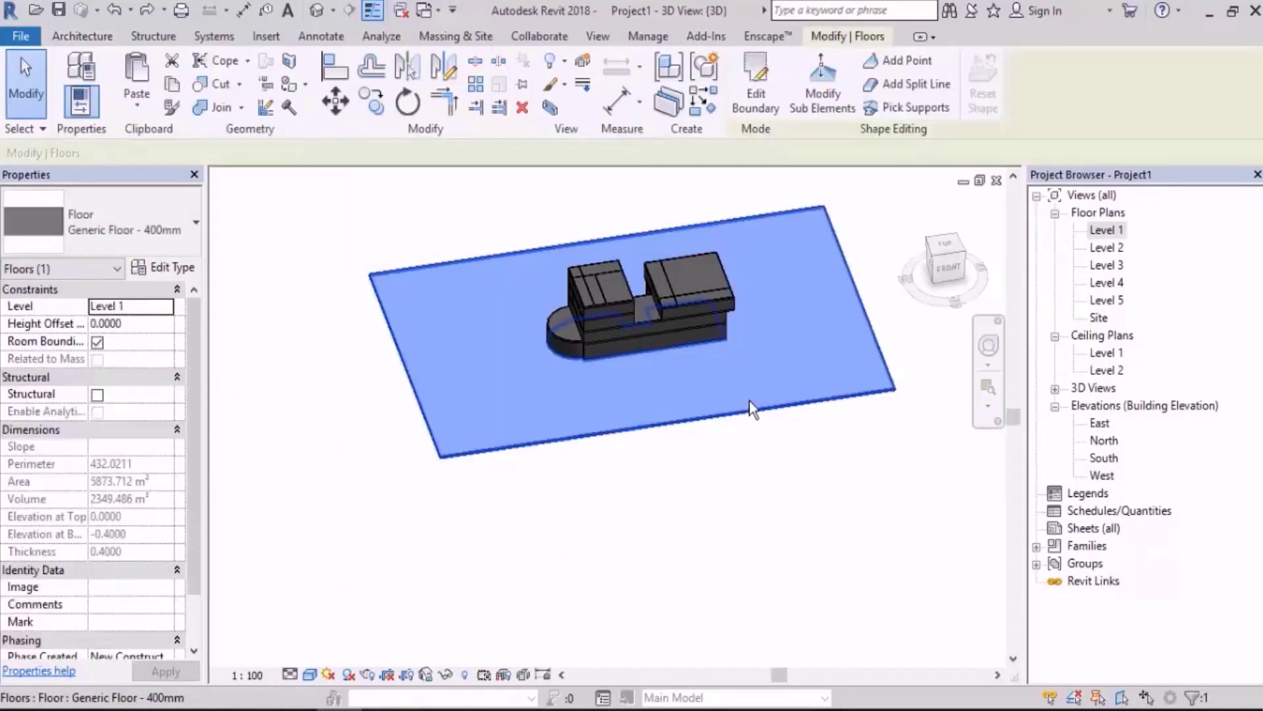
key(Delete)
Copy the building's remaining base floor to the clipboard and paste it aligned to the same place.
scroll(645, 330, up, 2)
shift+middle_drag(770, 356, 691, 266)
click(570, 328)
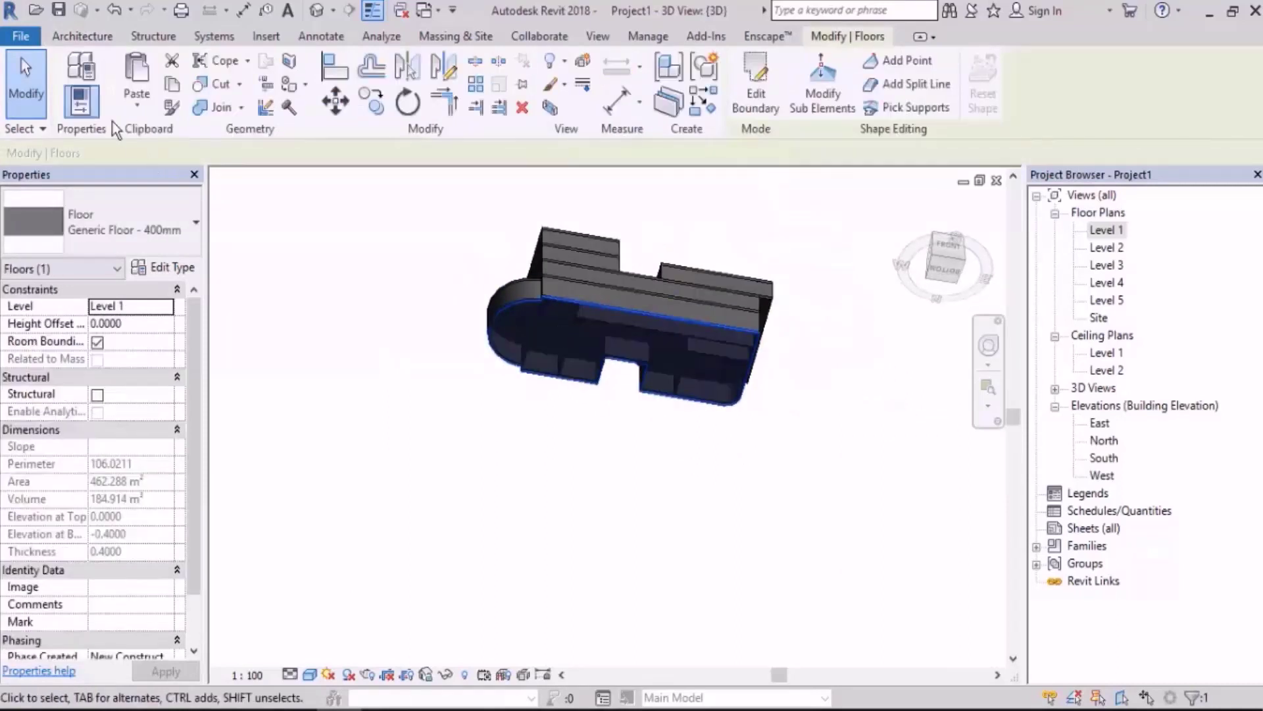
click(173, 87)
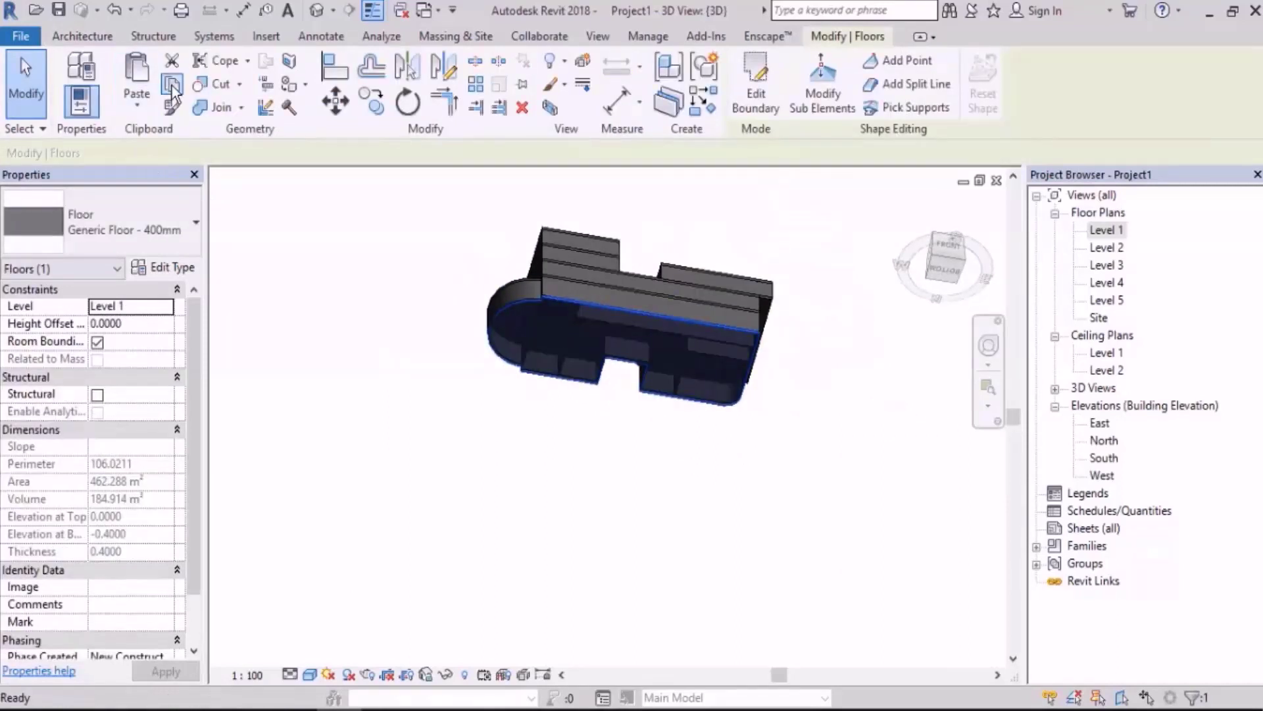
click(149, 108)
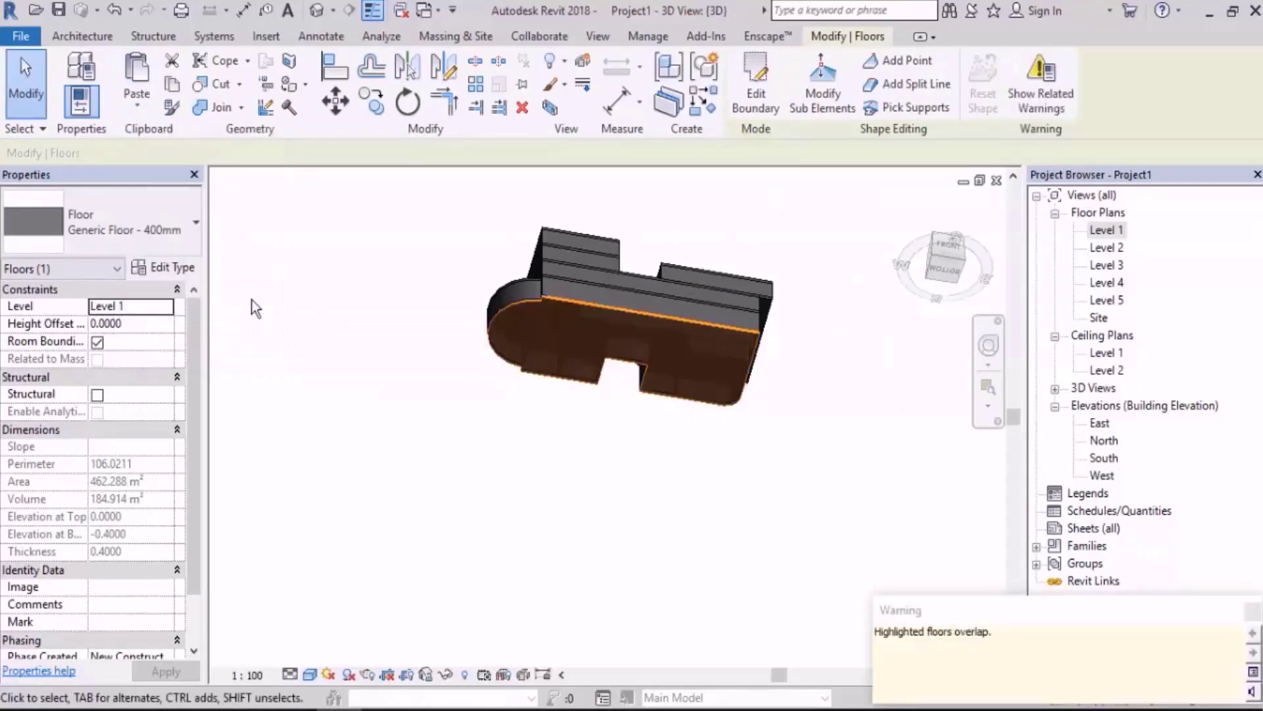
Try to move the newly pasted floor copy out from under the building.
middle_drag(729, 471, 730, 402)
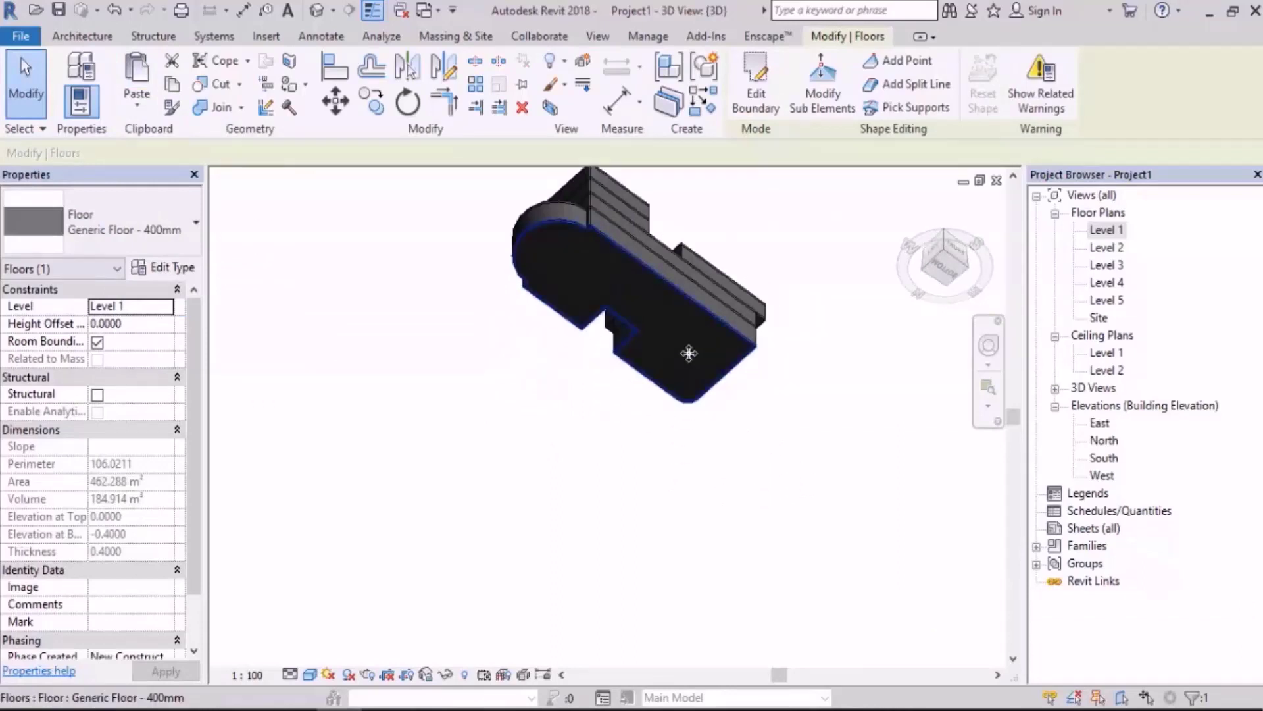
drag(684, 352, 608, 410)
key(Delete)
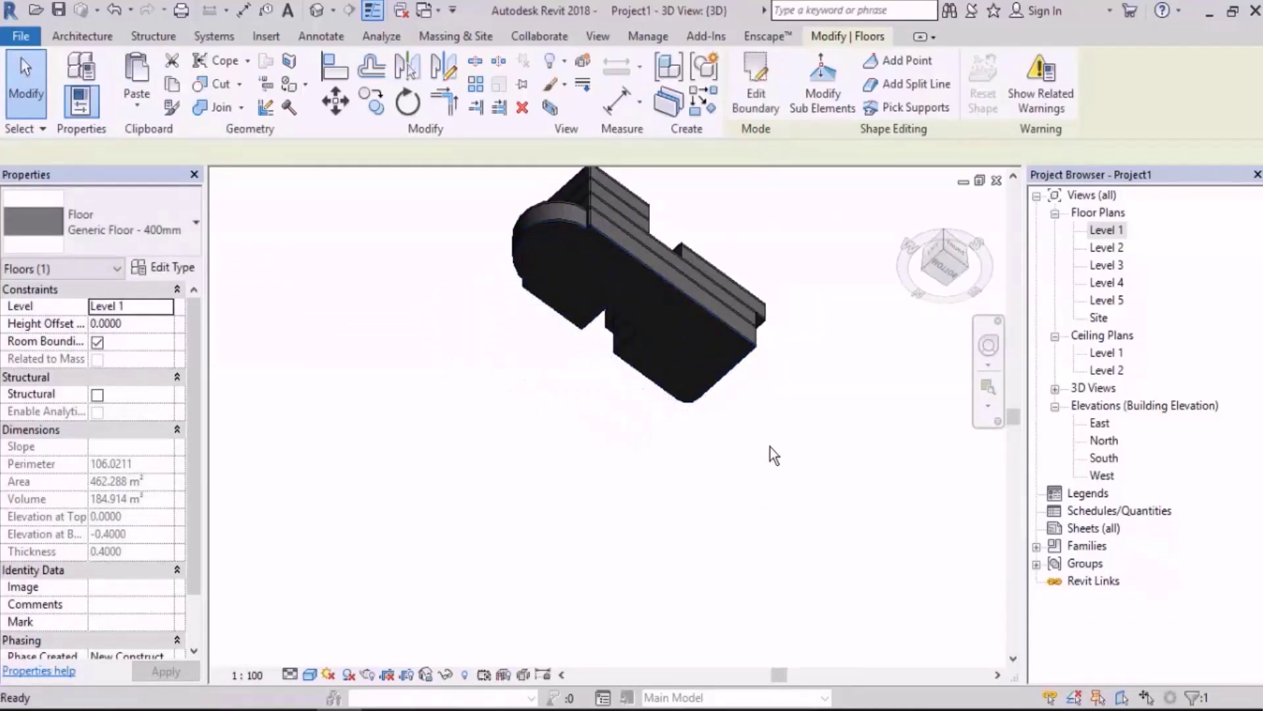
Edit the pasted floor's boundary on Level 1 by adding a large rectangle around the building outline, and check the floor in 3D.
click(696, 341)
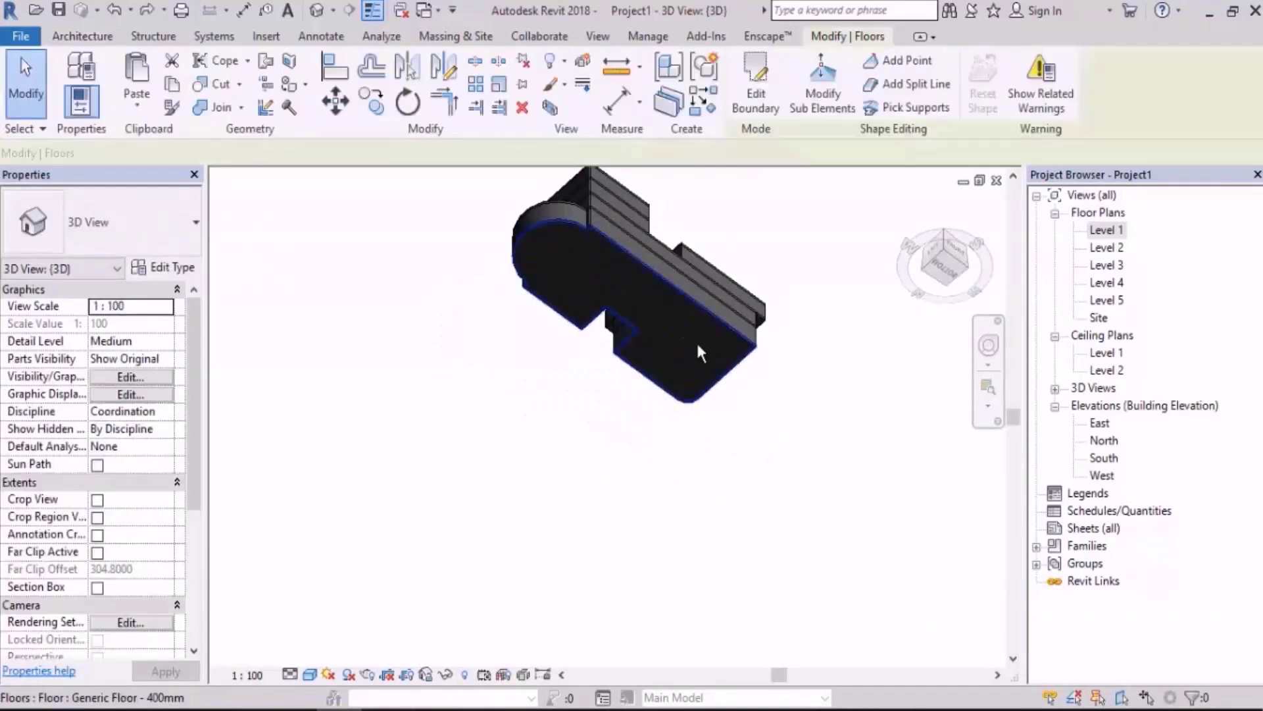
click(767, 84)
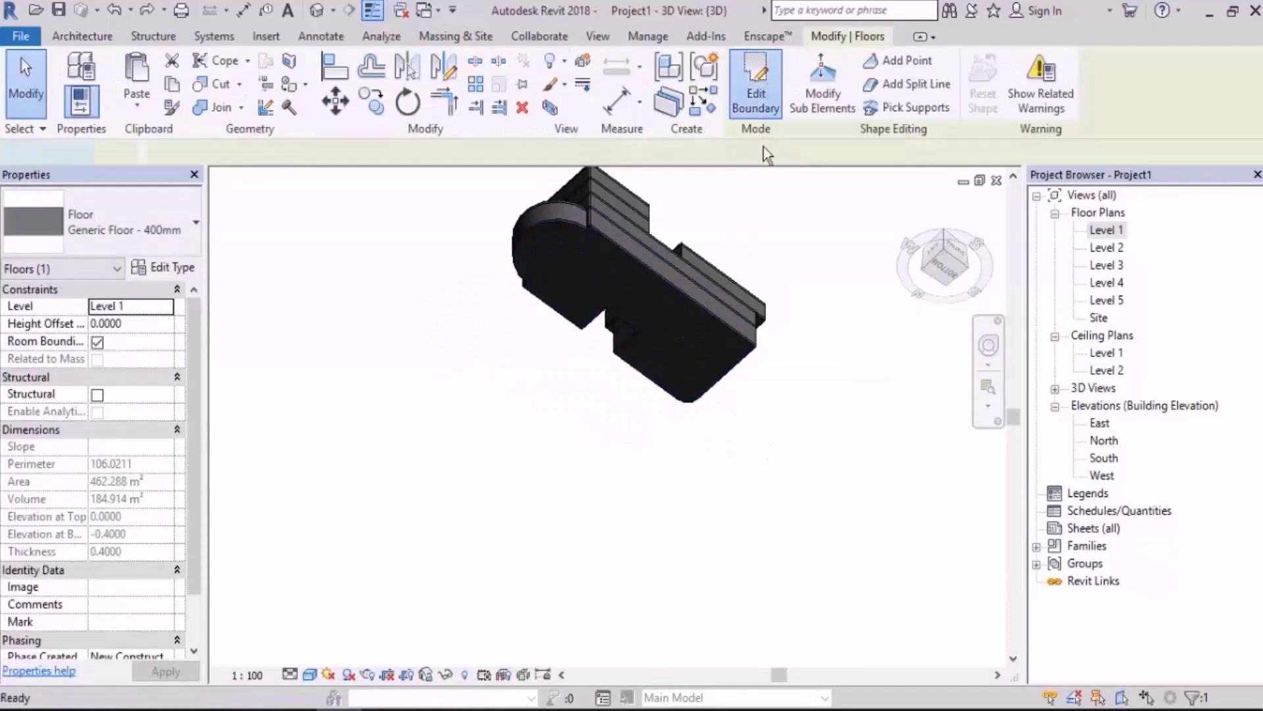
double_click(1112, 230)
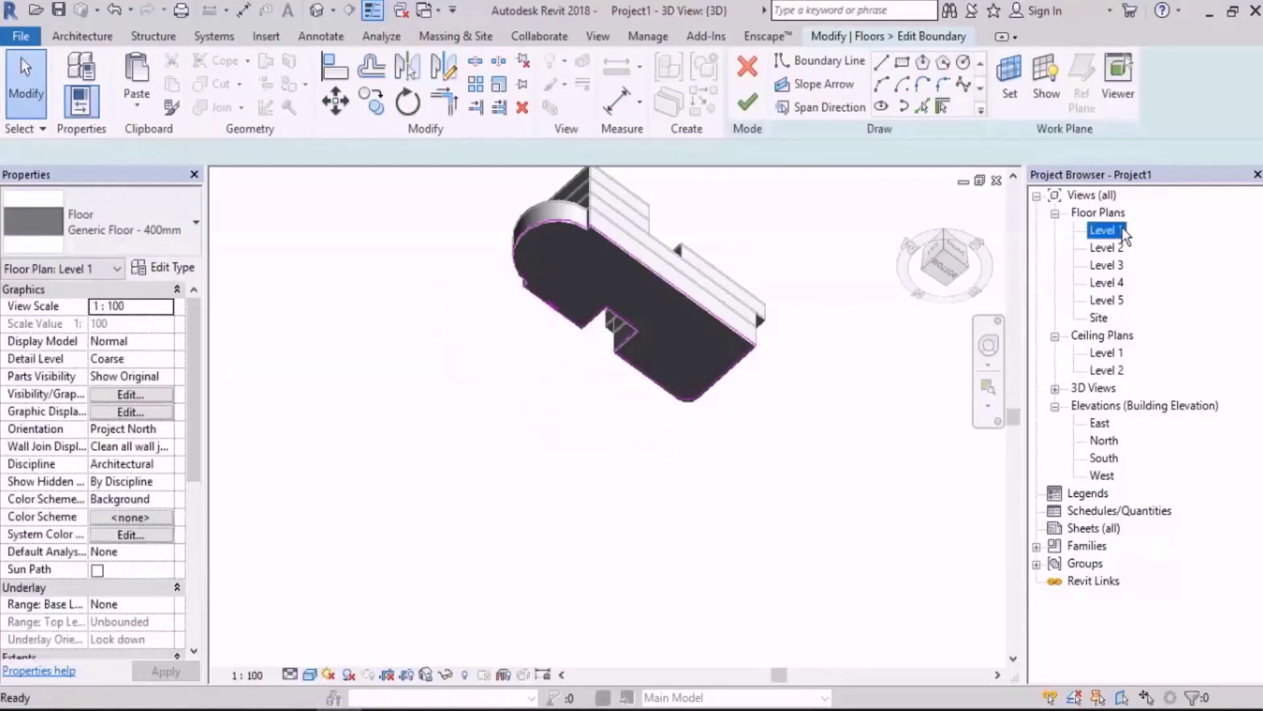
click(902, 61)
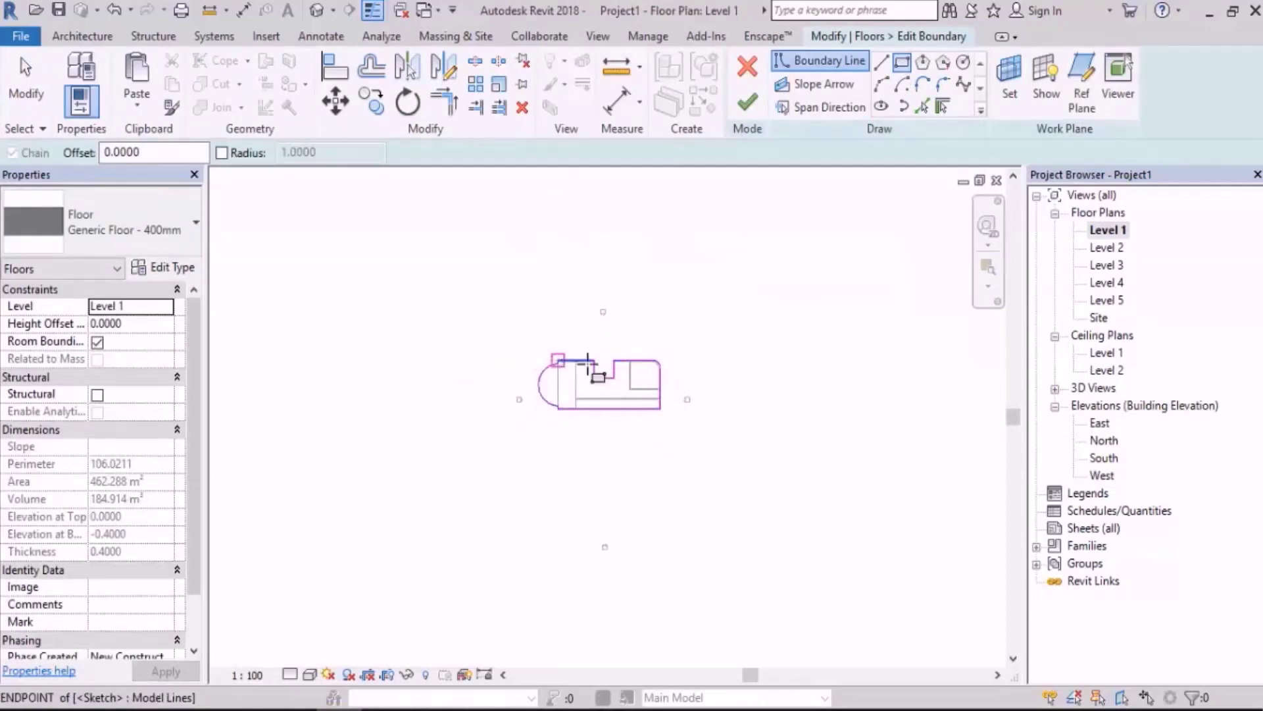
click(814, 242)
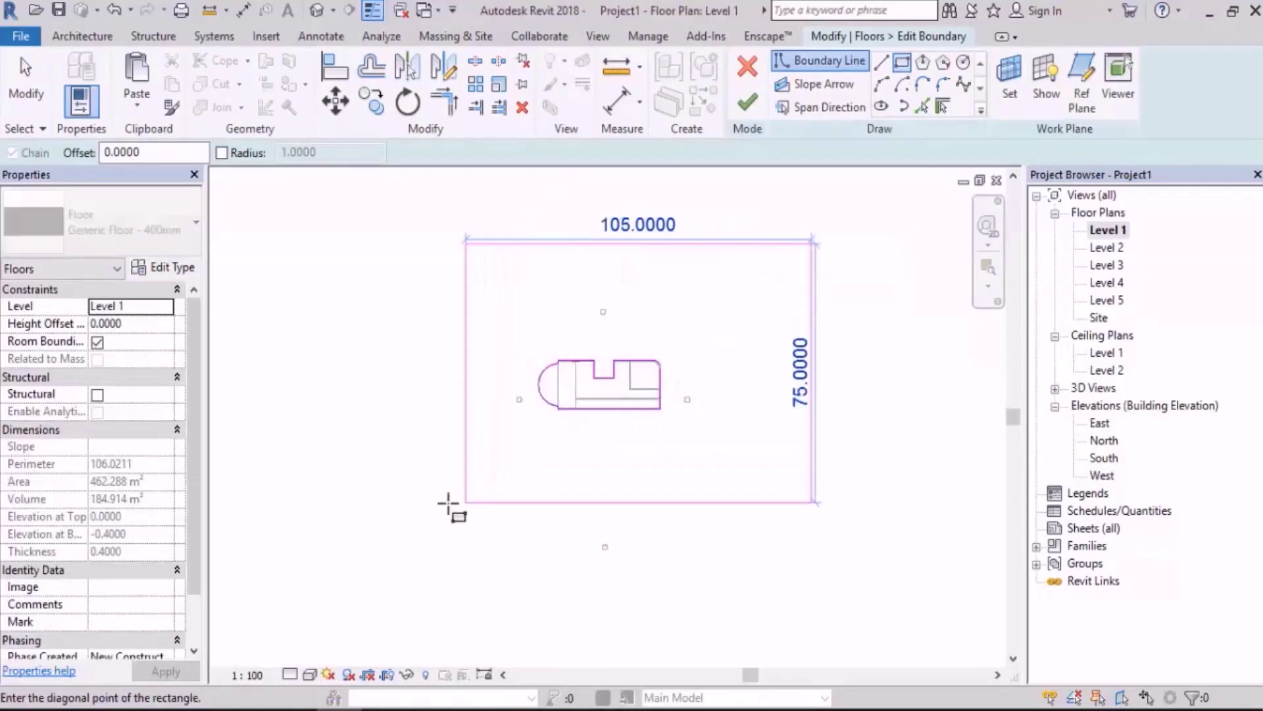
click(390, 520)
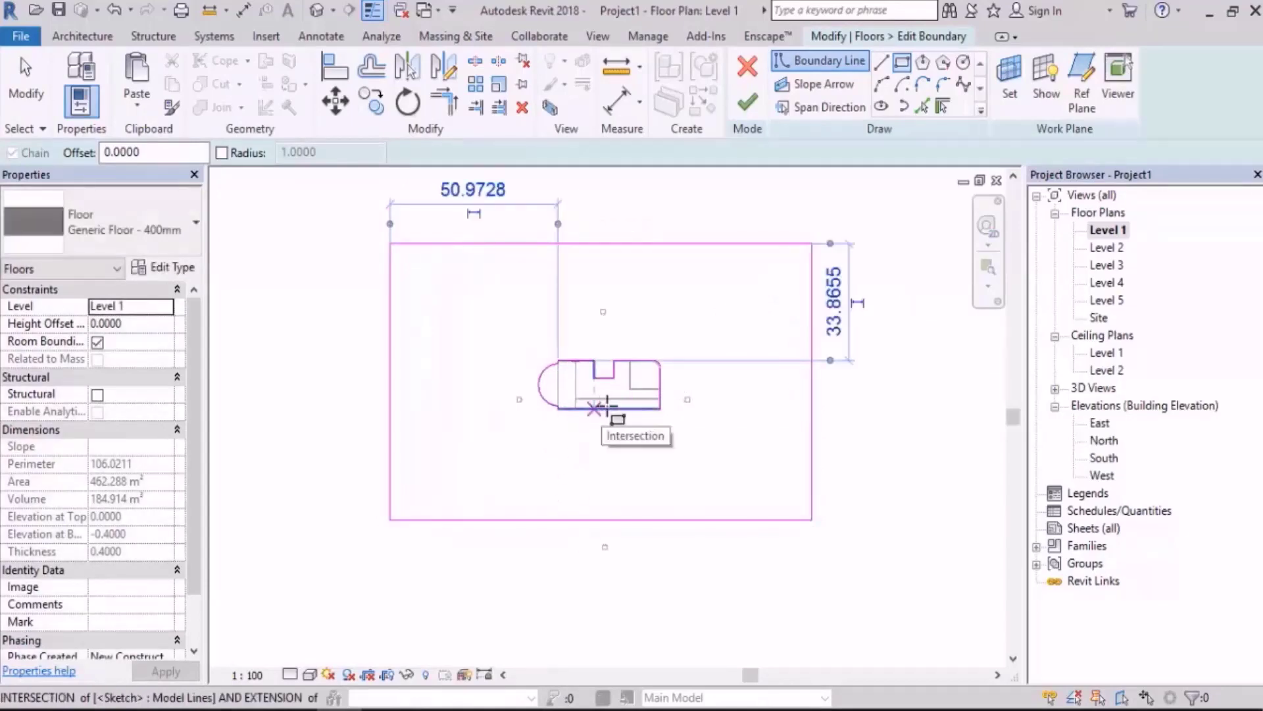
click(748, 105)
click(922, 415)
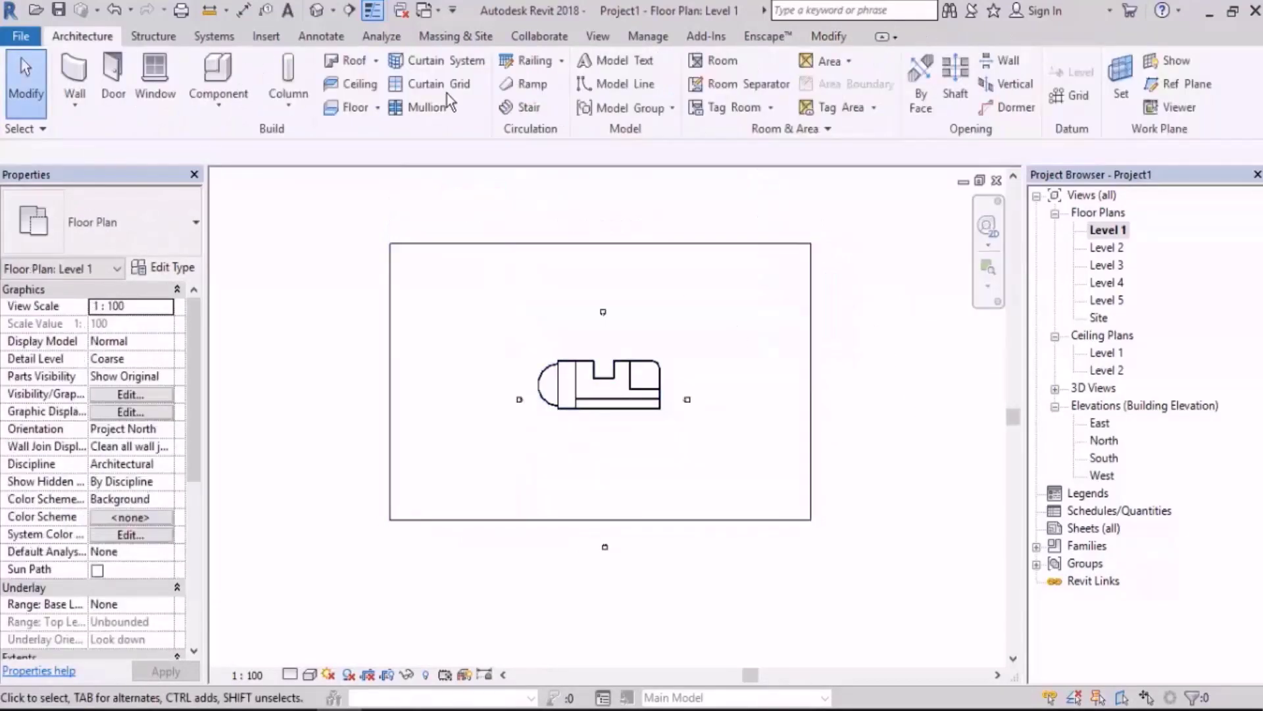
click(327, 13)
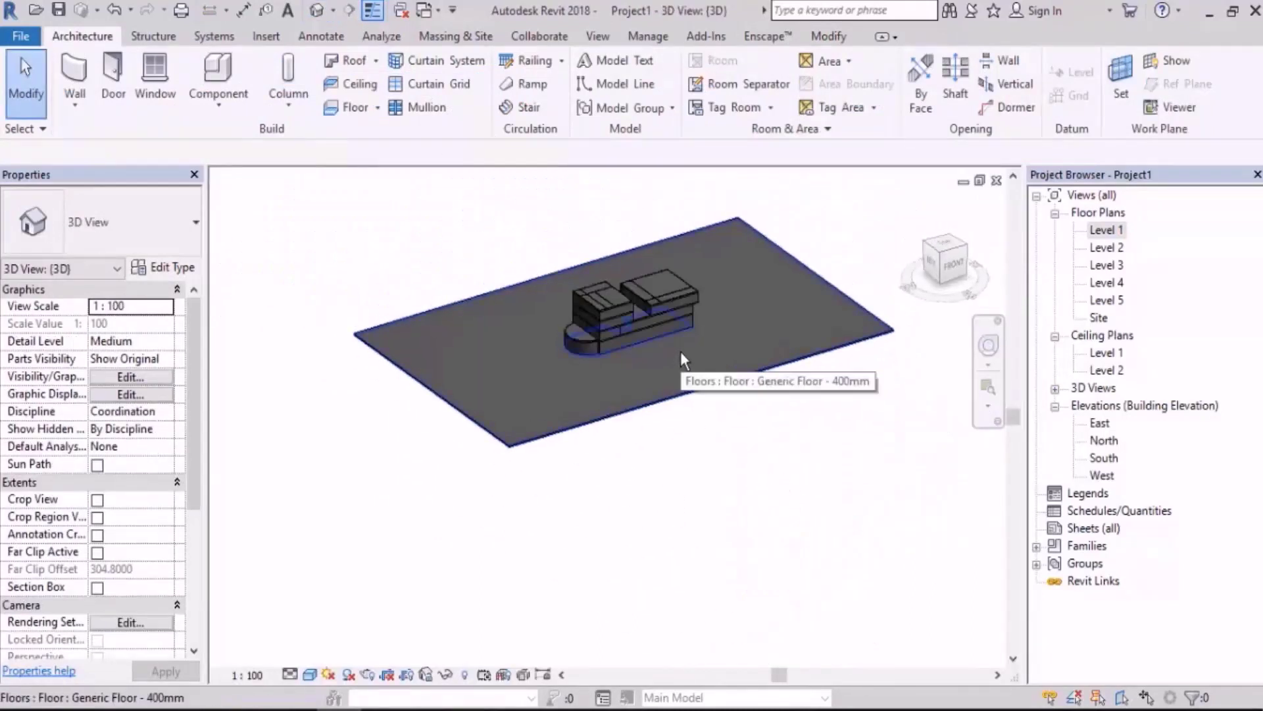
scroll(680, 350, up, 5)
scroll(793, 433, down, 4)
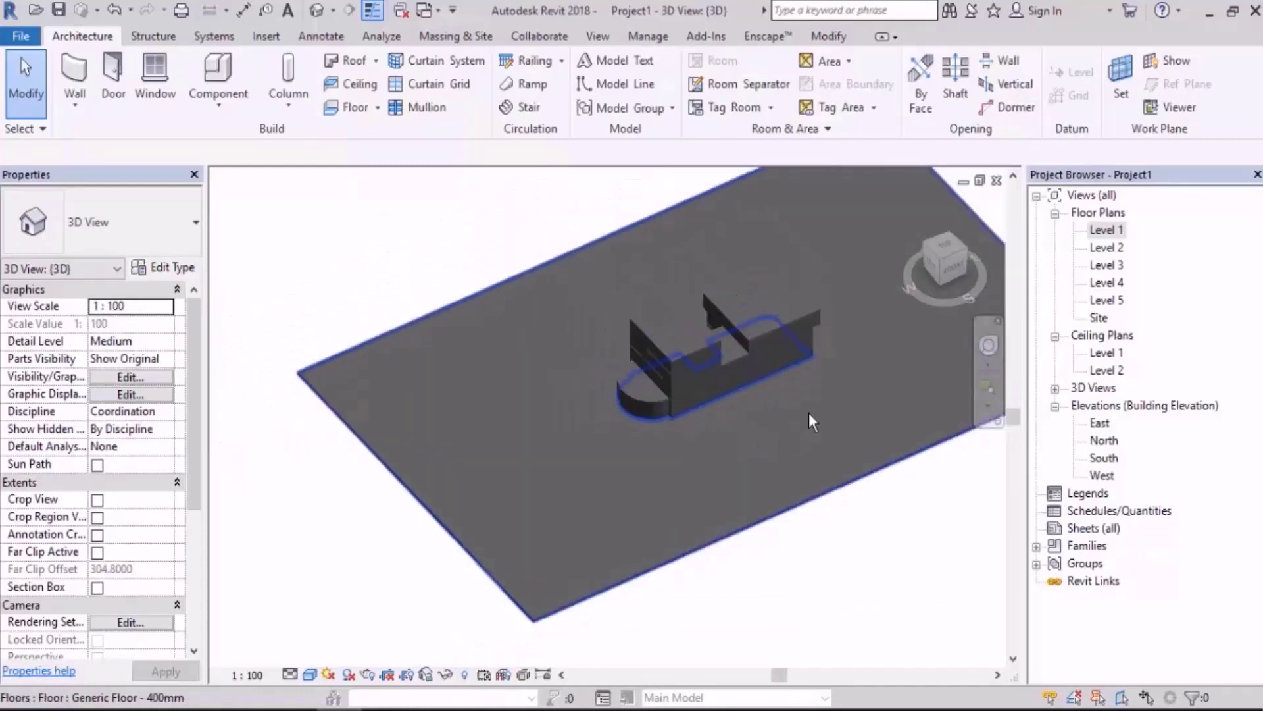
Cut a circular opening of 10 m radius in the surrounding Level 1 floor, near its upper-left corner in plan.
double_click(1112, 232)
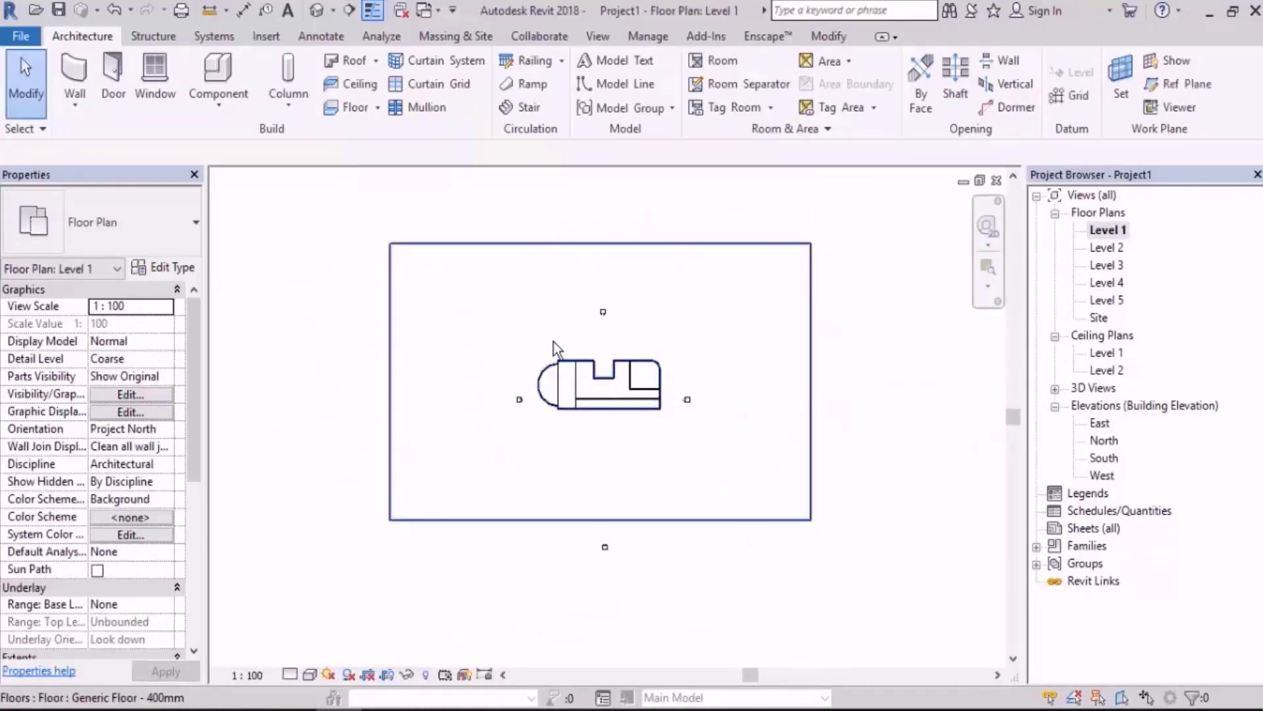
scroll(451, 320, up, 2)
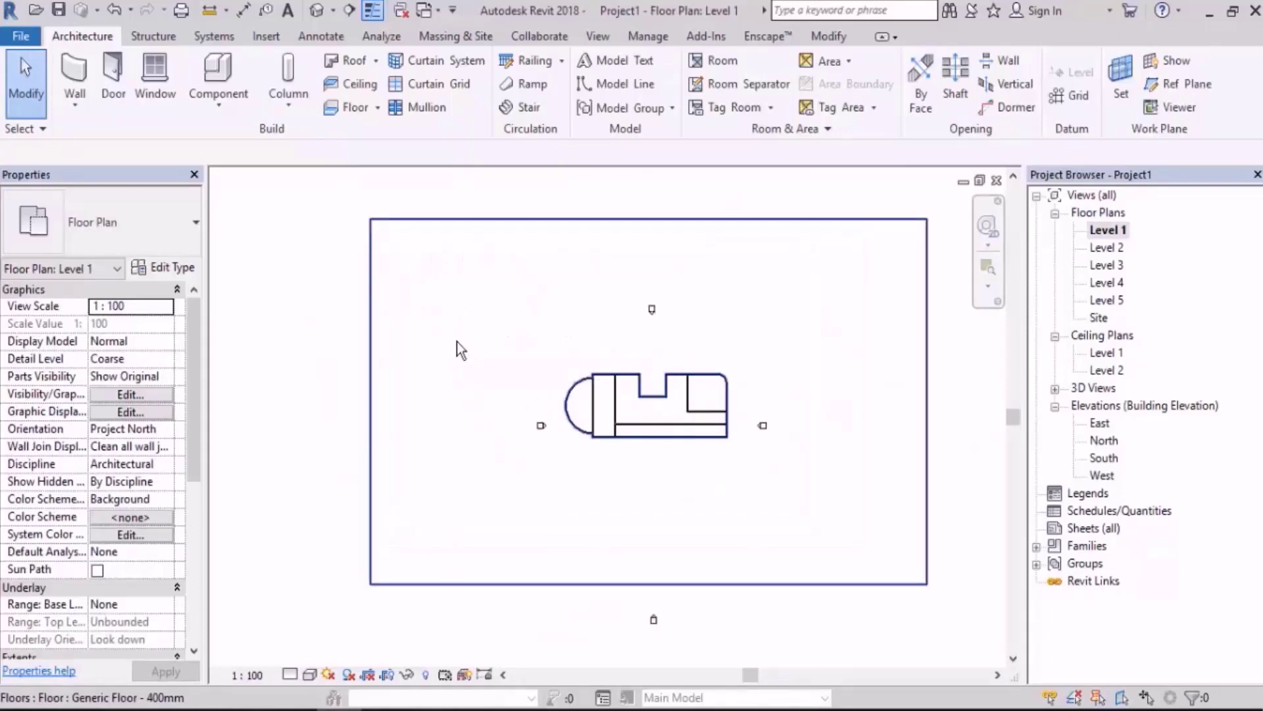
middle_drag(570, 435, 631, 437)
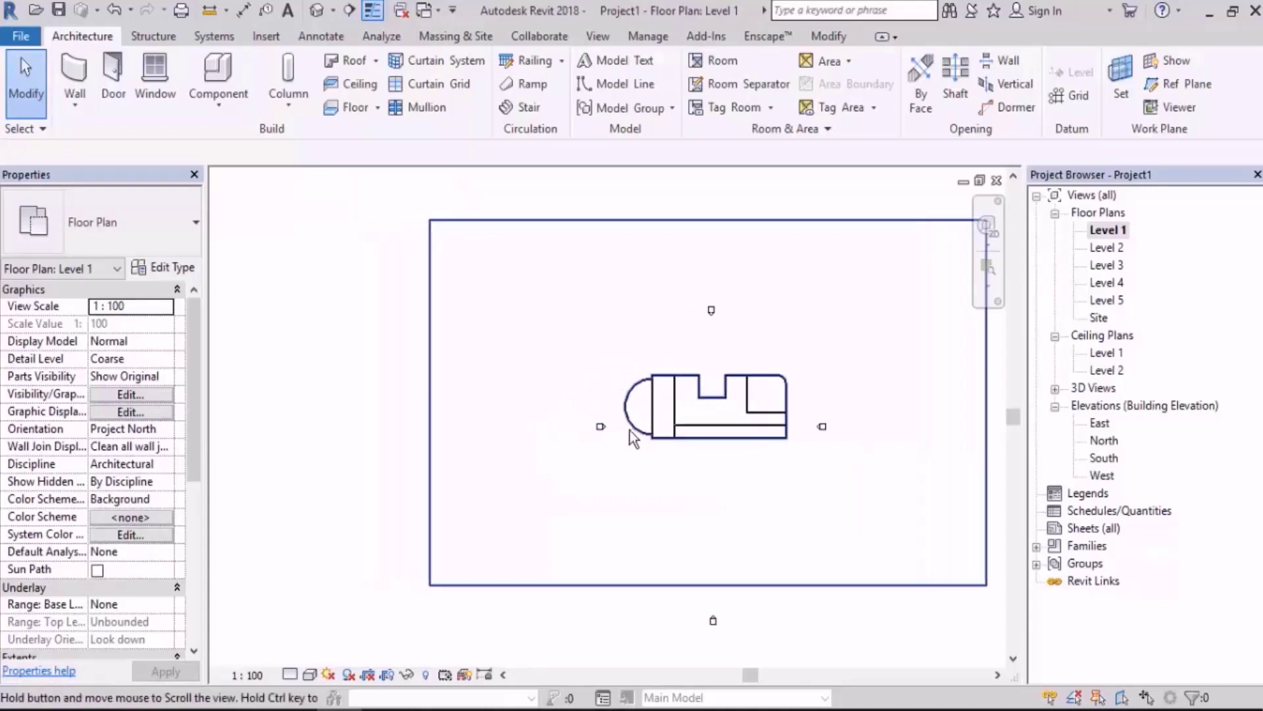
click(571, 294)
scroll(550, 290, up, 3)
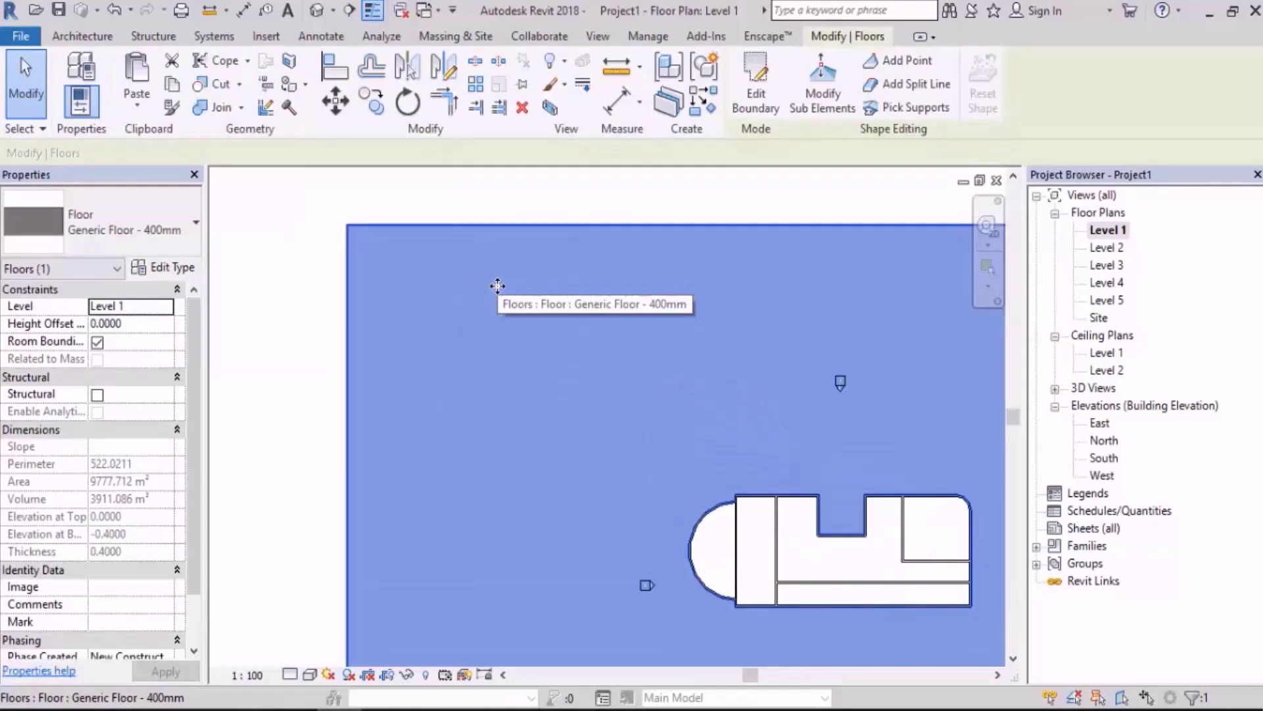
click(755, 89)
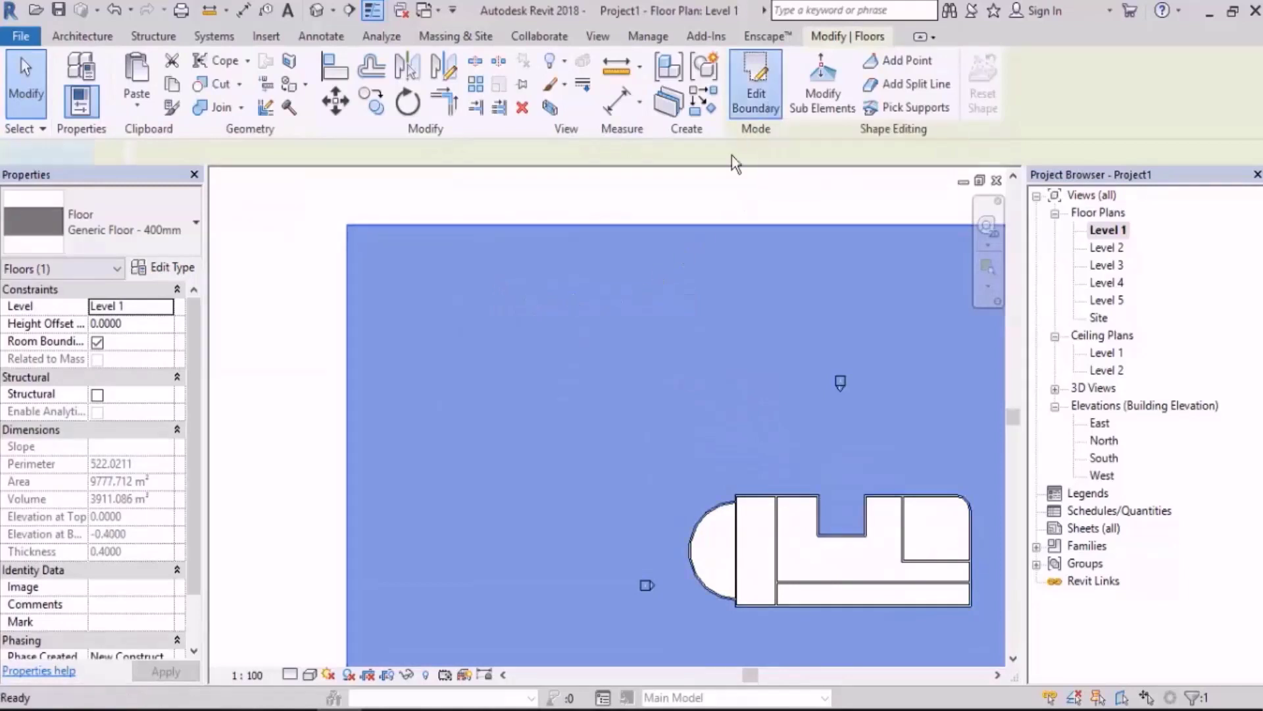
click(963, 63)
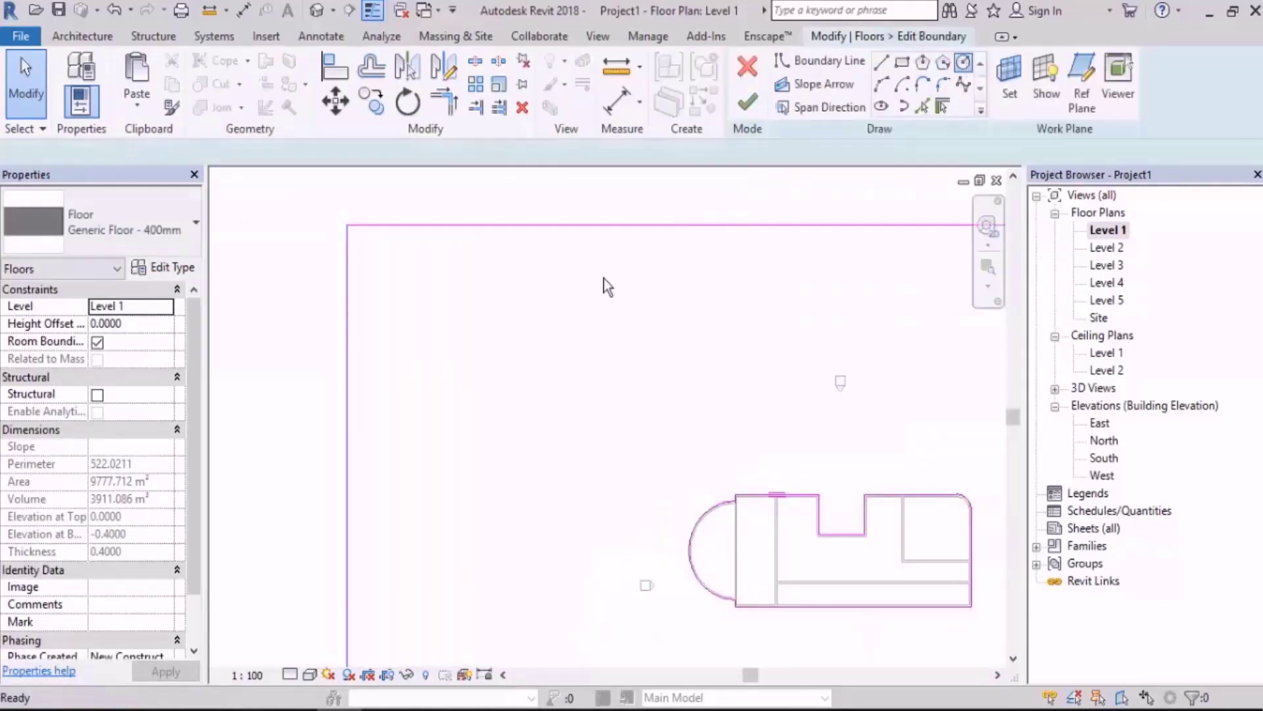
click(484, 370)
click(502, 444)
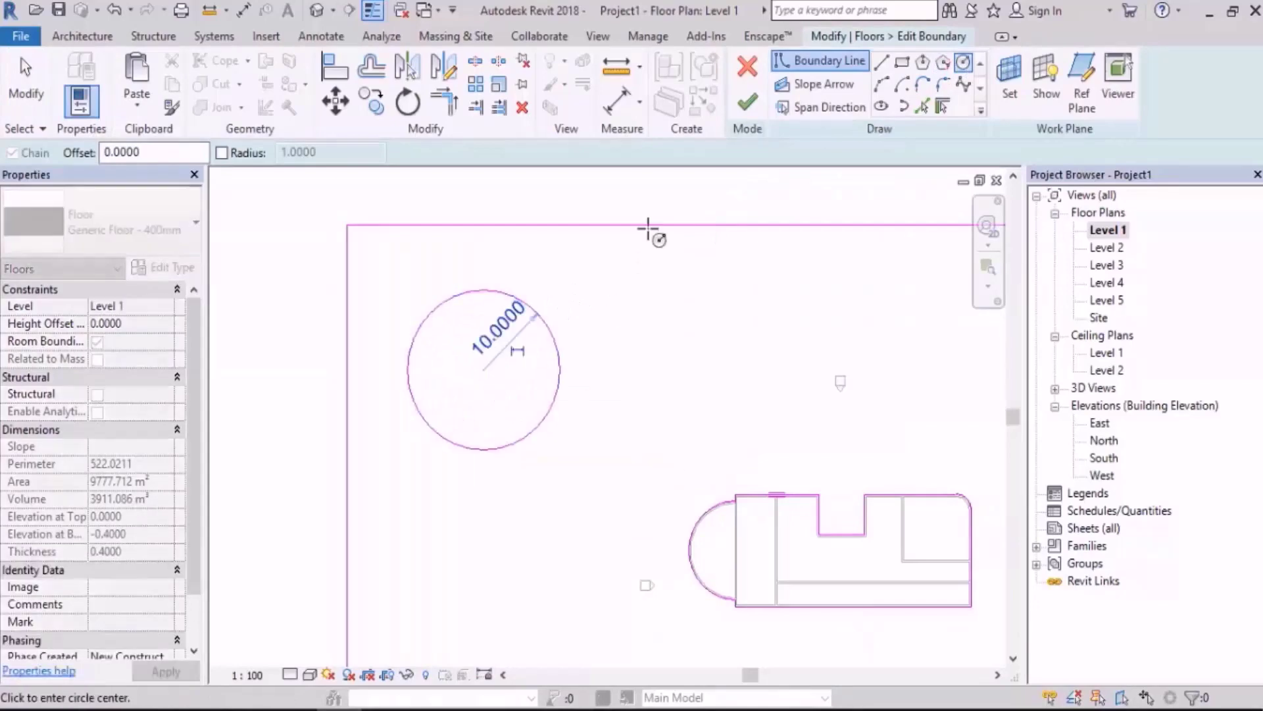
click(747, 102)
click(278, 224)
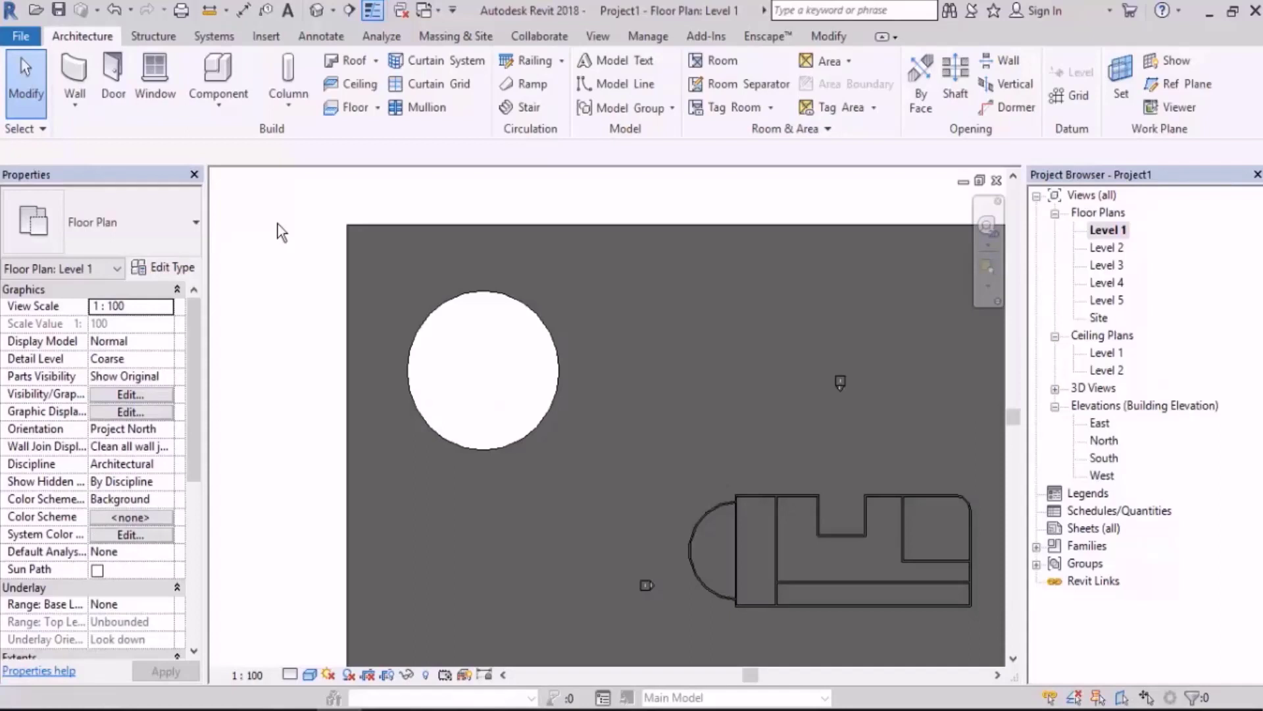
Start a new architectural floor on Level 1 using the type Wood Joist 220mm - Wood Finish.
click(338, 104)
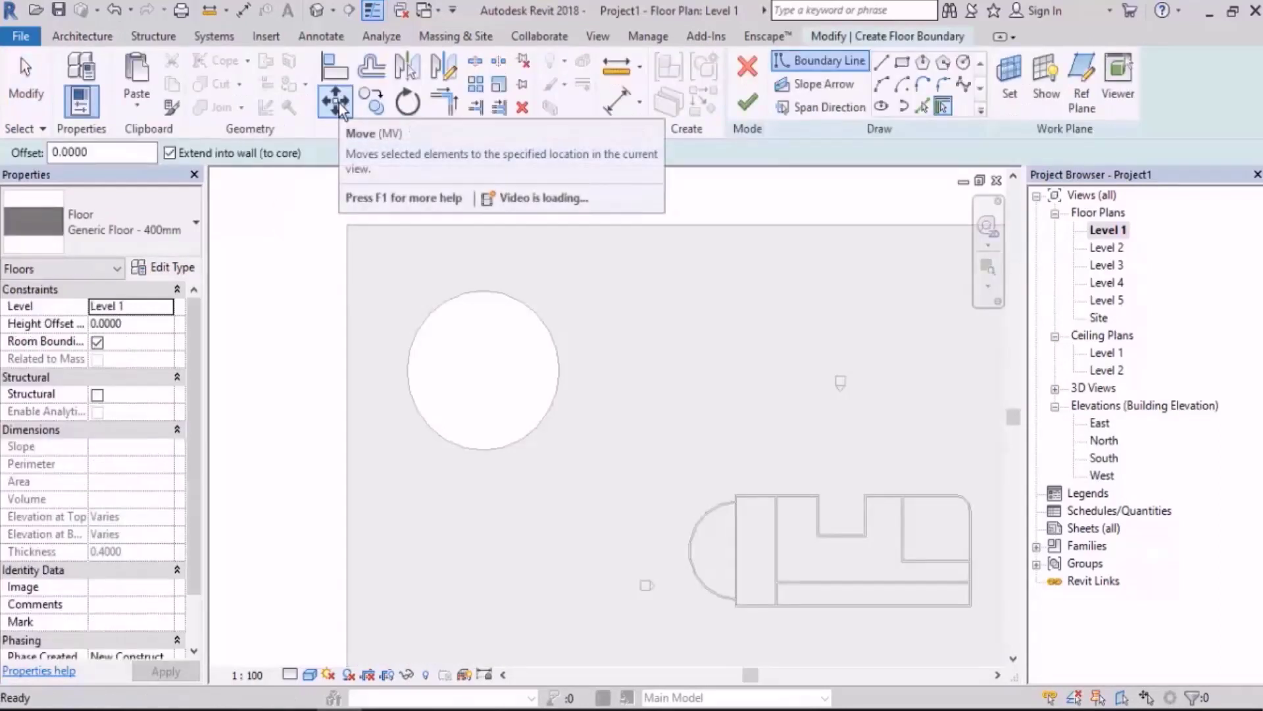
middle_drag(370, 337, 397, 342)
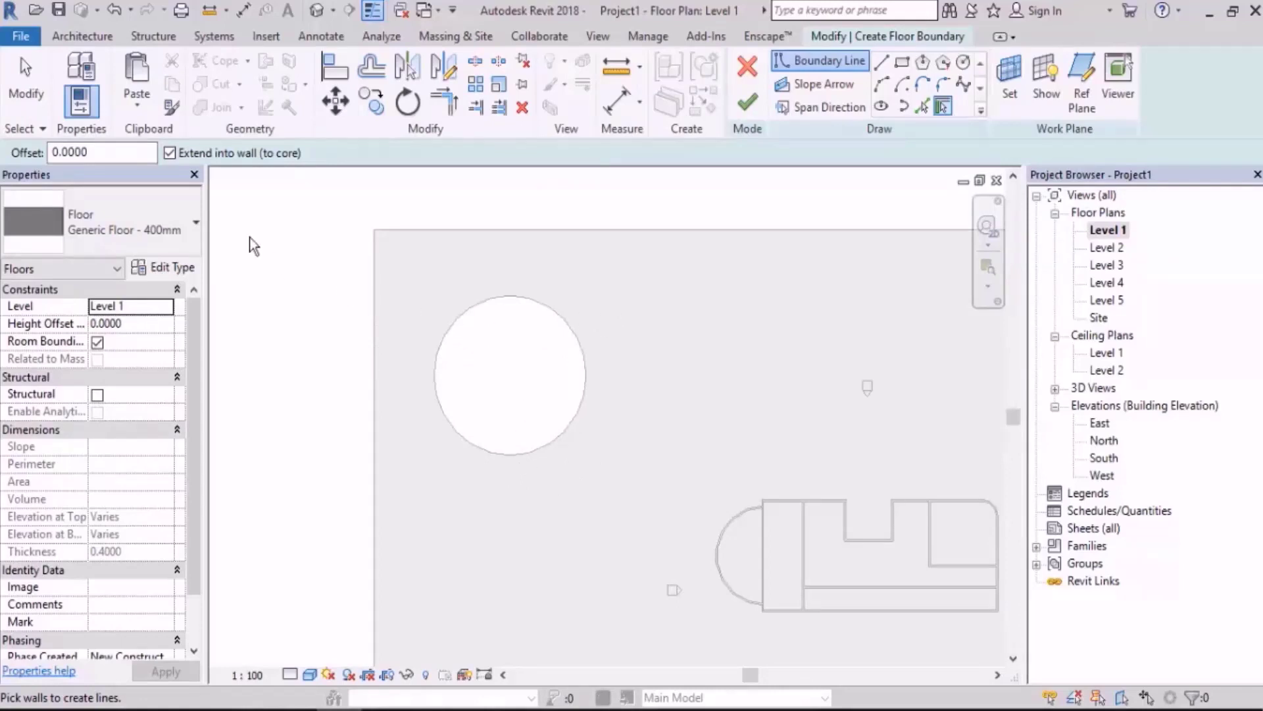
click(173, 229)
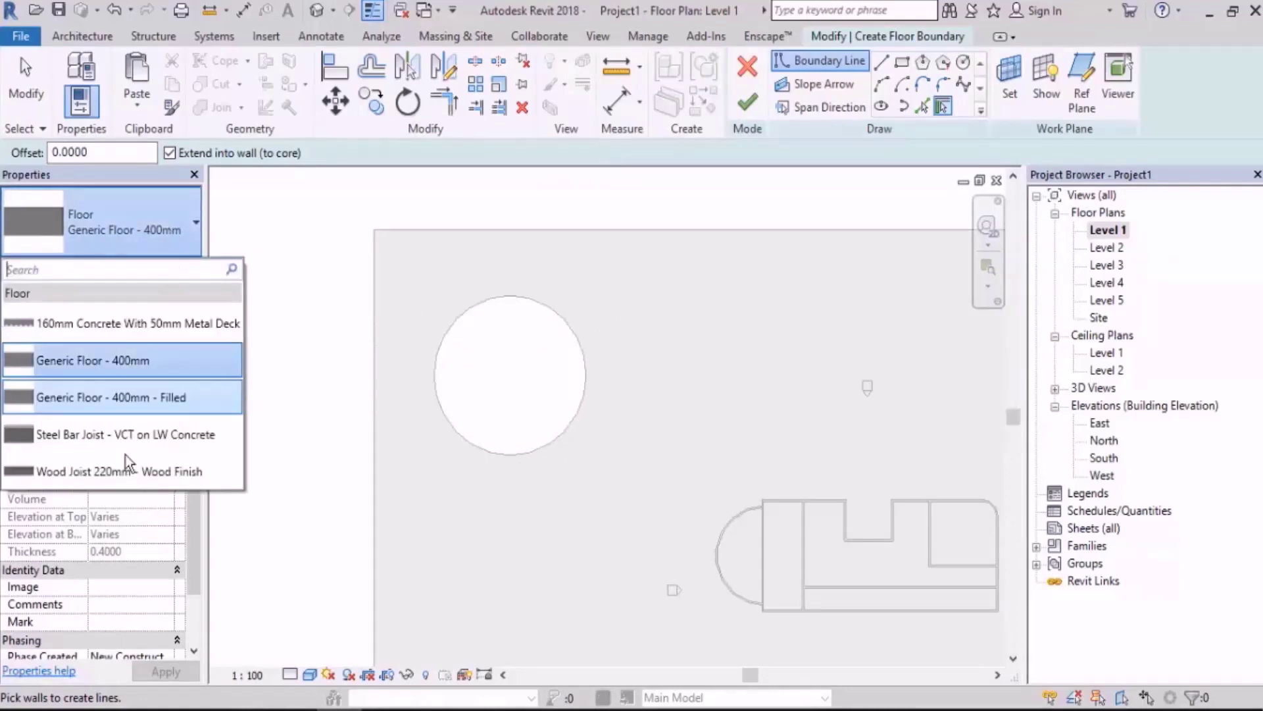
mouse_move(73, 475)
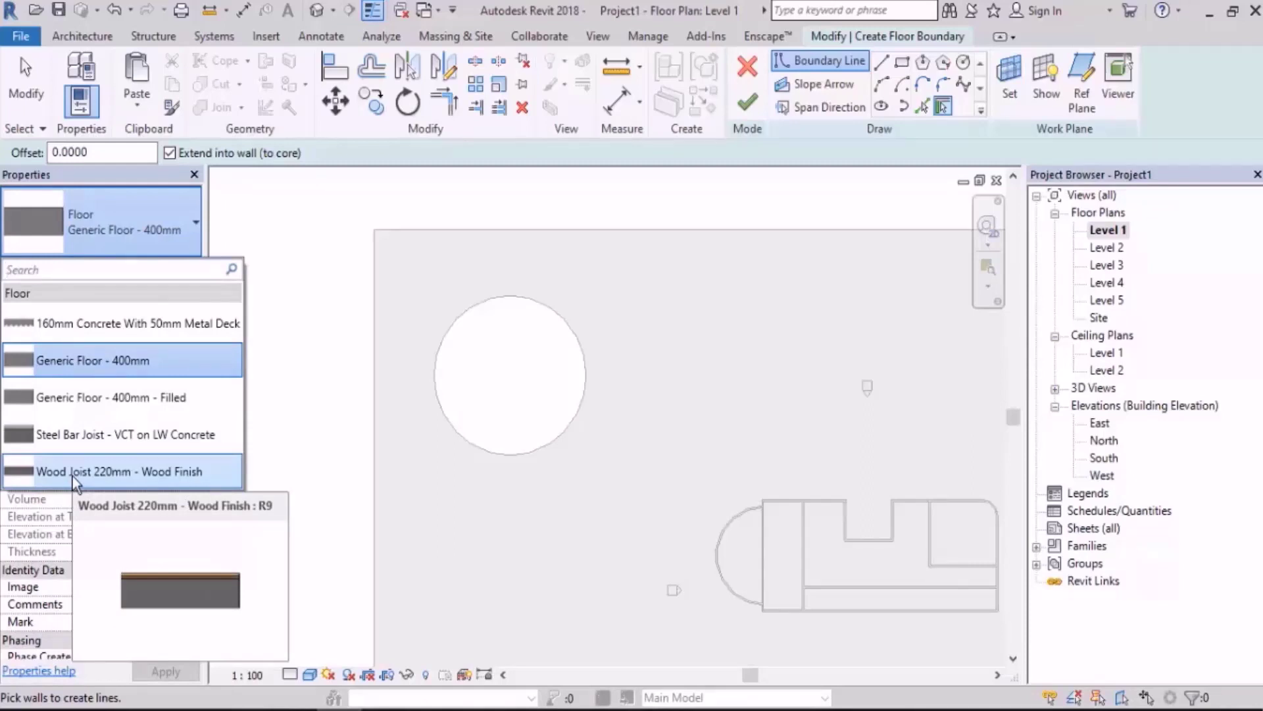
click(129, 471)
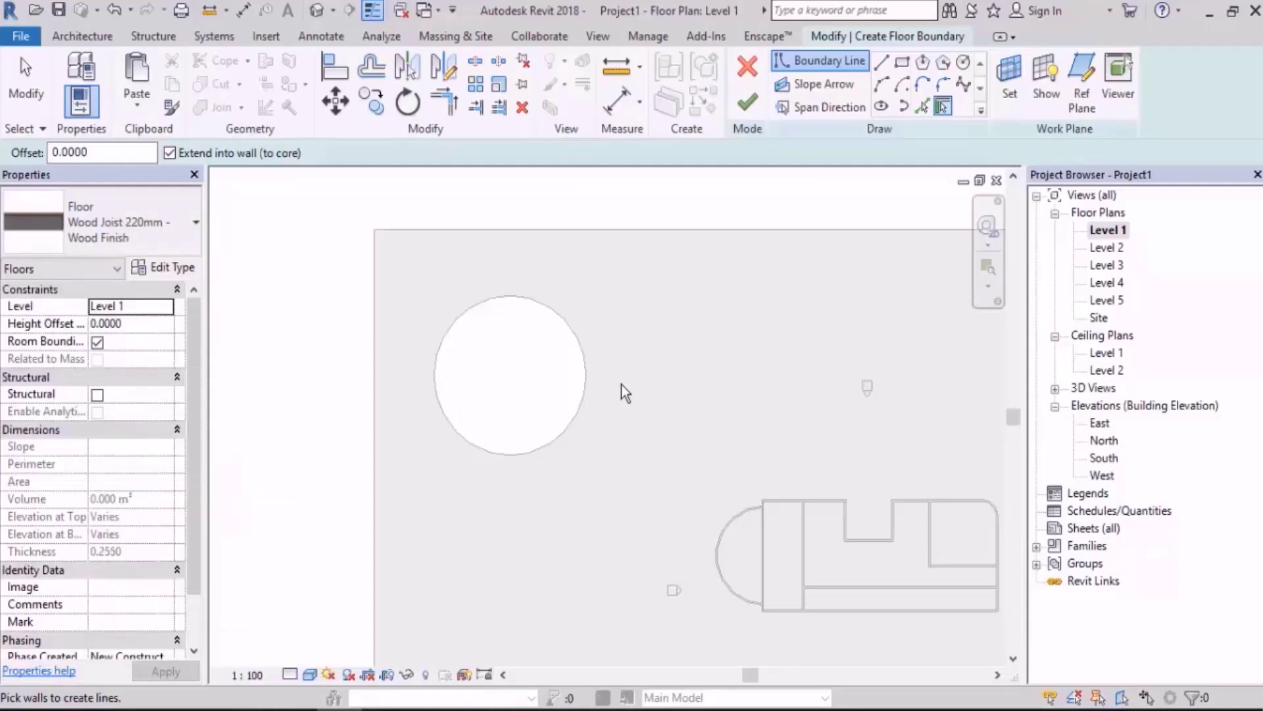
Fill the circular opening with a matching 10 m radius wood floor and check it in 3D.
middle_drag(590, 402, 617, 399)
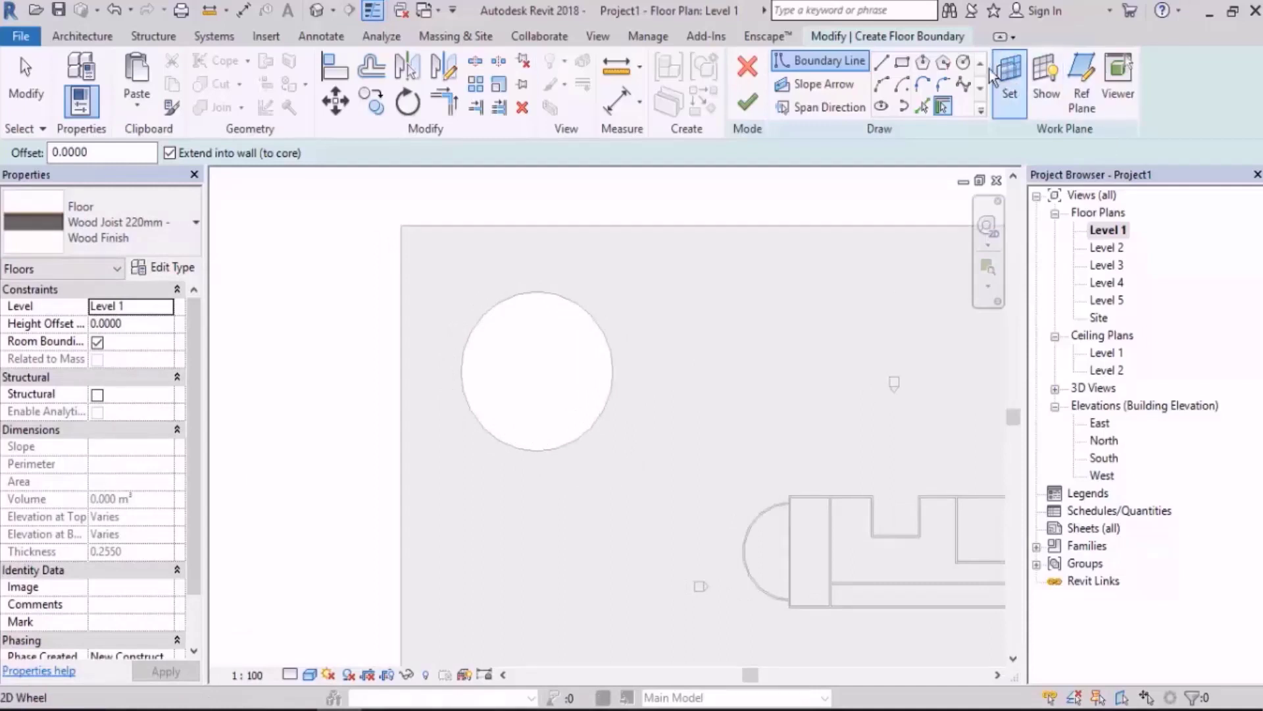
click(964, 63)
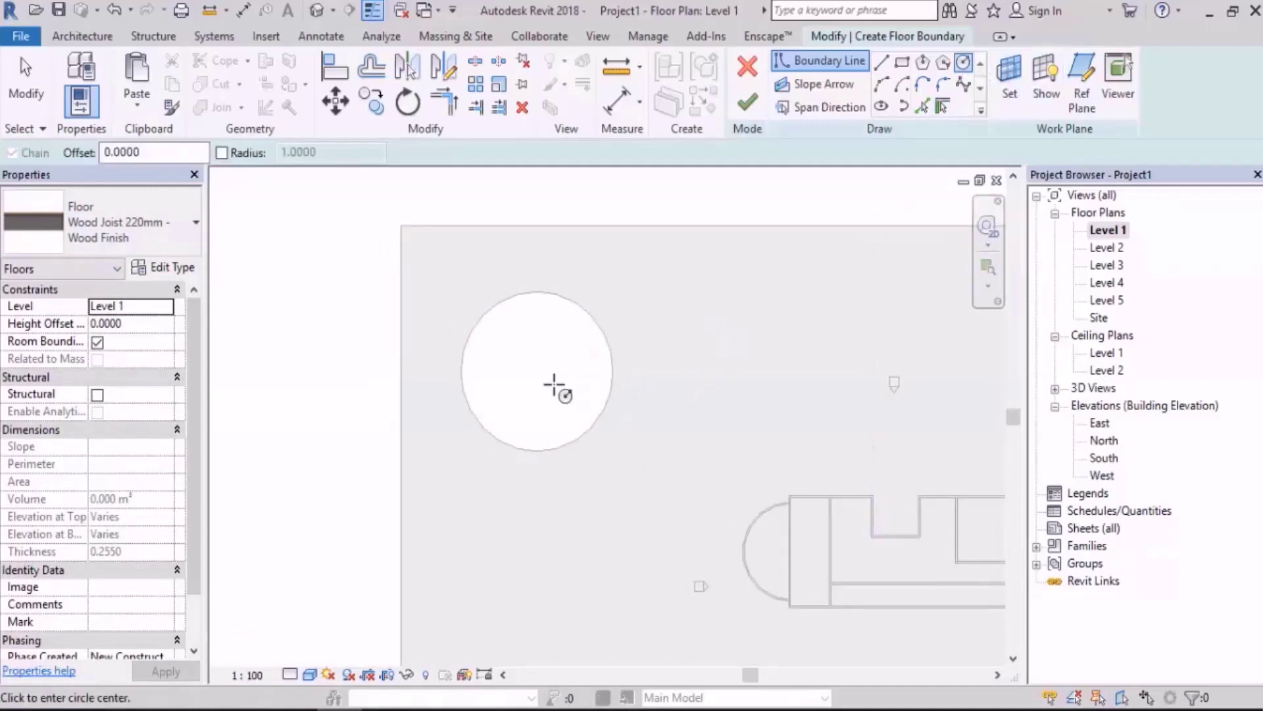
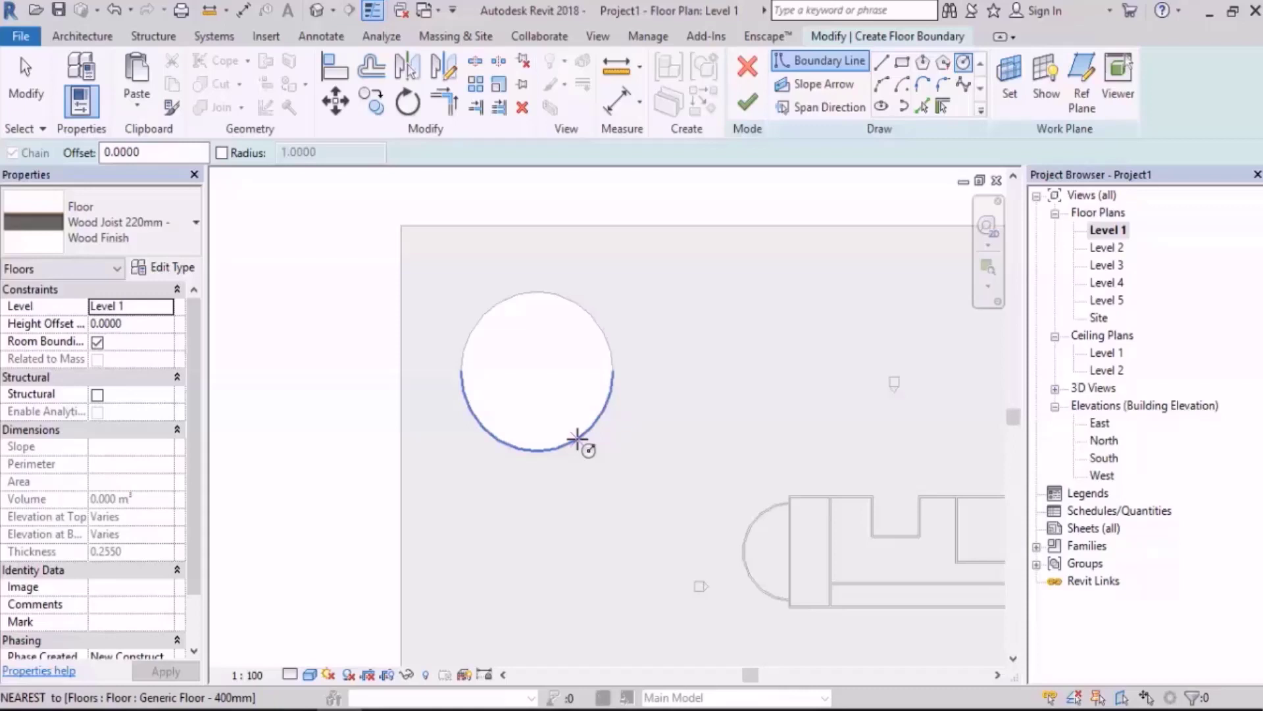
click(577, 438)
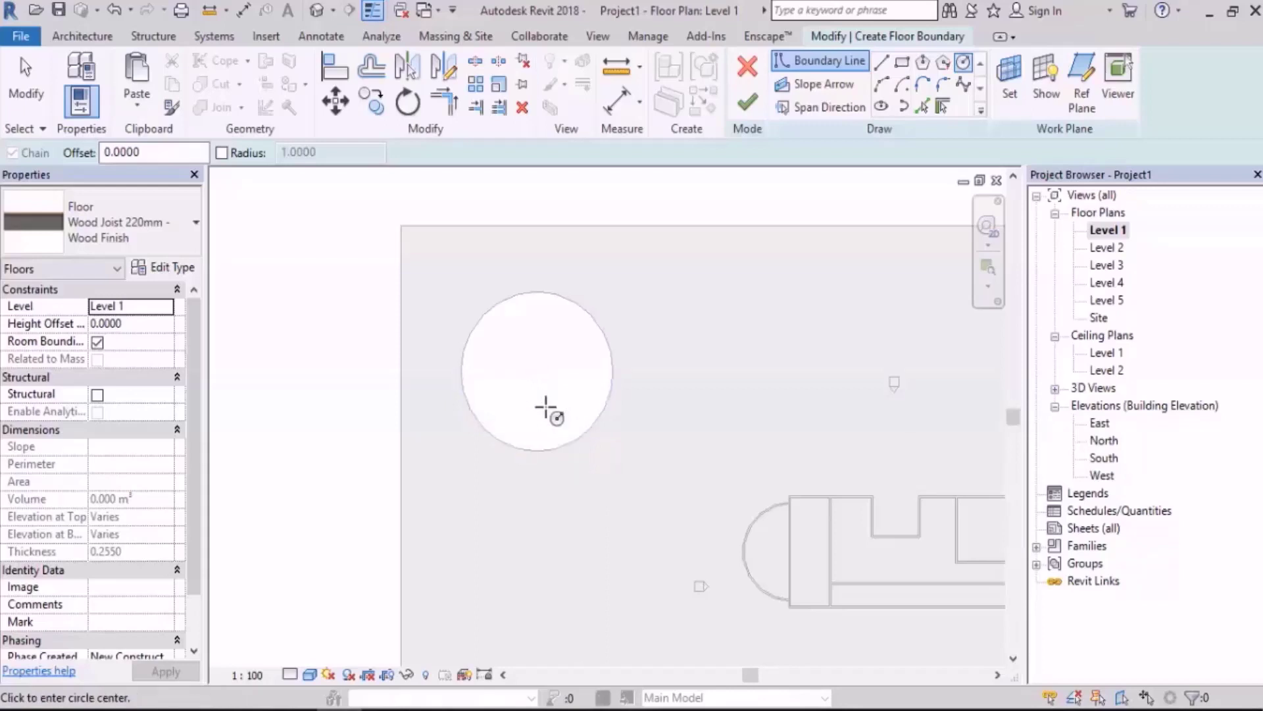
click(565, 439)
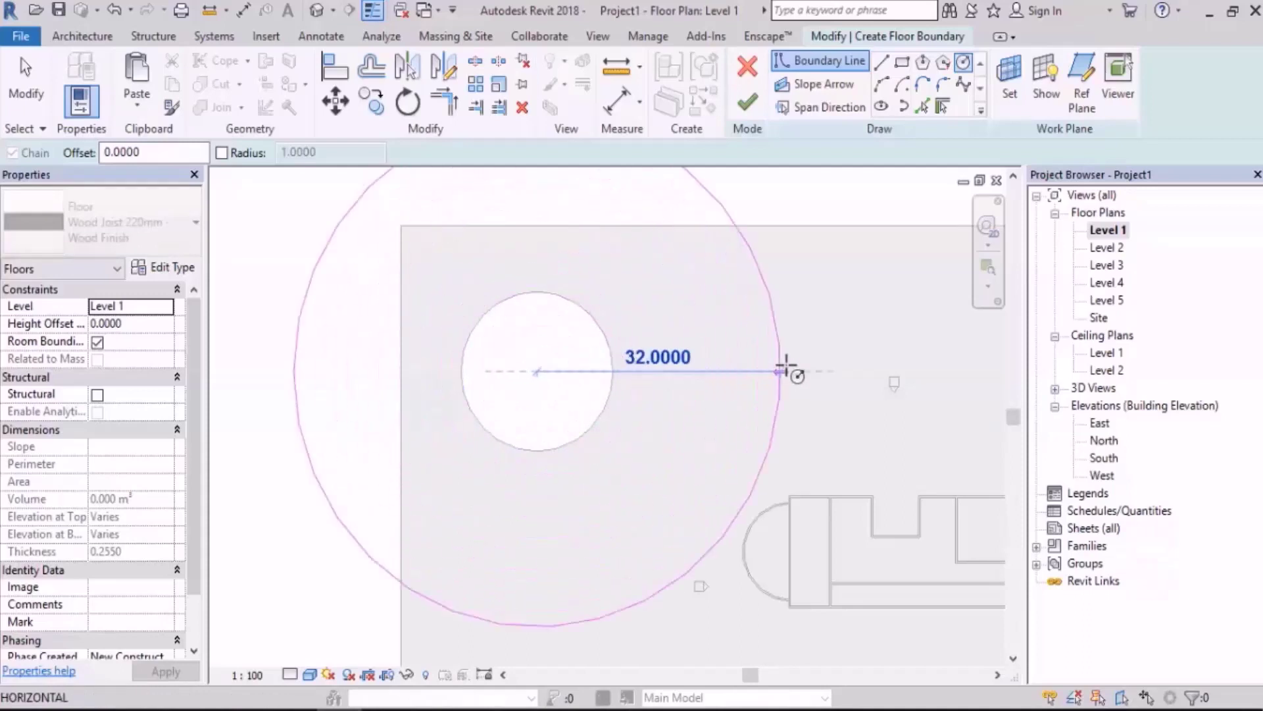
click(596, 428)
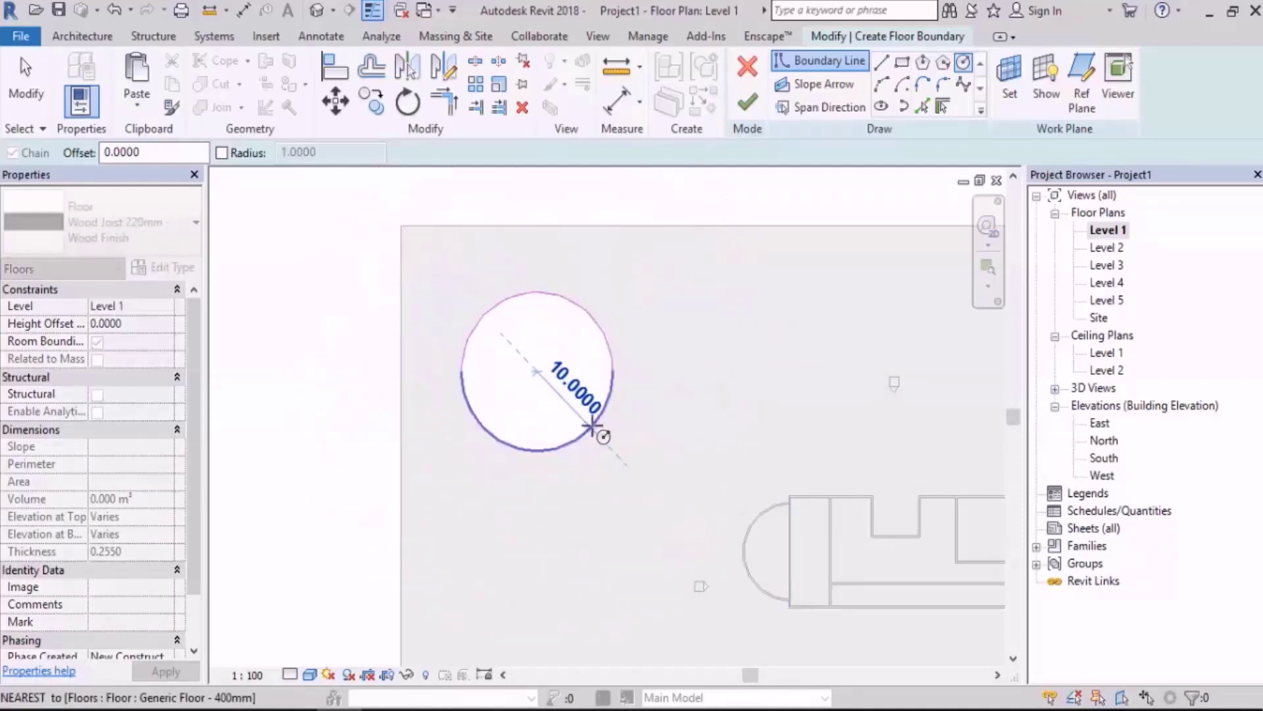
click(747, 102)
click(416, 226)
click(316, 10)
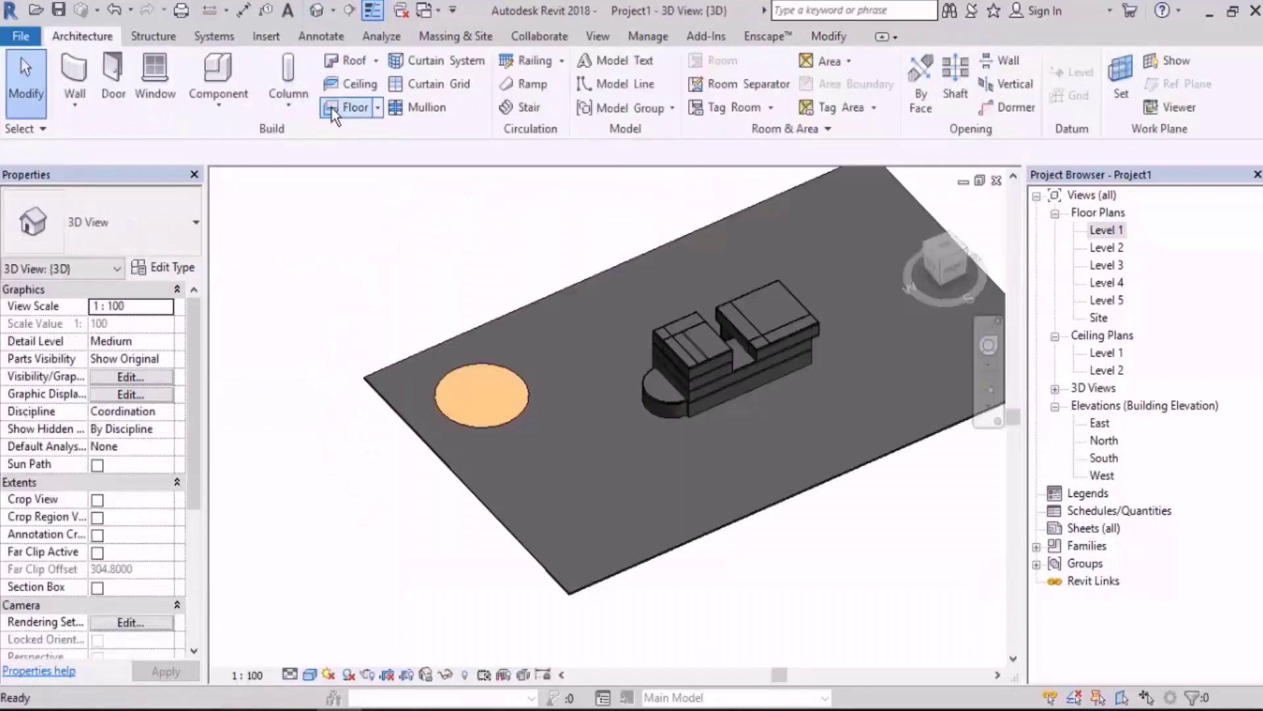
On Level 1, edit the surrounding floor's boundary and add a 14 m radius circle near its lower-right corner in plan.
double_click(1107, 229)
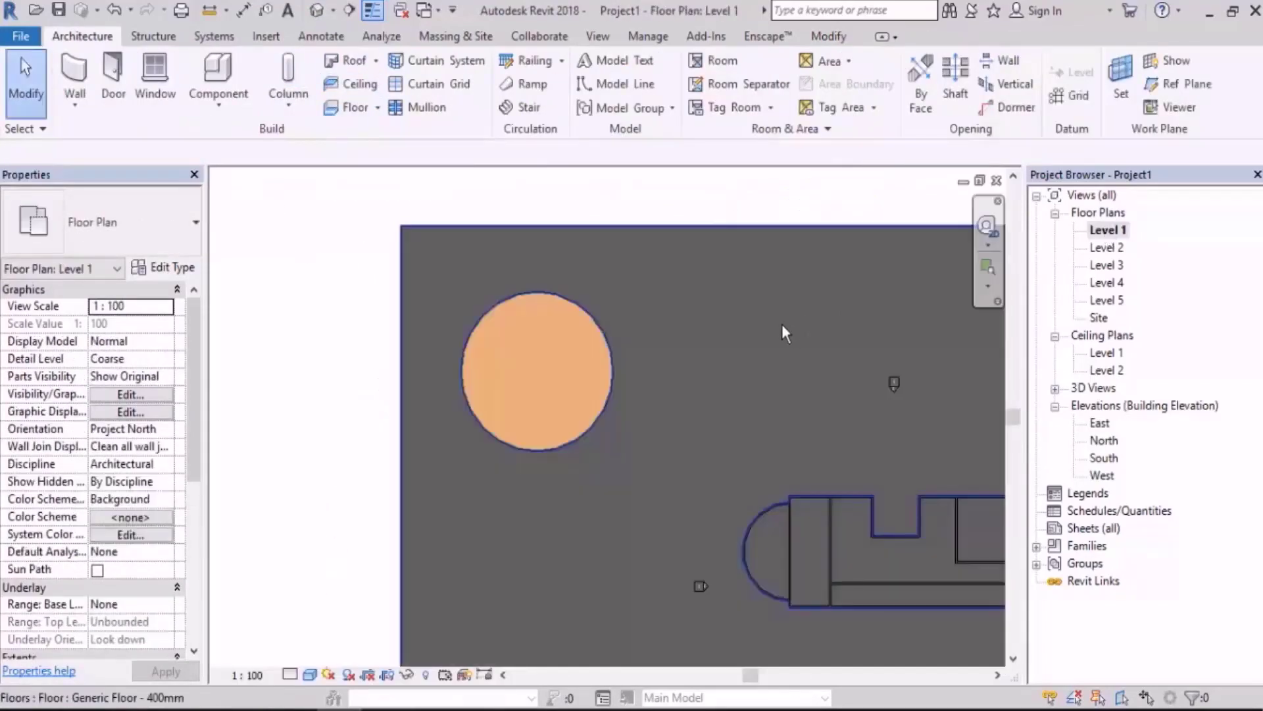
scroll(612, 394, down, 2)
scroll(531, 369, up, 3)
scroll(529, 360, up, 1)
middle_drag(665, 409, 612, 433)
scroll(684, 441, up, 1)
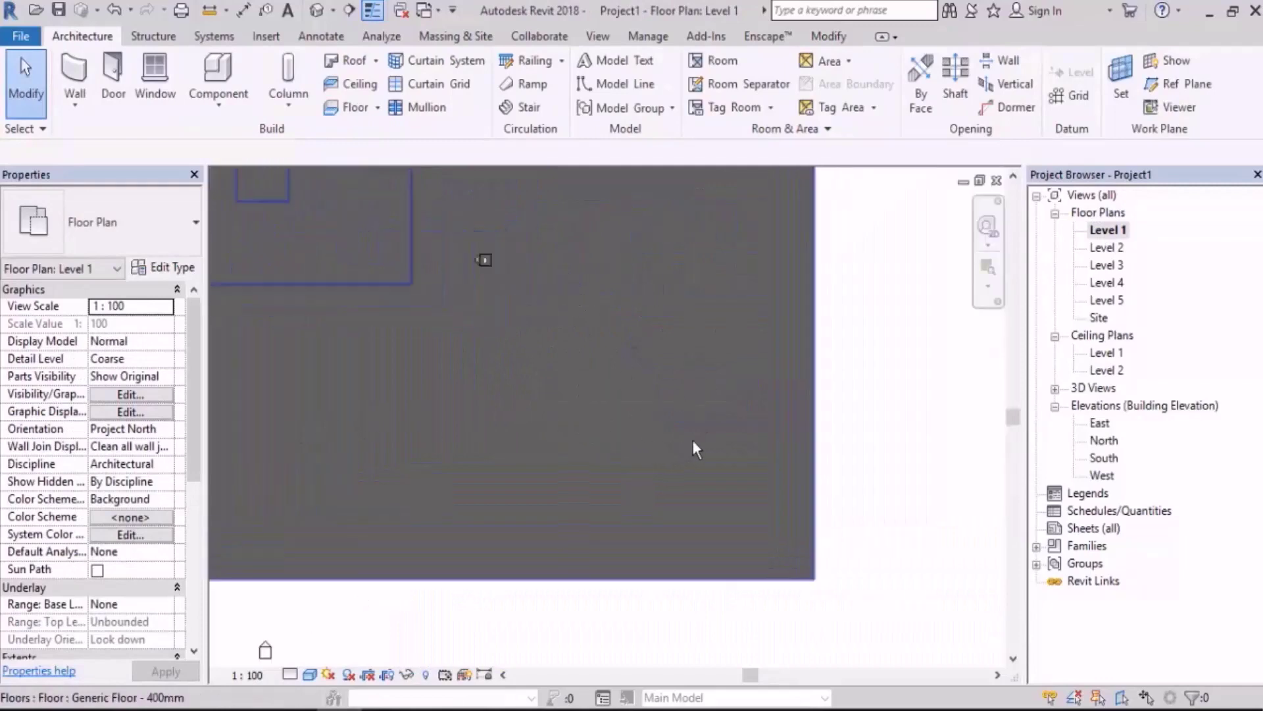
click(657, 342)
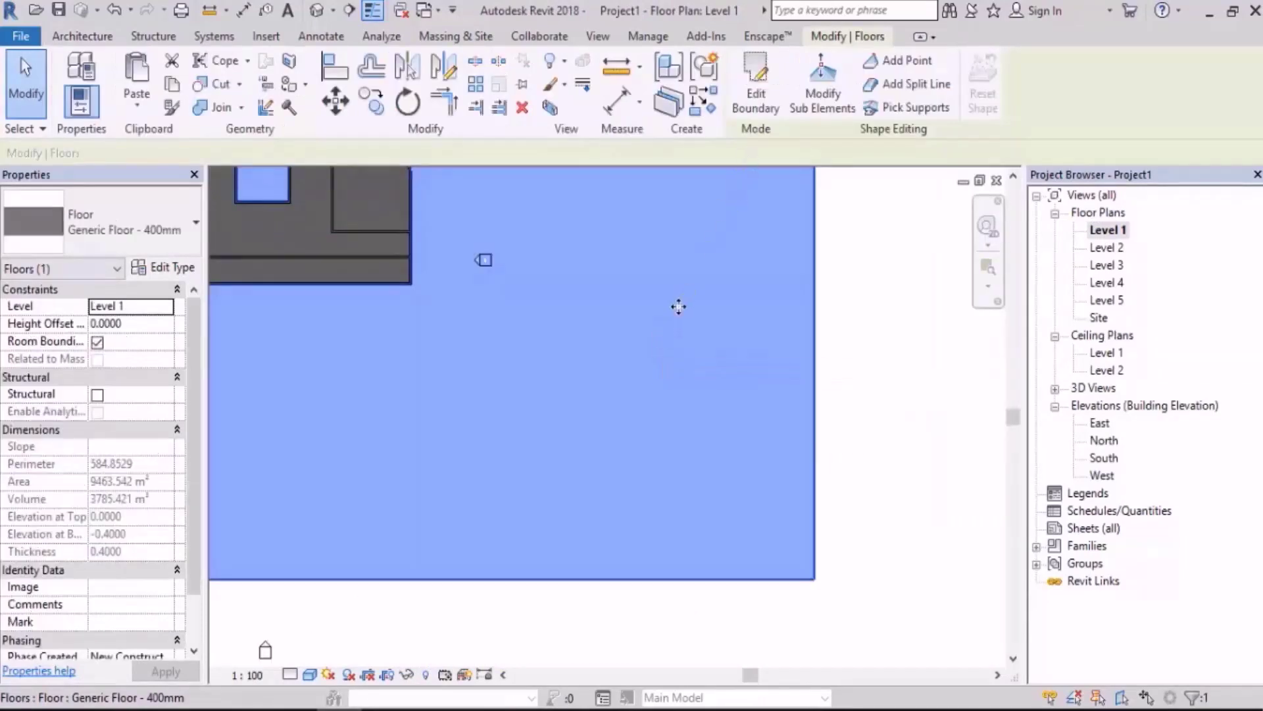
double_click(697, 318)
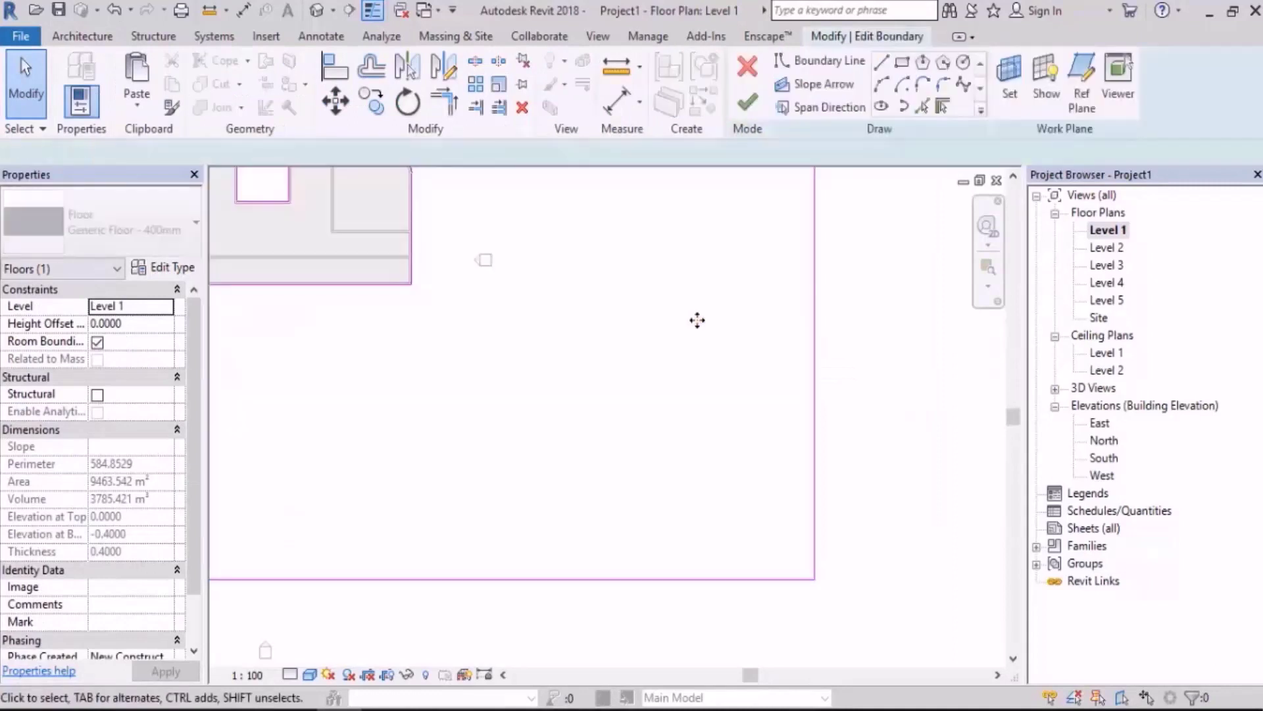
click(964, 62)
click(632, 416)
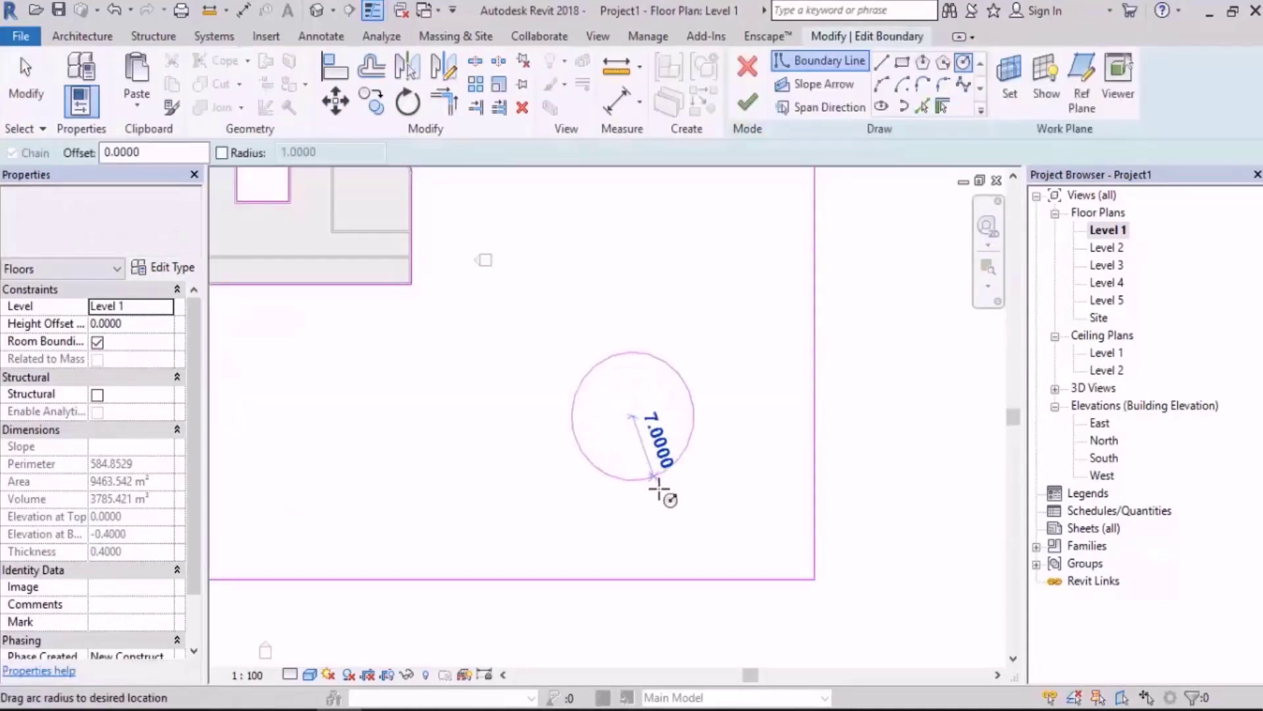
click(679, 539)
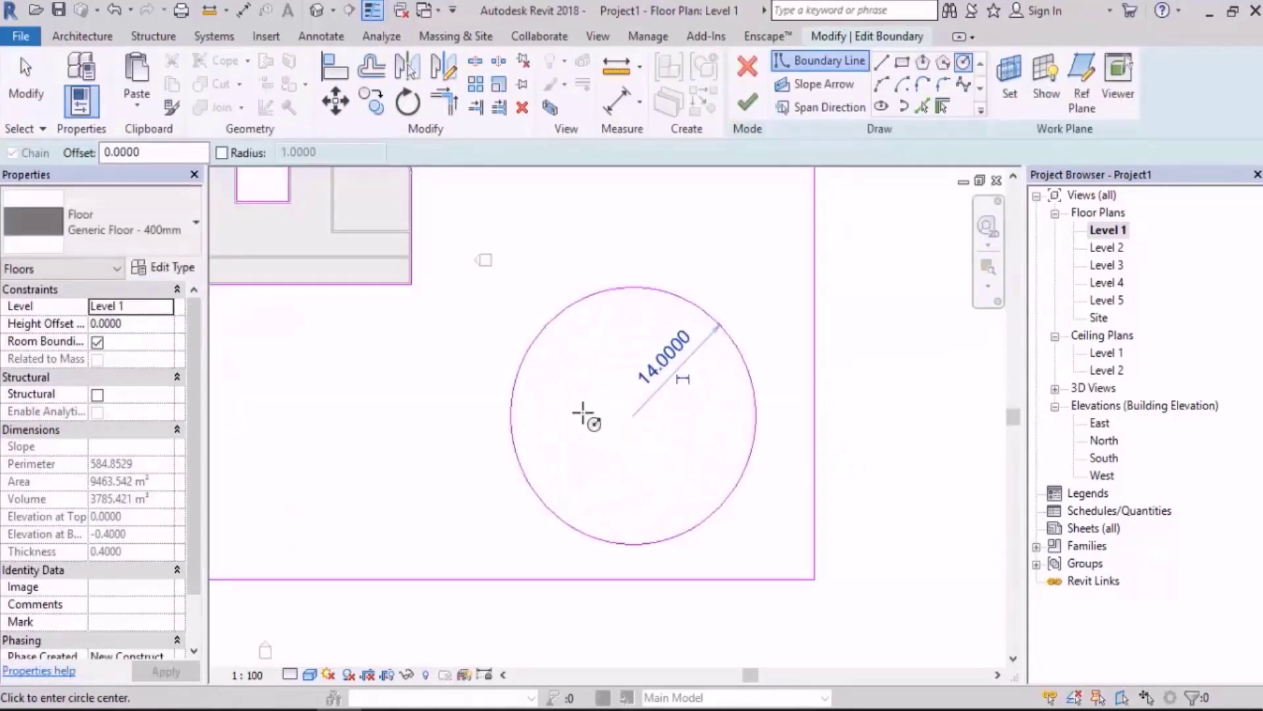
Add a 3 m radius circle inside the upper part of the 14 m circle and finish the floor boundary edit.
scroll(592, 411, up, 3)
click(623, 353)
click(643, 389)
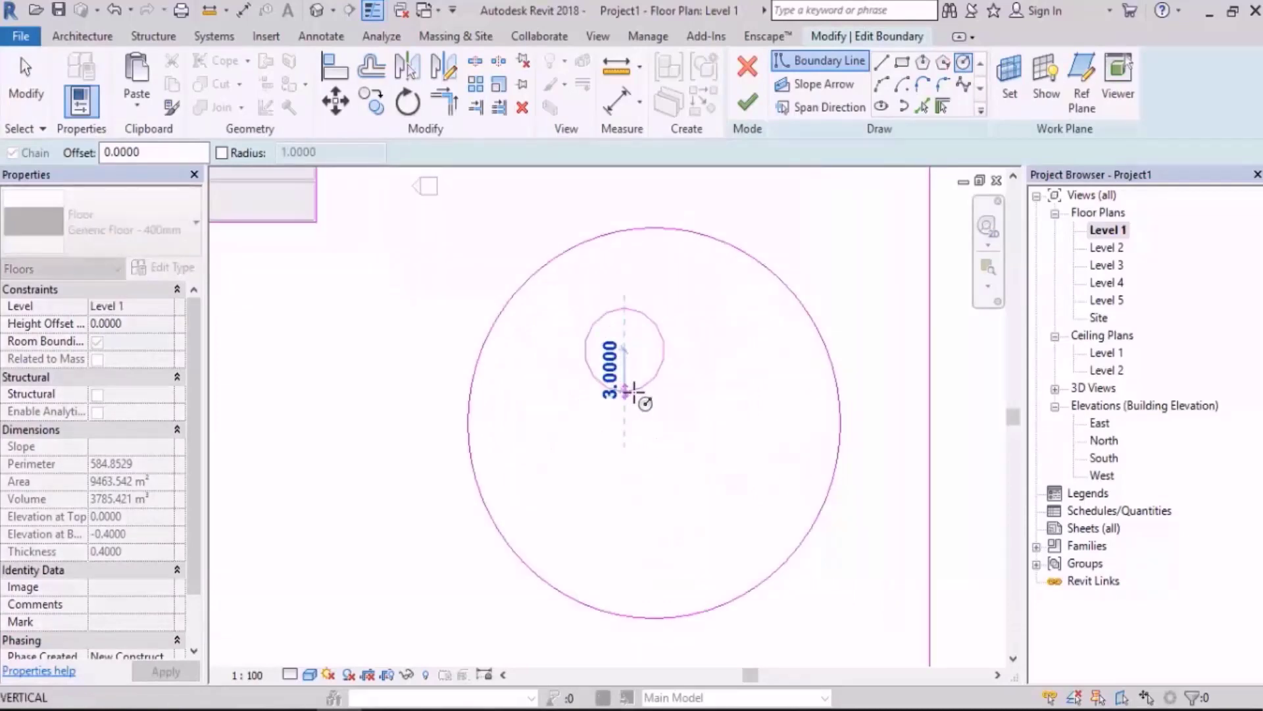
click(747, 102)
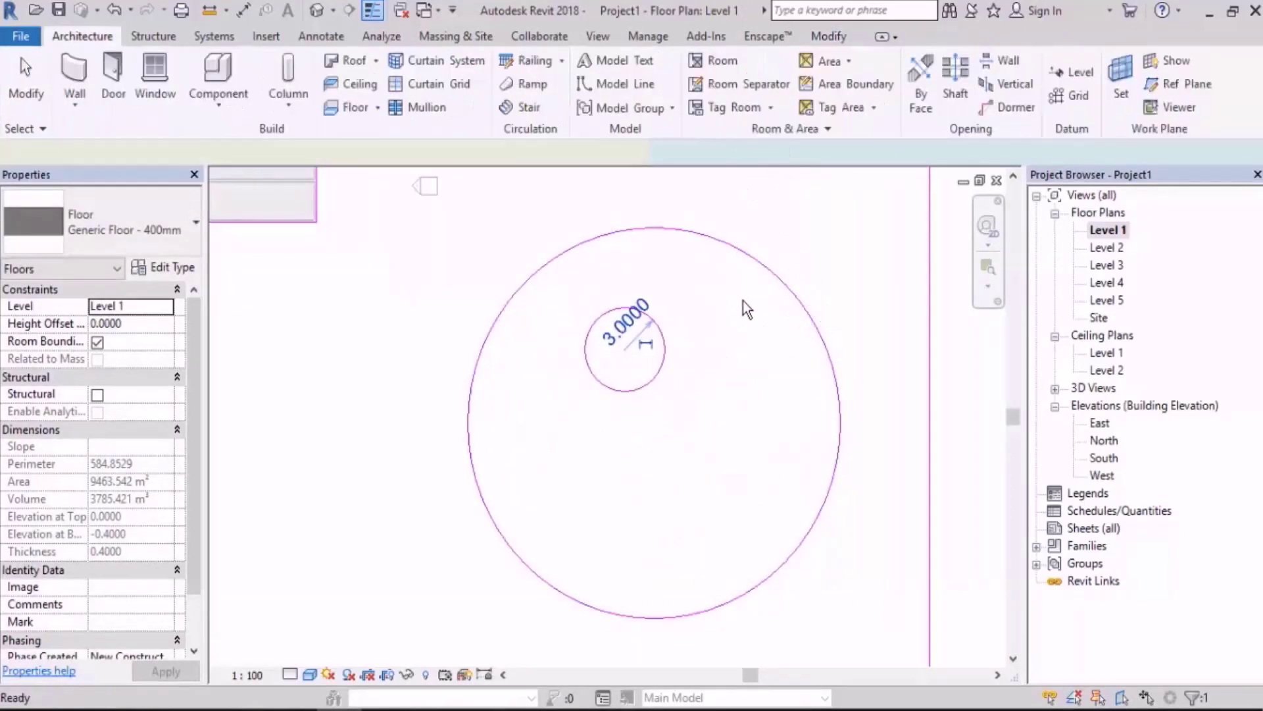
scroll(701, 425, down, 1)
middle_drag(702, 424, 637, 409)
click(826, 429)
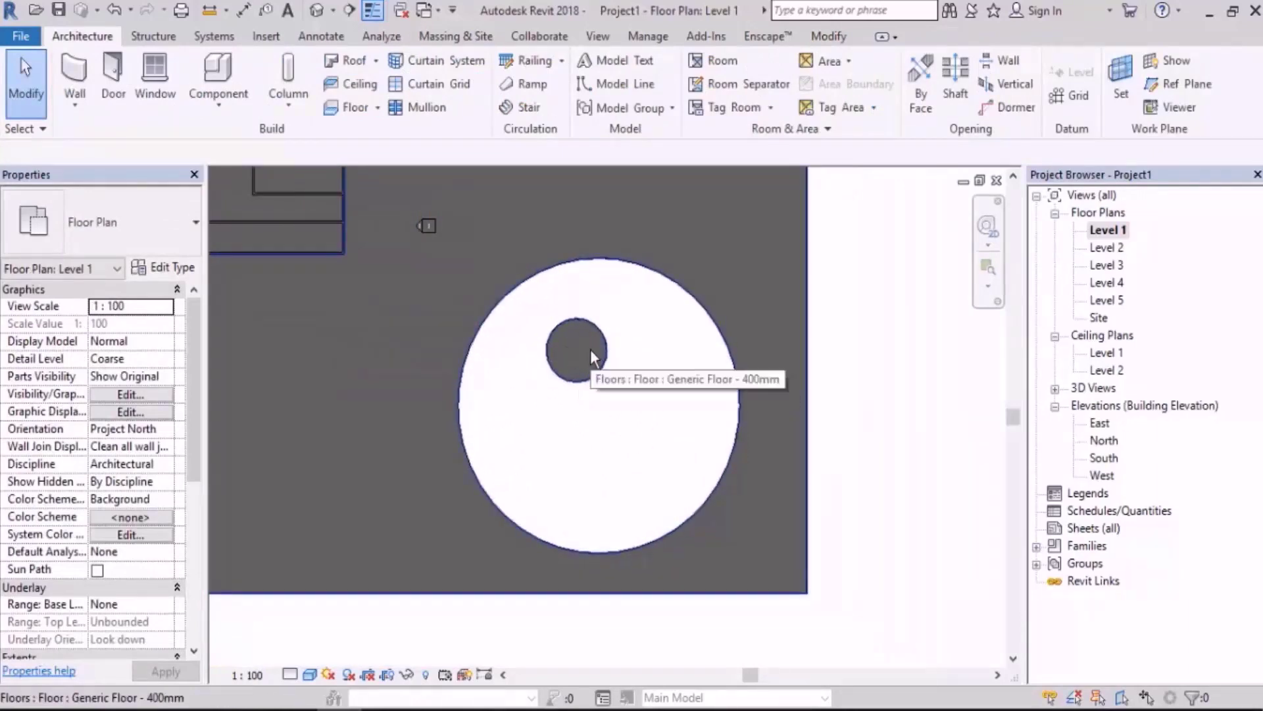
middle_drag(756, 380, 791, 365)
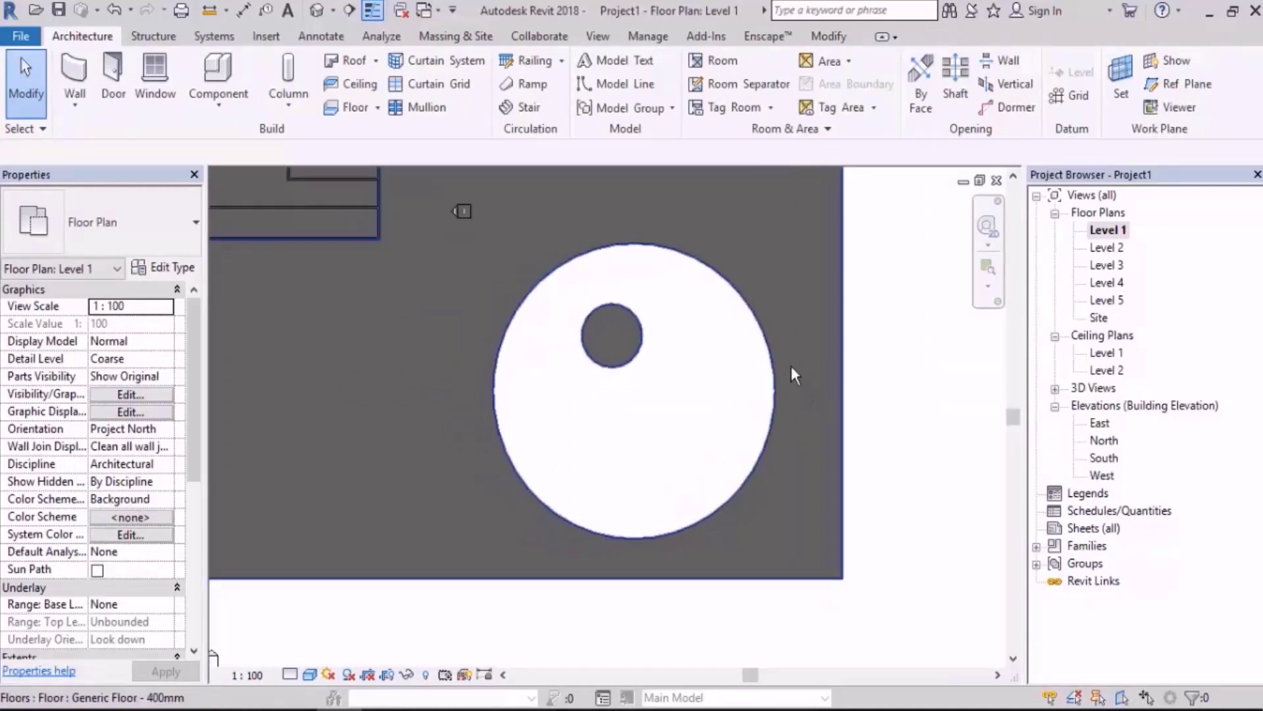
middle_drag(739, 320, 713, 327)
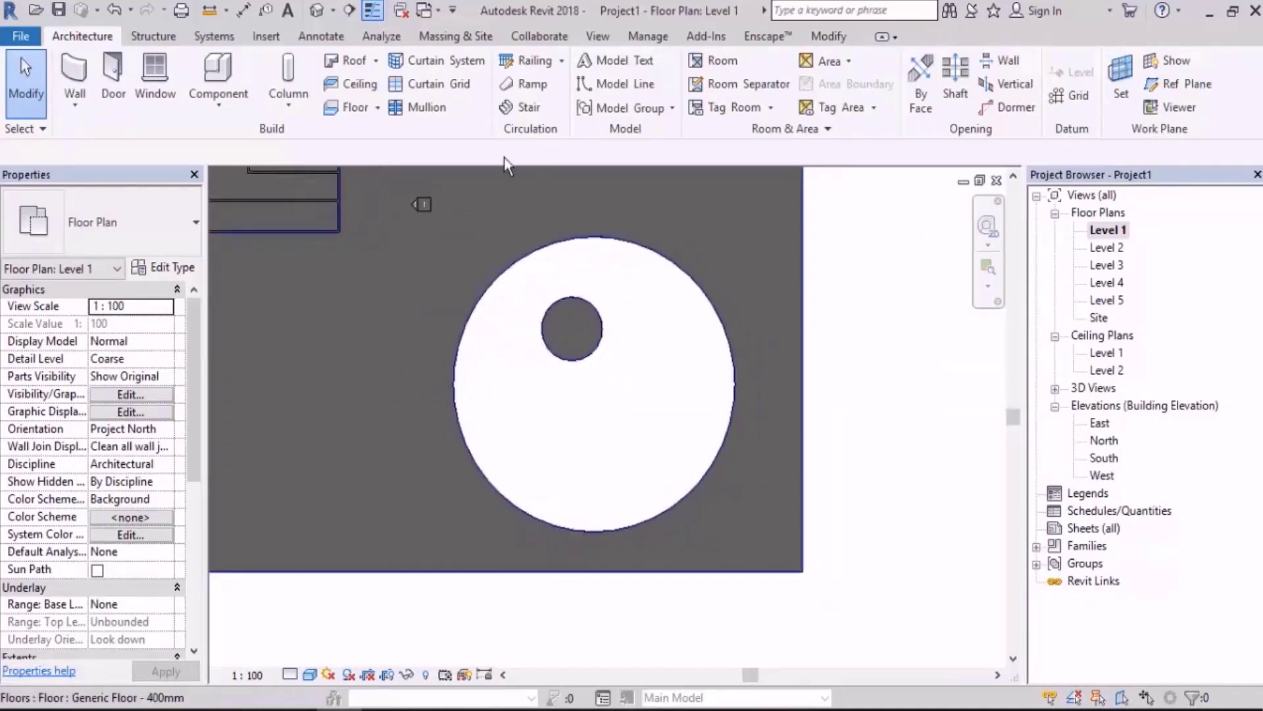
Start a Wood Joist 220mm - Wood Finish floor and outline it with a 14 m radius circle matching the large opening.
click(346, 107)
middle_drag(852, 286, 825, 289)
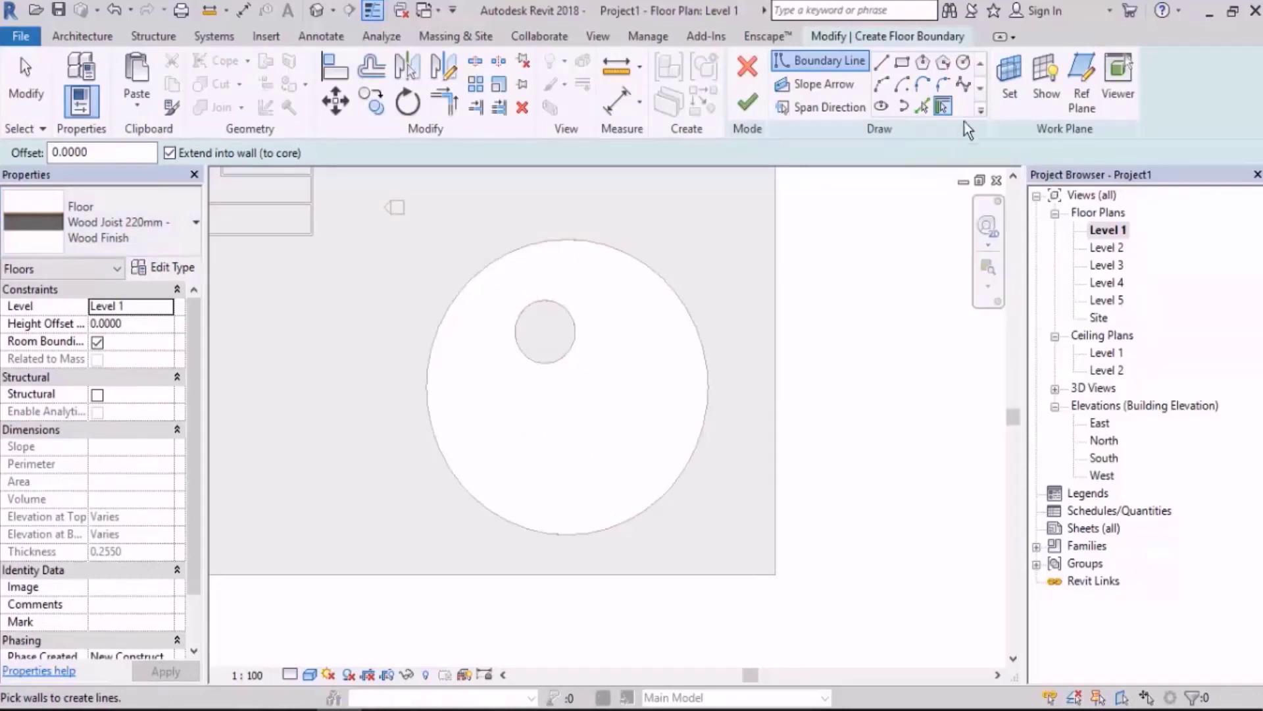
click(964, 63)
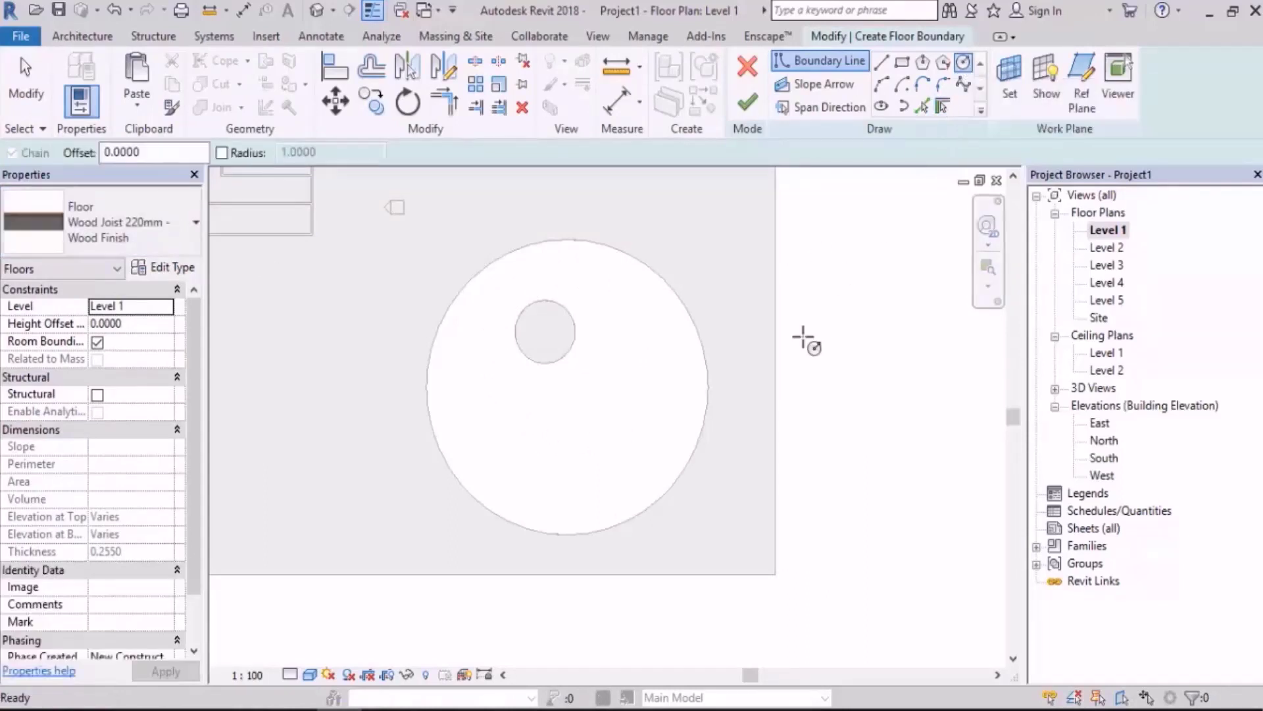
click(691, 467)
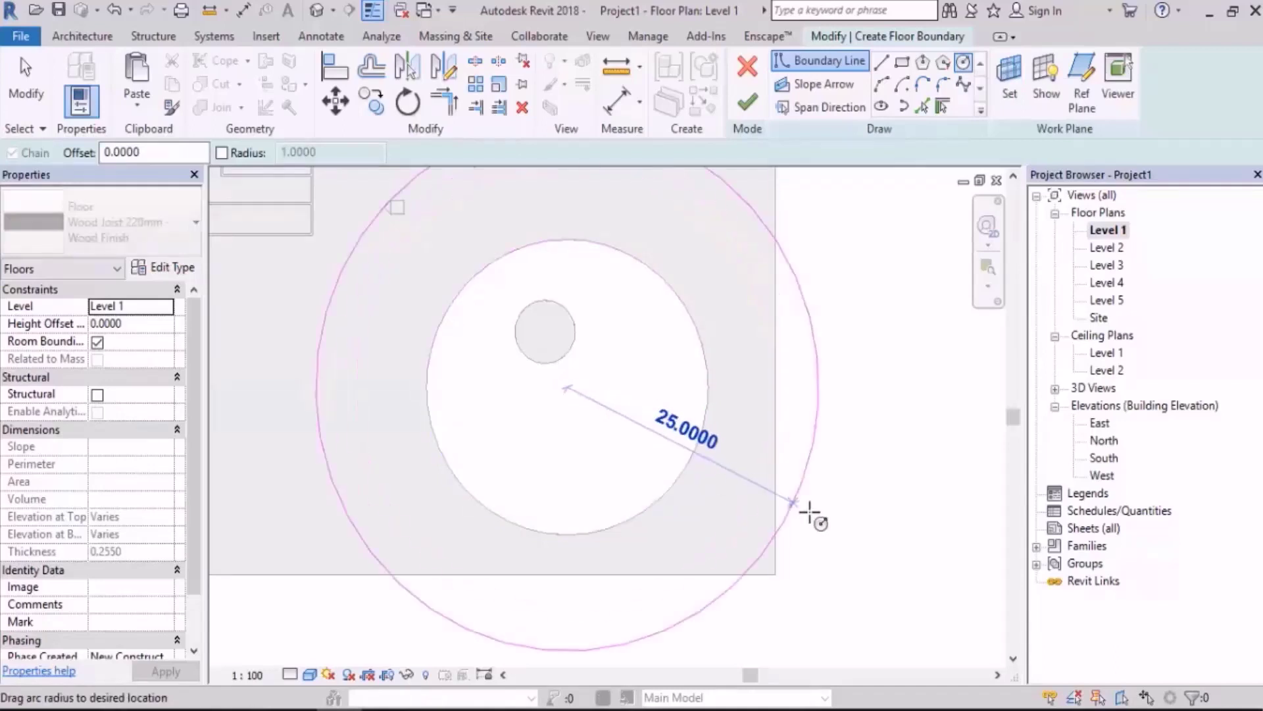
click(775, 479)
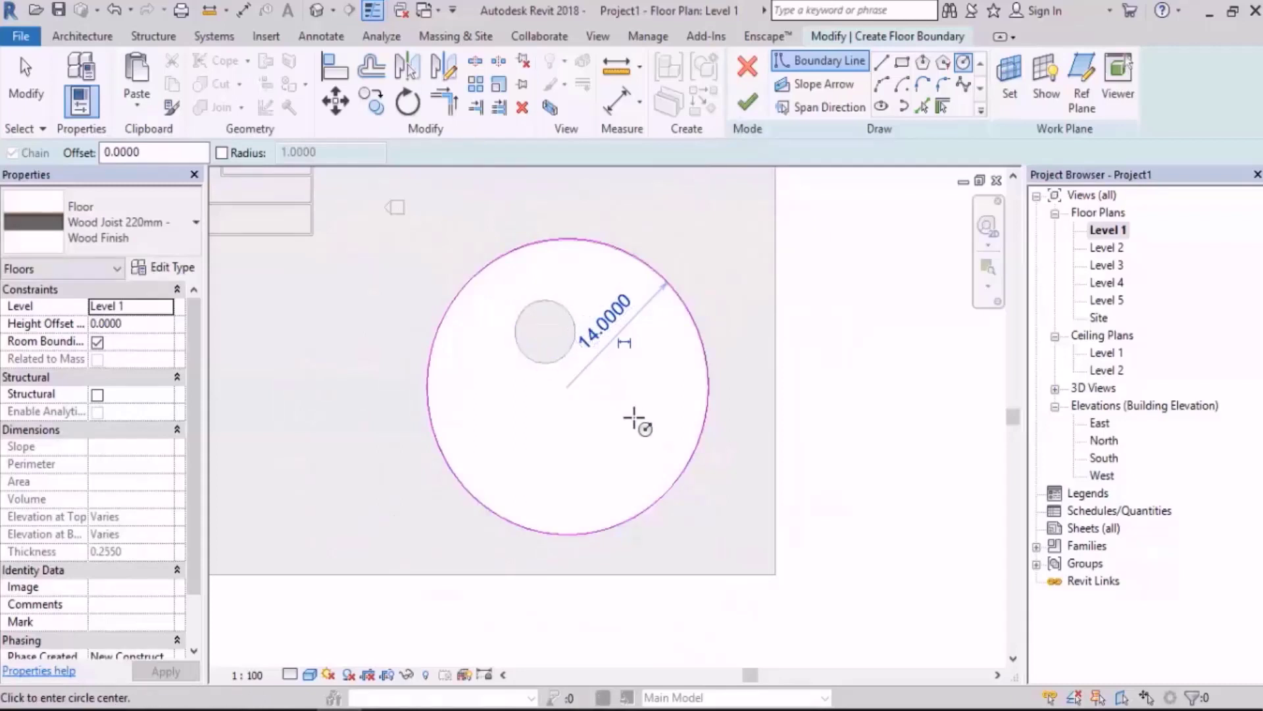
Add a 3 m radius inner circle around the floor island to the wood floor's outline and finish the floor in 3D.
scroll(527, 329, up, 3)
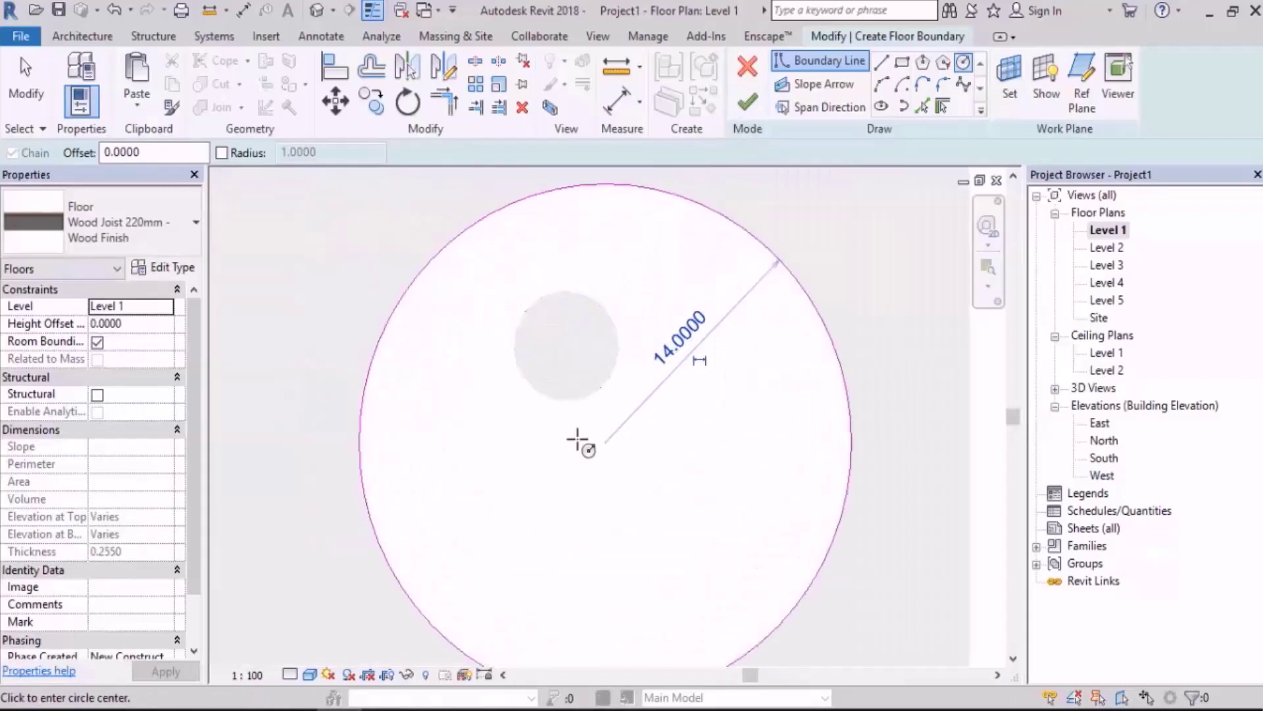
click(584, 402)
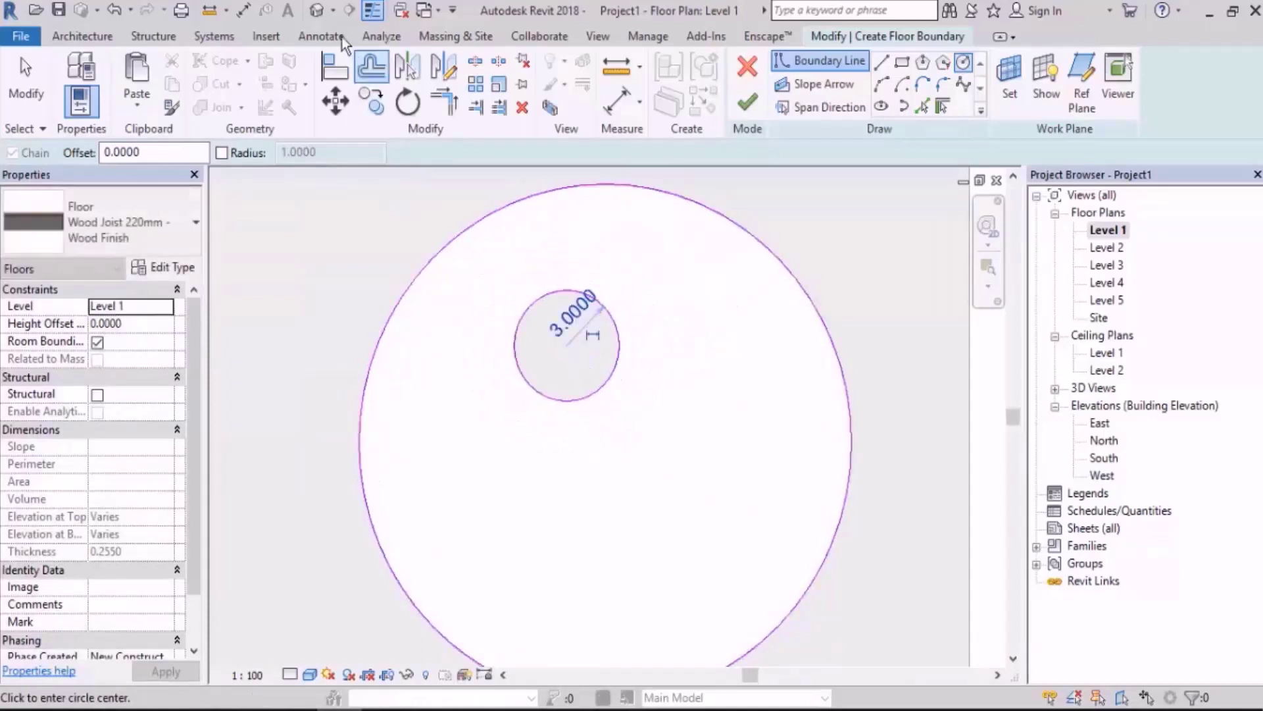
click(317, 10)
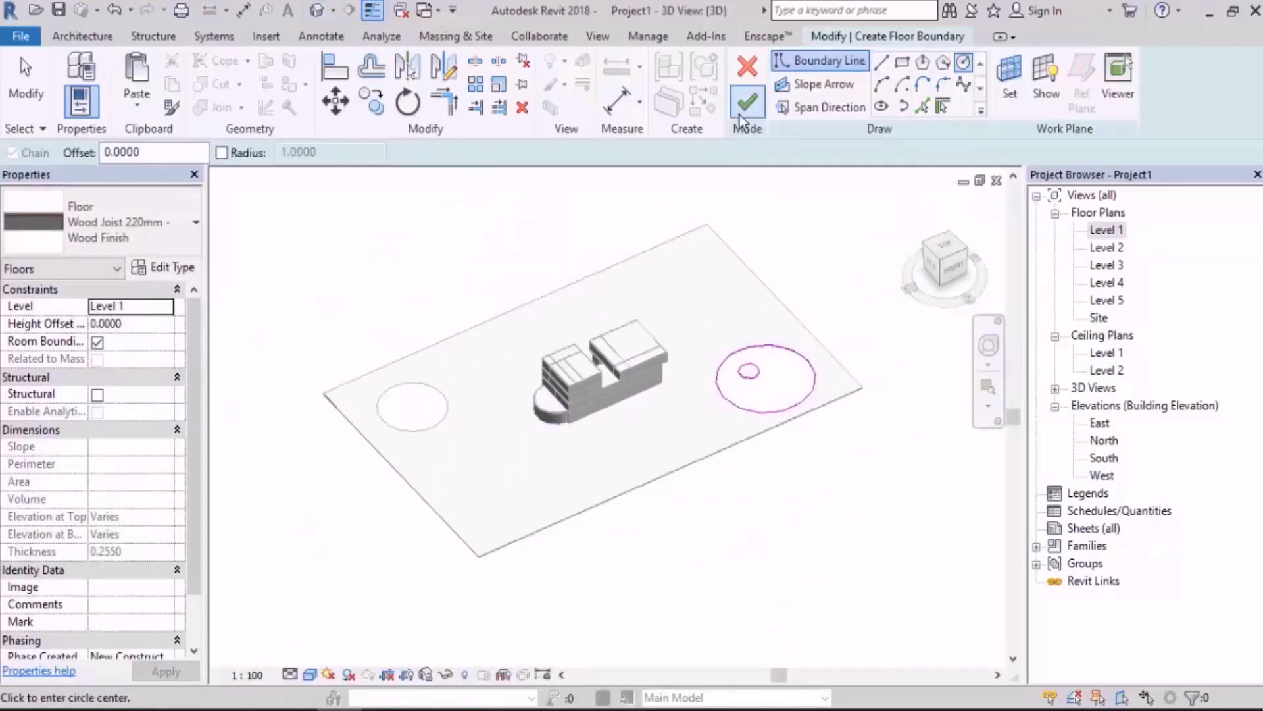
click(746, 103)
Try moving the ring-shaped wood floor out of its opening in 3D, undo the move and inspect both round floors.
scroll(710, 408, up, 5)
click(710, 408)
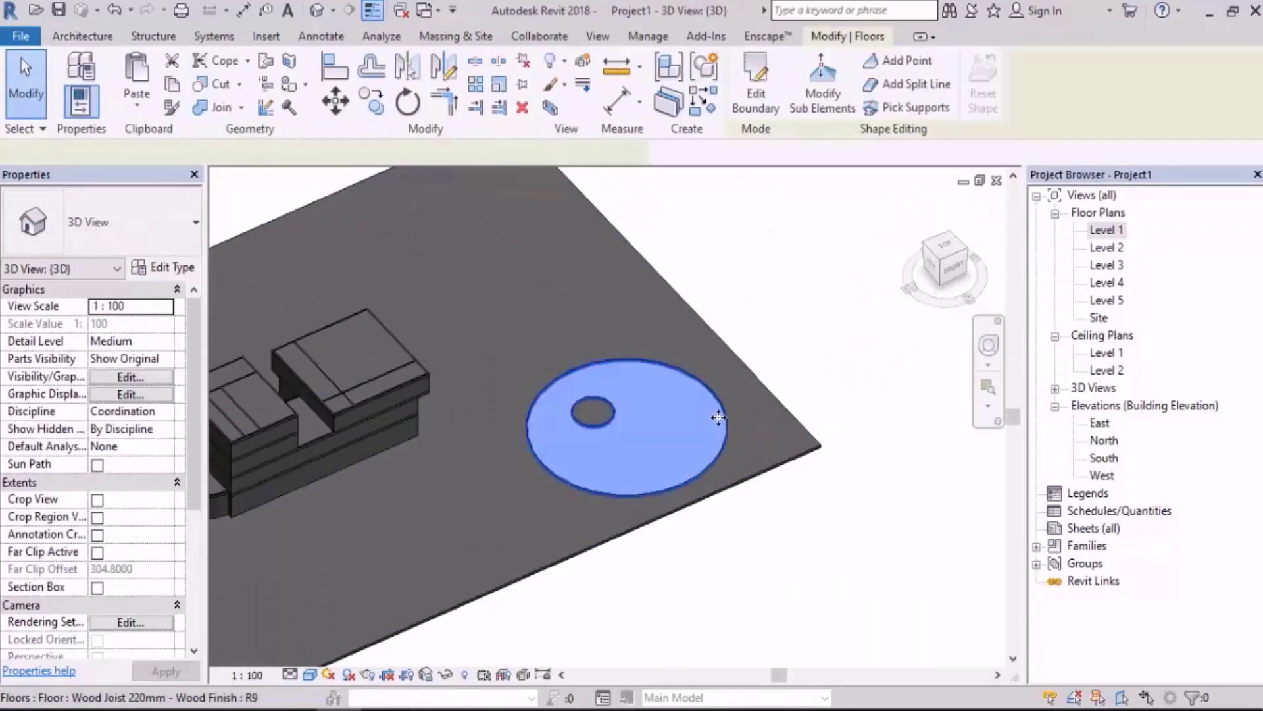
drag(637, 415, 798, 257)
click(907, 378)
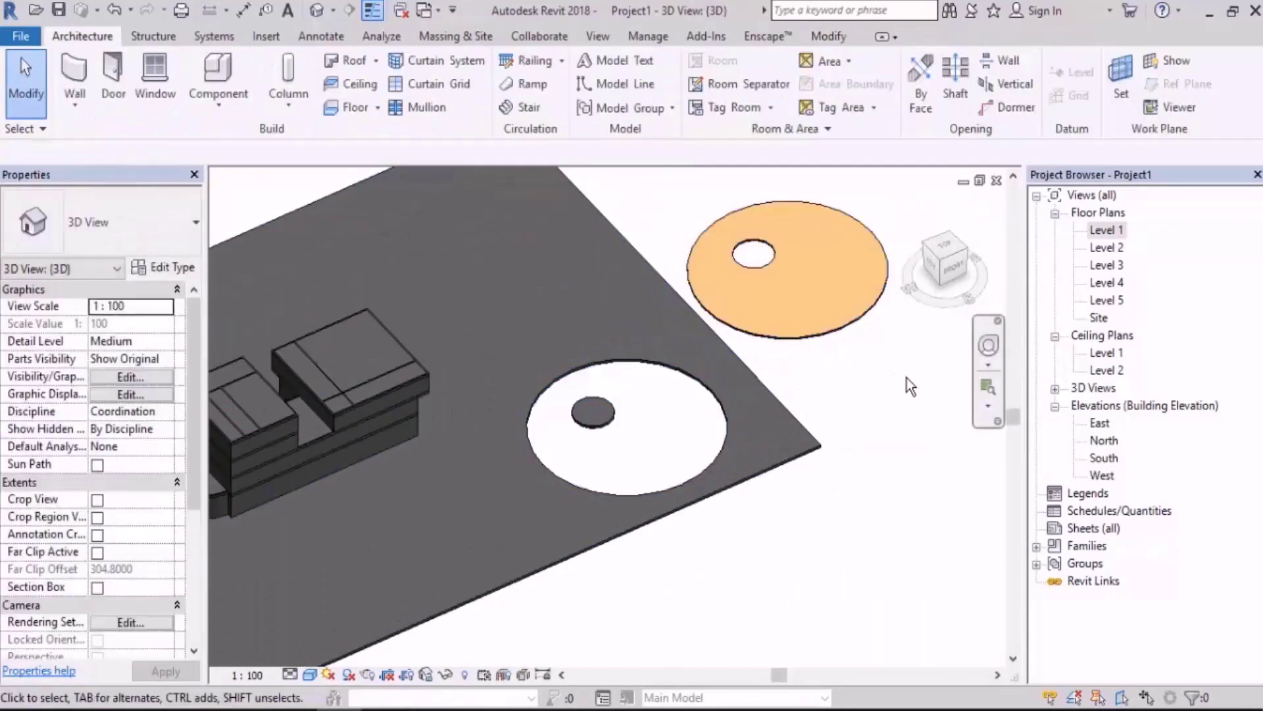
key(ctrl+z)
shift+middle_drag(867, 390, 581, 467)
scroll(416, 475, up, 2)
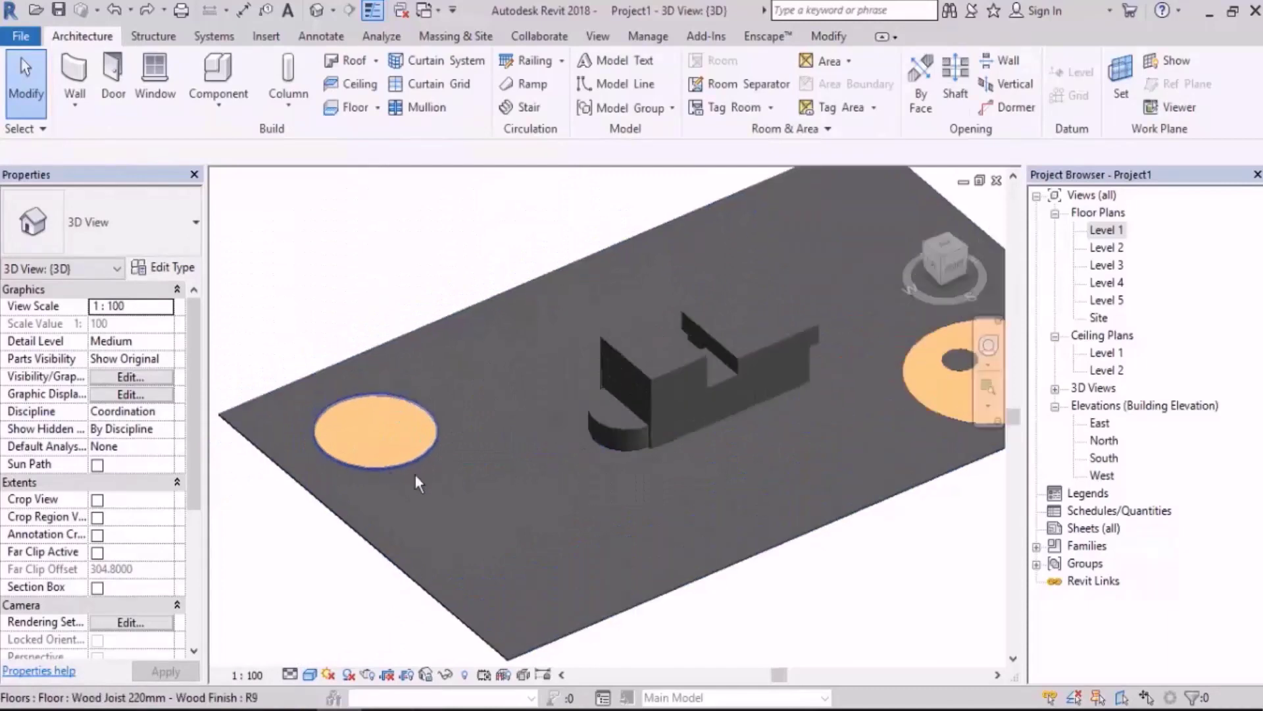
Start a Generic - 200mm wall on Level 1 with an unconnected top and a height of 0.6 m.
double_click(1105, 230)
scroll(437, 316, down, 4)
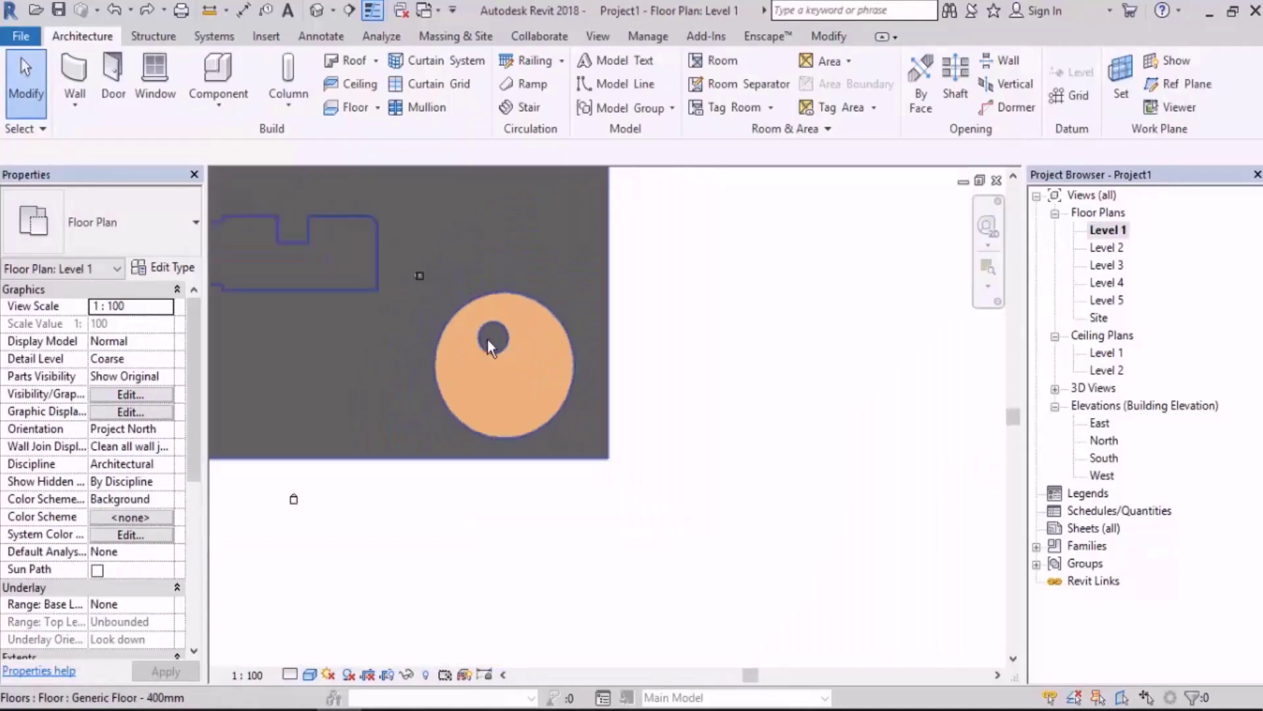
scroll(510, 350, down, 3)
scroll(309, 255, up, 5)
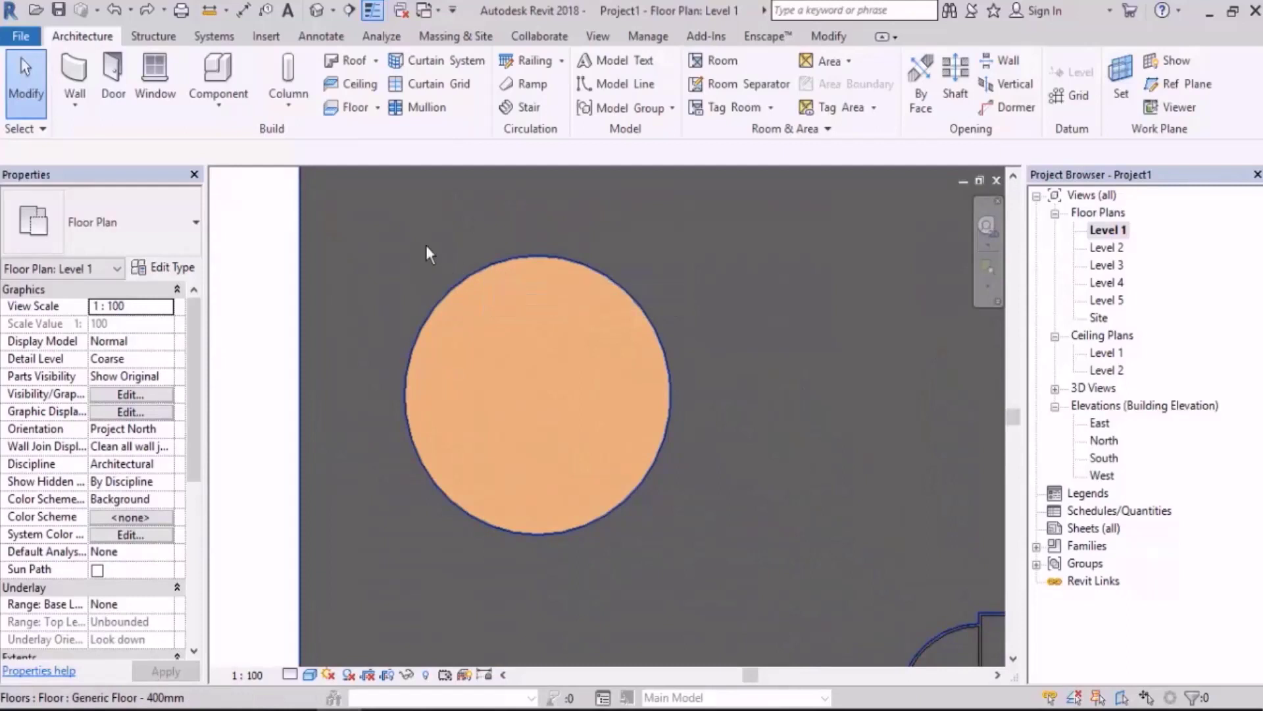
click(73, 70)
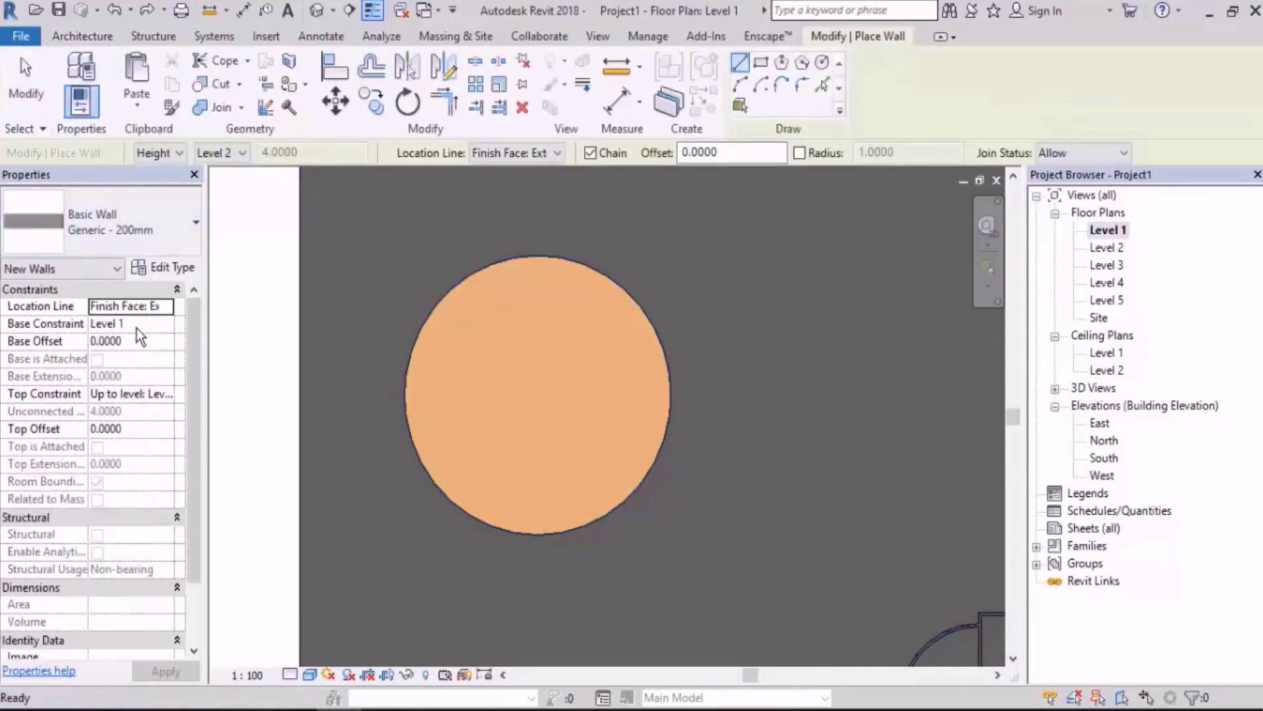
click(167, 394)
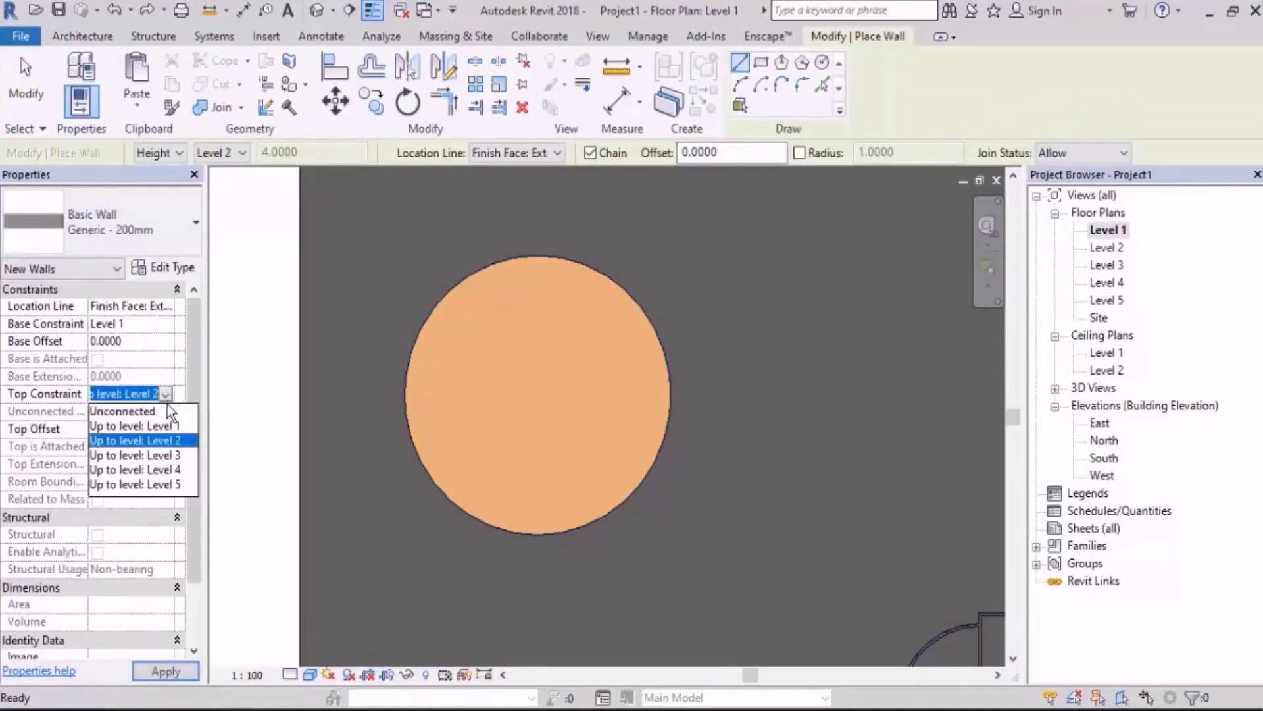
click(144, 412)
click(143, 412)
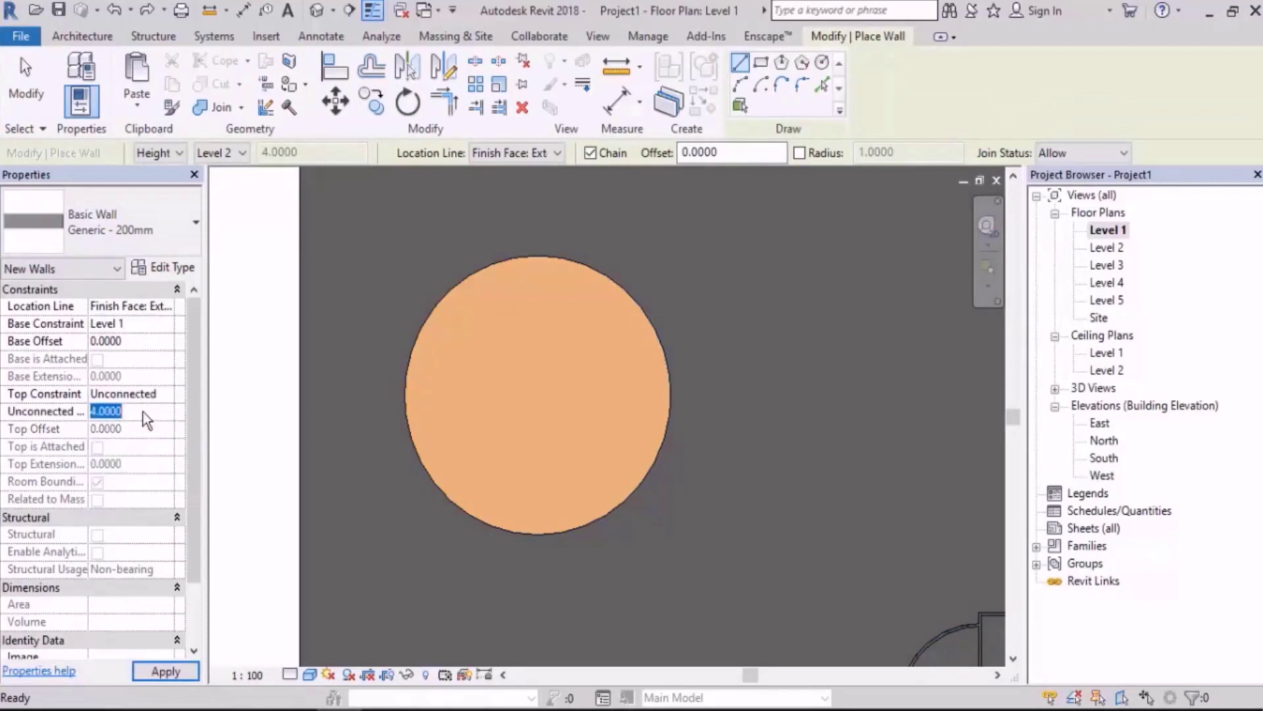
text(0.6000)
Draw a circular wall just outside the edge of the 10 m radius wood floor and check it in 3D.
click(822, 64)
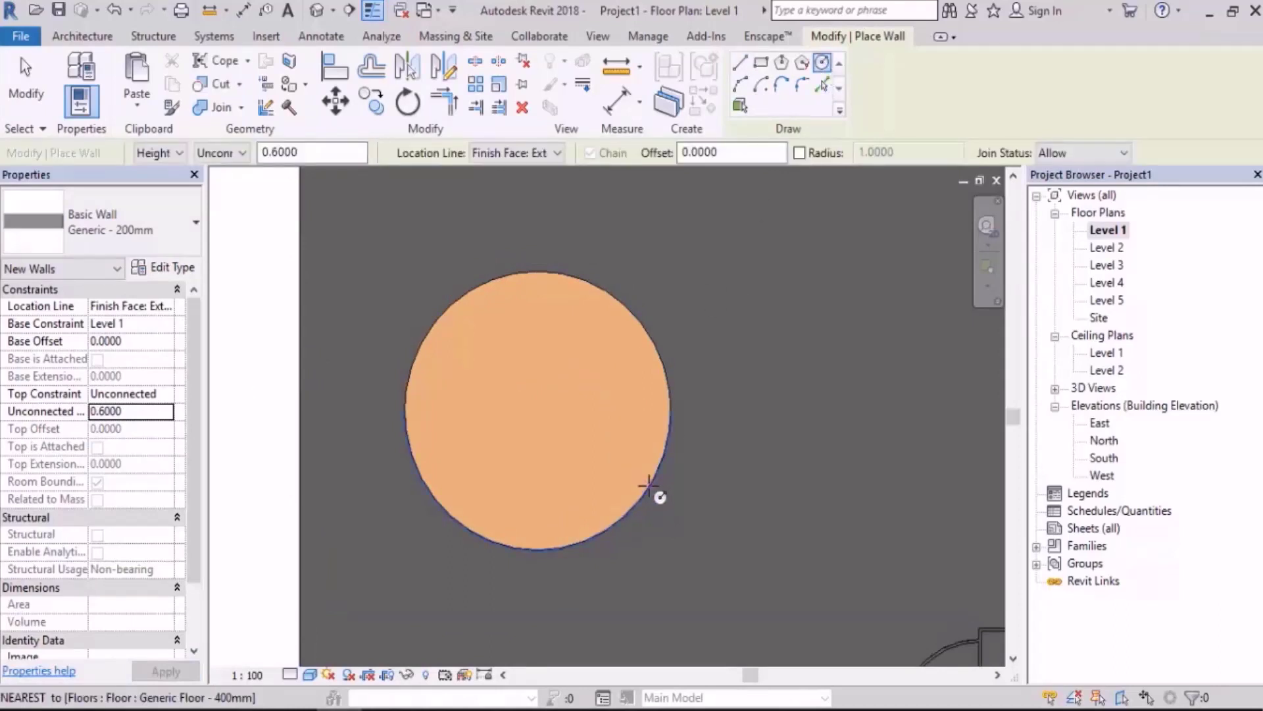
click(537, 410)
scroll(538, 299, up, 3)
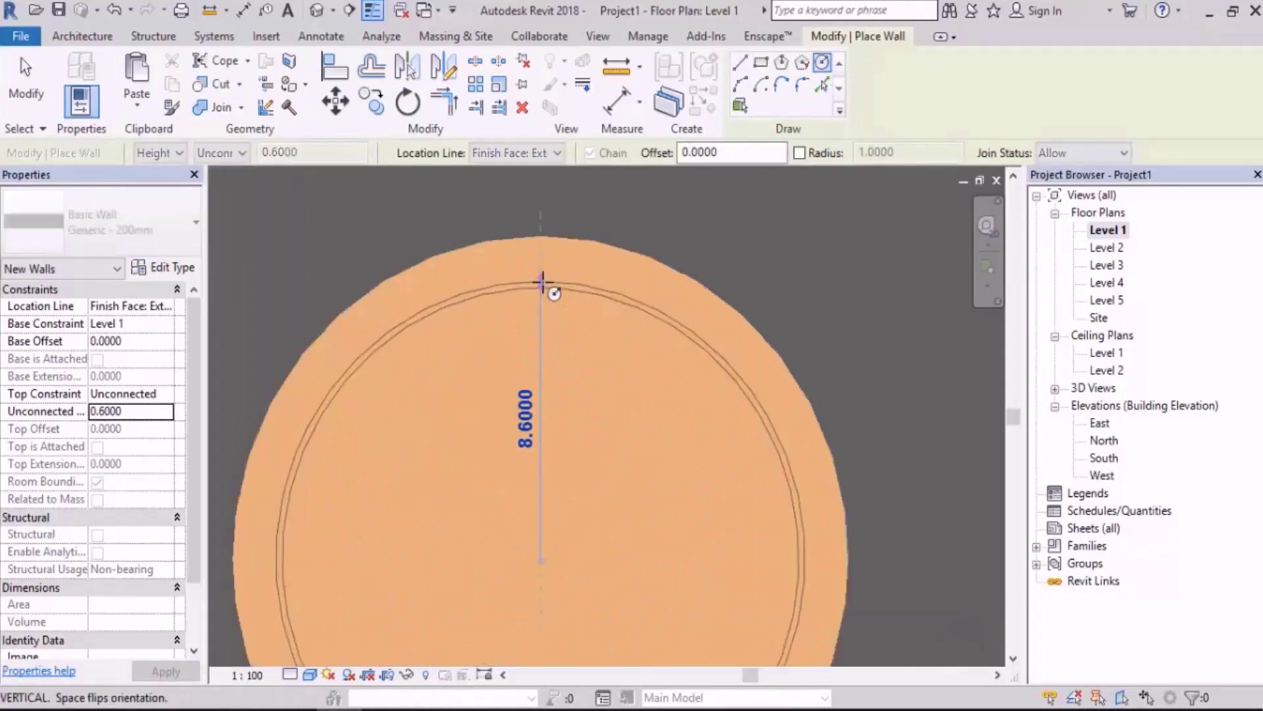
scroll(541, 238, up, 4)
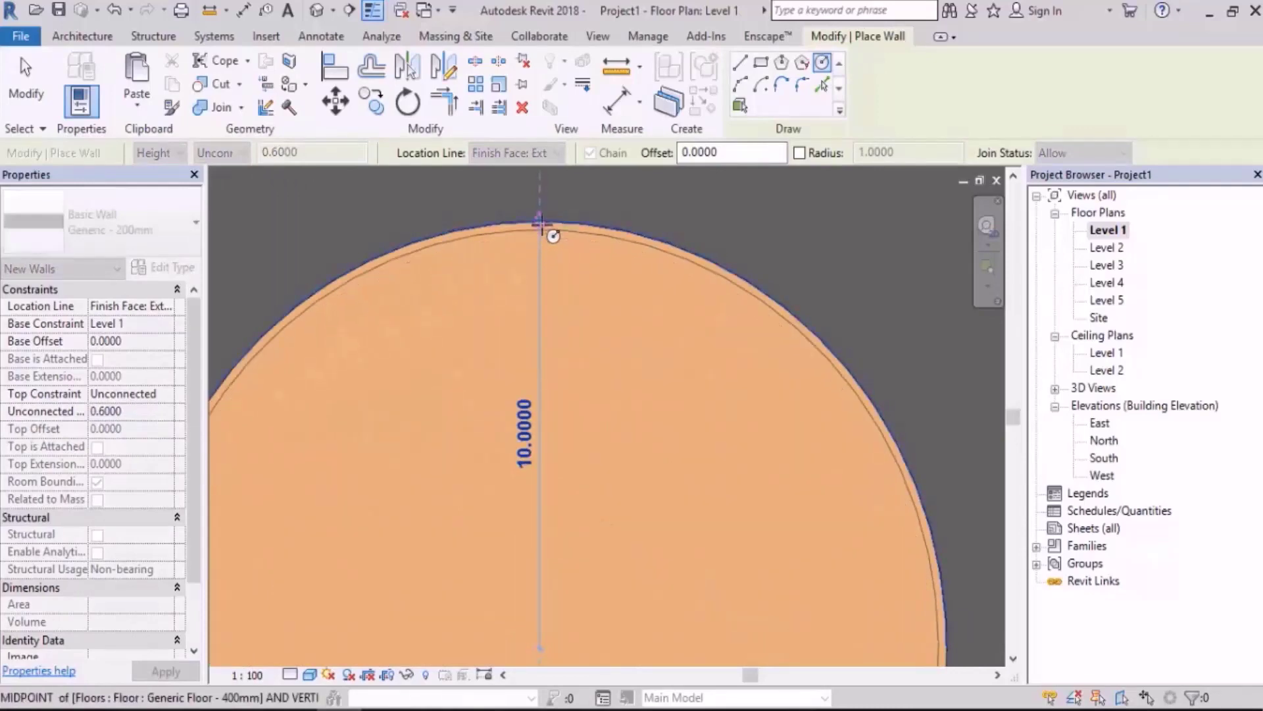
click(540, 223)
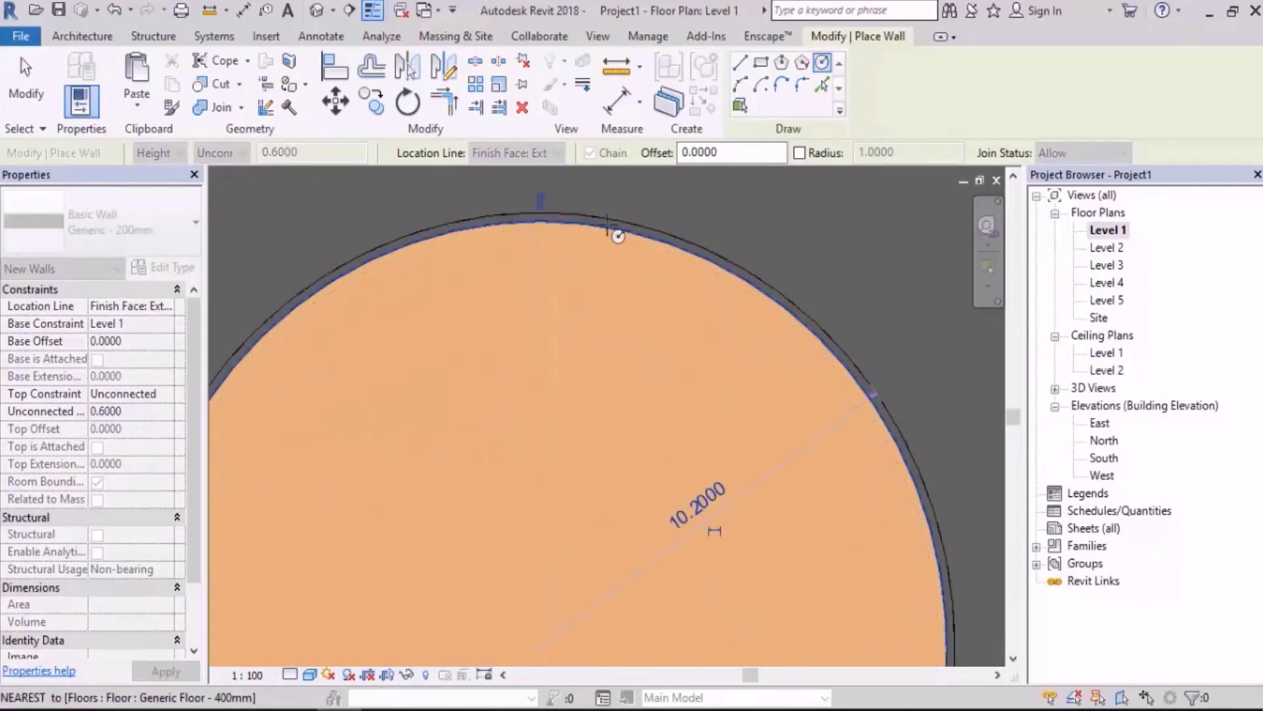
click(317, 11)
shift+middle_drag(497, 332, 395, 369)
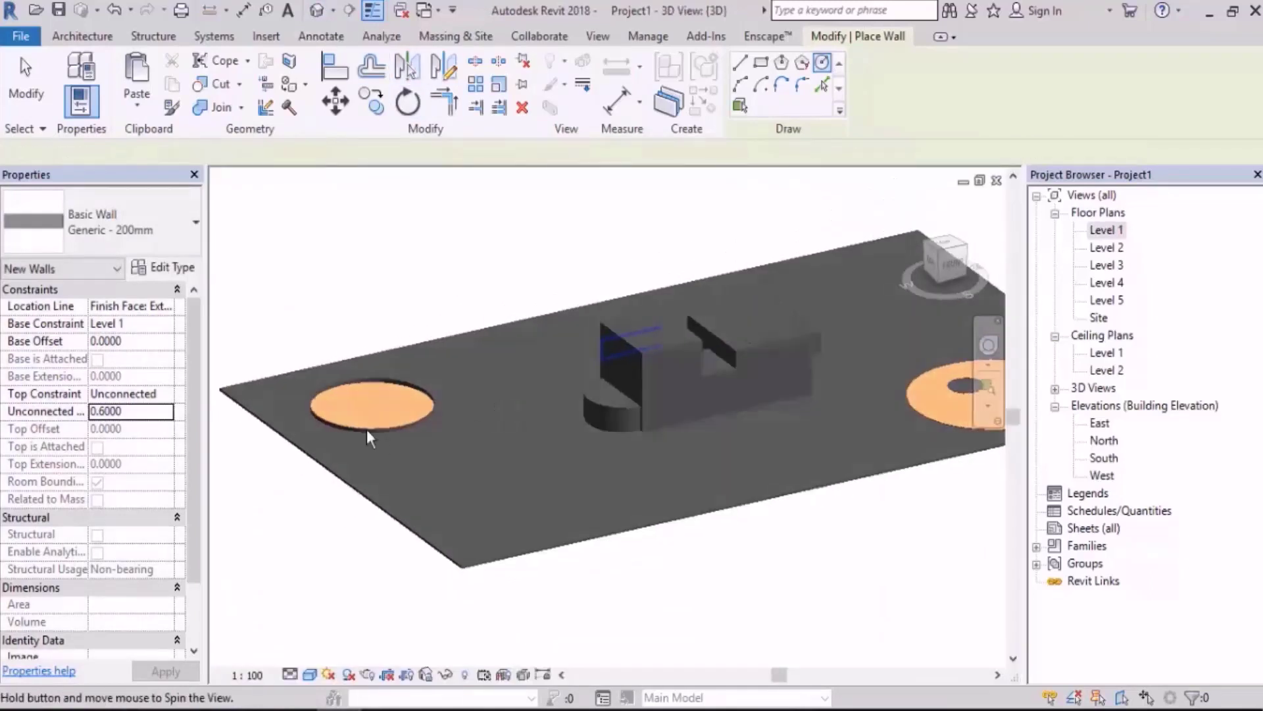
scroll(284, 392, up, 5)
scroll(283, 436, down, 10)
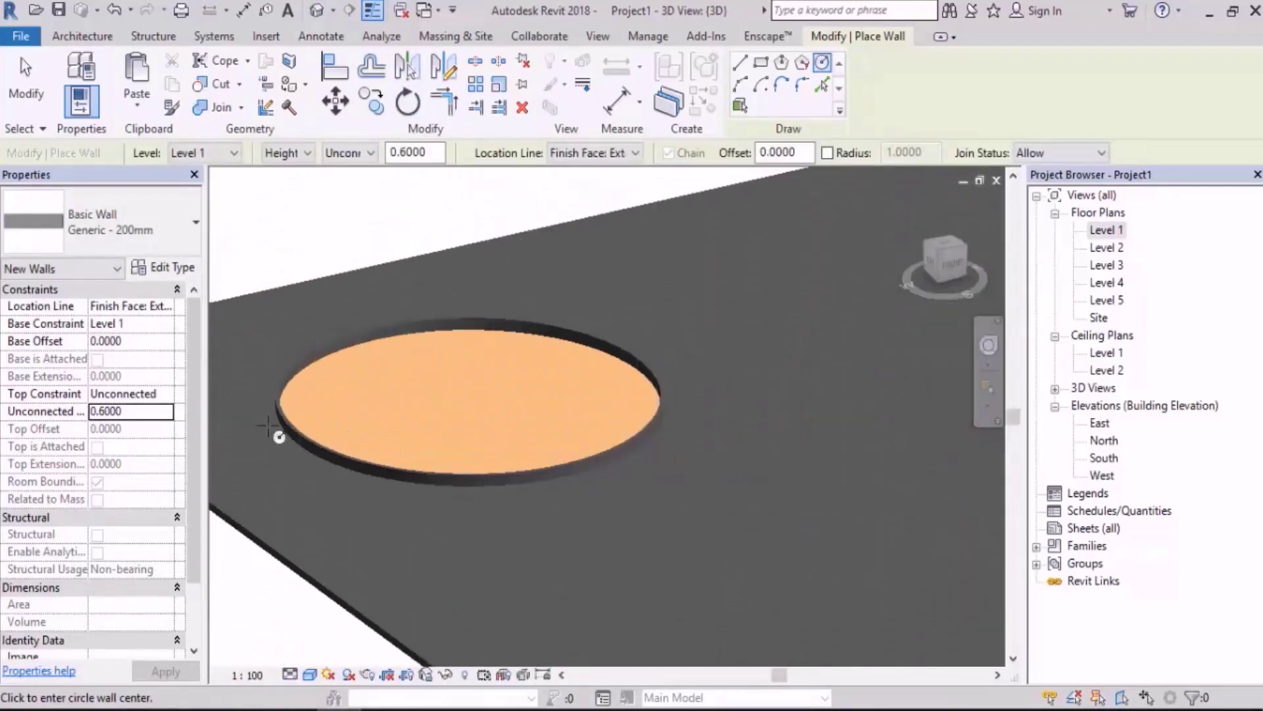
On Level 1, draw a 0.6 m high circular wall along the 14 m radius edge of the ring-shaped wood floor and check it in 3D.
double_click(1110, 234)
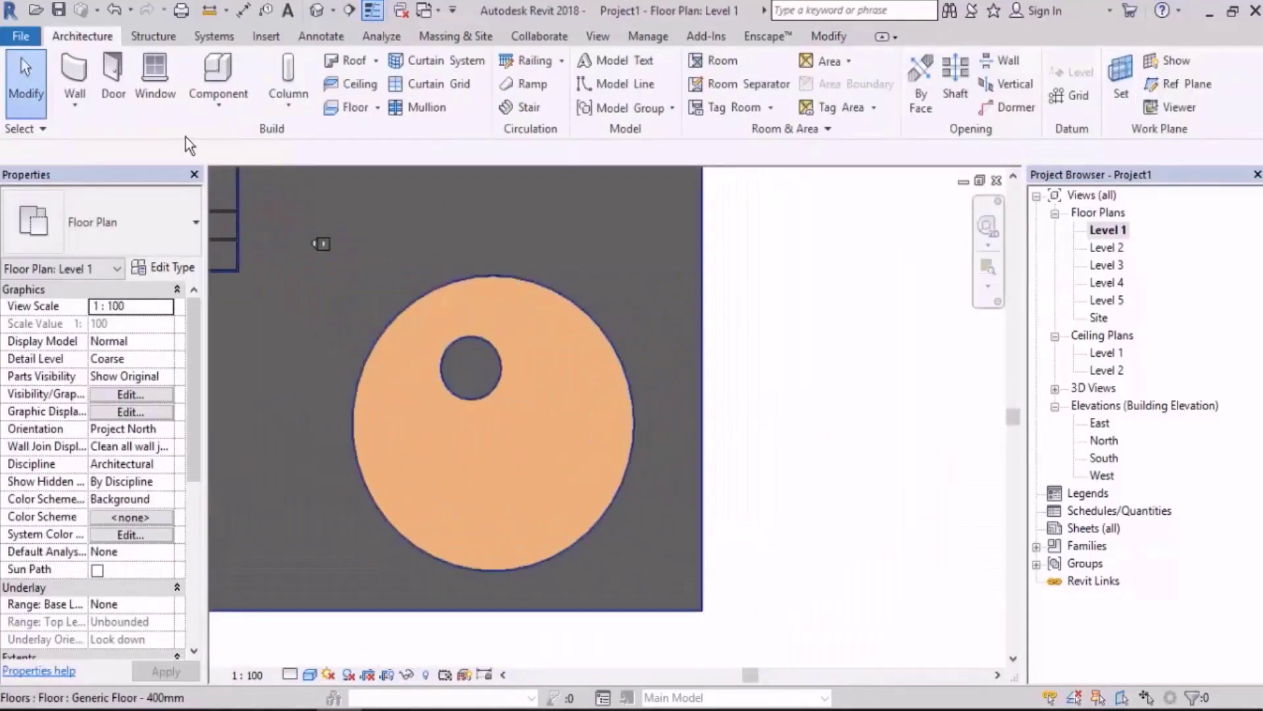
click(74, 73)
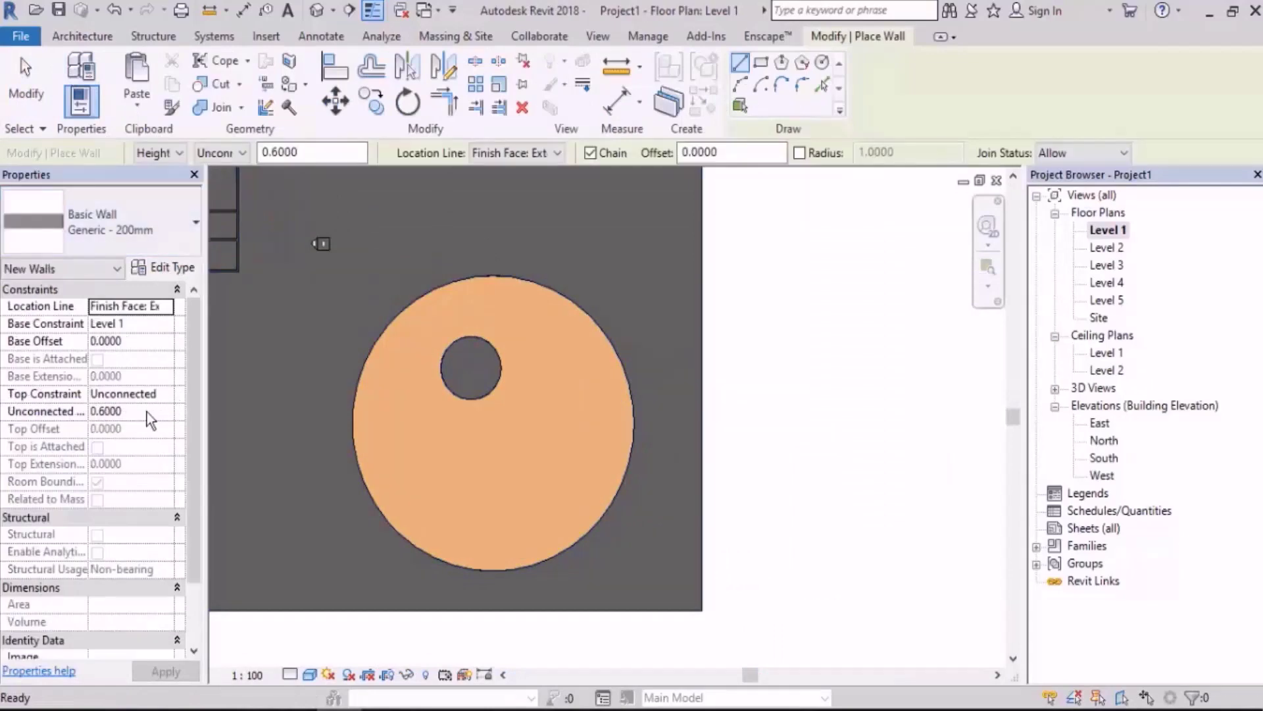
middle_drag(493, 424, 585, 409)
scroll(690, 371, up, 1)
click(822, 63)
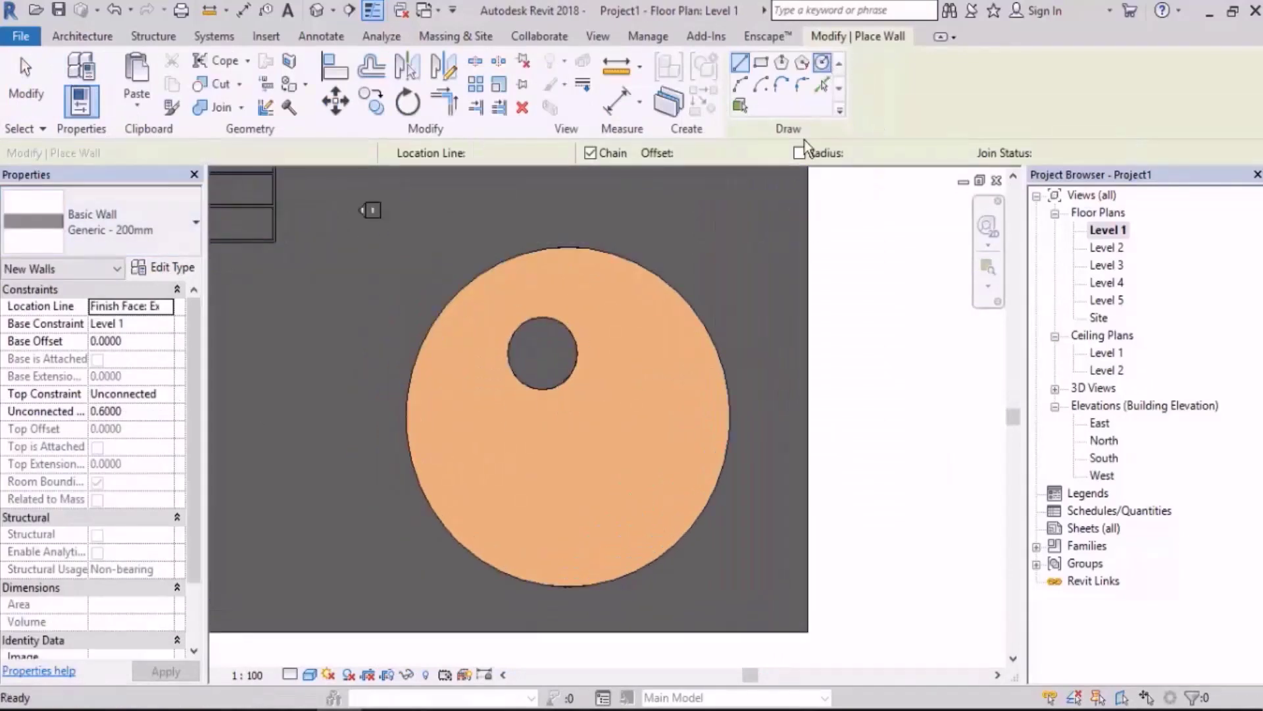
click(722, 469)
scroll(719, 516, up, 4)
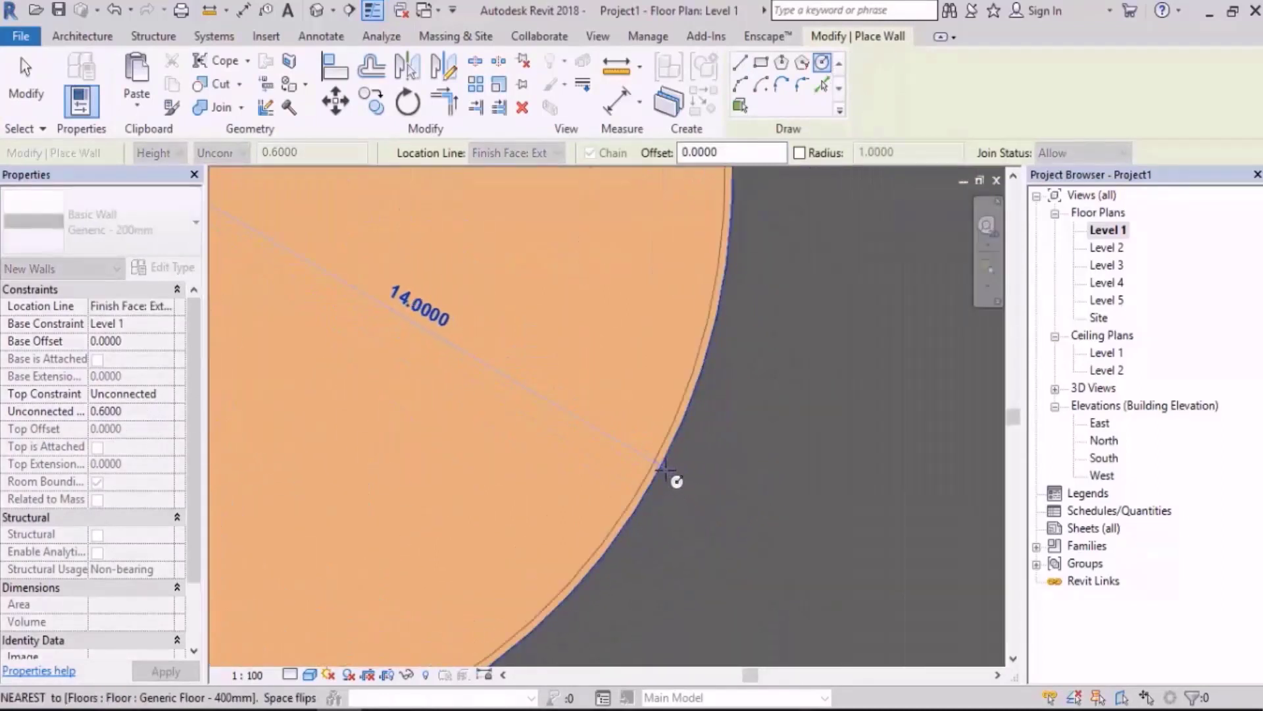
click(668, 467)
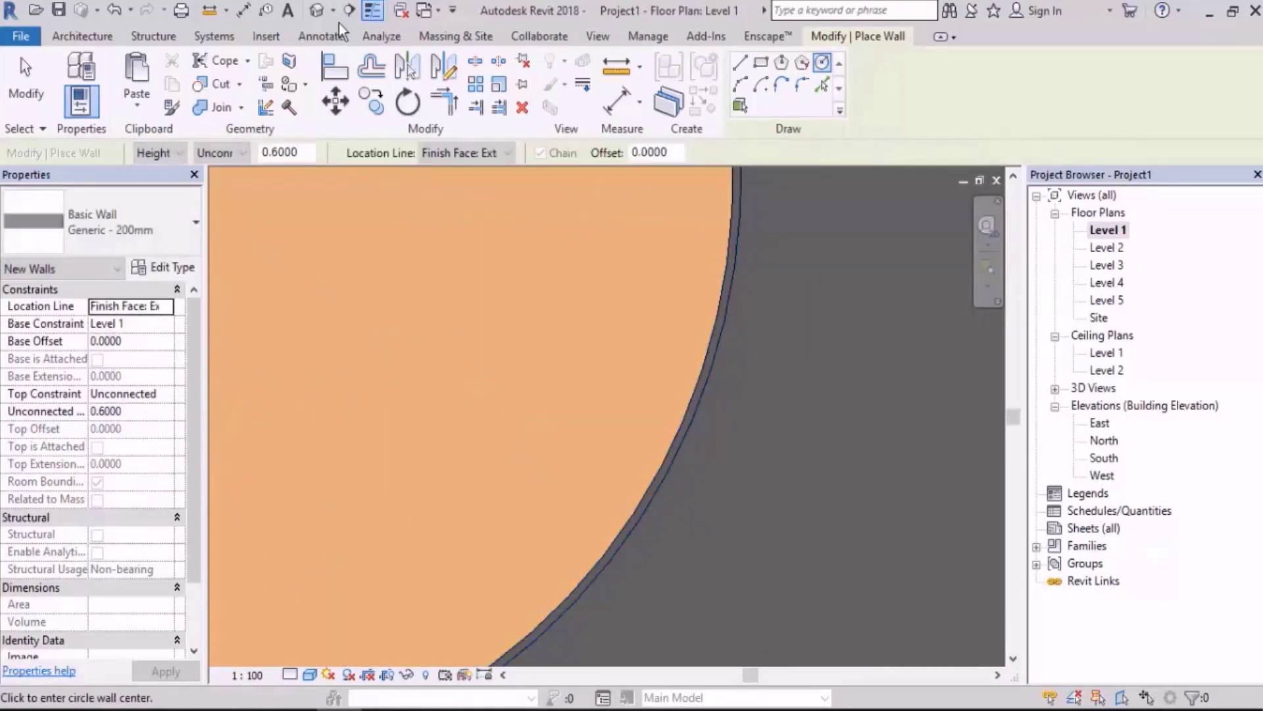
click(317, 10)
shift+middle_drag(615, 369, 635, 495)
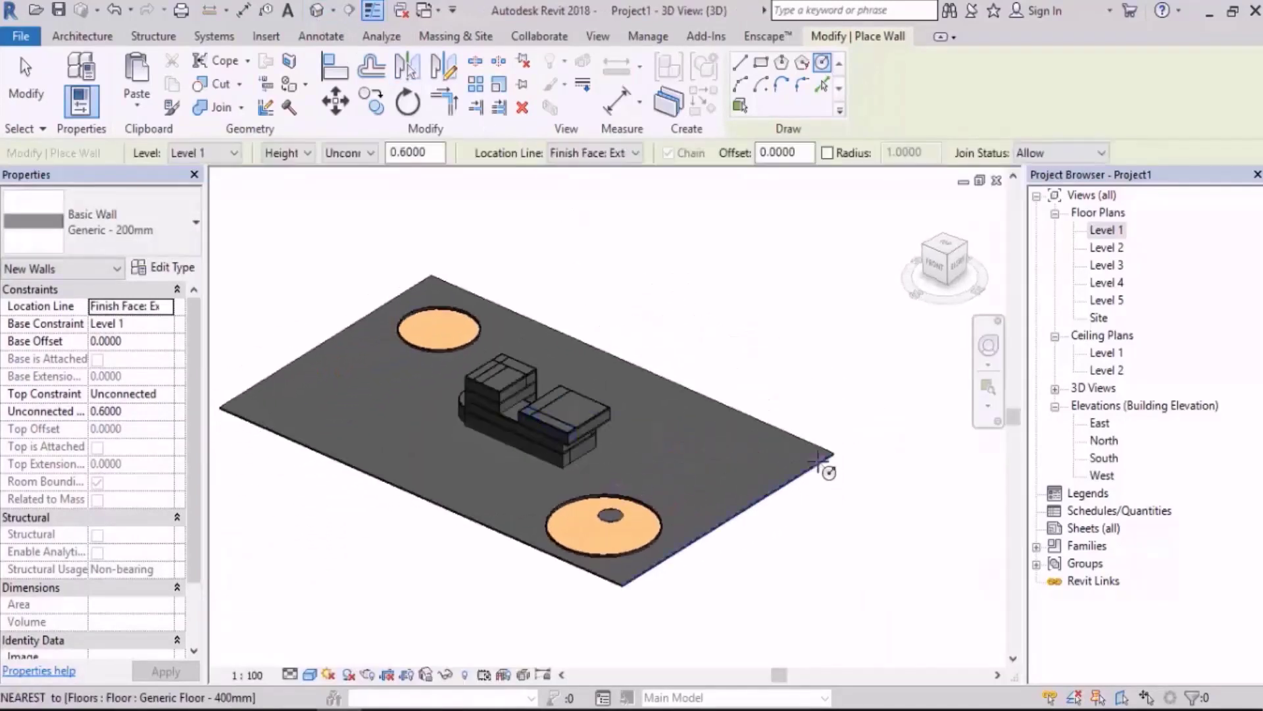
key(Escape)
key(Escape)
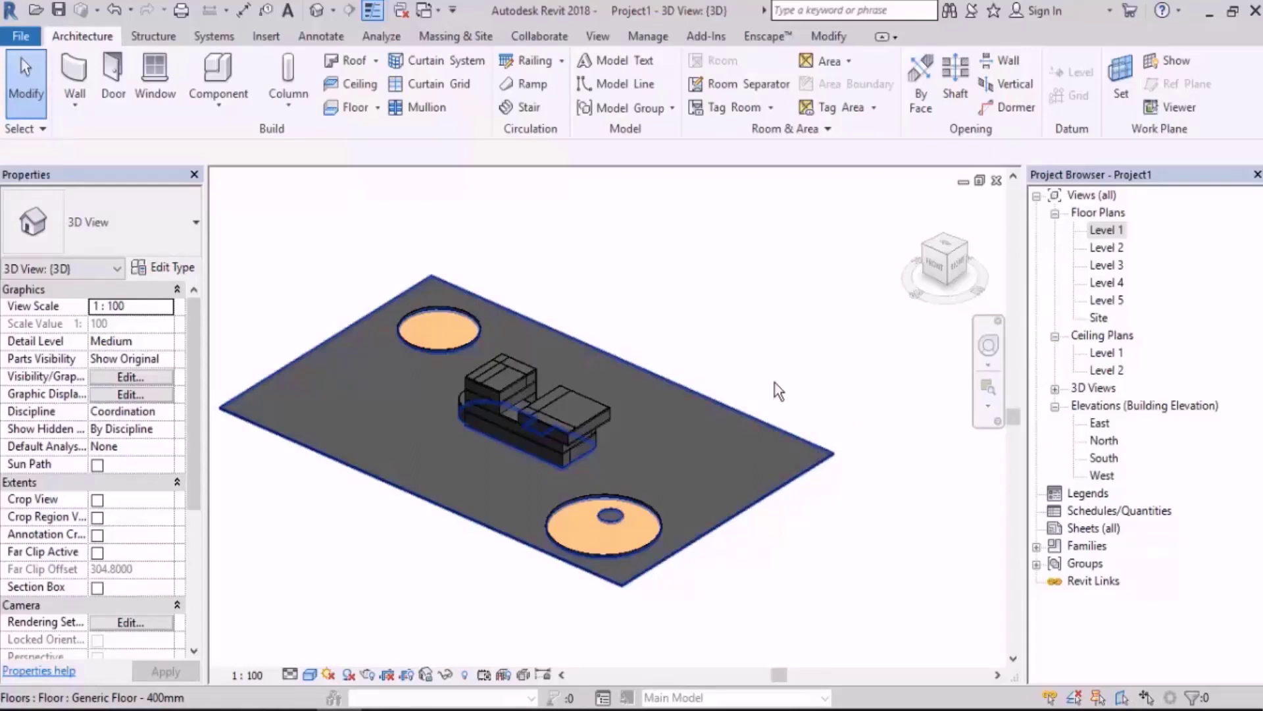
Start editing the boundary of the square Level 4 floor in the Level 4 floor plan.
scroll(570, 422, up, 5)
click(586, 370)
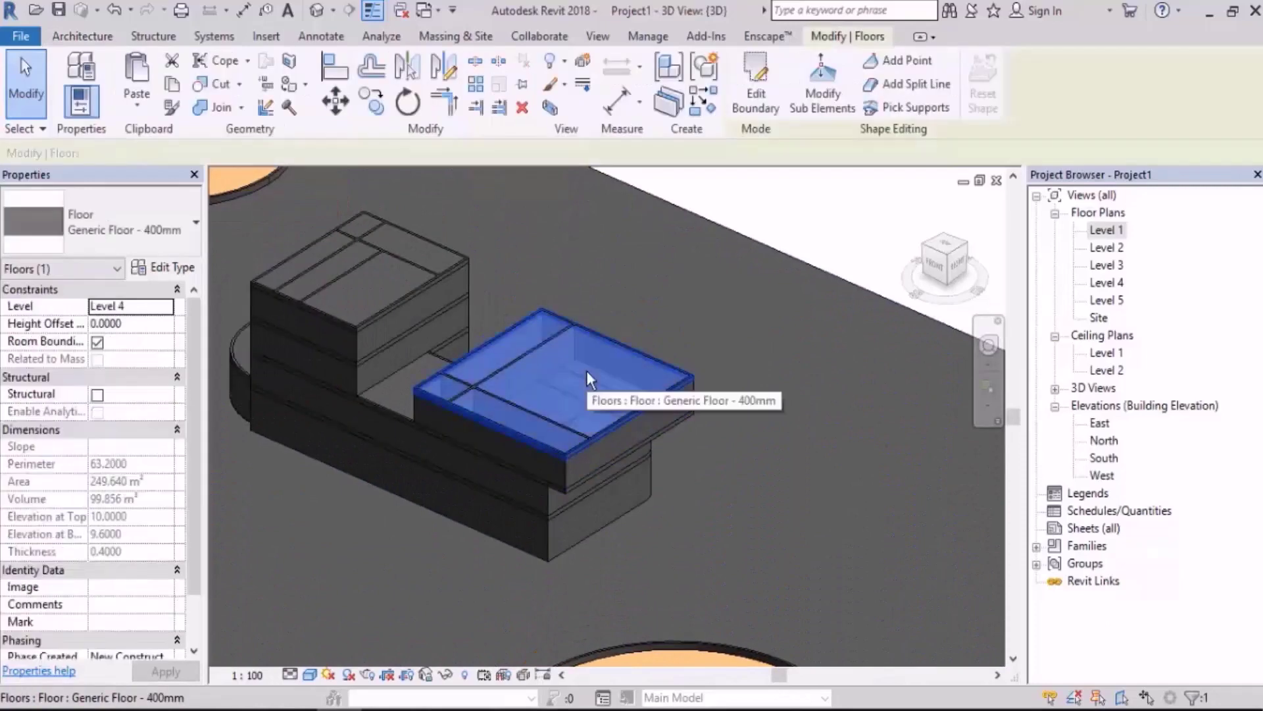
double_click(1107, 264)
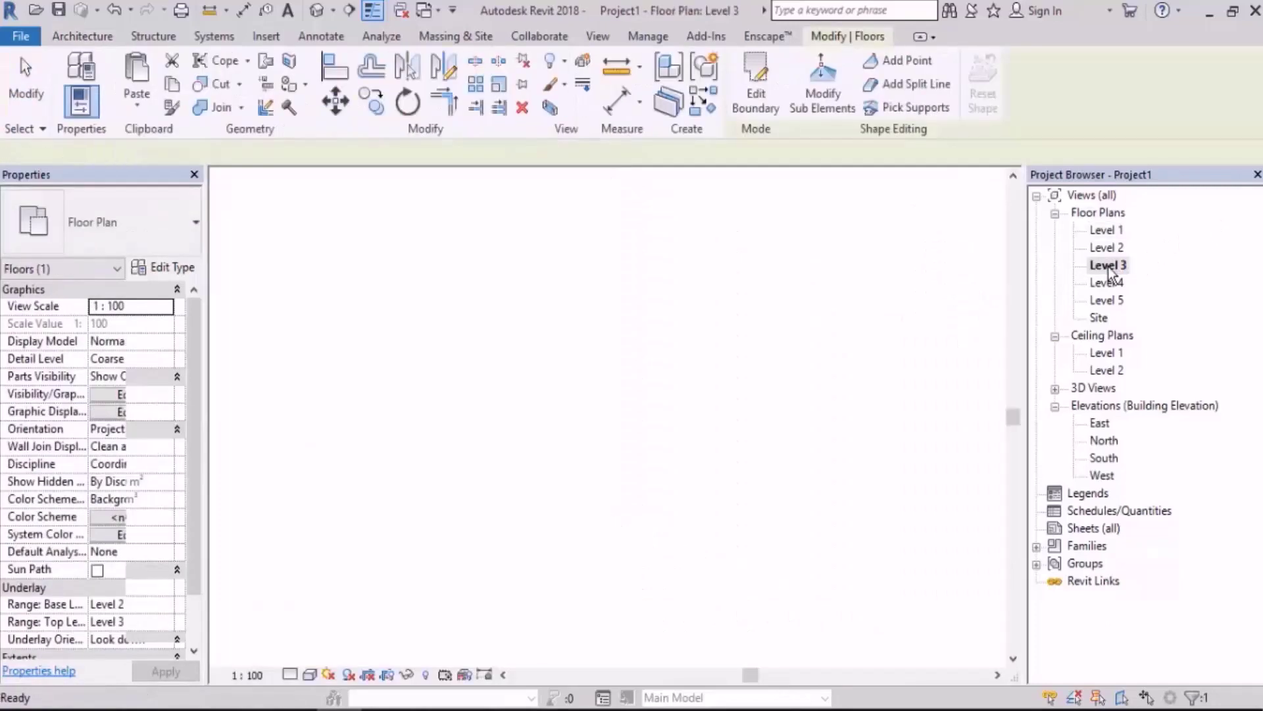
double_click(1108, 283)
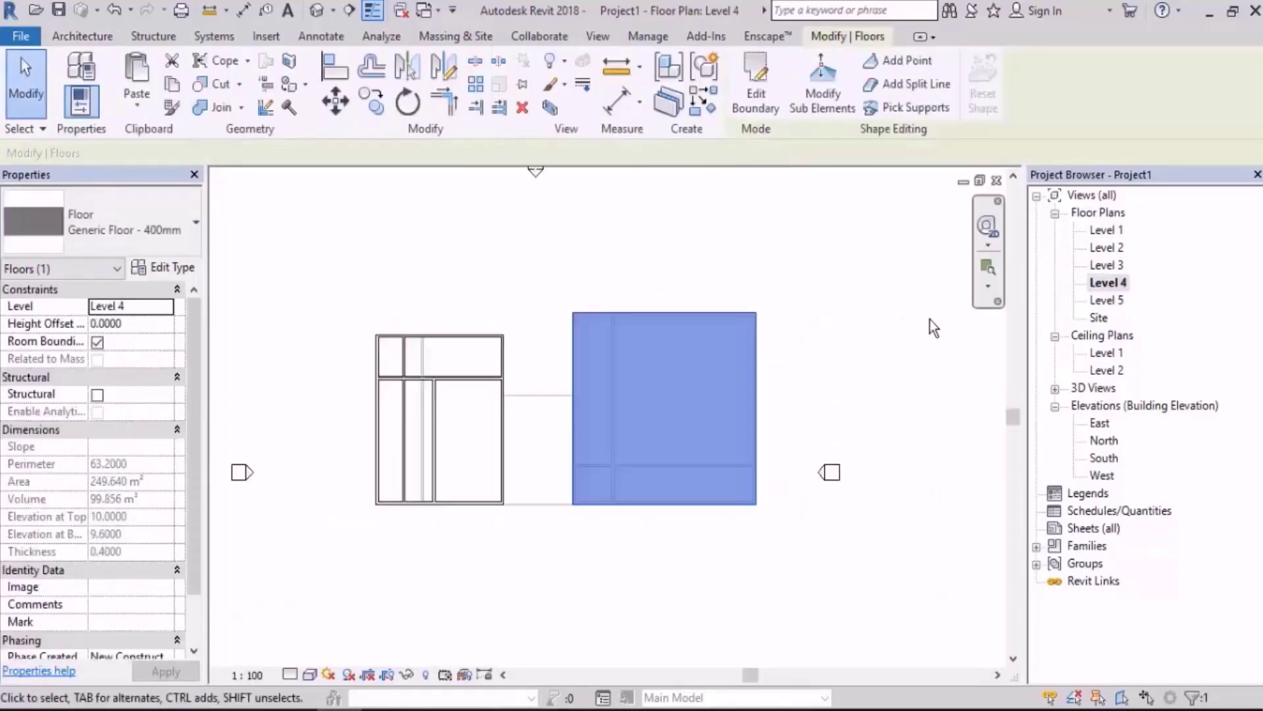
scroll(737, 408, up, 4)
click(867, 360)
click(570, 381)
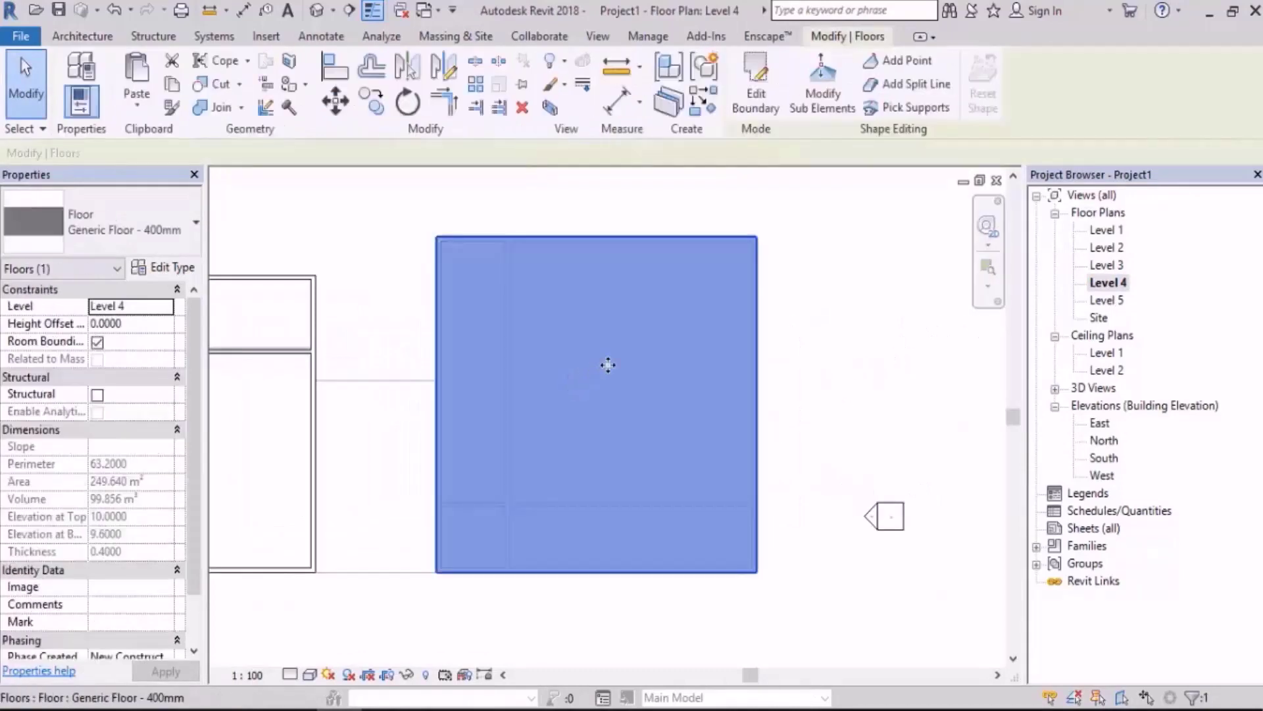
double_click(626, 356)
middle_drag(626, 375, 648, 342)
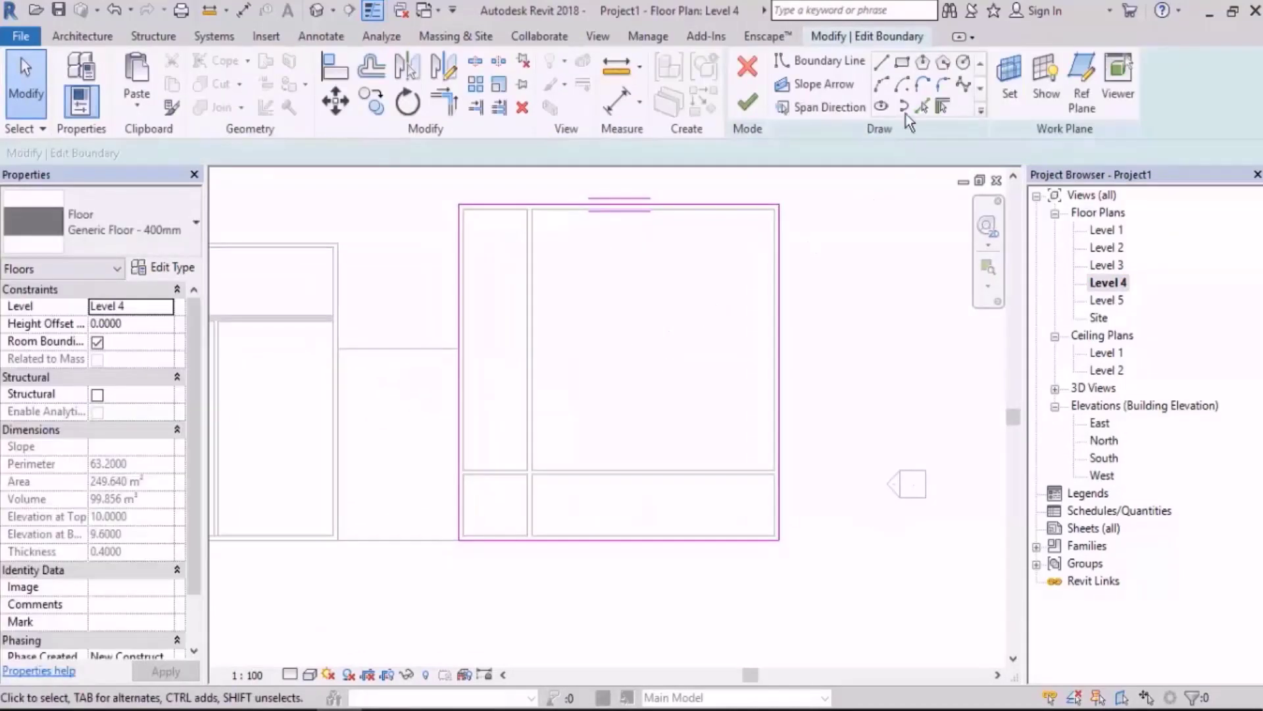
Add a circular opening near the middle of the square Level 4 floor's outline and finish the boundary.
click(963, 62)
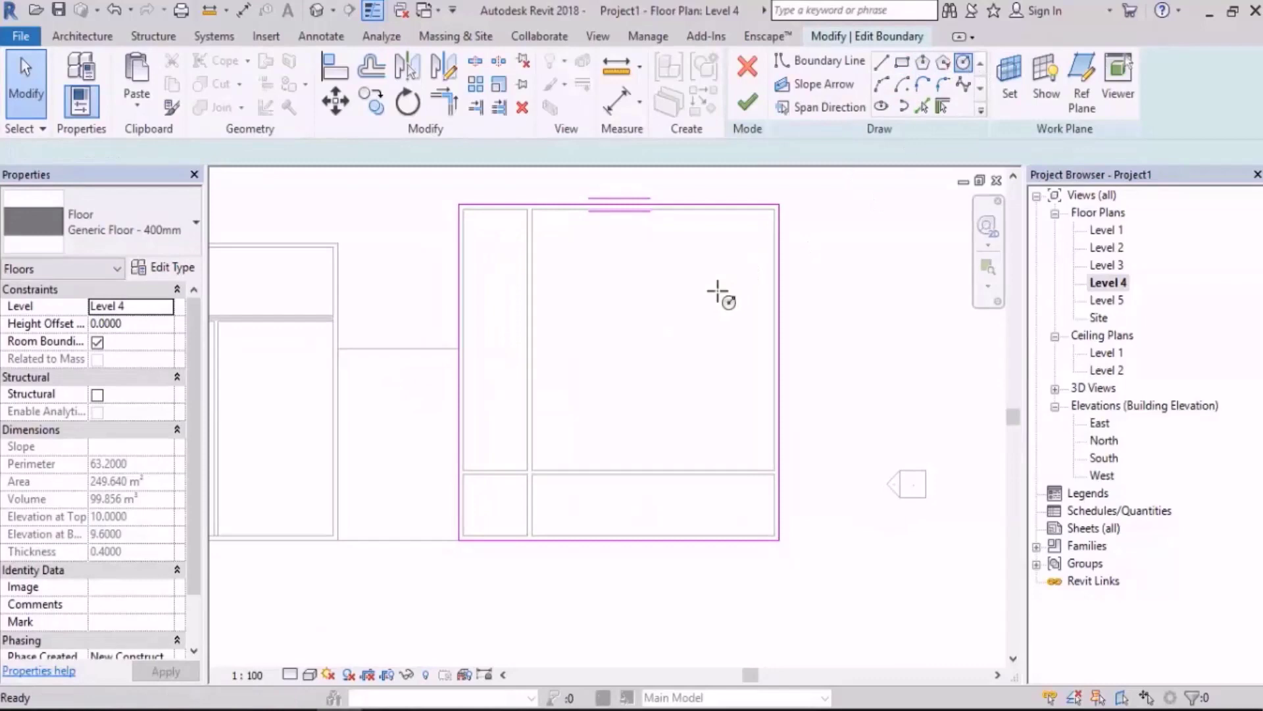
click(623, 359)
click(656, 327)
key(Escape)
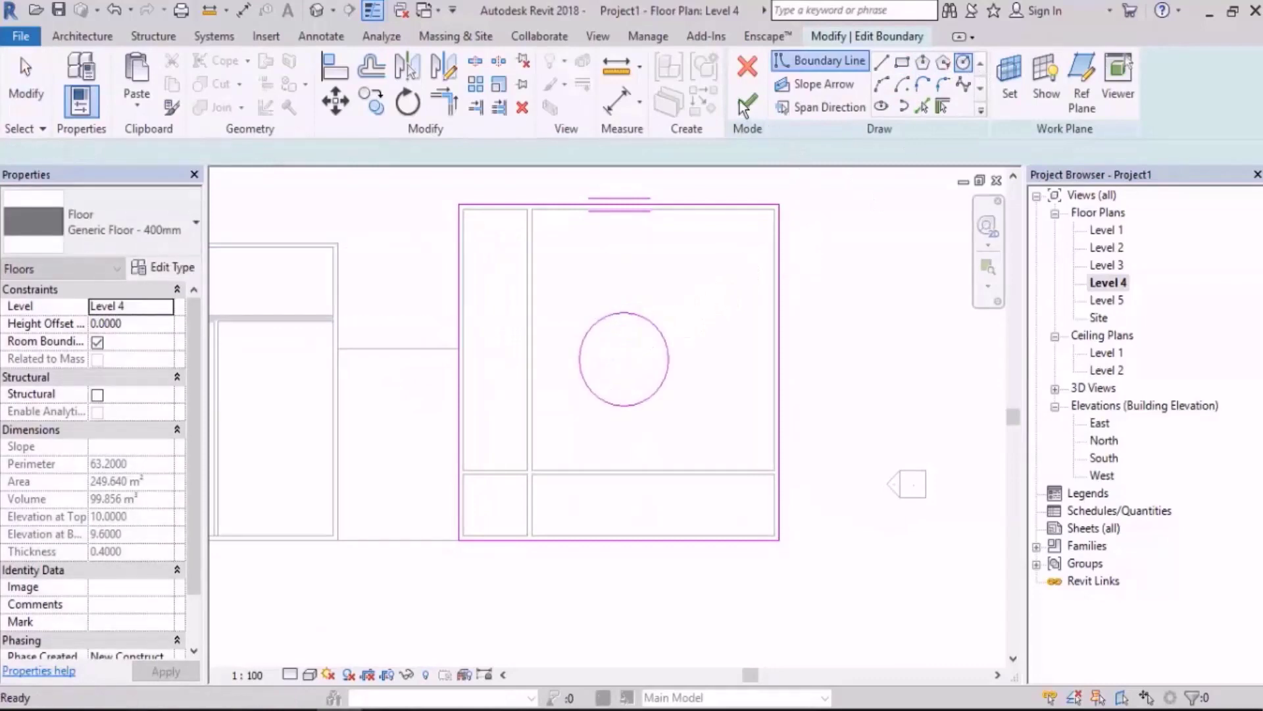
click(747, 102)
click(744, 372)
click(959, 346)
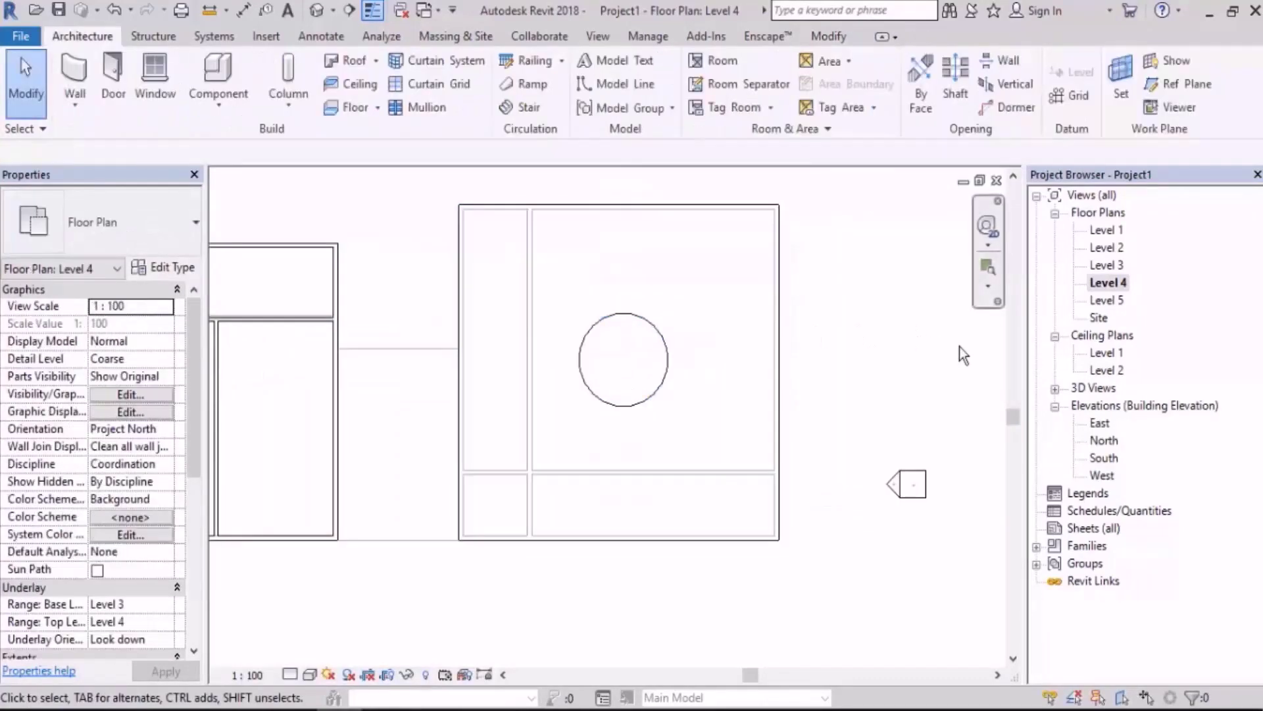
Open the Level 3 floor plan.
double_click(1107, 264)
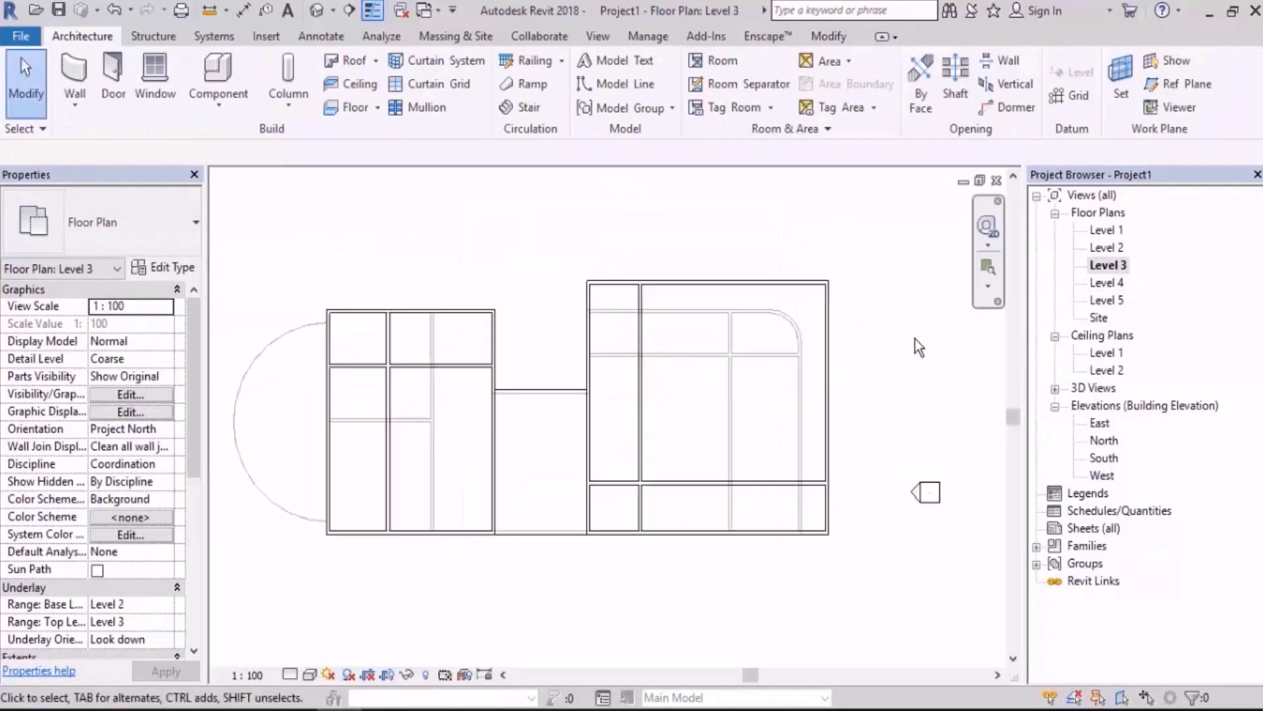
middle_drag(914, 339, 841, 304)
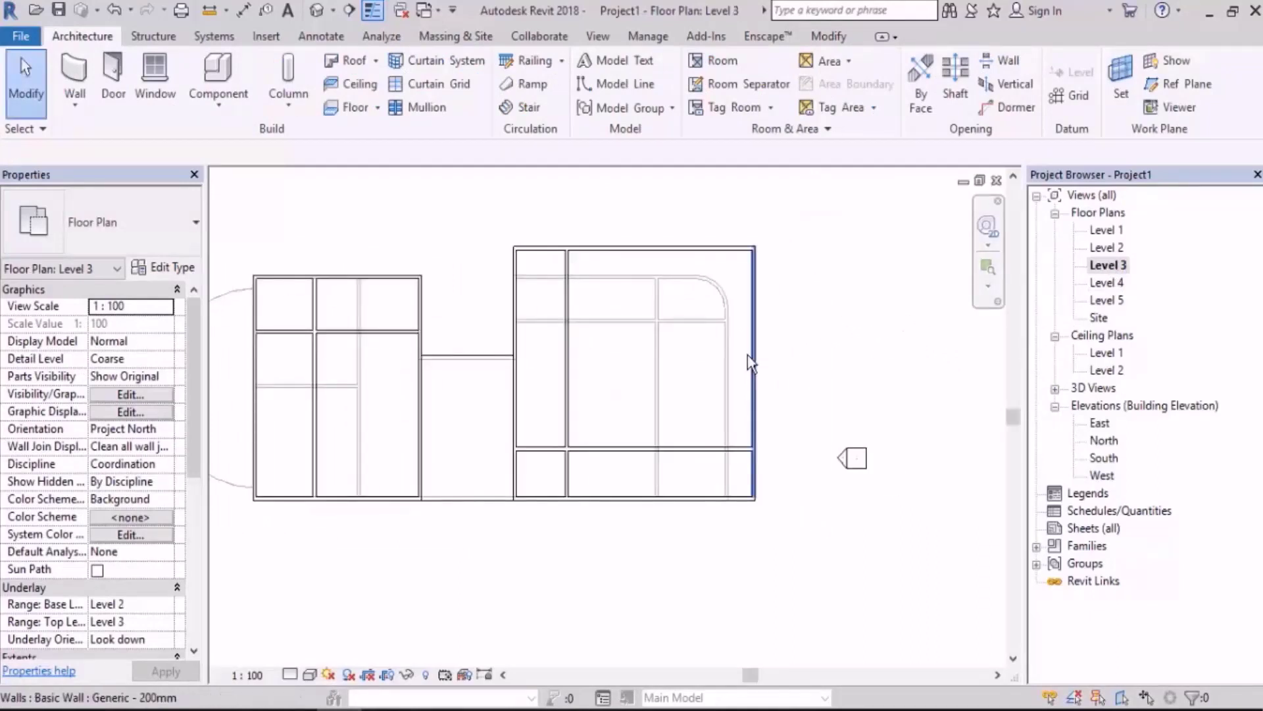
click(605, 357)
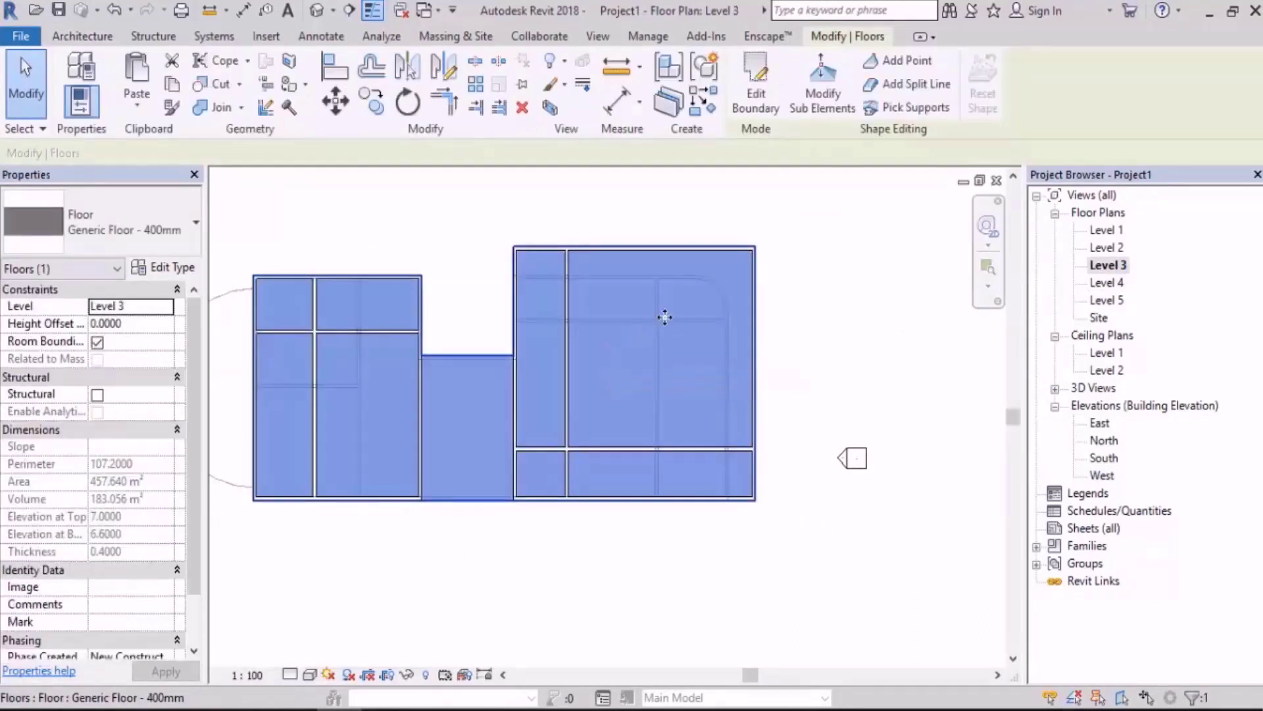
click(760, 100)
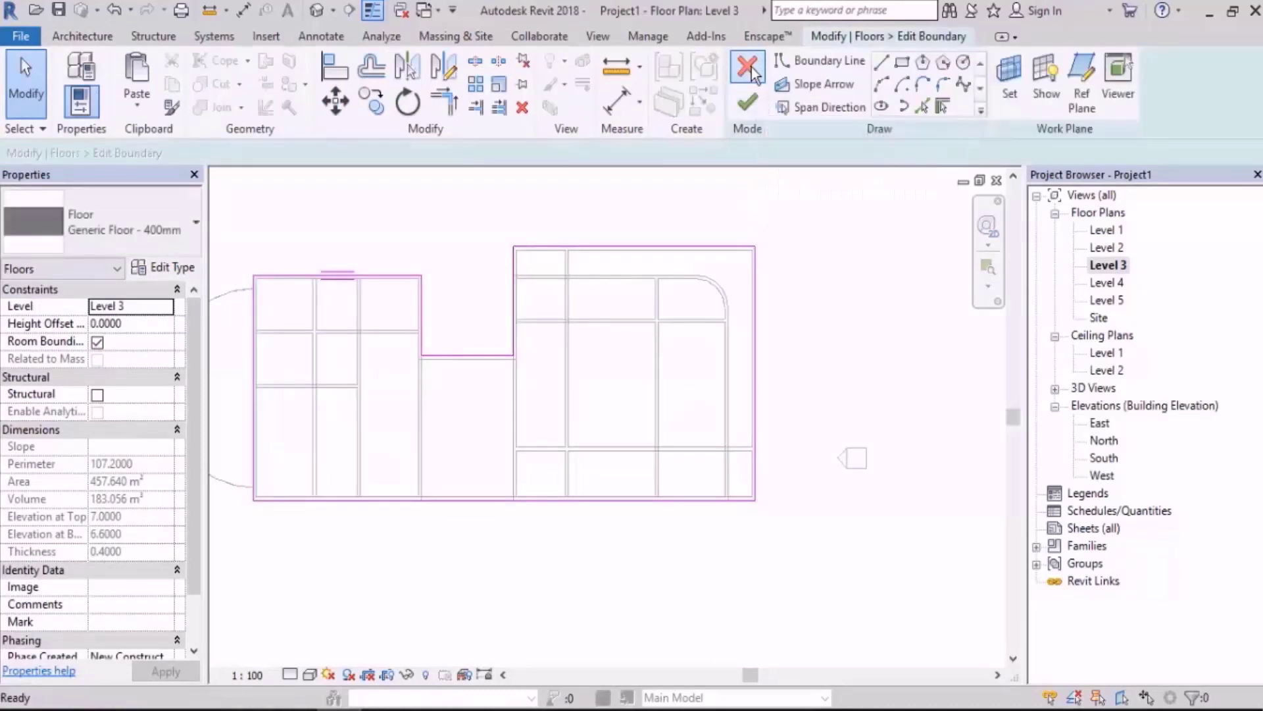
click(748, 103)
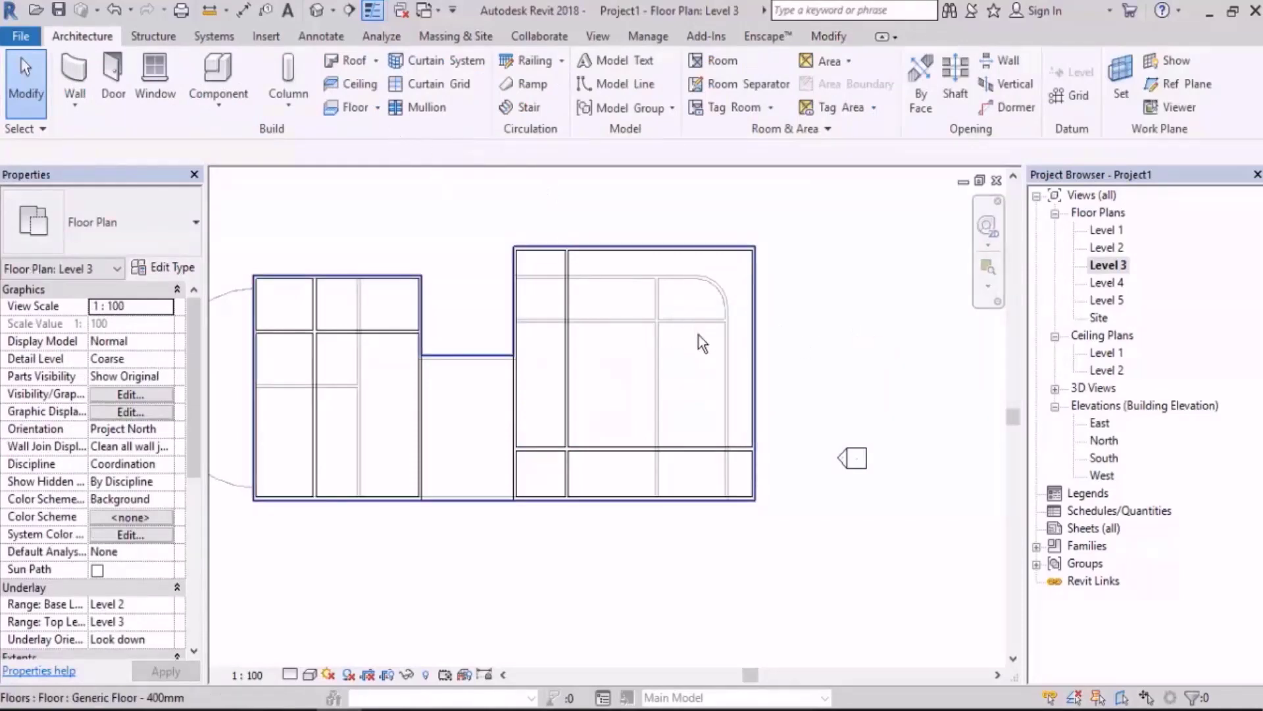
Set the underlay's base level to Level 4 in the Level 3 floor plan.
scroll(174, 493, down, 3)
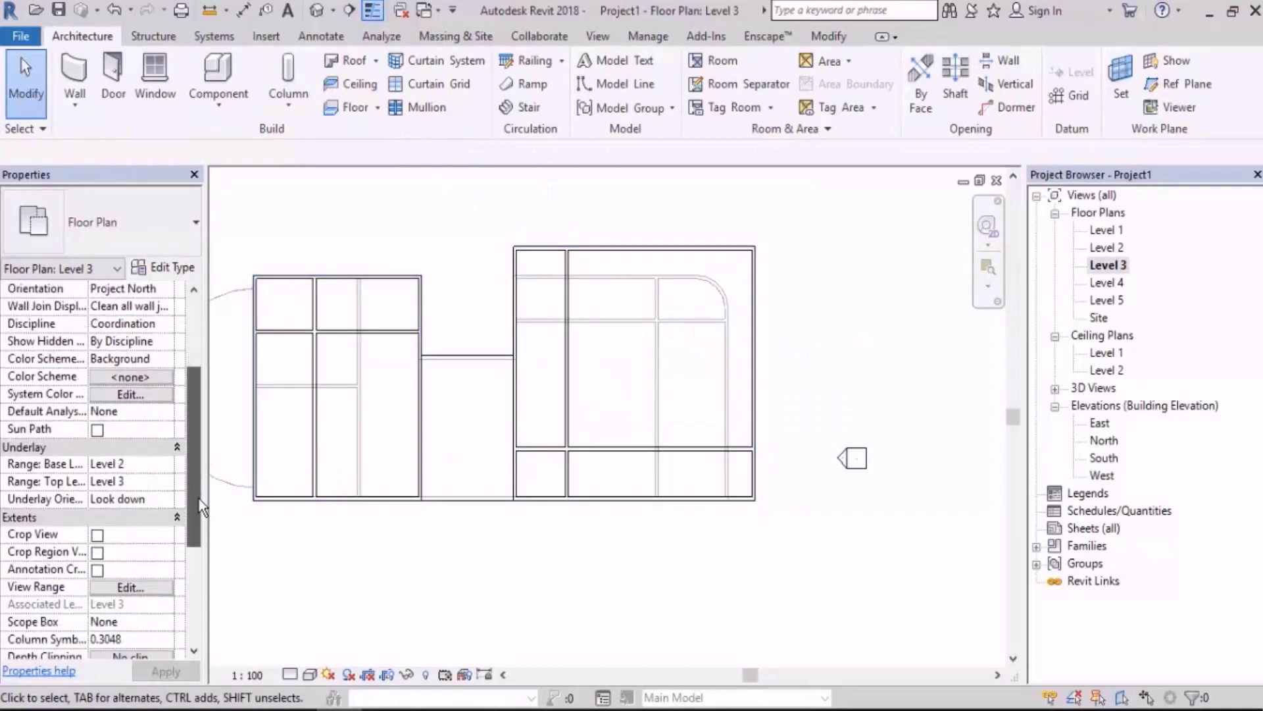
click(167, 467)
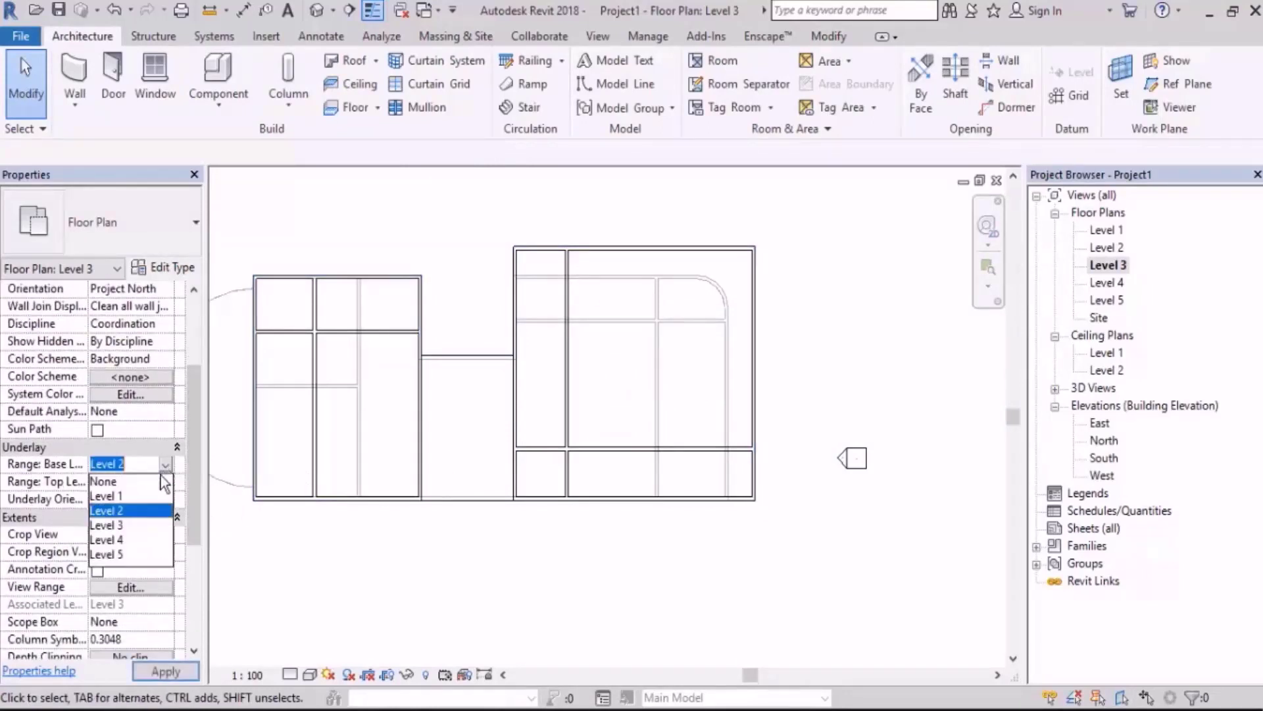
click(124, 539)
scroll(796, 320, up, 1)
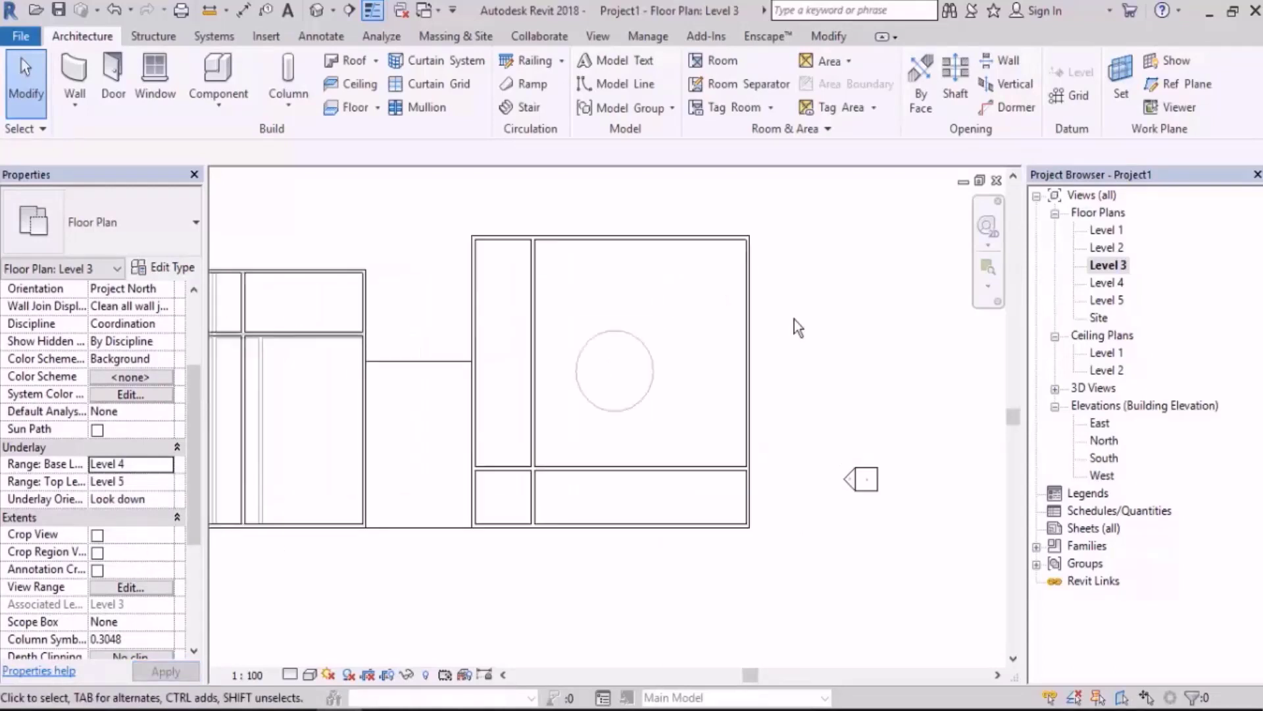
Add the underlay's circle to the Level 3 floor's boundary as an opening, finish the edit and inspect the aligned openings in 3D.
click(699, 292)
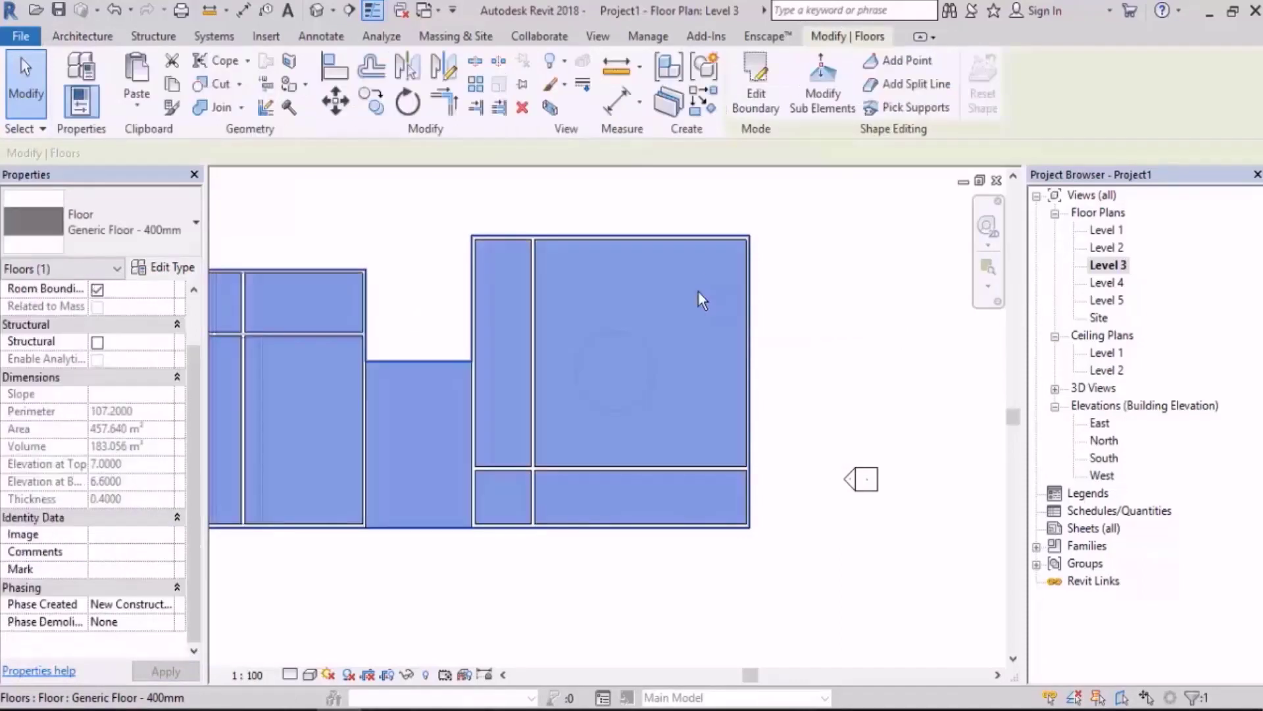
click(763, 102)
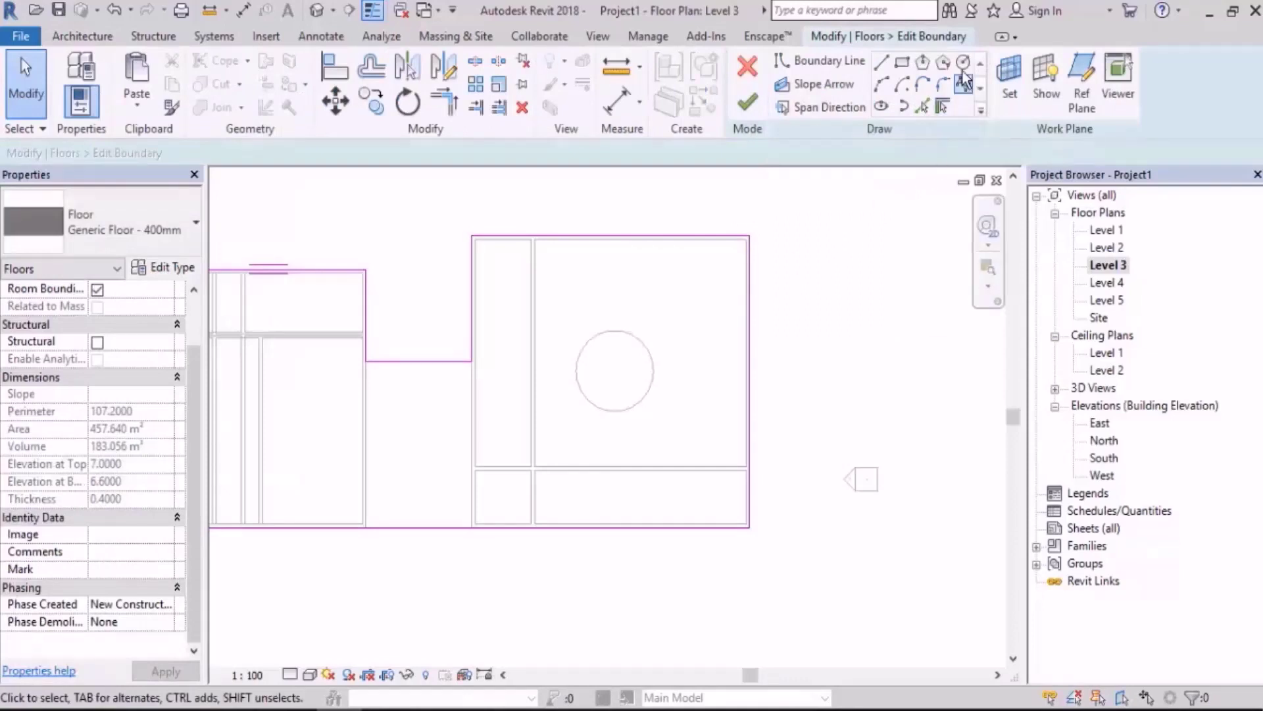
click(963, 62)
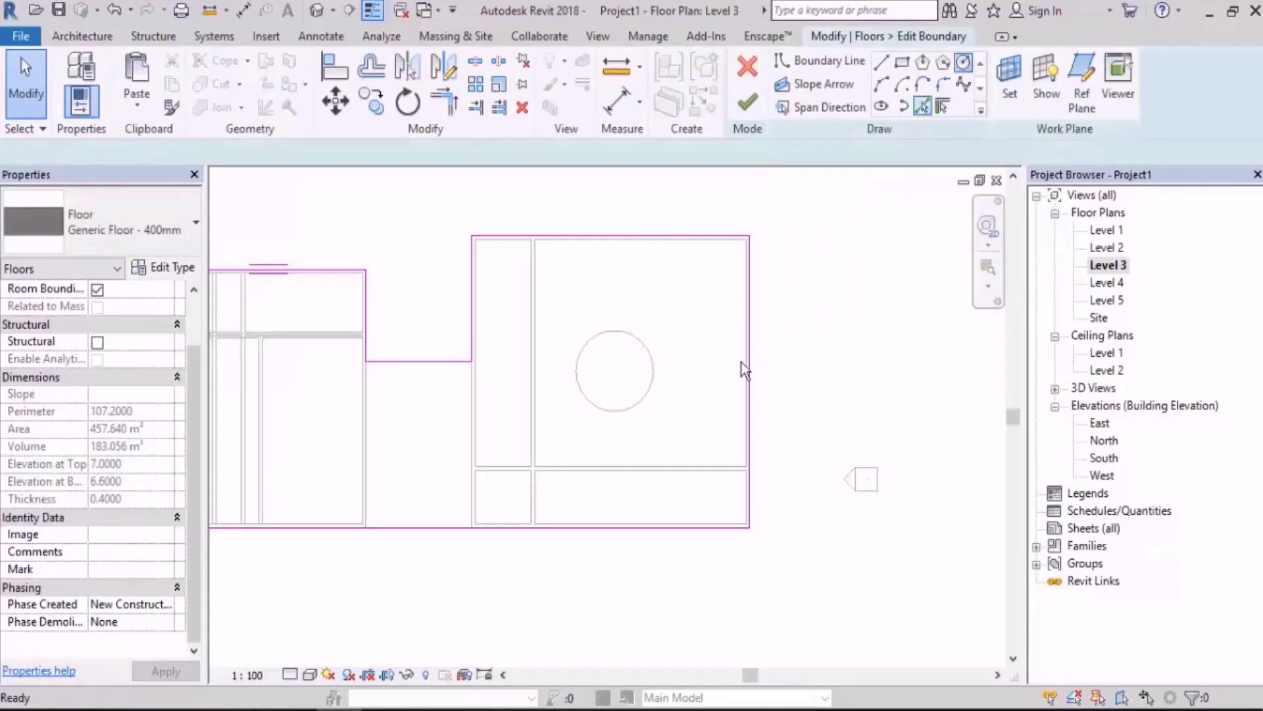
click(648, 397)
click(647, 400)
key(Escape)
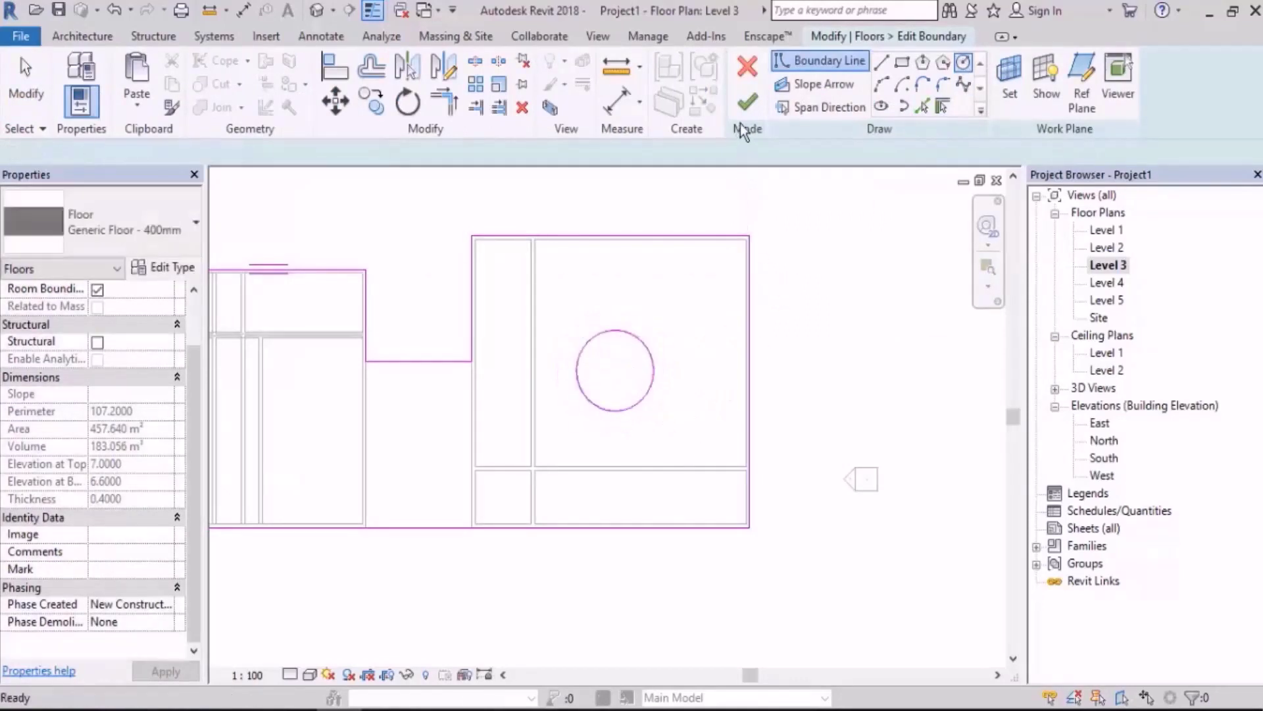
click(747, 102)
click(744, 375)
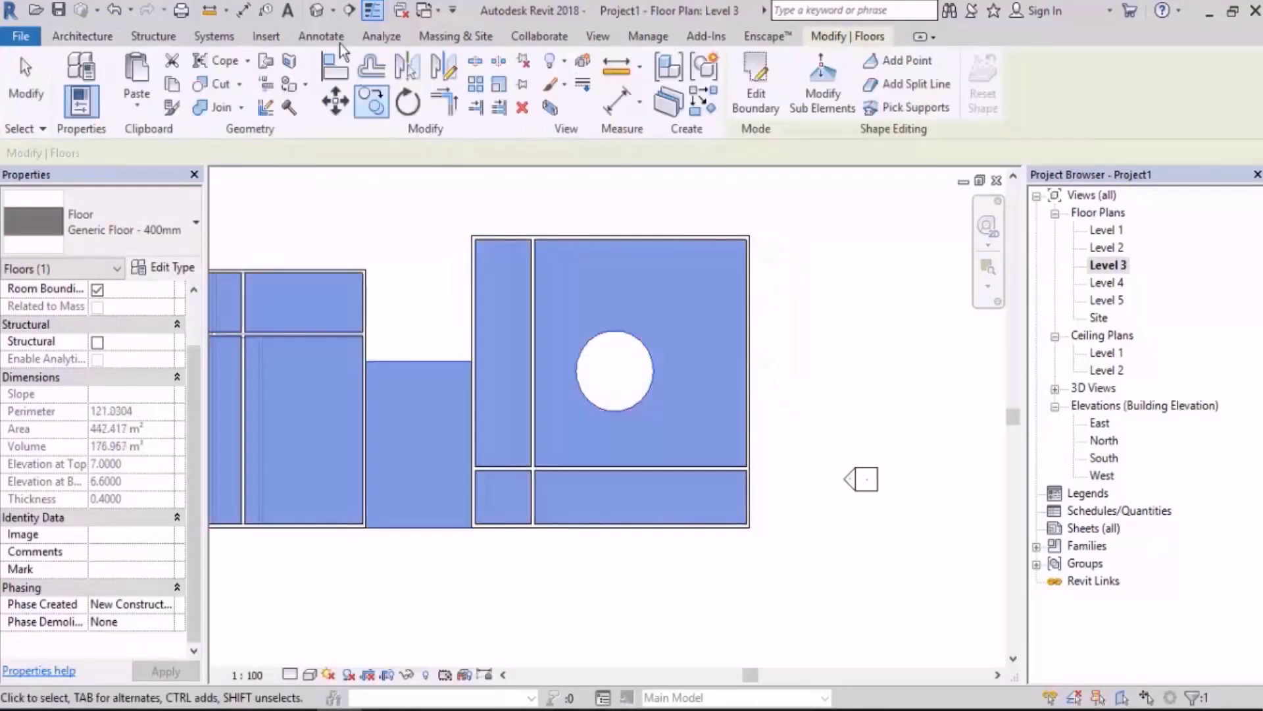
click(317, 10)
shift+middle_drag(737, 421, 800, 382)
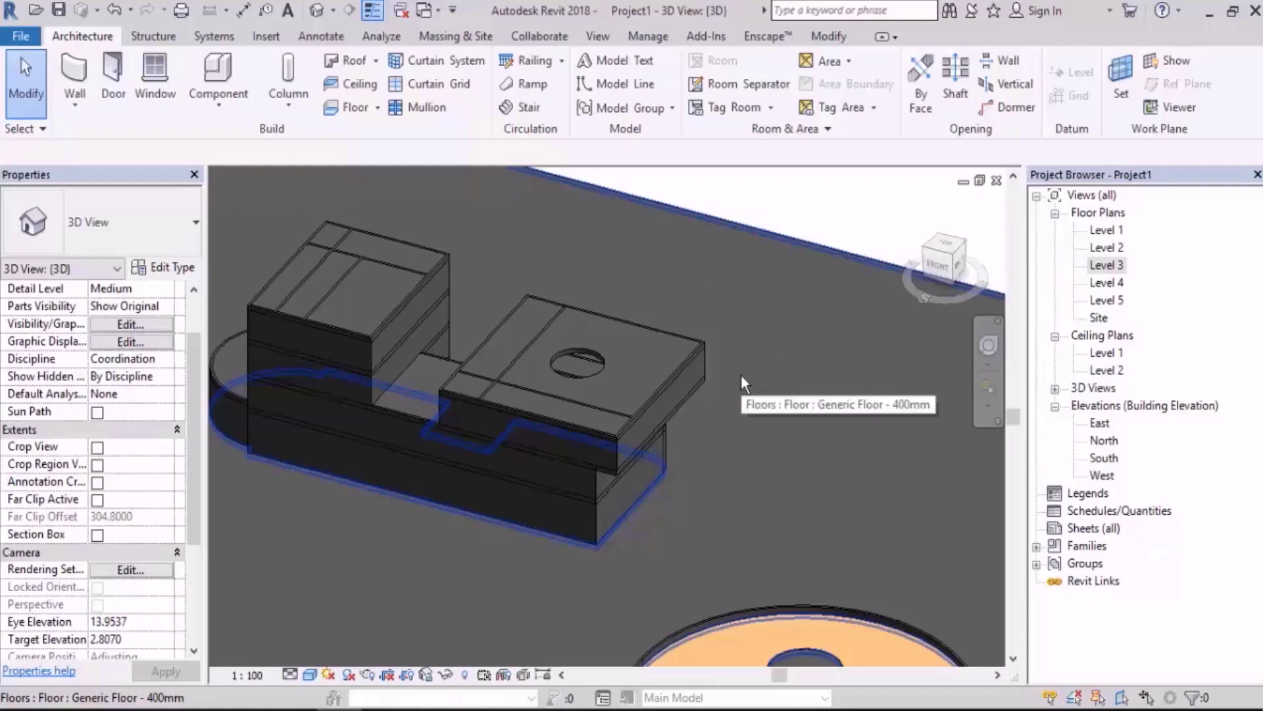
scroll(488, 339, up, 2)
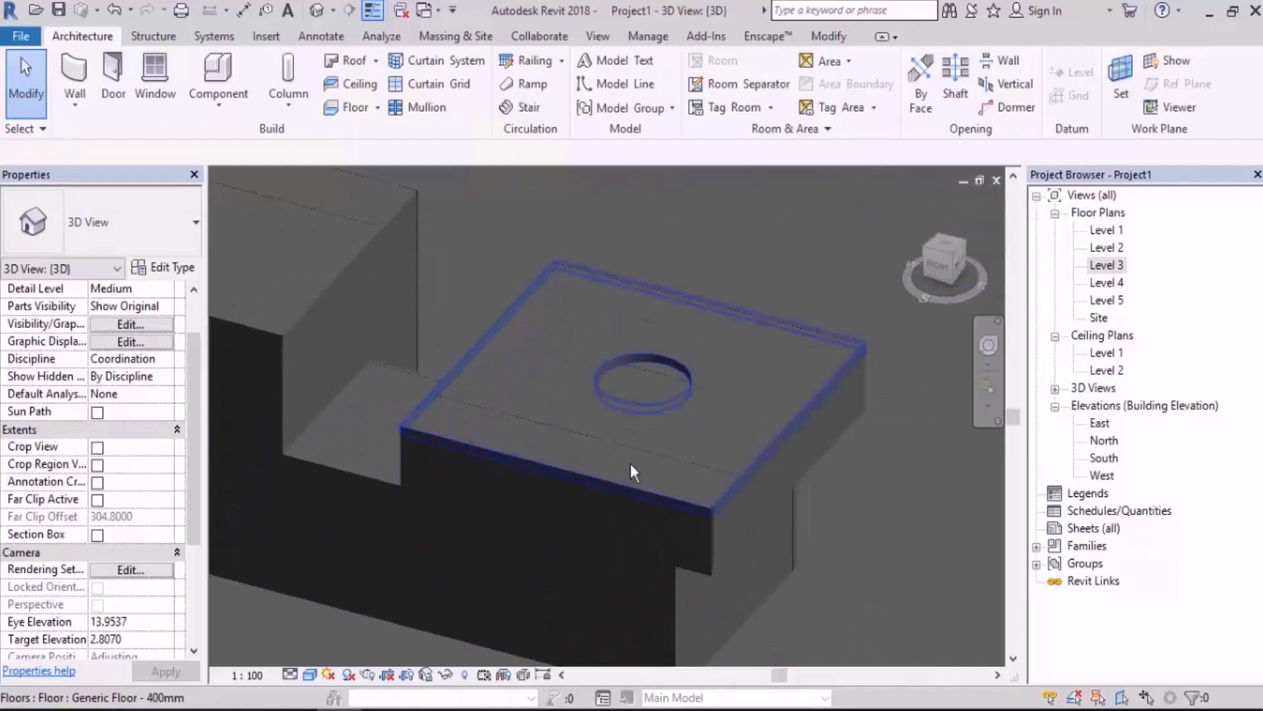
shift+middle_drag(731, 486, 732, 456)
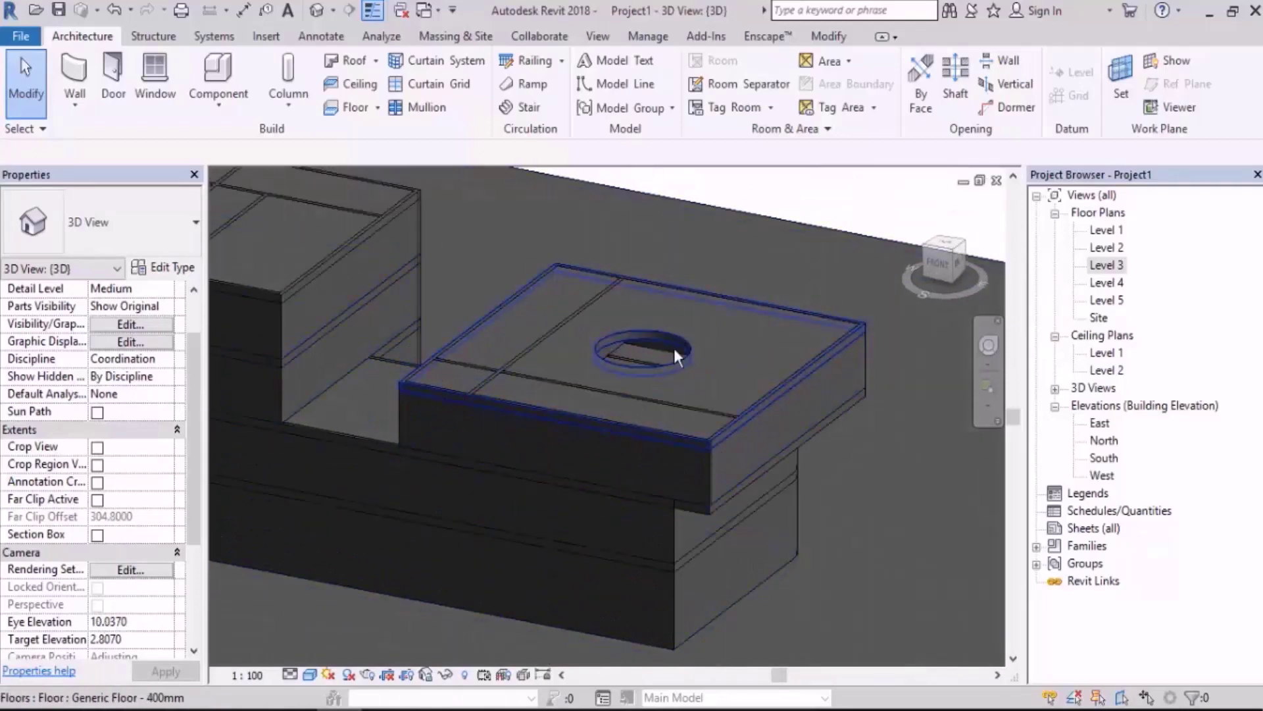
Set the top offset of the square block's four top-storey outer walls to 1.1 m.
click(606, 449)
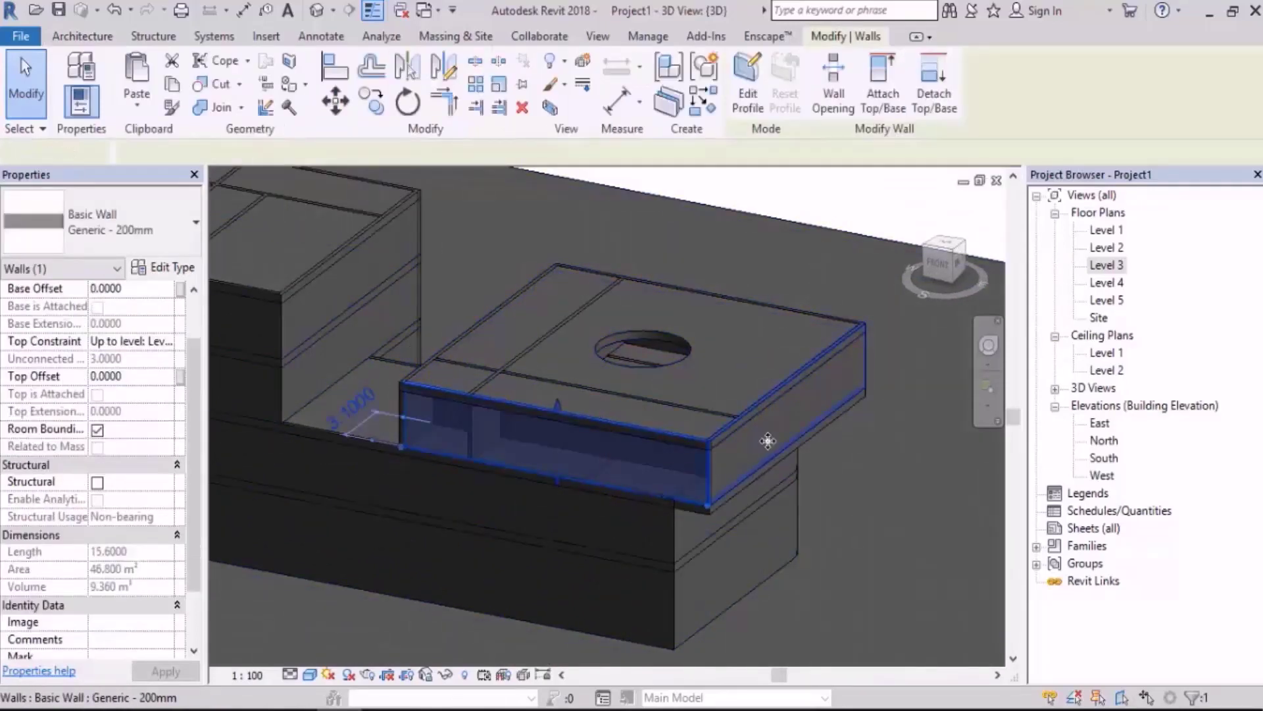
shift+middle_drag(768, 440, 772, 471)
ctrl+click(768, 439)
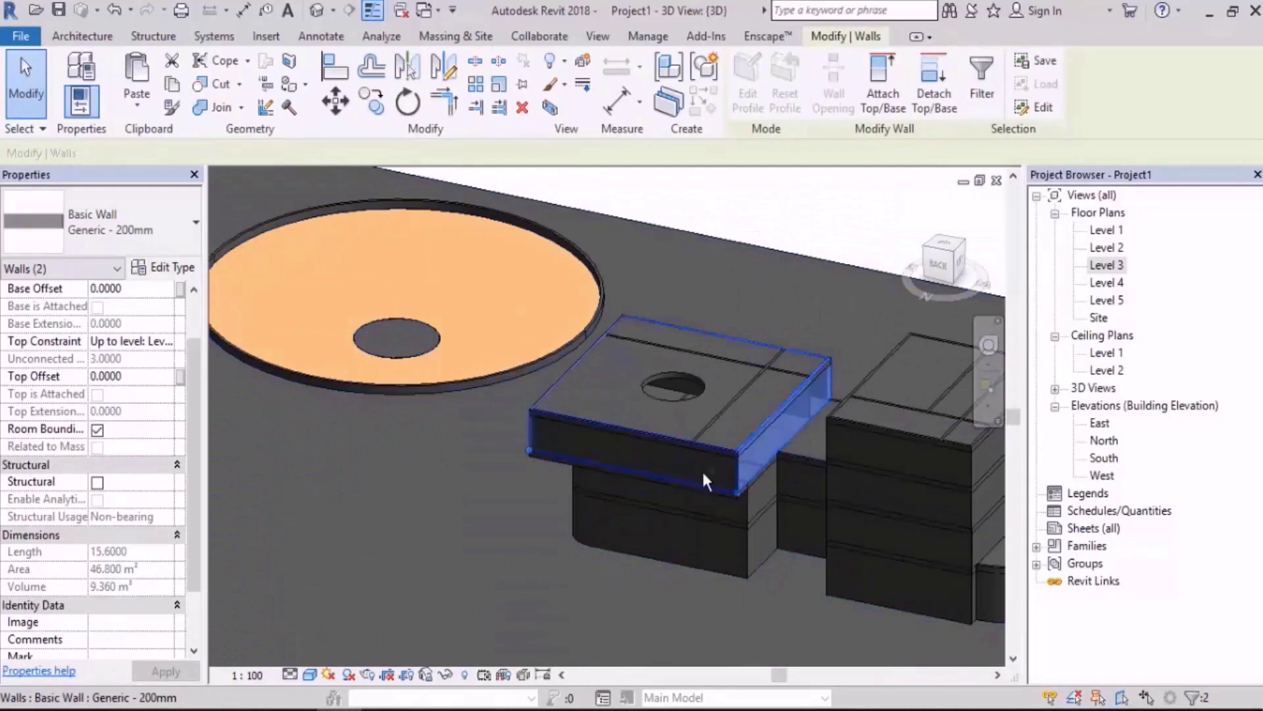
ctrl+click(697, 461)
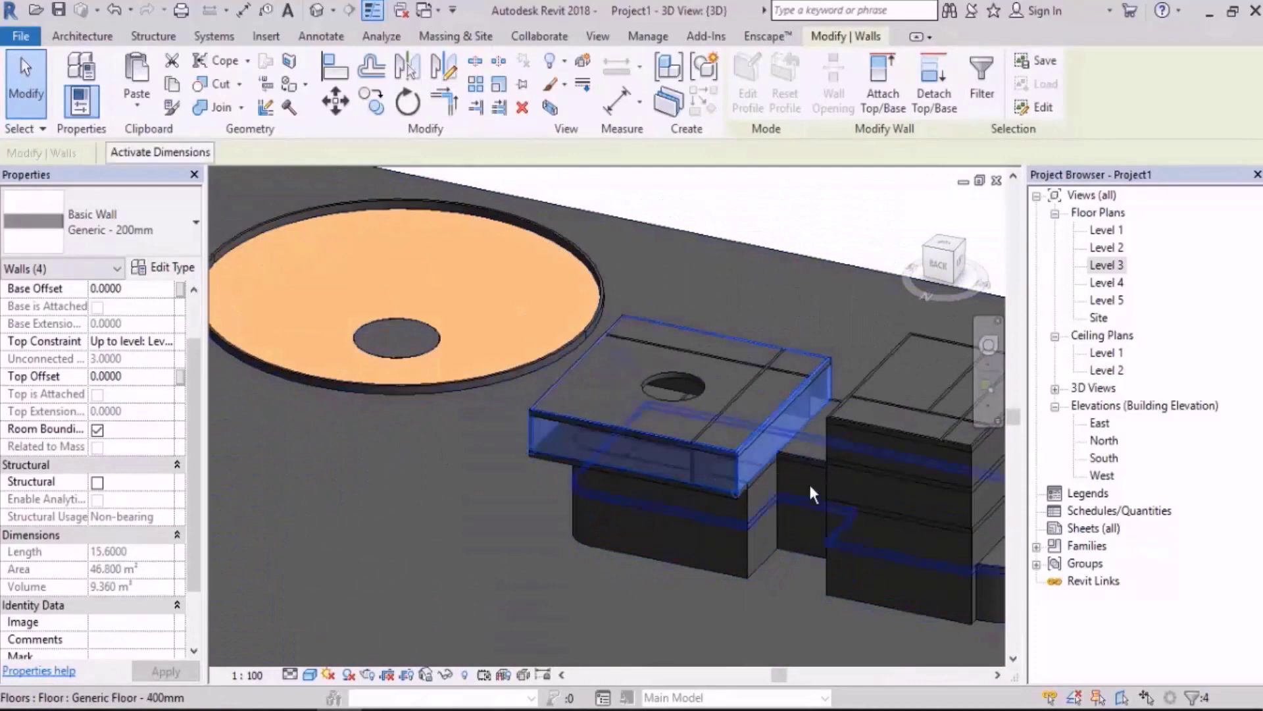
click(148, 377)
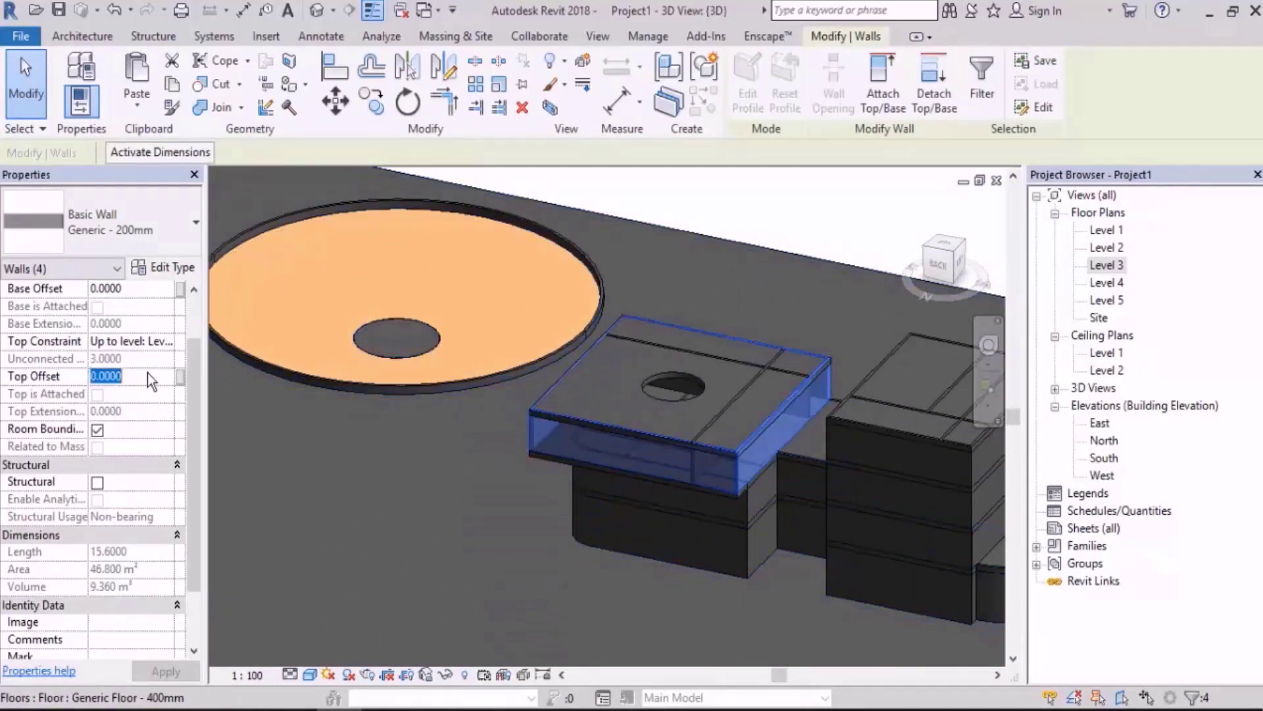
text(1.1)
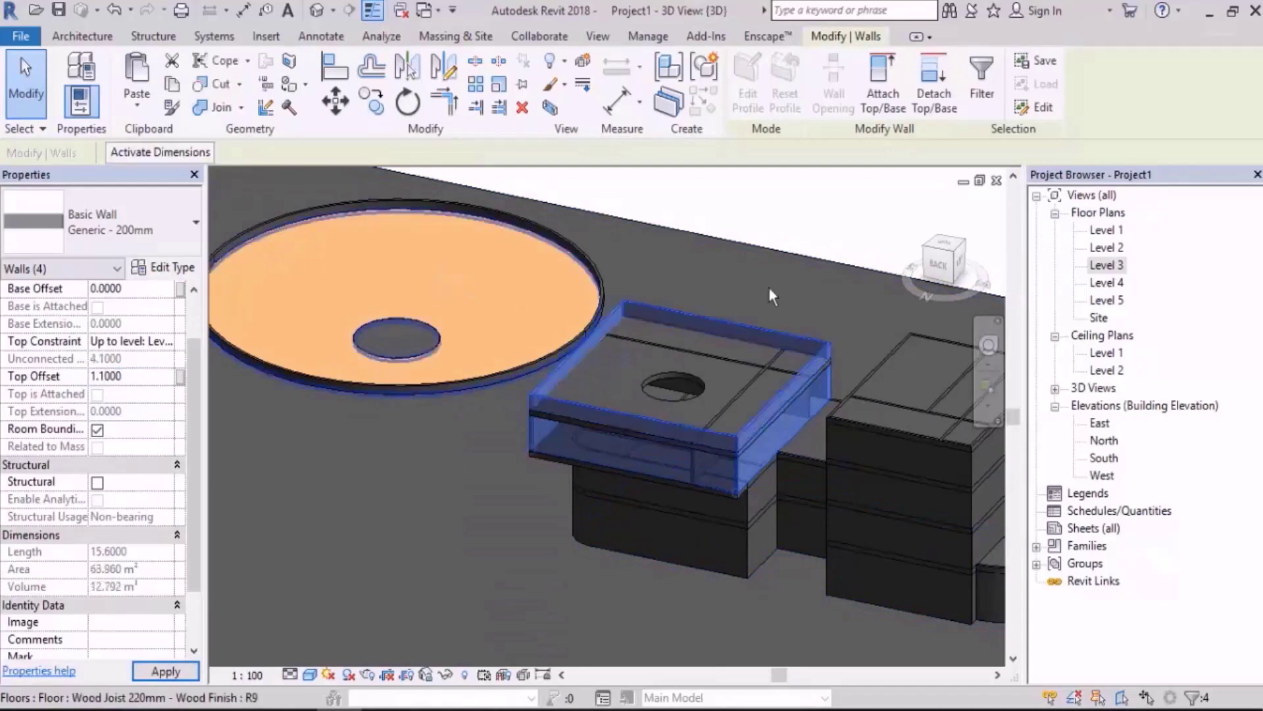
click(826, 208)
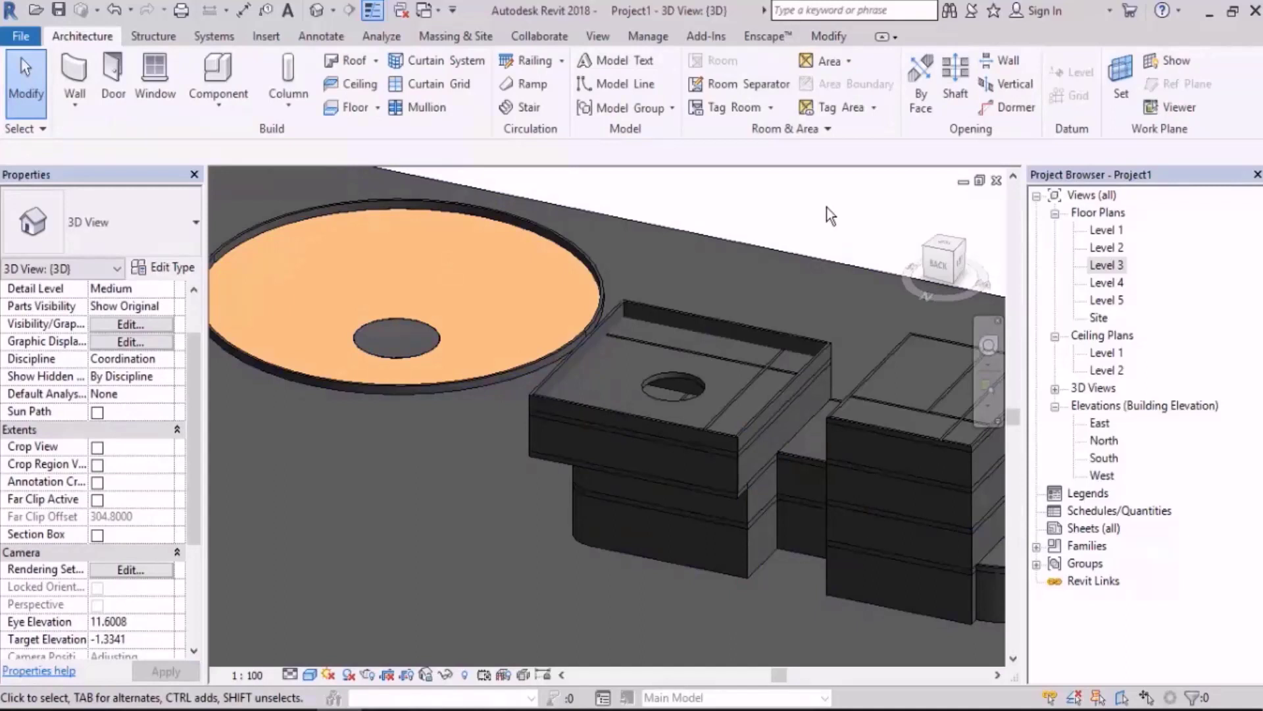
Inspect the raised walls around the square roof and the roof edges of the neighbouring rectangular tower in 3D.
scroll(658, 412, up, 5)
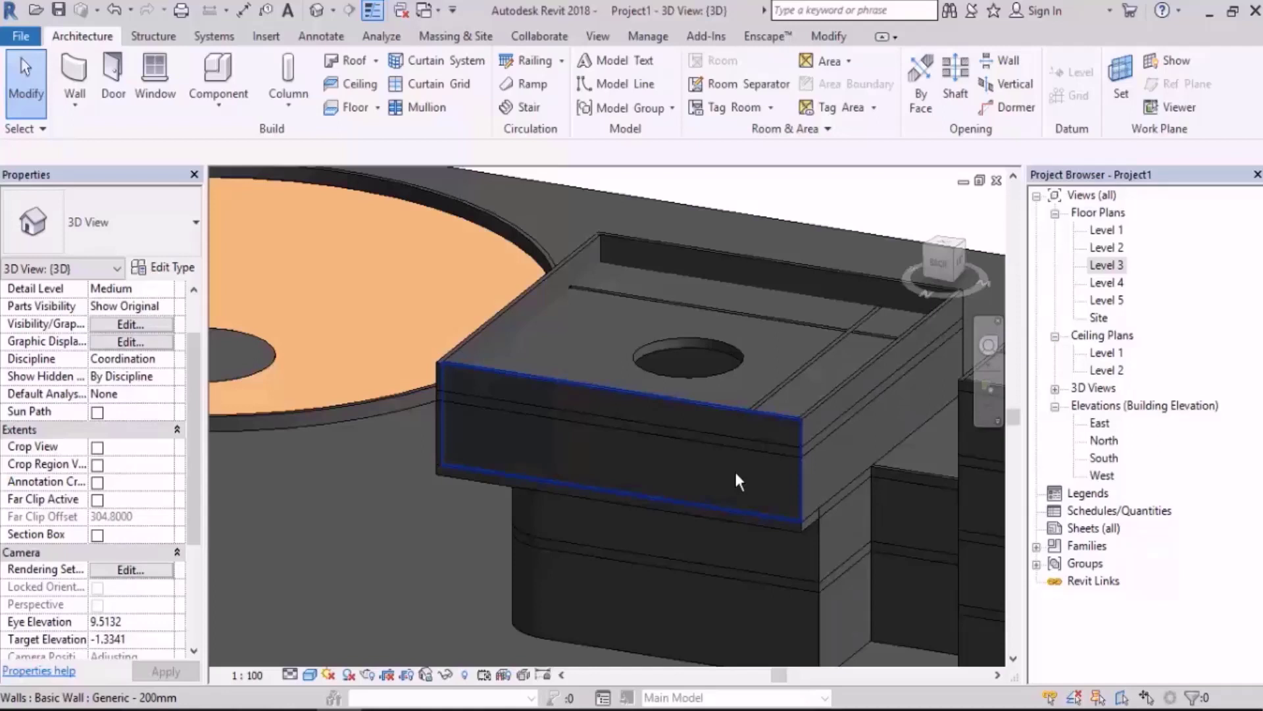
scroll(500, 441, down, 3)
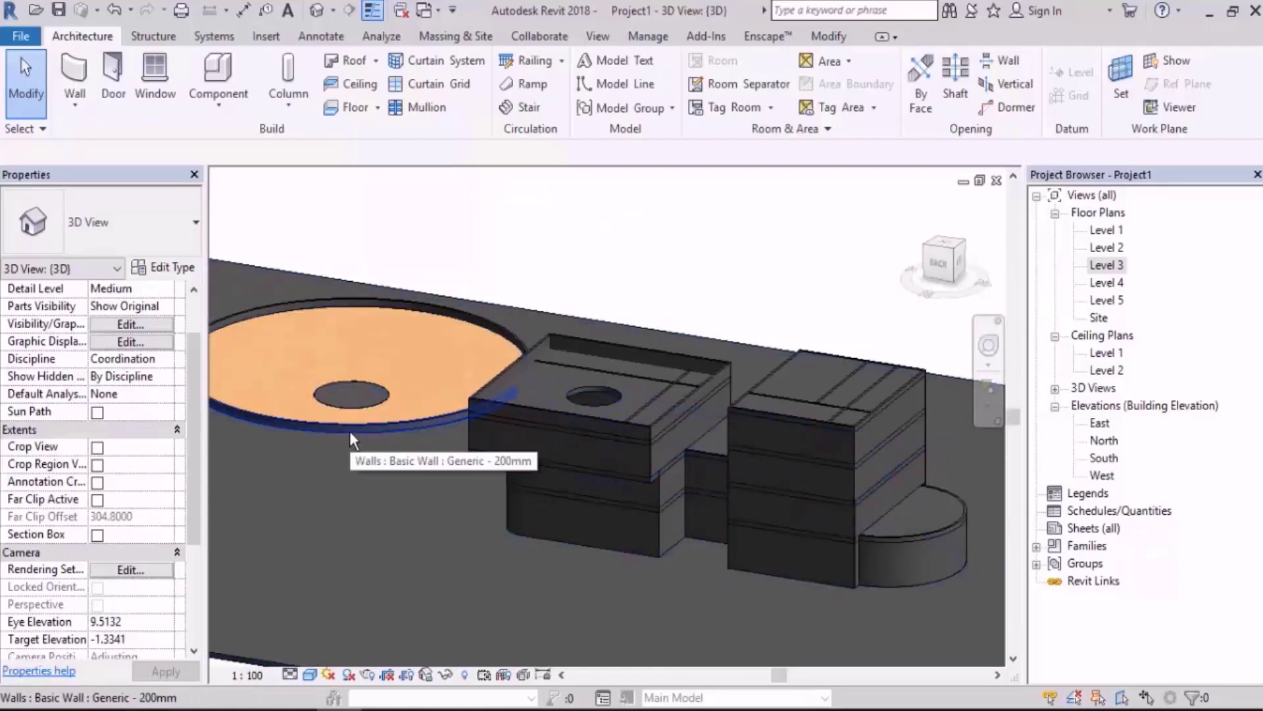
scroll(733, 509, up, 2)
scroll(828, 367, up, 2)
shift+middle_drag(828, 367, 890, 442)
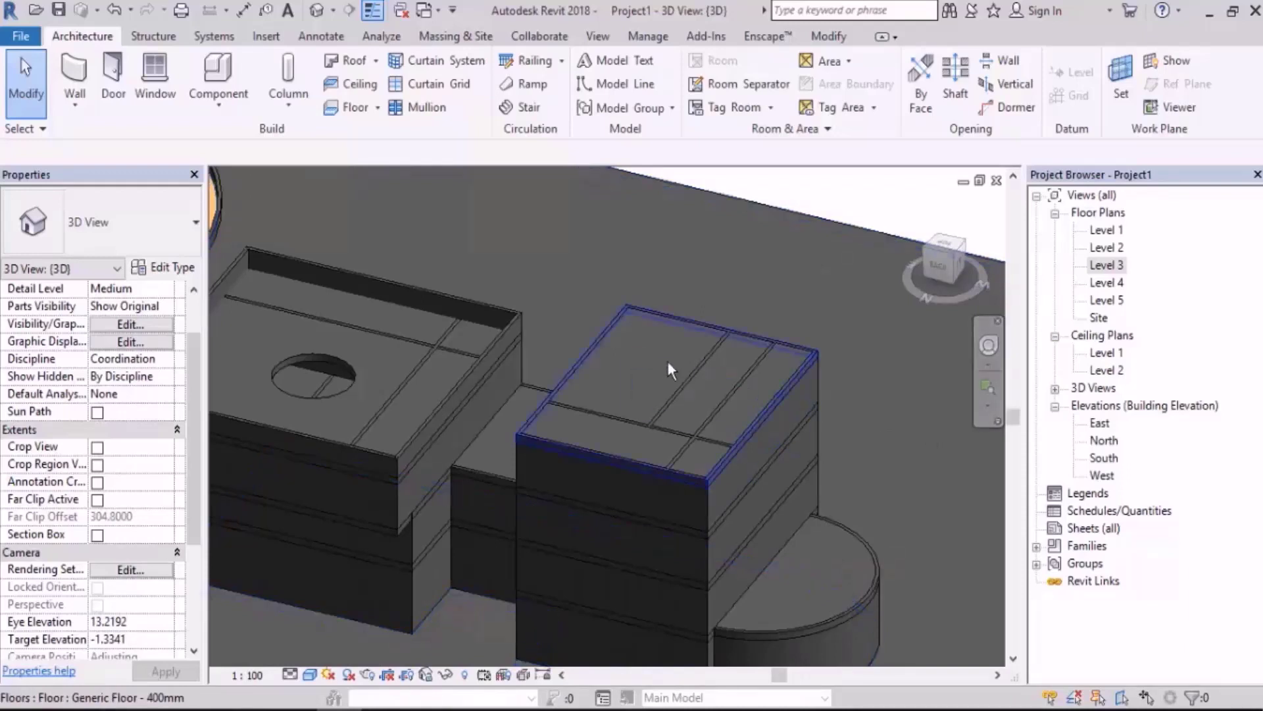
scroll(665, 369, up, 4)
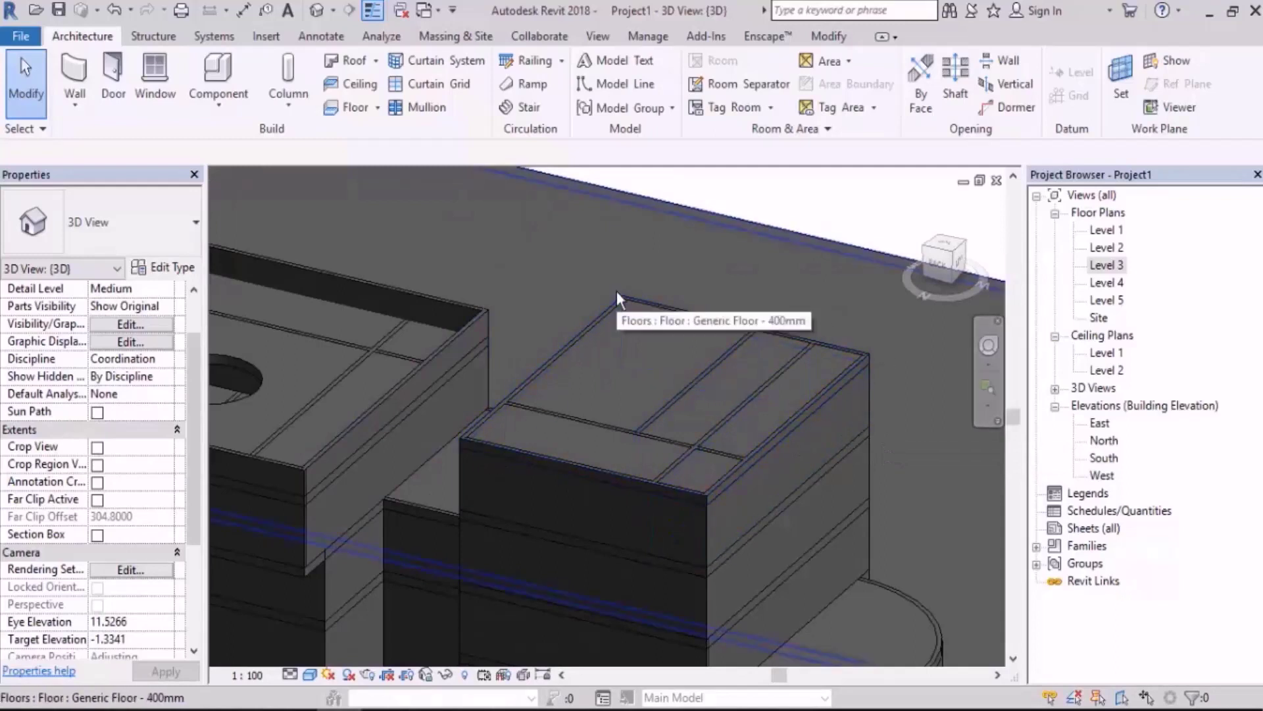
scroll(824, 420, up, 2)
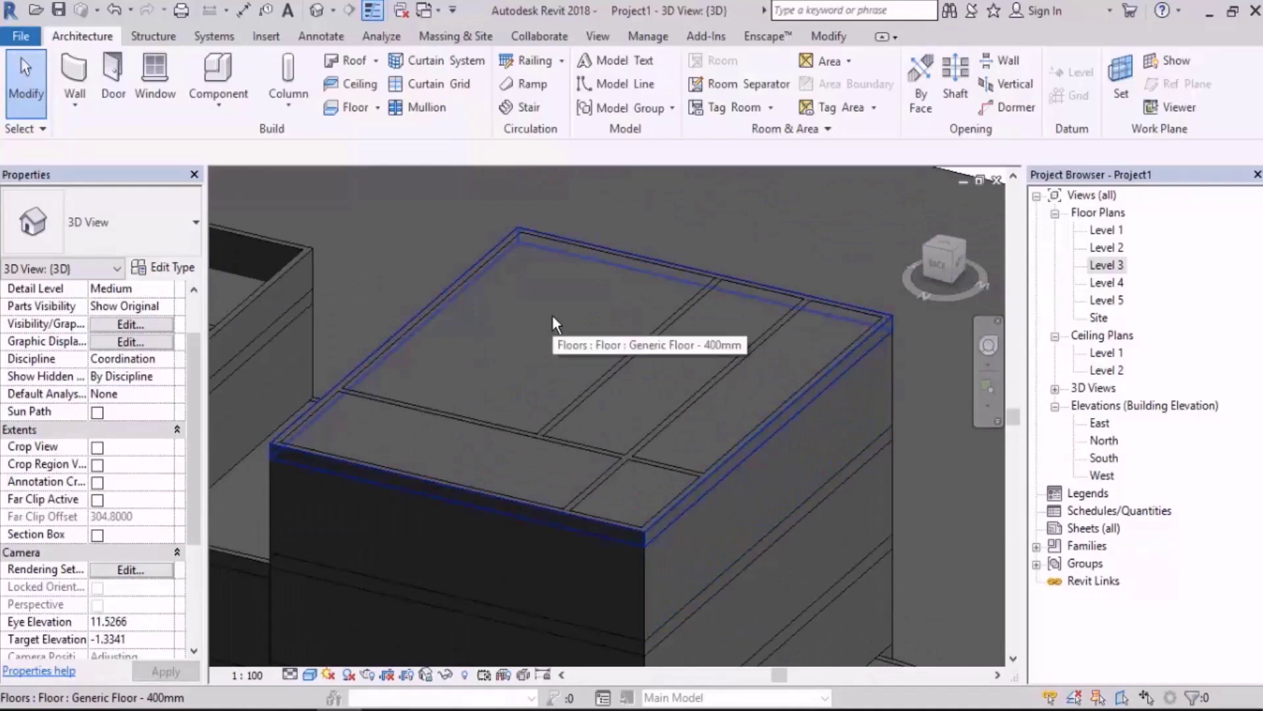
middle_drag(552, 315, 594, 299)
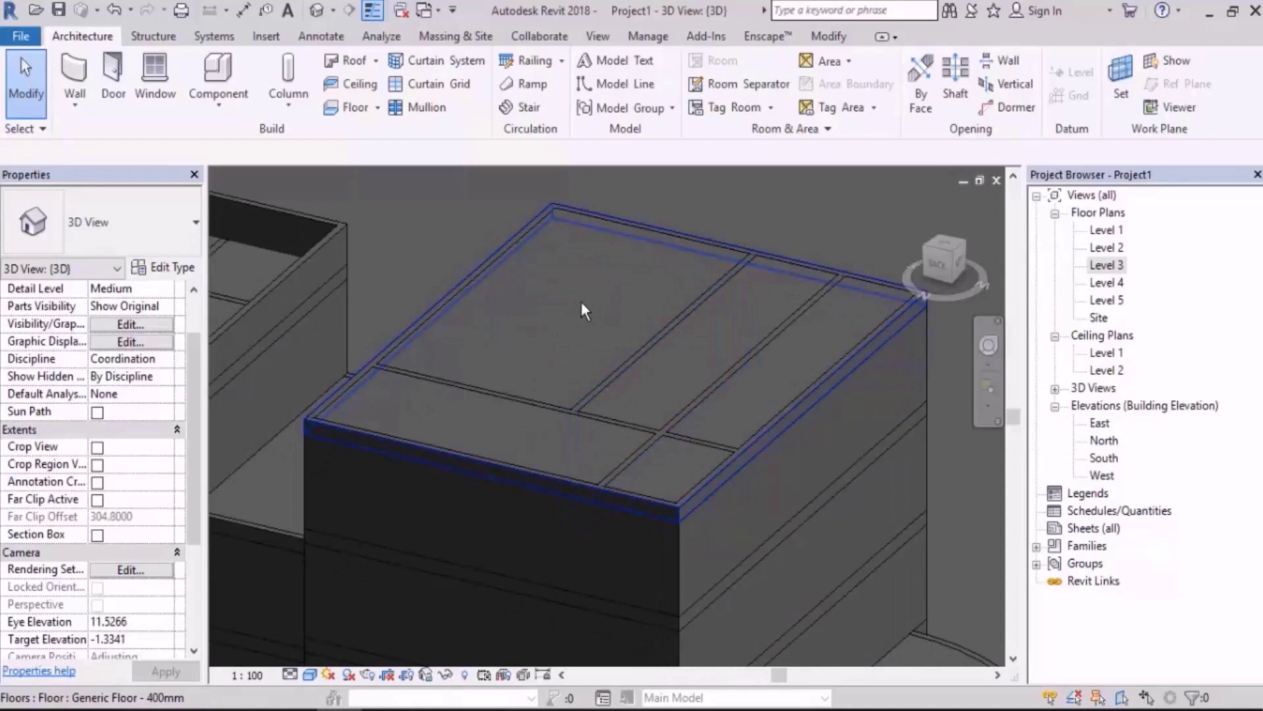
Check which levels host the rectangular tower's roof floor and the lower floor connecting the two blocks.
click(581, 301)
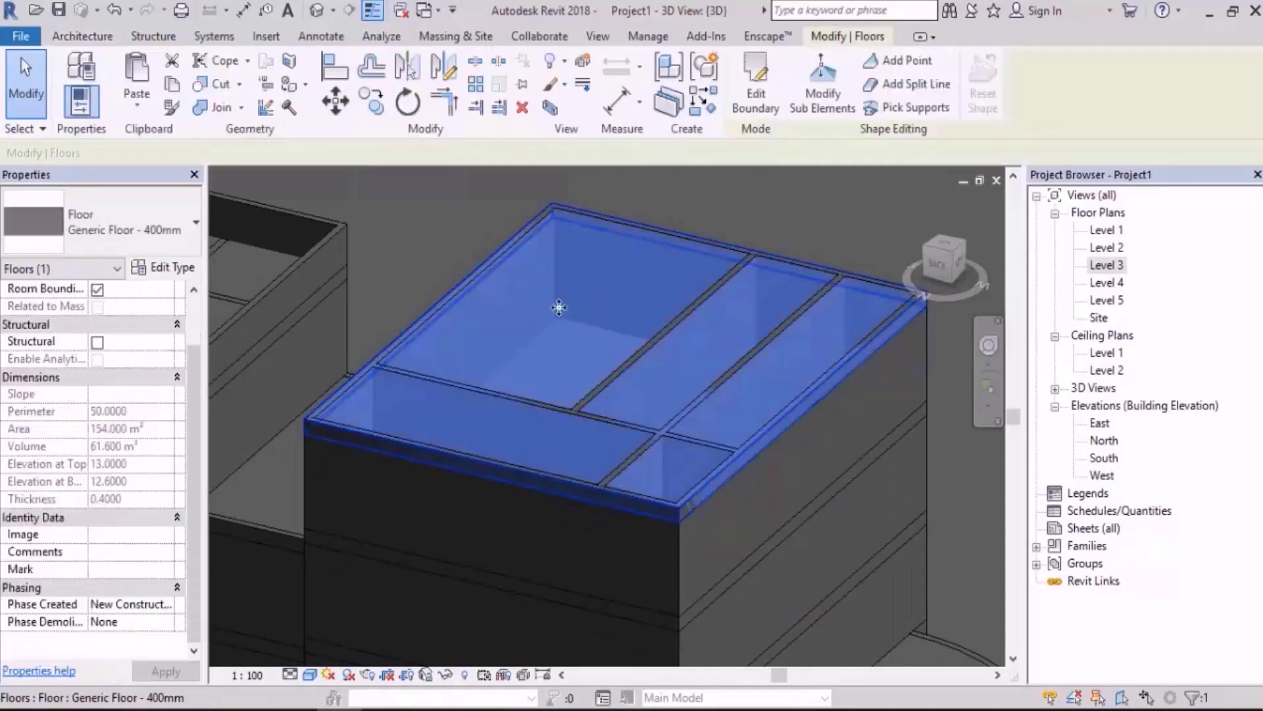
scroll(192, 365, up, 2)
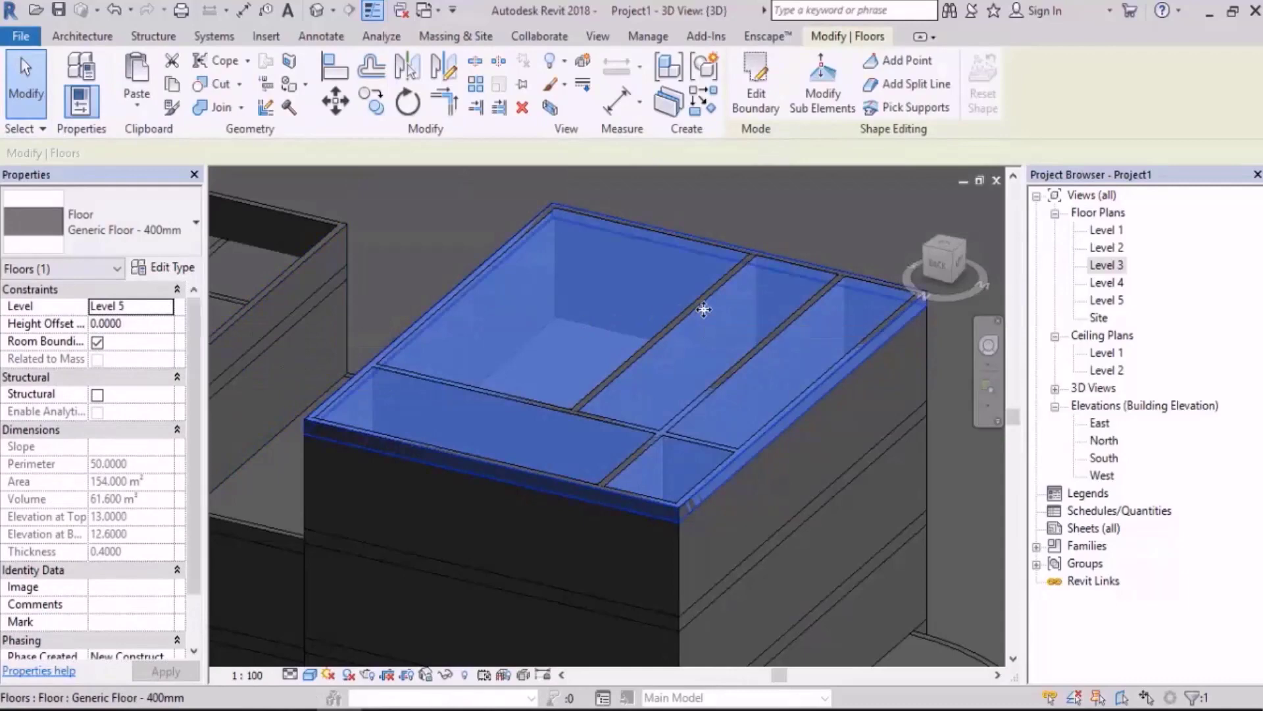
scroll(493, 447, up, 5)
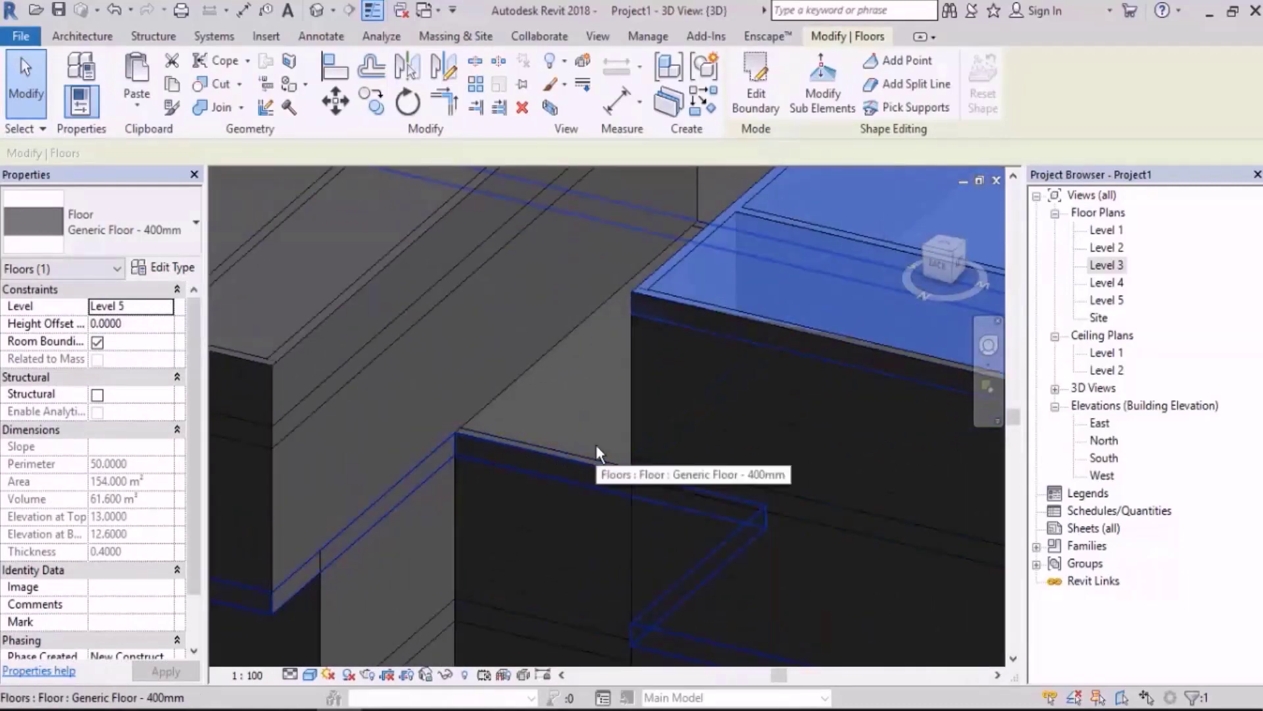
click(559, 397)
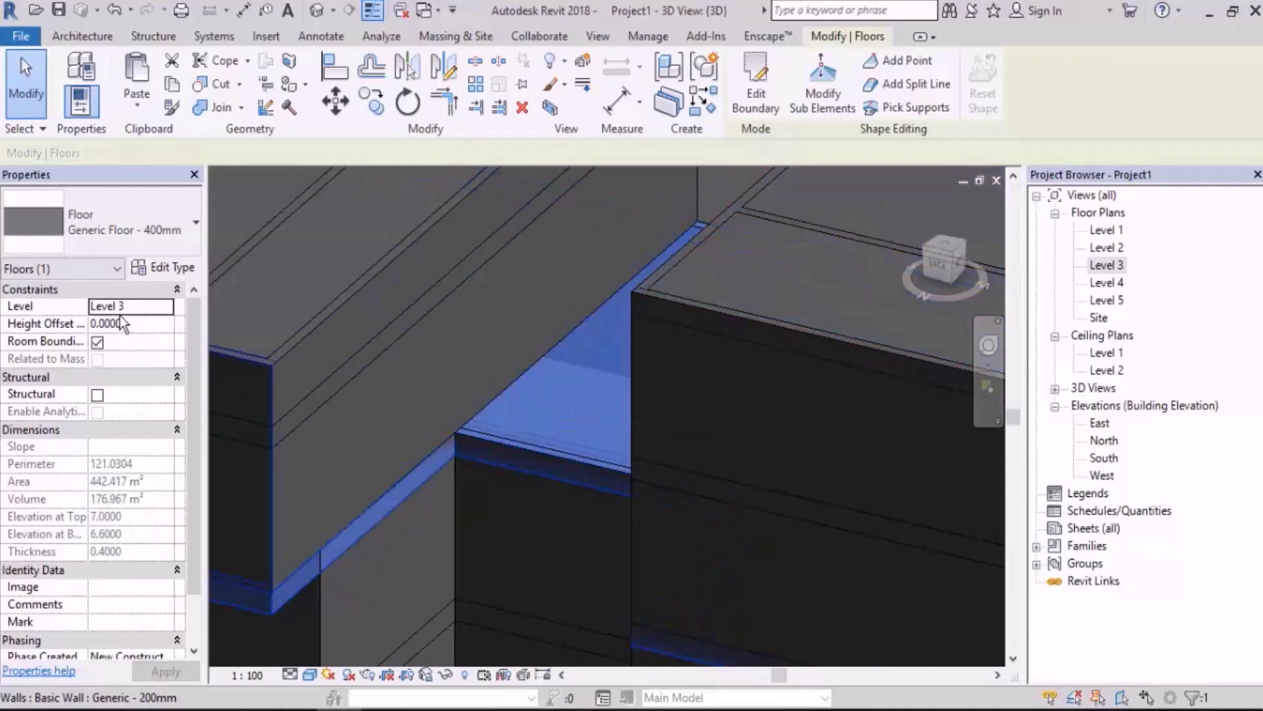
scroll(517, 452, down, 5)
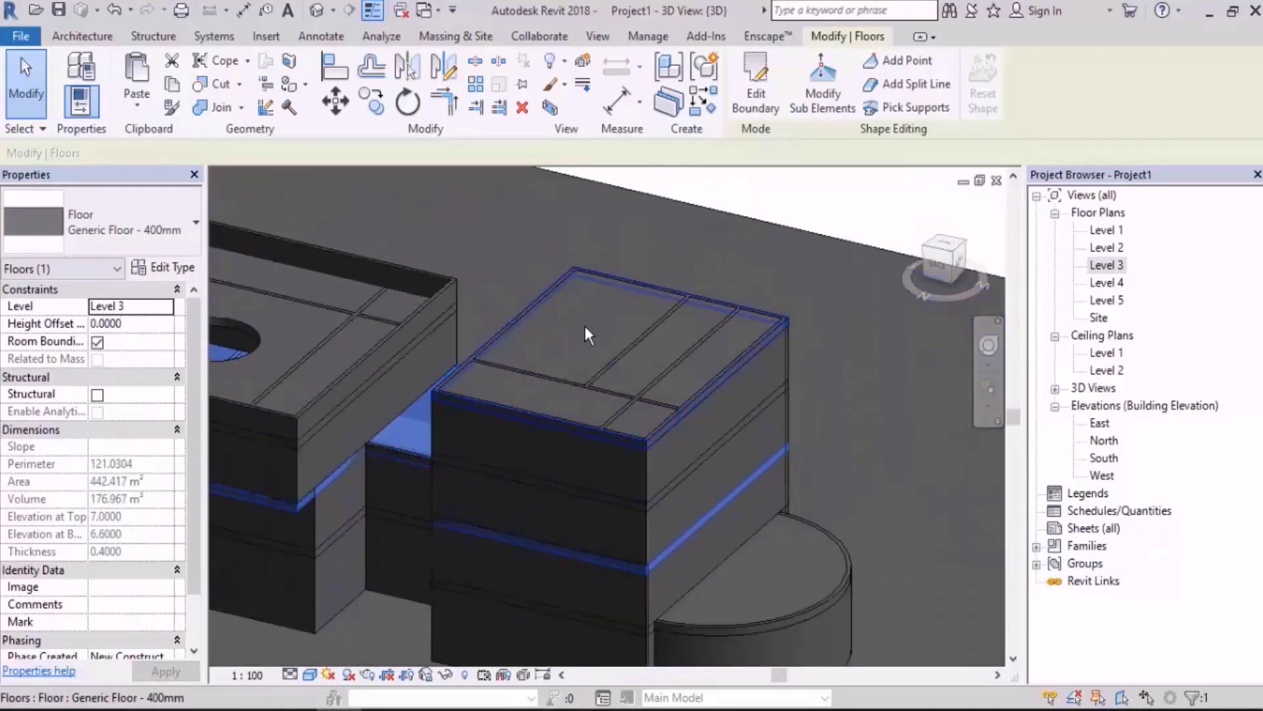
click(587, 336)
Open the Level 5 floor plan and set its underlay base level to Level 4.
double_click(1107, 301)
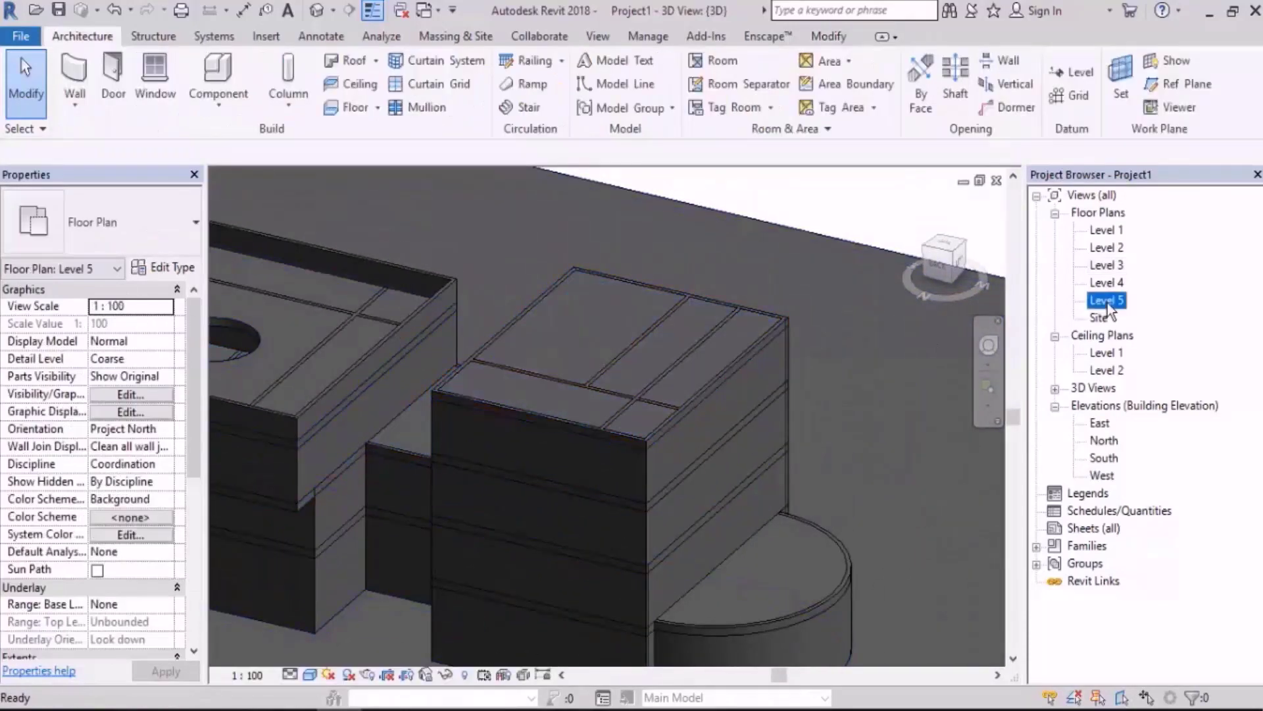
click(686, 380)
scroll(497, 335, up, 5)
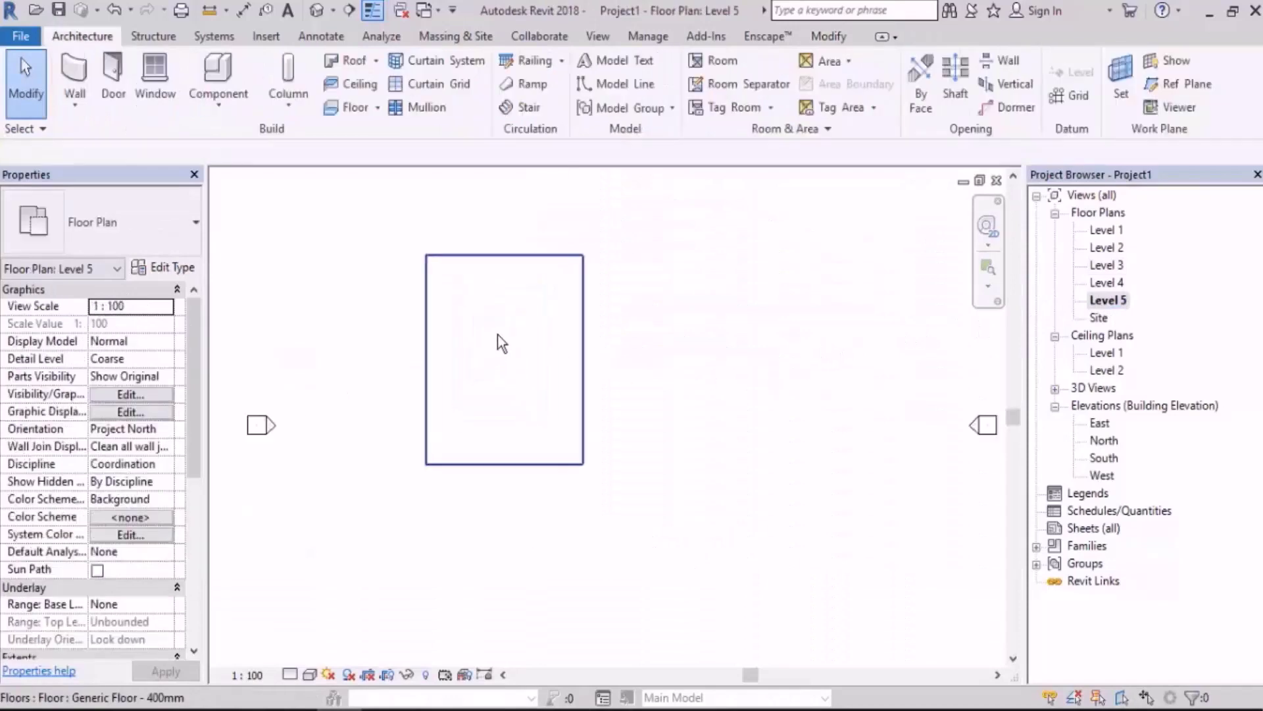
scroll(192, 457, down, 3)
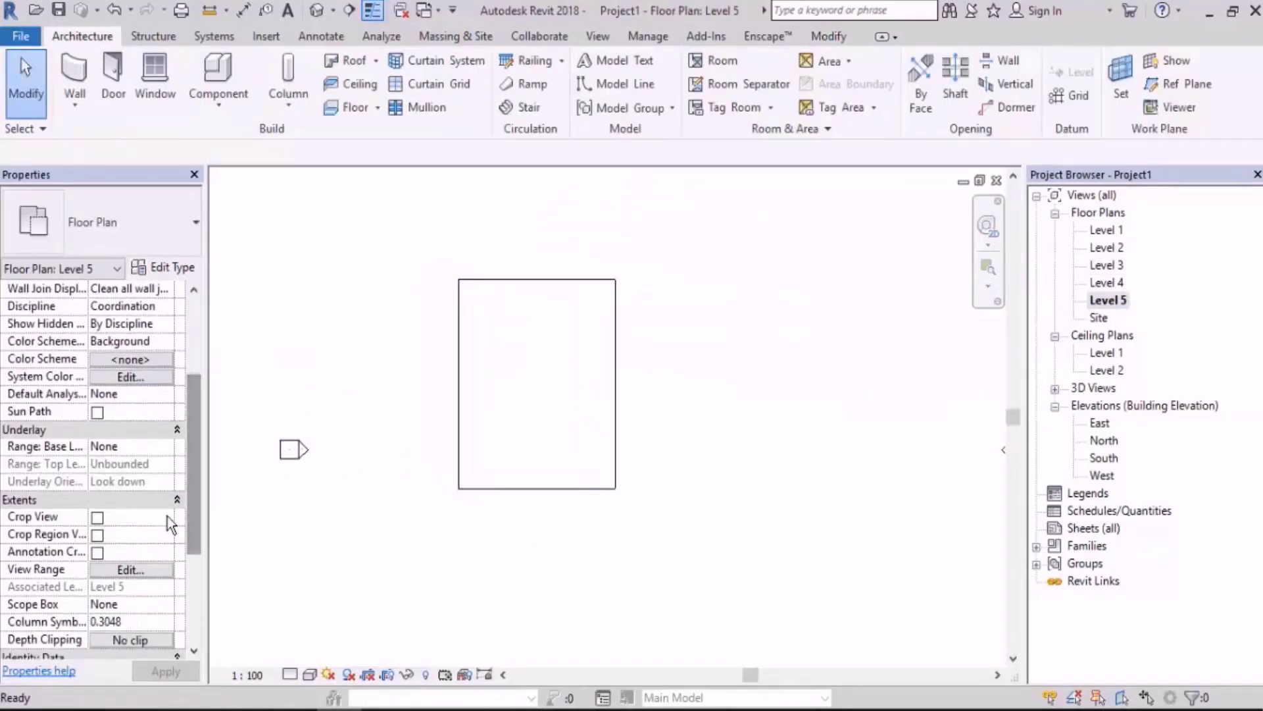
click(165, 447)
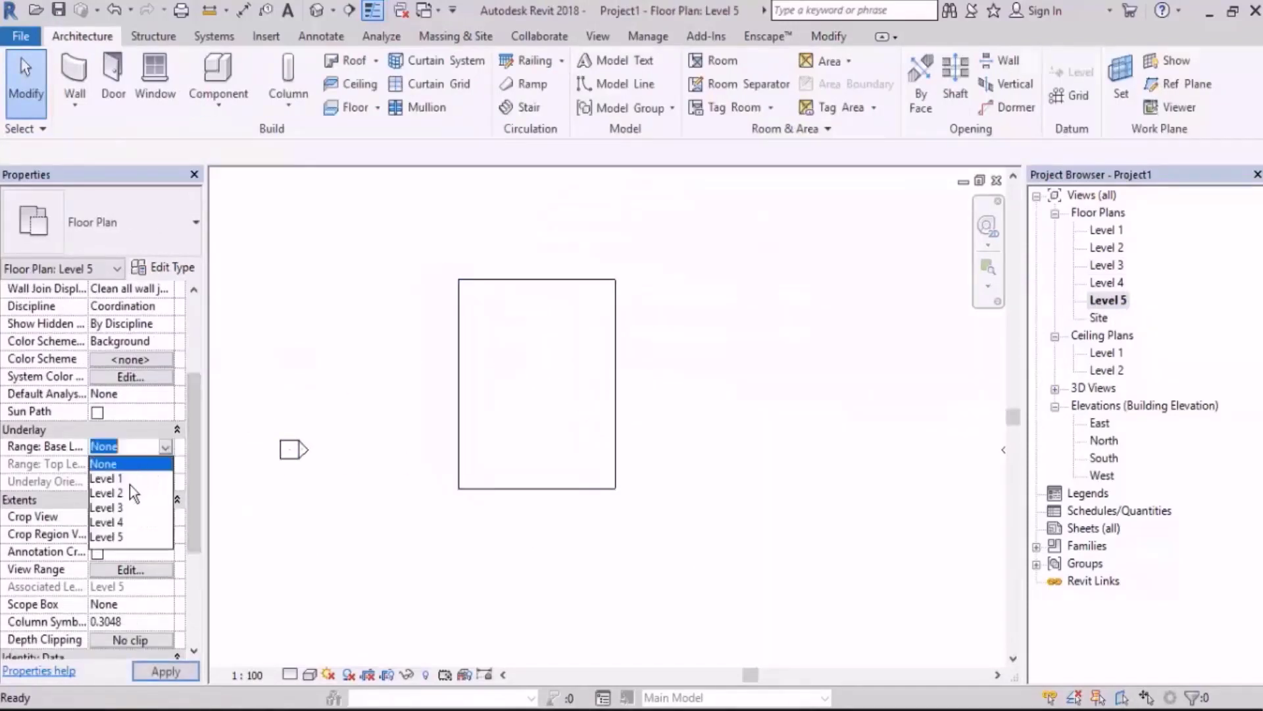
click(121, 521)
middle_drag(827, 477, 722, 466)
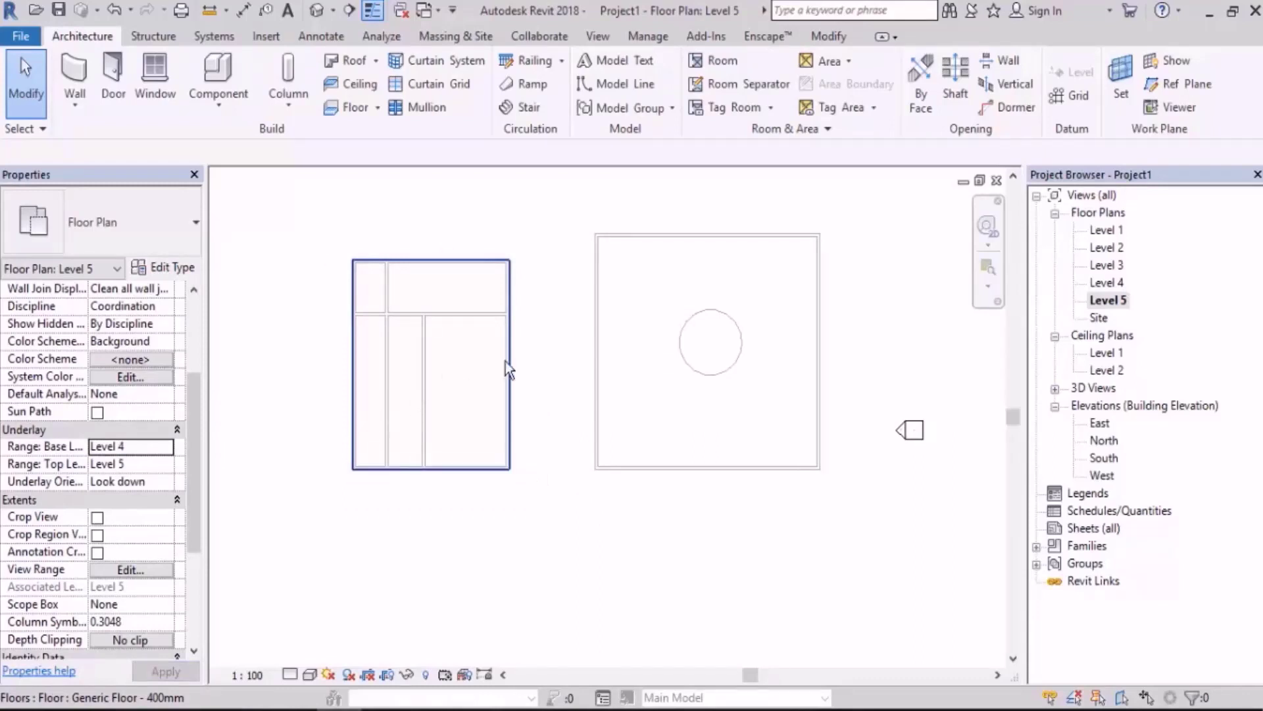
middle_drag(443, 348, 478, 345)
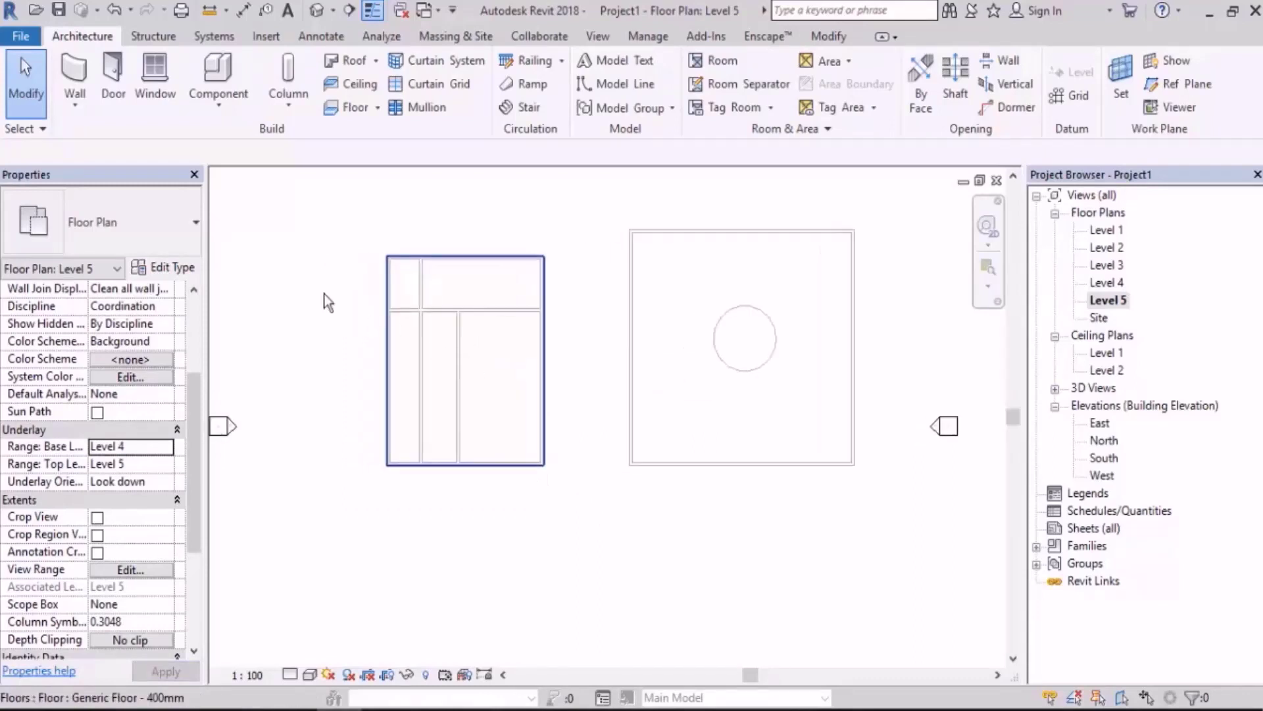
Try enclosing the rectangular Level 5 floor with a rectangle of 1.1 m high Generic - 200mm walls and inspect them in 3D.
click(79, 76)
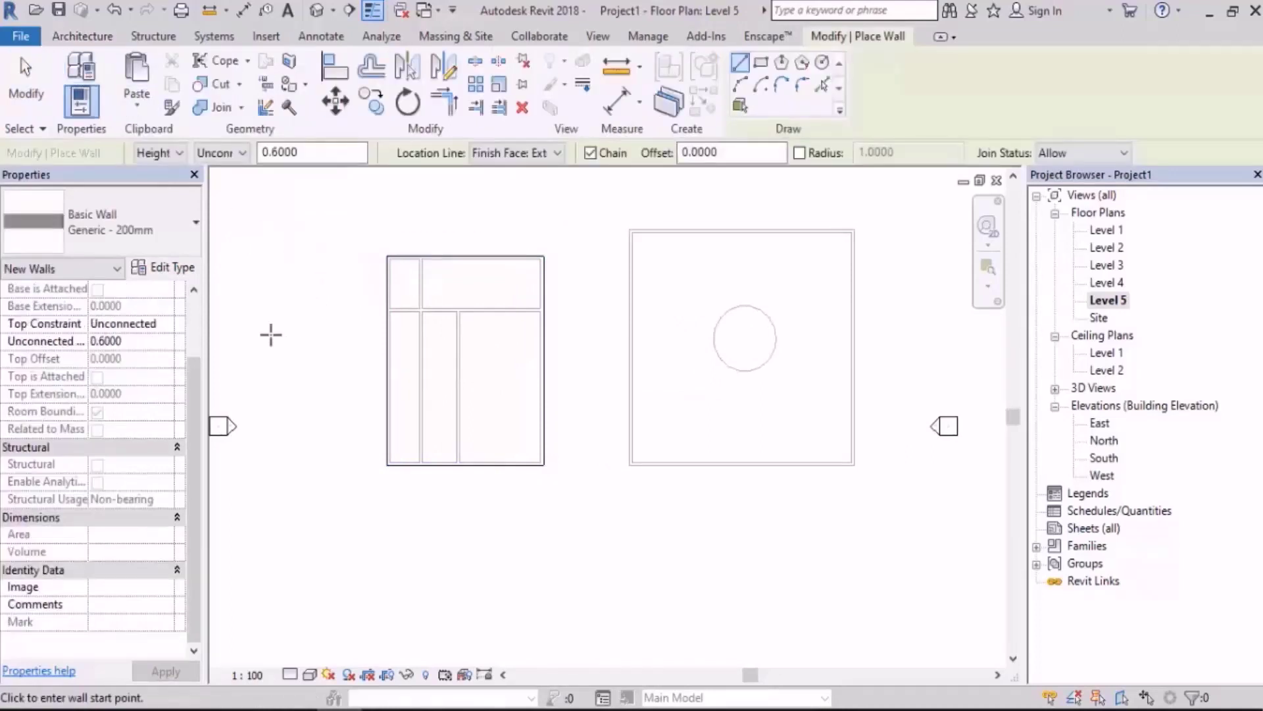
click(136, 340)
text(1.1)
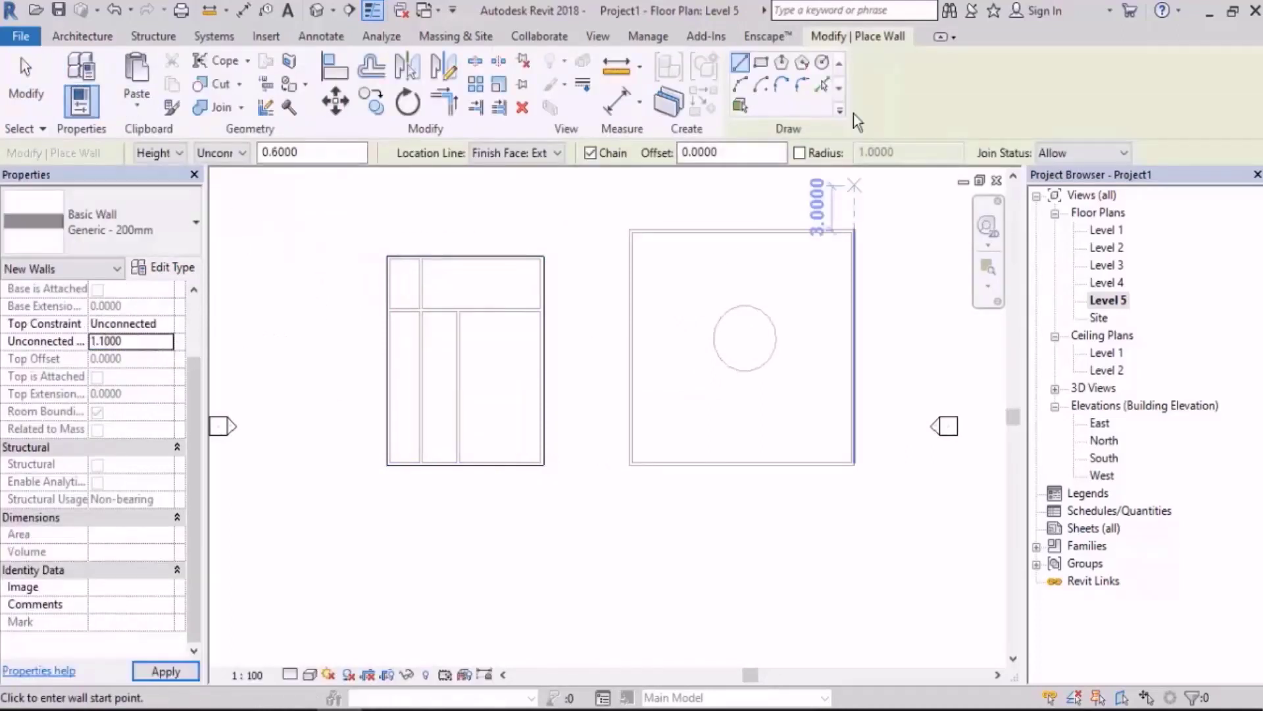
click(761, 63)
scroll(567, 290, up, 5)
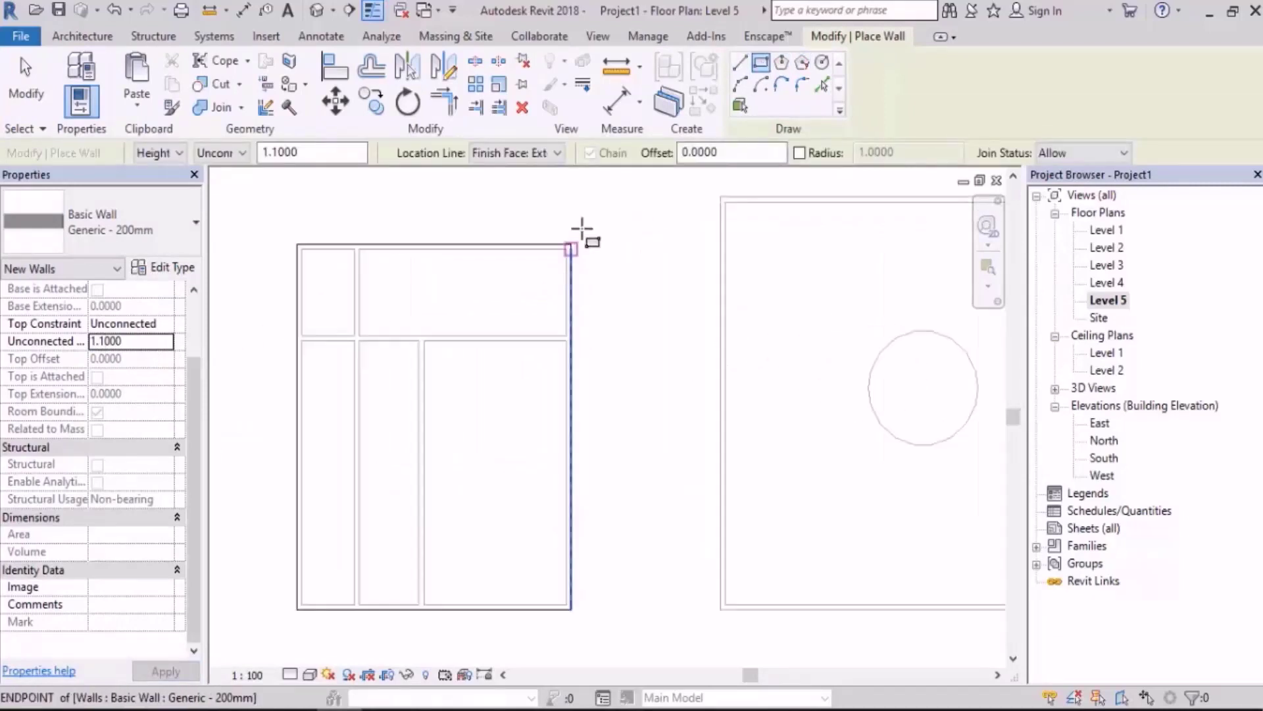
click(550, 281)
scroll(666, 254, down, 5)
middle_drag(513, 461, 509, 361)
scroll(395, 490, up, 2)
scroll(388, 501, up, 2)
click(382, 511)
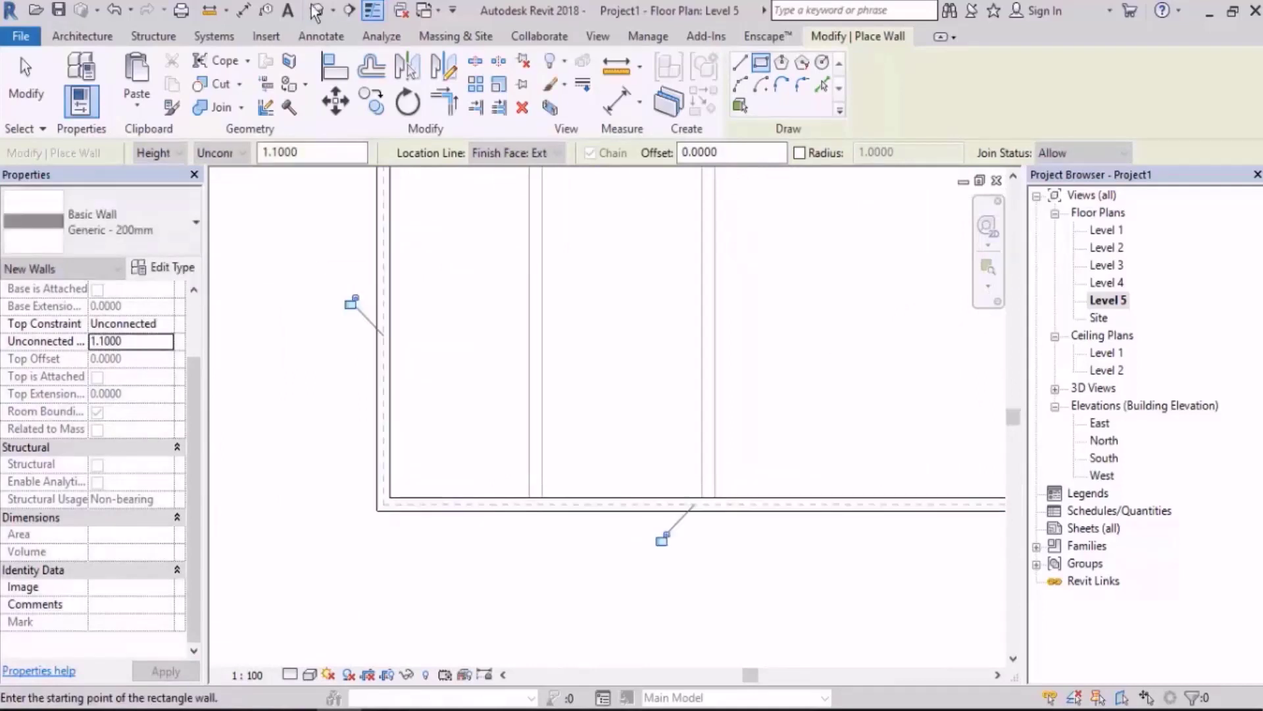
click(317, 11)
scroll(592, 344, up, 4)
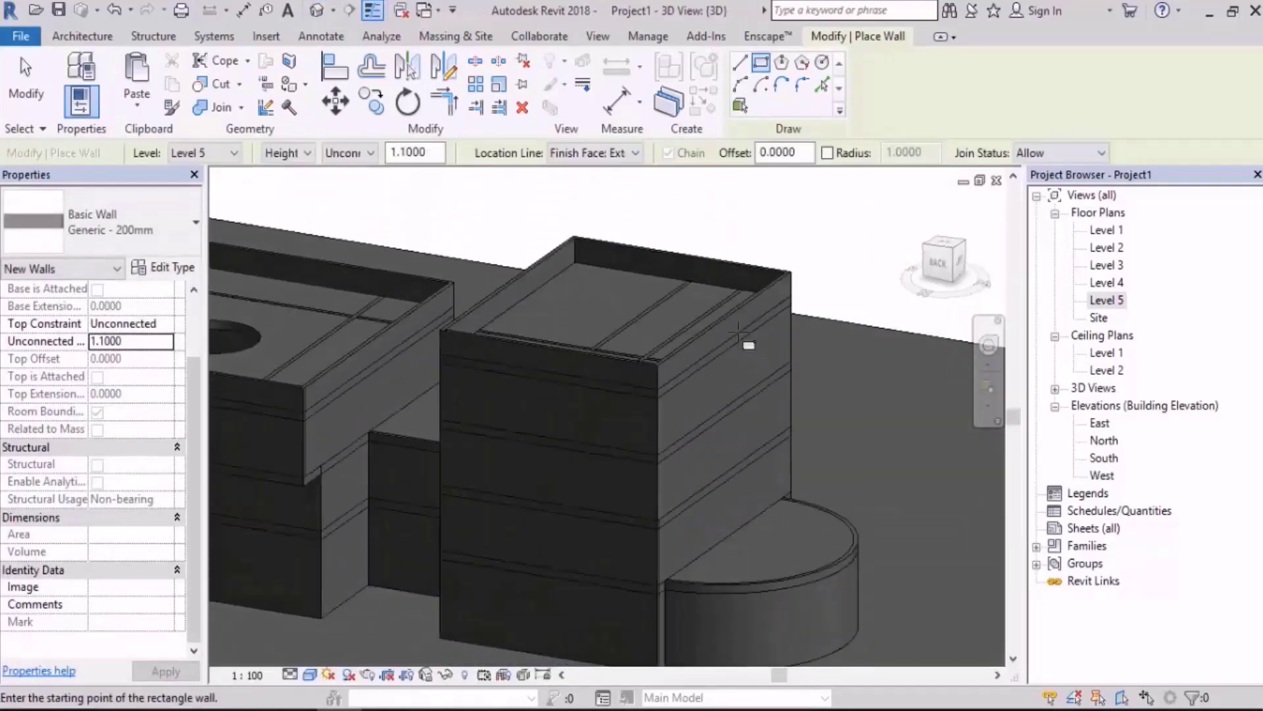
key(Escape)
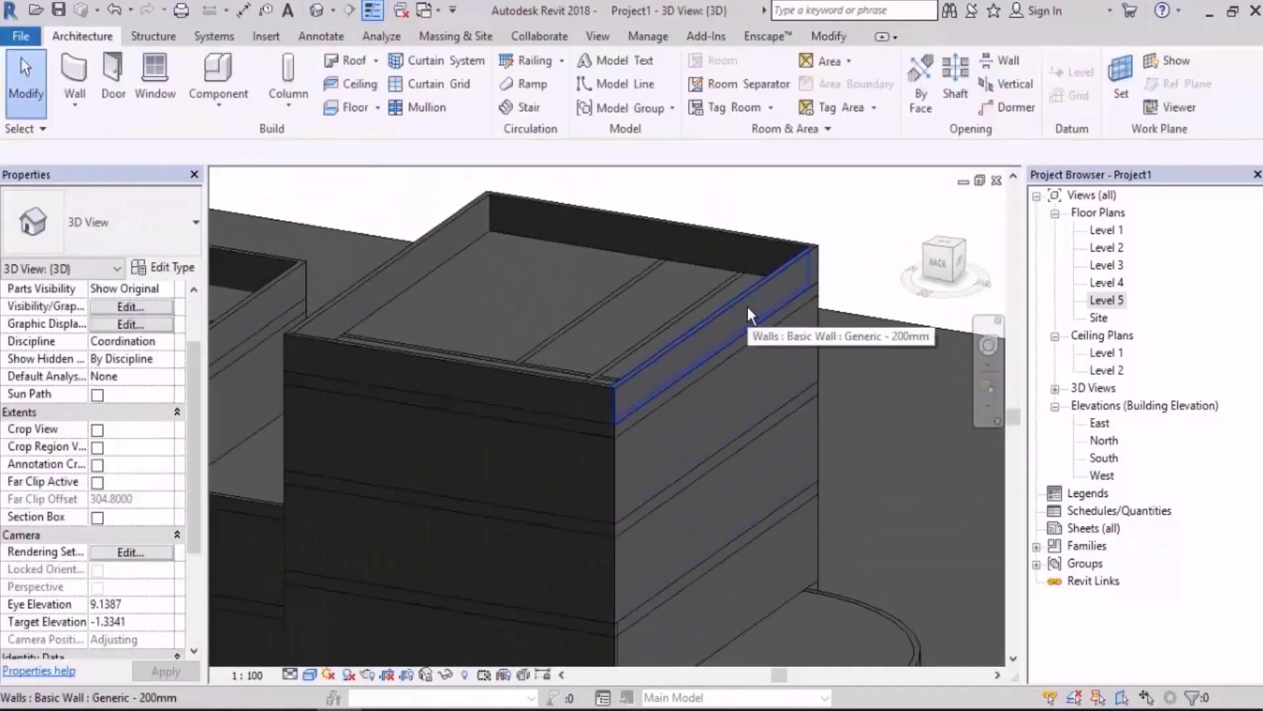
Reopen the Level 5 floor plan and tile it beside the 3D view.
scroll(748, 303, down, 5)
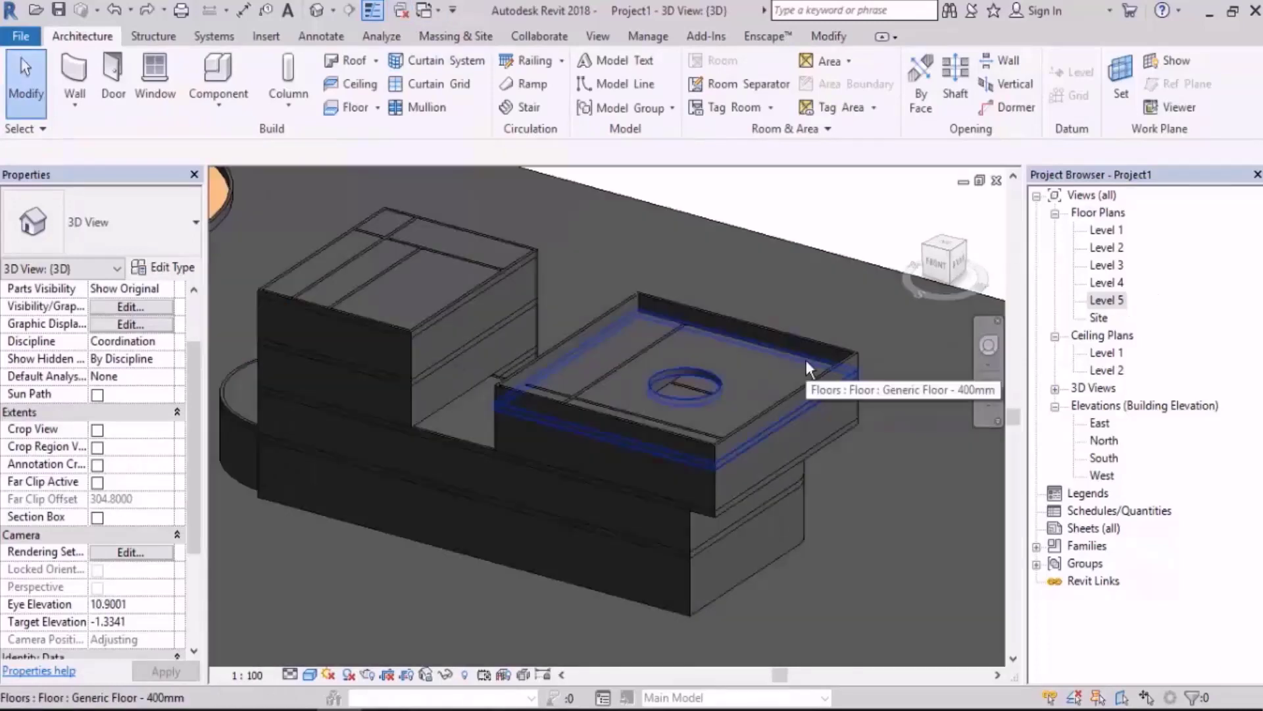
middle_drag(806, 361, 770, 384)
double_click(1108, 303)
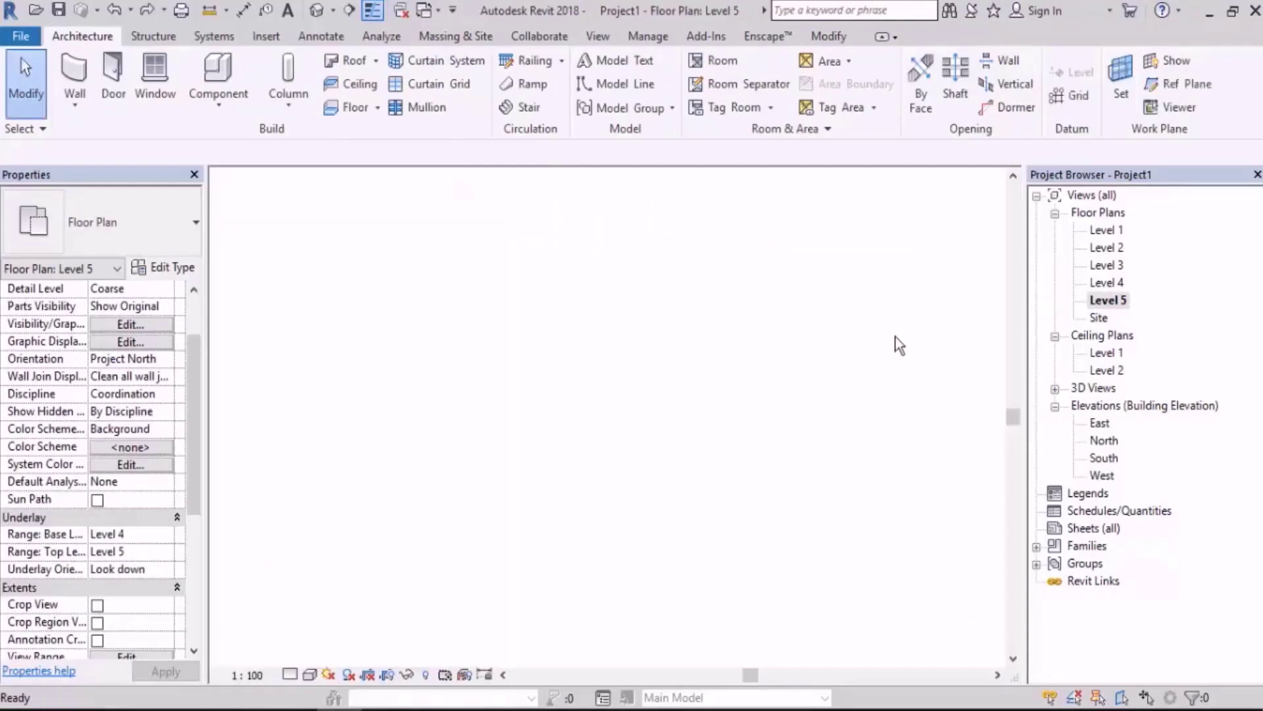
key(w)
key(t)
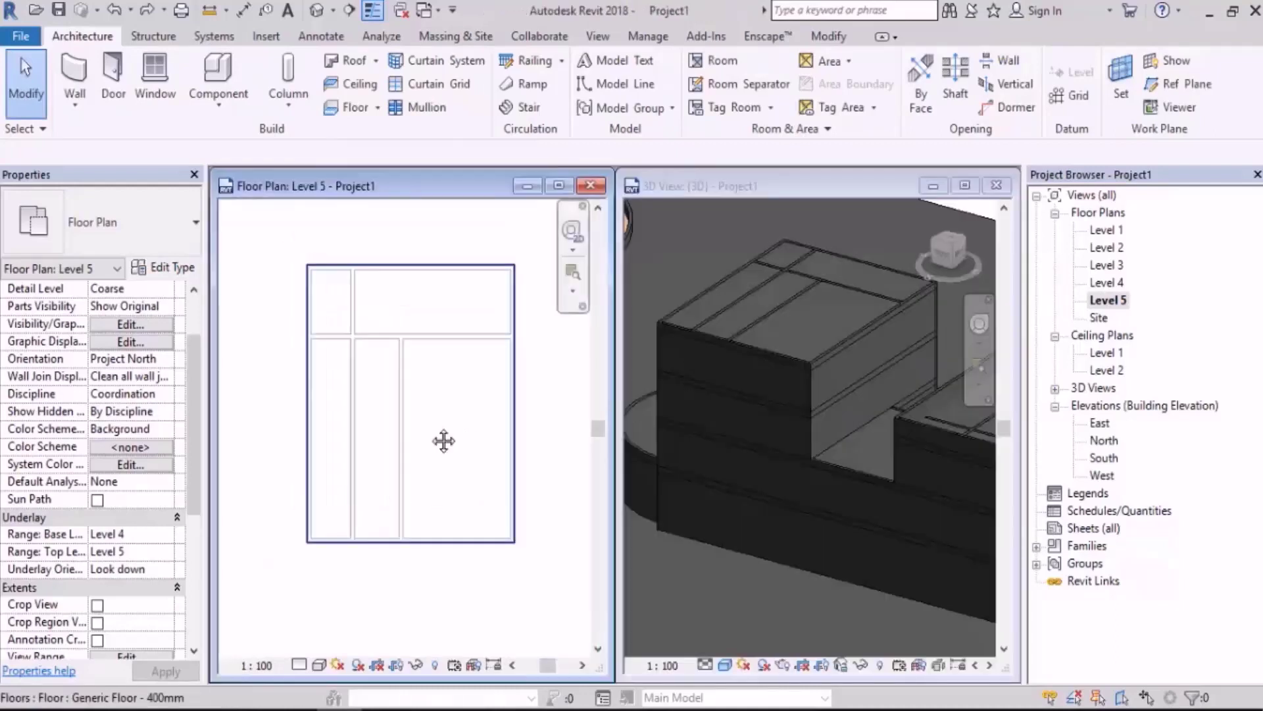
Retile the two views with the 3D view first, then activate the Level 5 plan and frame the rectangular floor.
click(740, 183)
key(w)
key(t)
middle_drag(487, 362, 505, 422)
click(746, 391)
scroll(701, 375, down, 7)
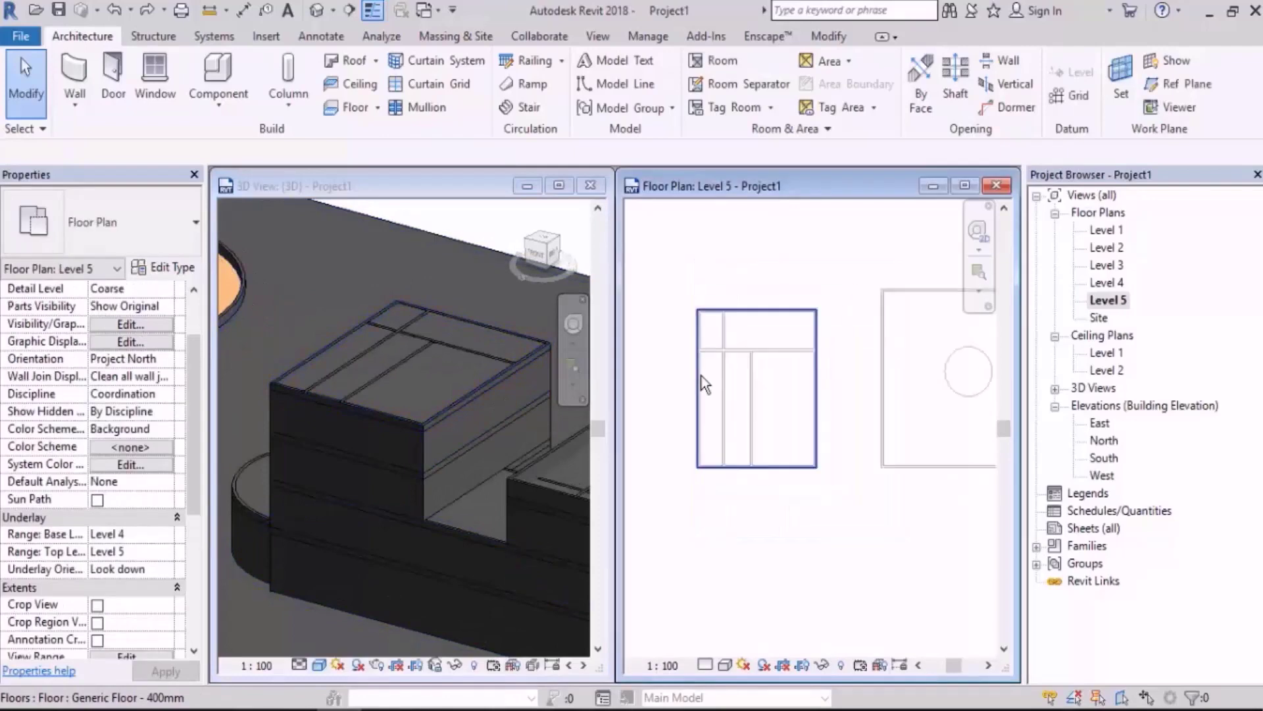
scroll(737, 361, up, 8)
middle_drag(740, 359, 743, 352)
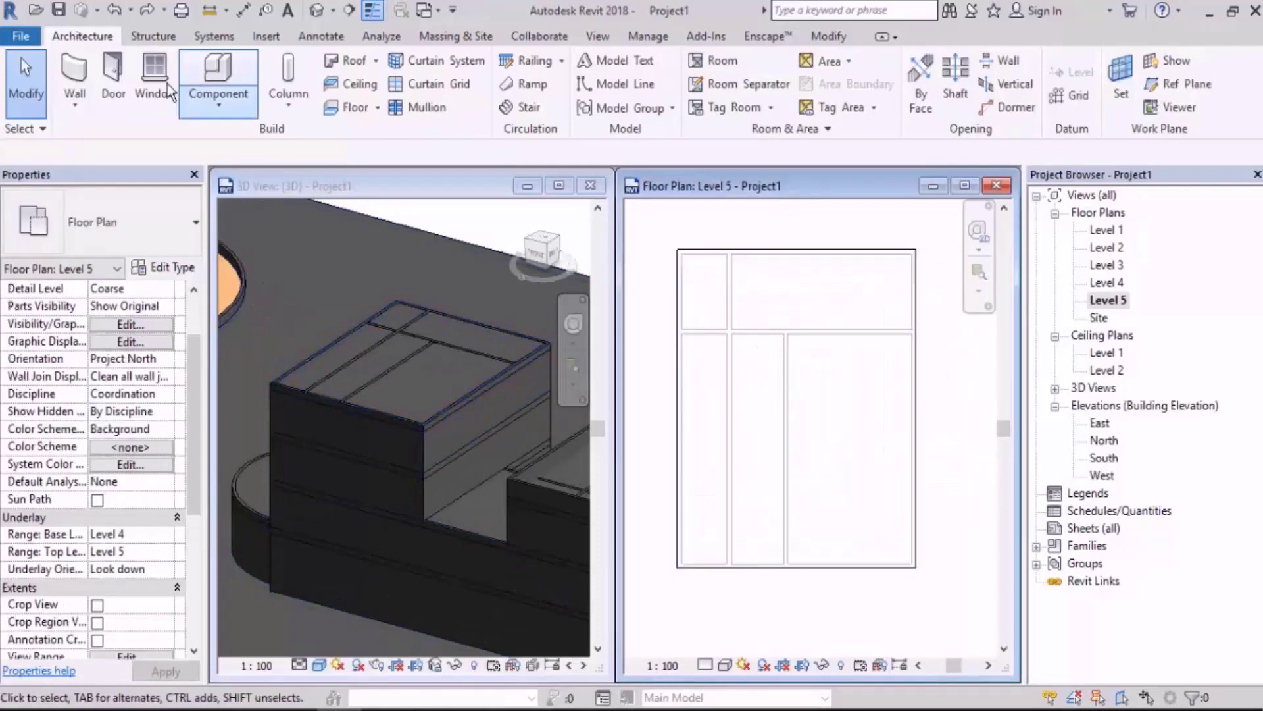
Try drawing a rectangle of 1.1 m high Generic - 200mm walls along the rectangular Level 5 floor's edges.
click(74, 76)
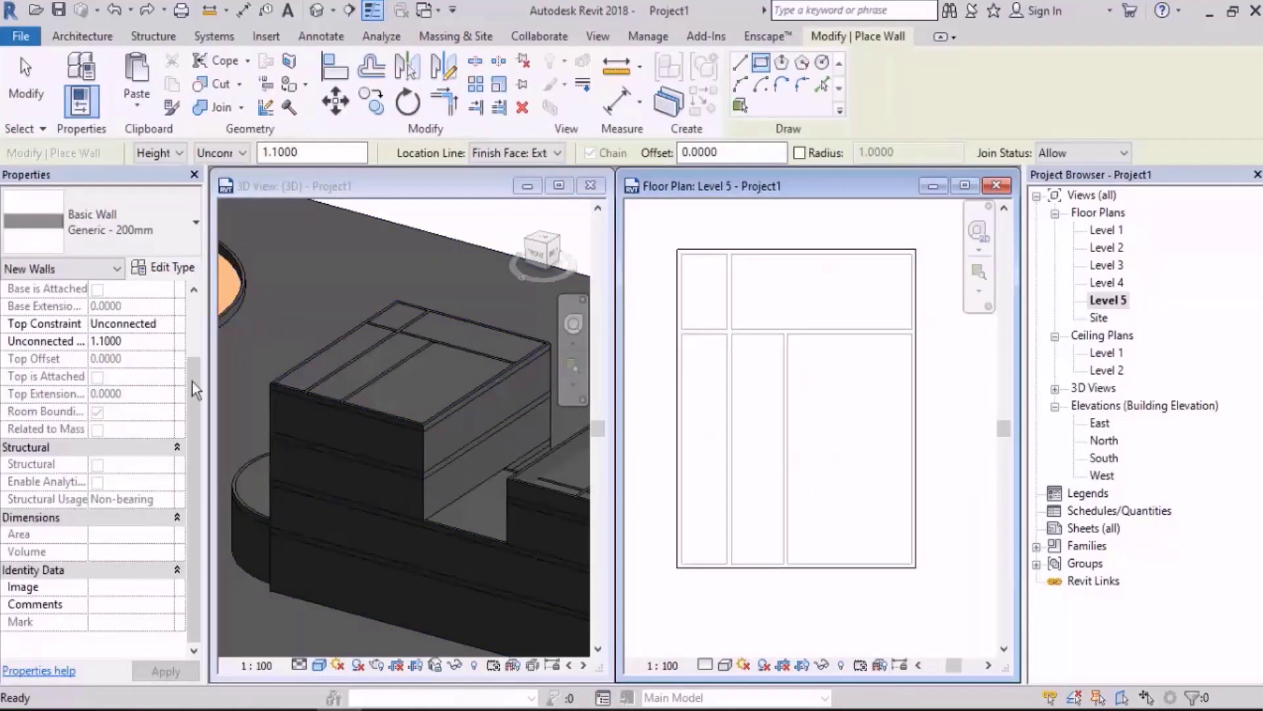
middle_drag(919, 246, 939, 244)
click(939, 246)
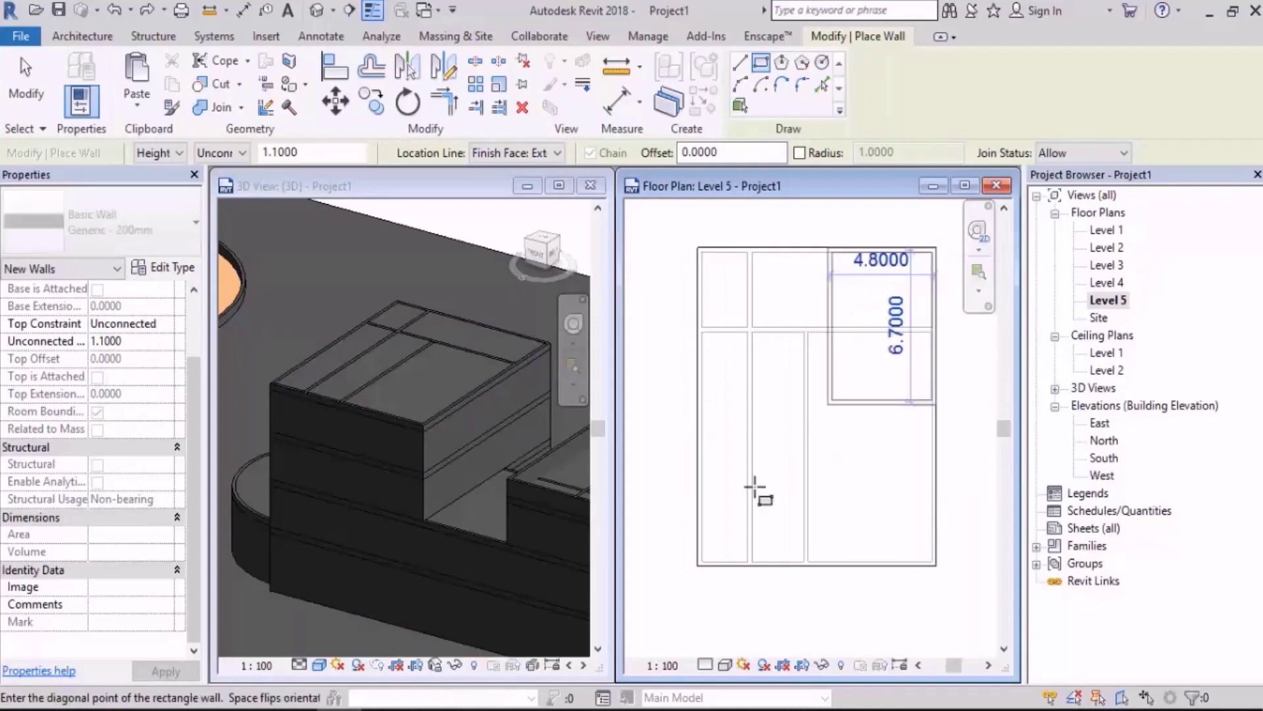
scroll(685, 539, up, 3)
click(721, 561)
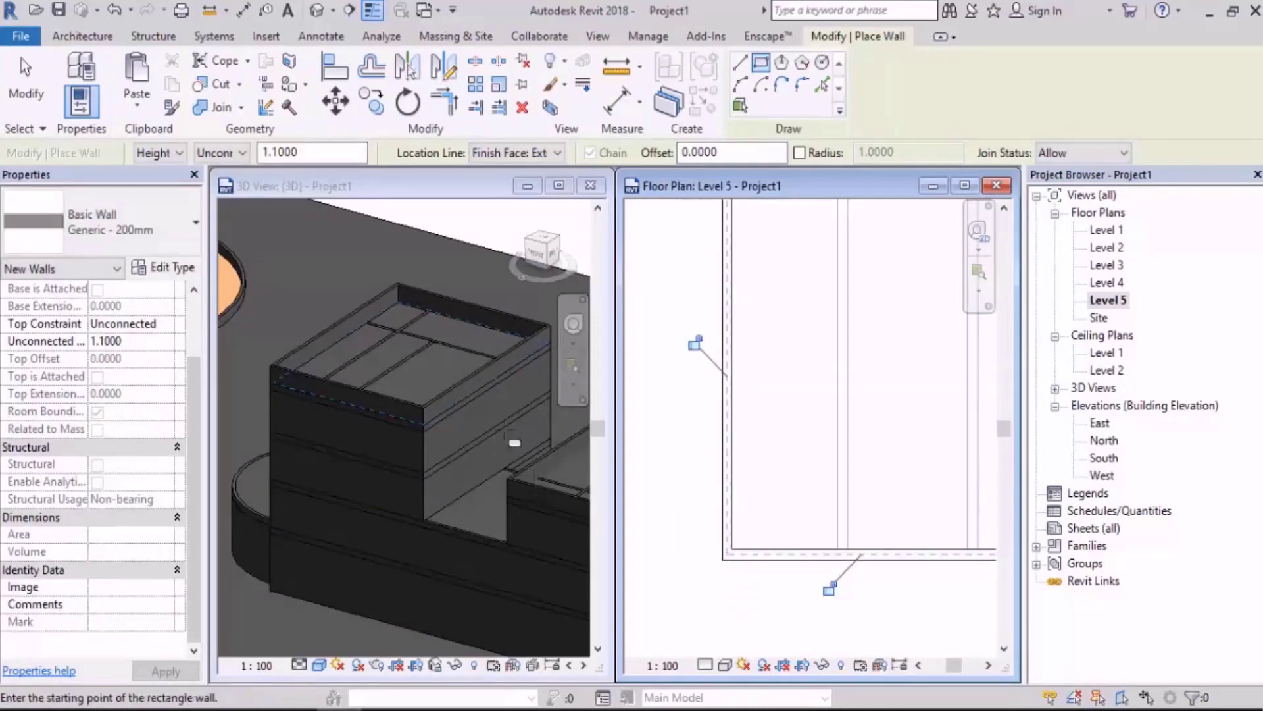
mouse_move(495, 433)
middle_down()
mouse_move(435, 440)
mouse_move(485, 424)
middle_up()
key(Escape)
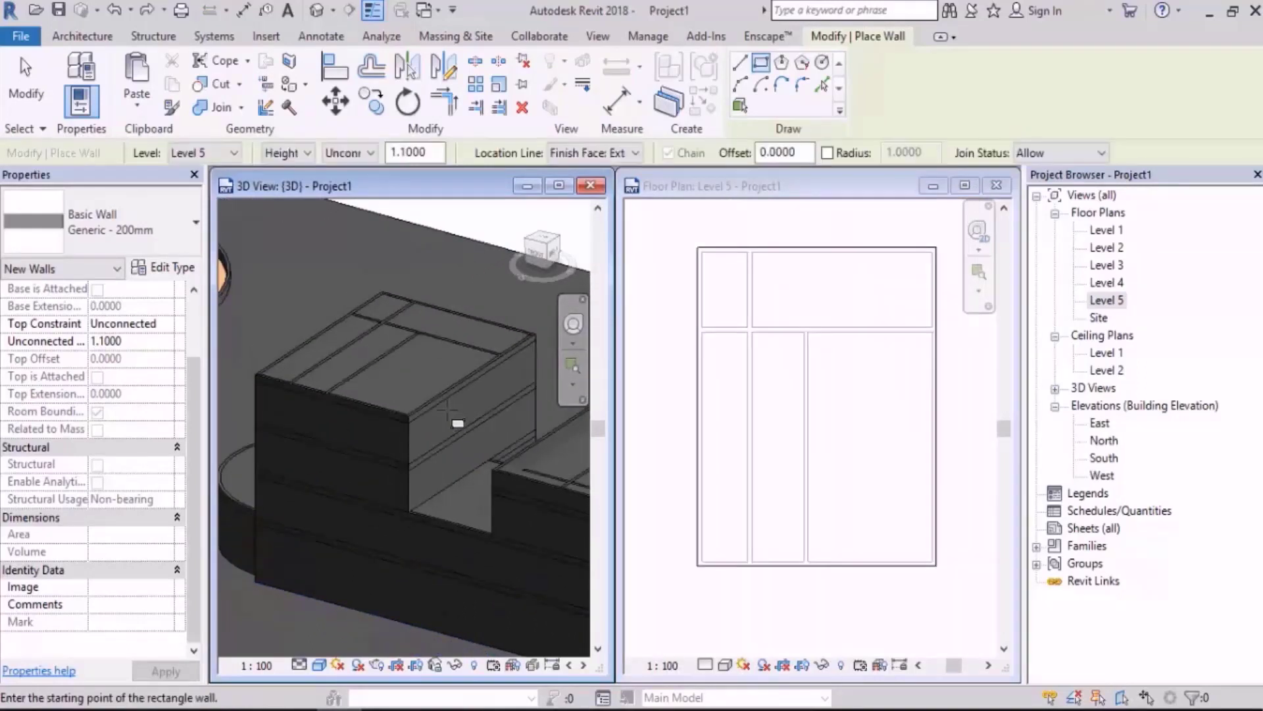
Open the Level 4 floor plan and copy the rectangular tower's chain of four outer walls to the clipboard.
double_click(1107, 283)
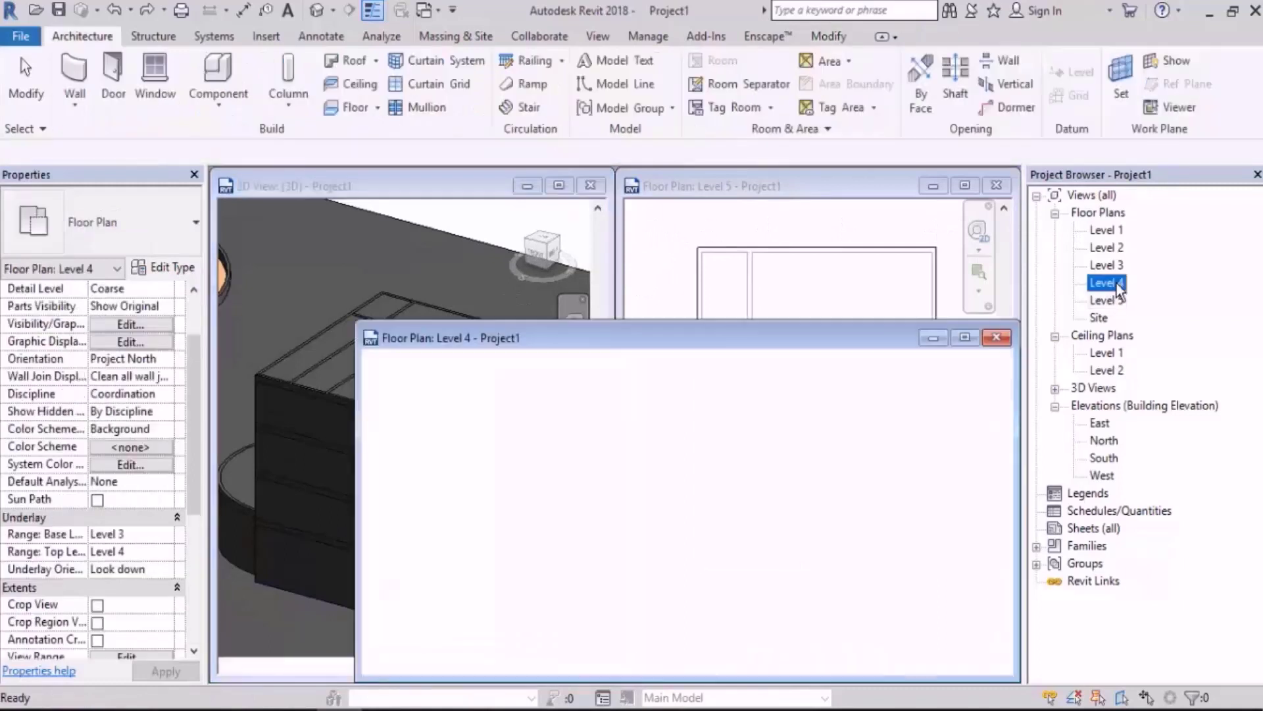
double_click(832, 345)
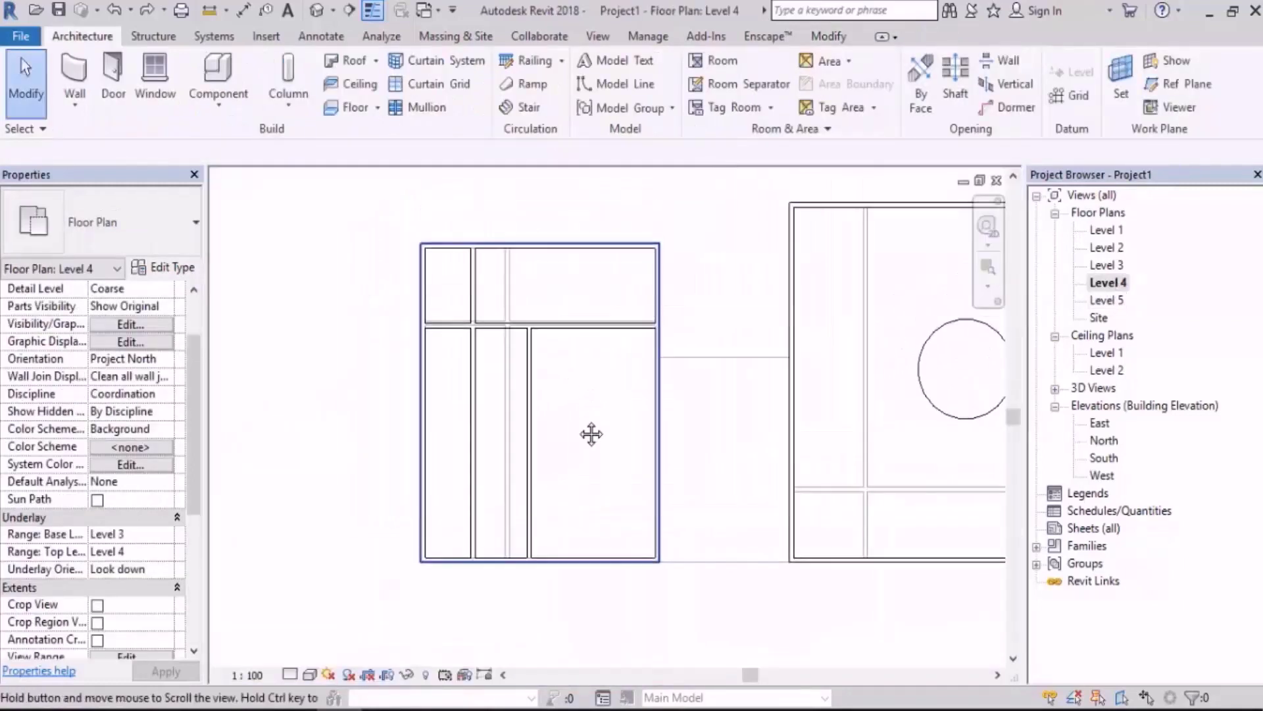
key(Tab)
click(613, 252)
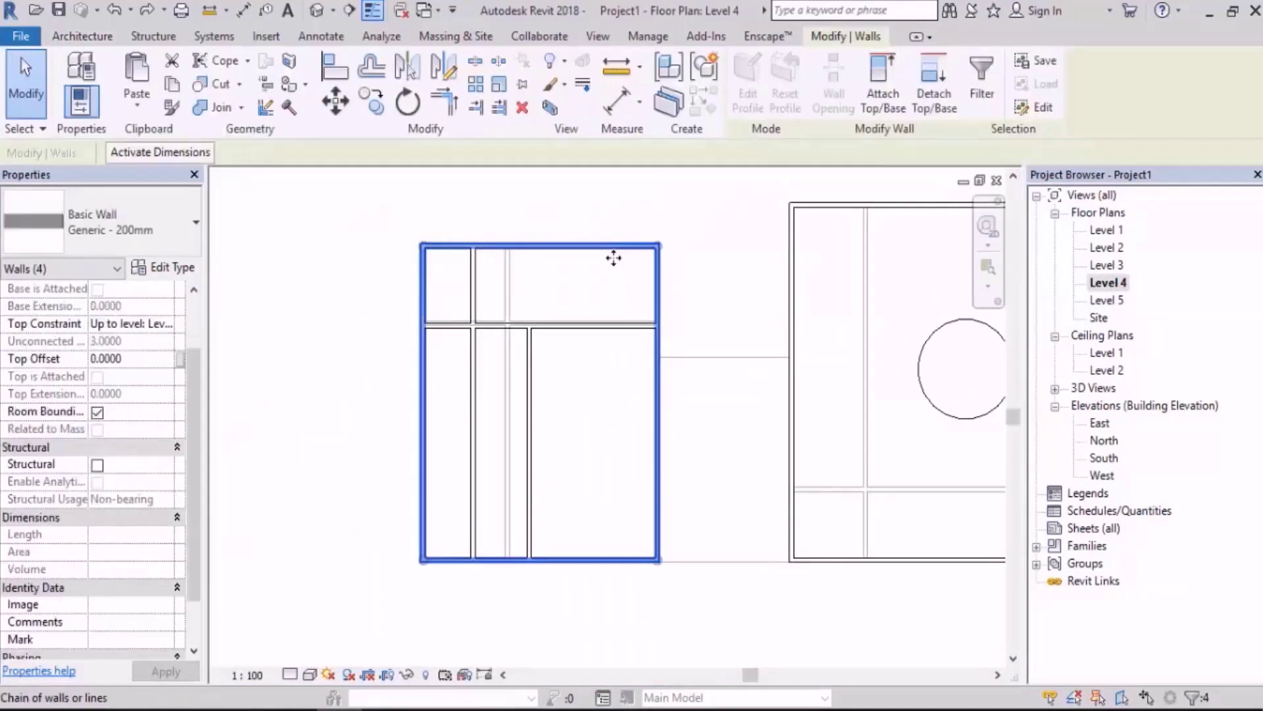
click(175, 86)
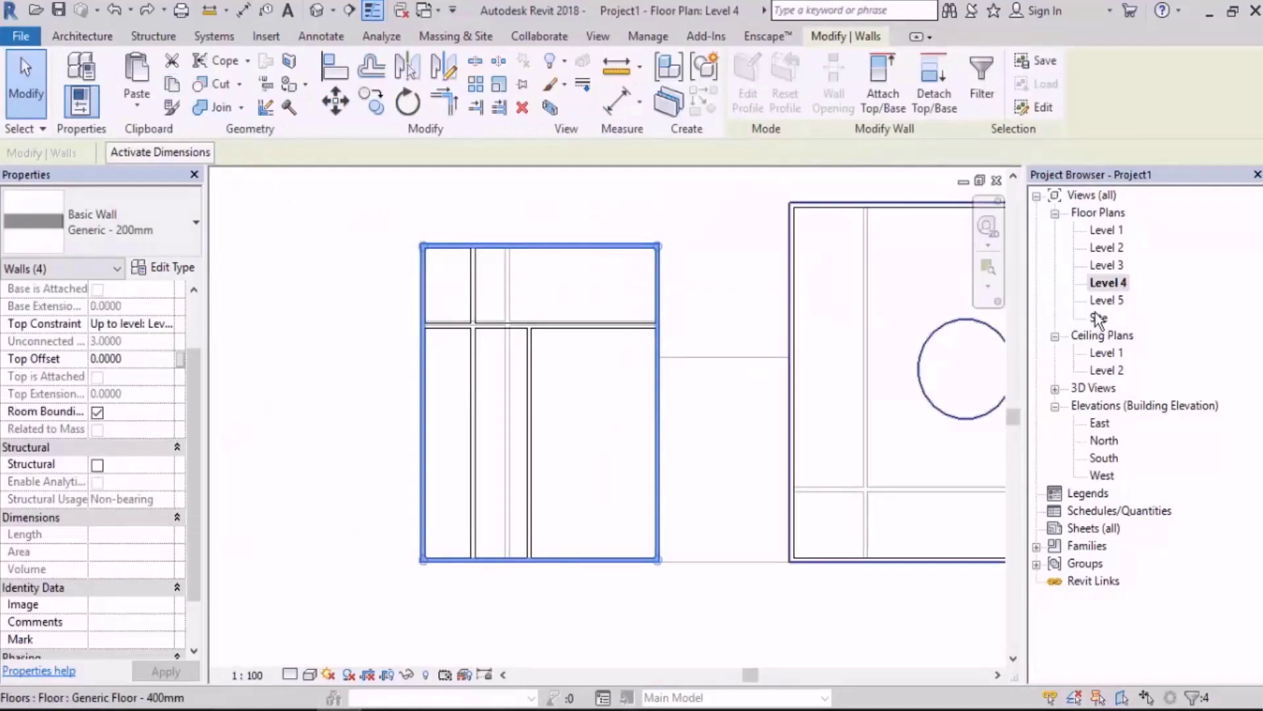
Open the Level 5 floor plan and paste the copied outer walls aligned to the current view.
double_click(1108, 300)
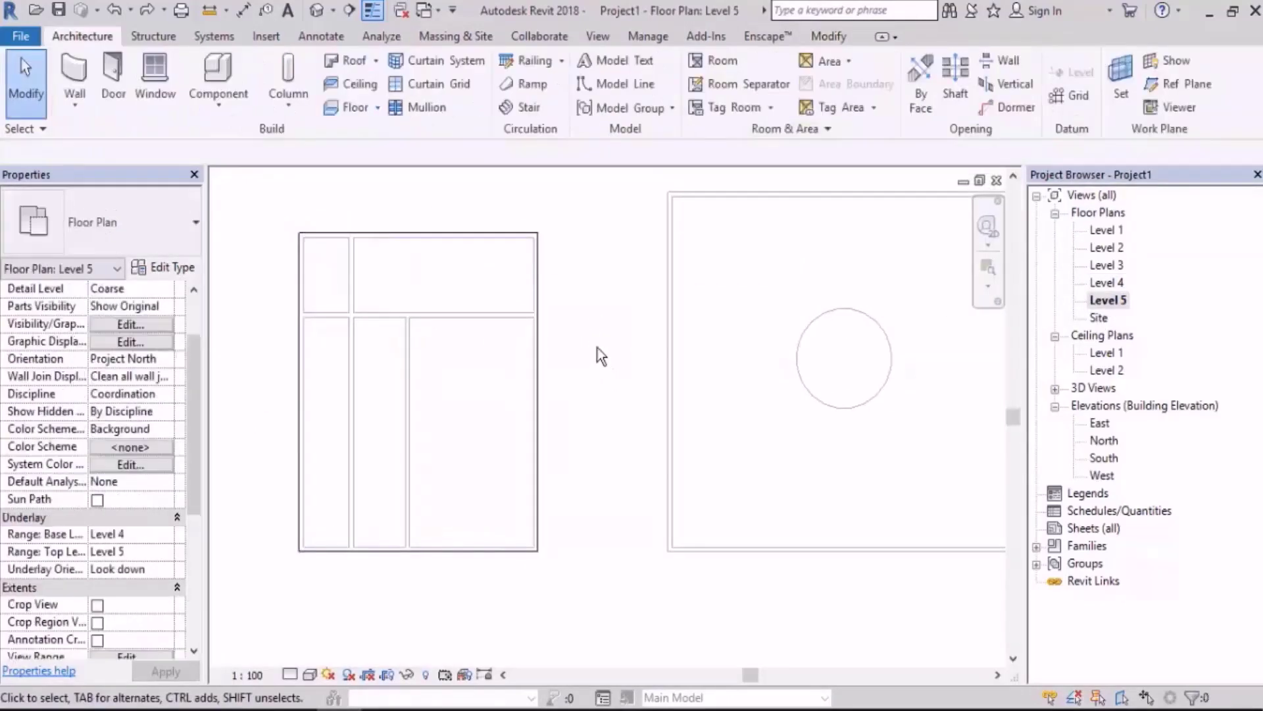
click(829, 36)
click(137, 98)
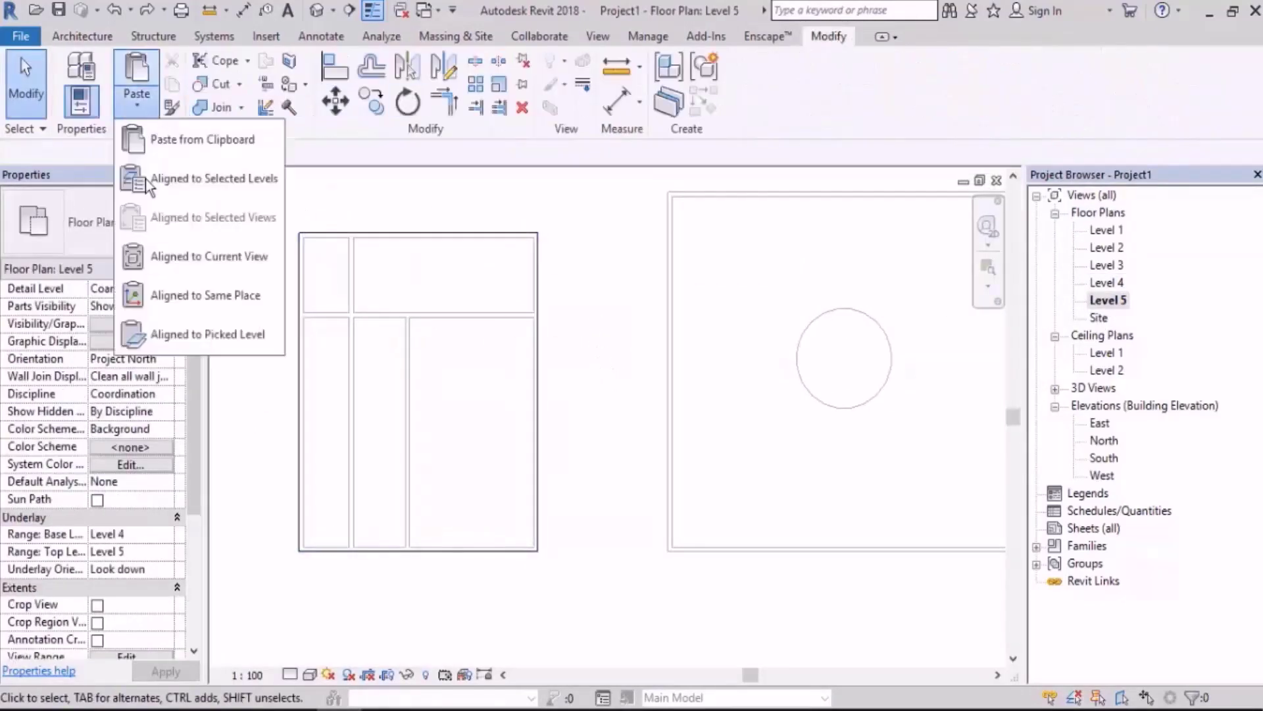
click(255, 256)
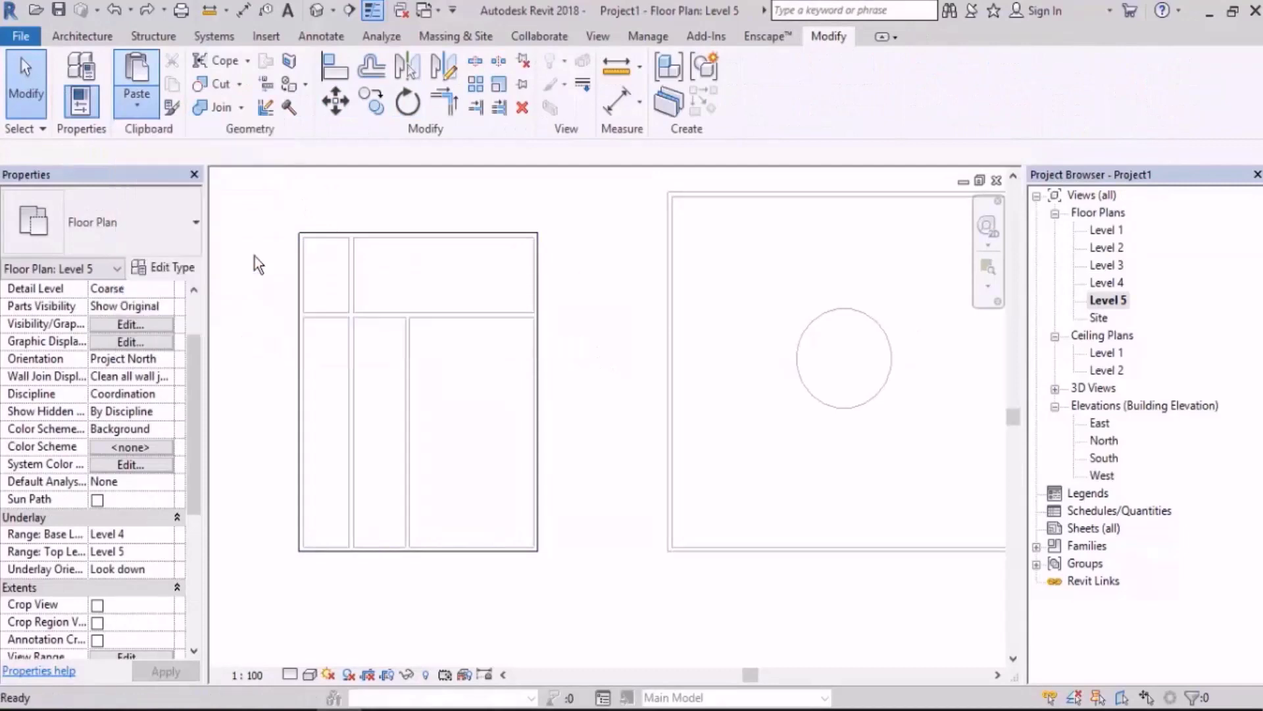
In the 3D view, set the tower's four pasted roof walls to an Unconnected top constraint with a height of 1.1 m.
click(316, 11)
scroll(592, 355, up, 5)
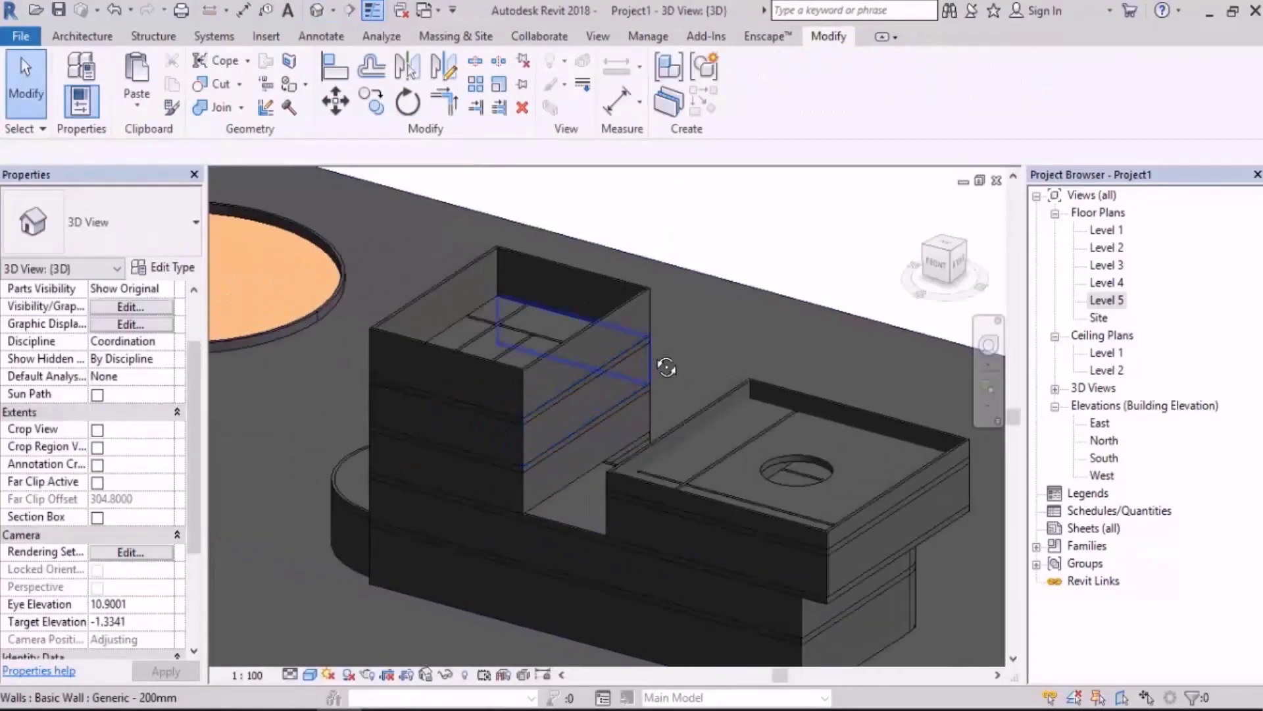
key(Tab)
click(593, 343)
scroll(428, 369, up, 5)
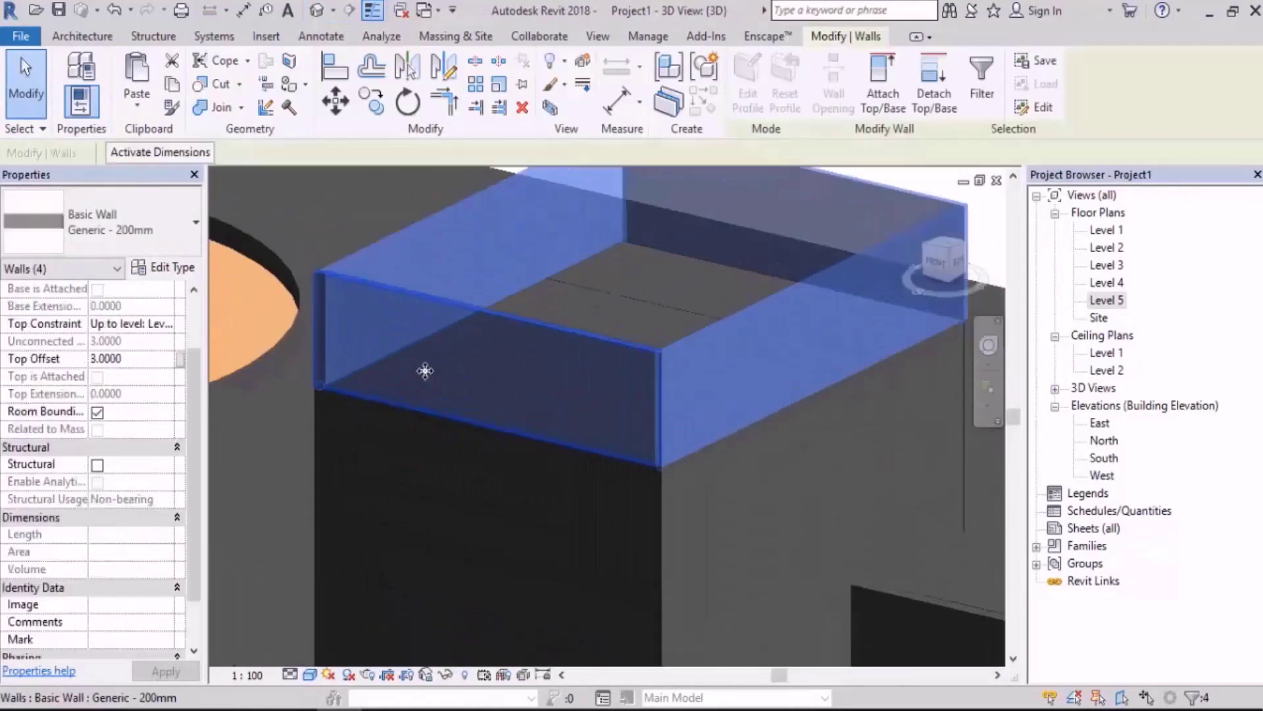
click(167, 323)
click(167, 323)
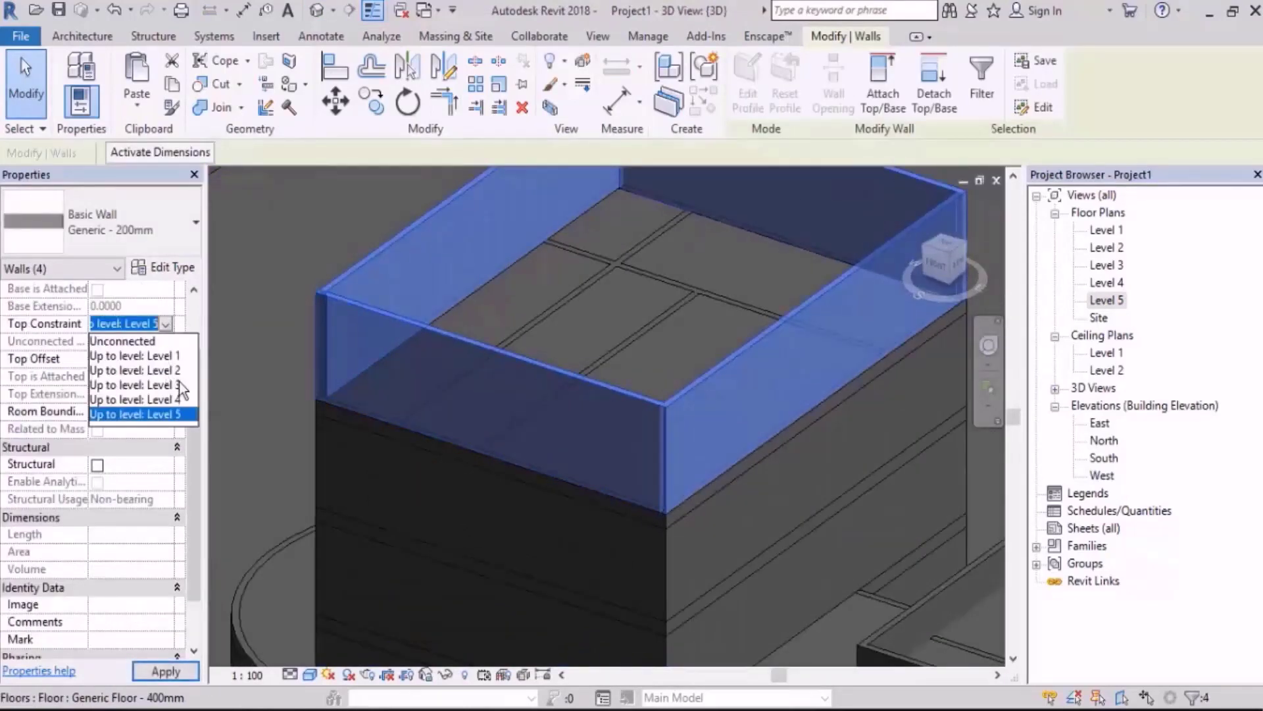
click(144, 342)
click(140, 346)
text(1)
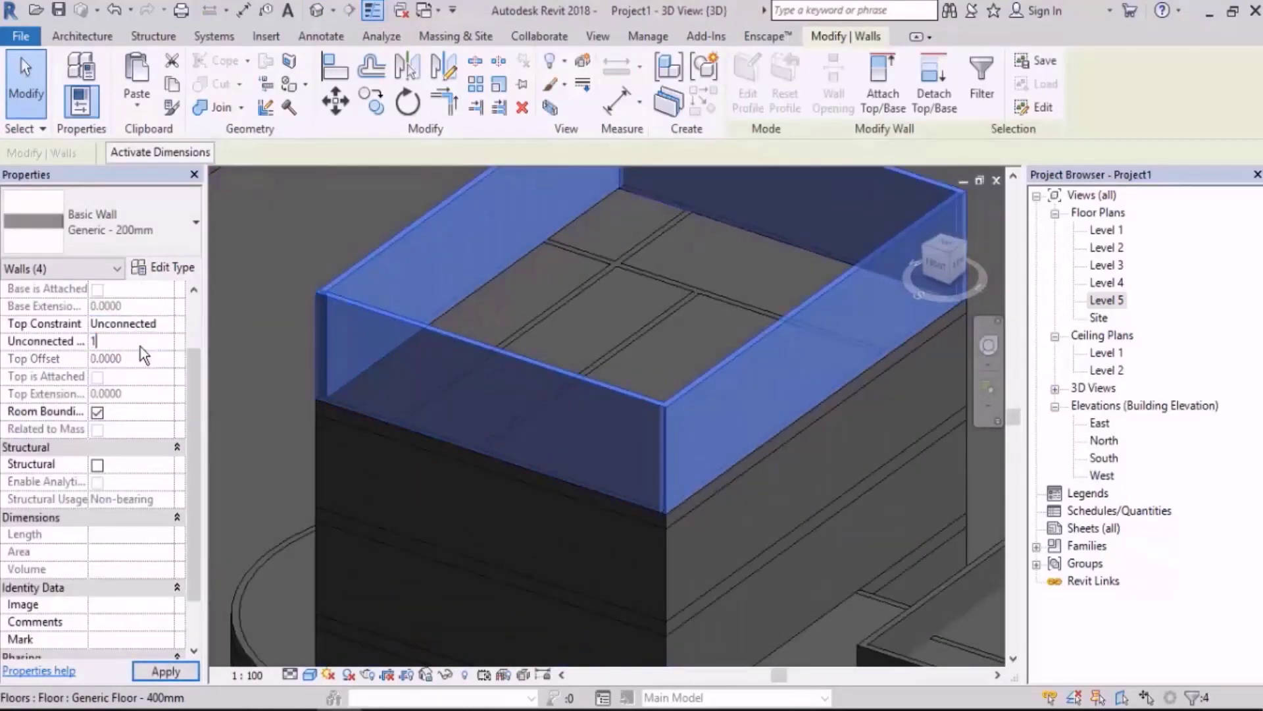
text(.1)
key(Return)
scroll(335, 382, up, 3)
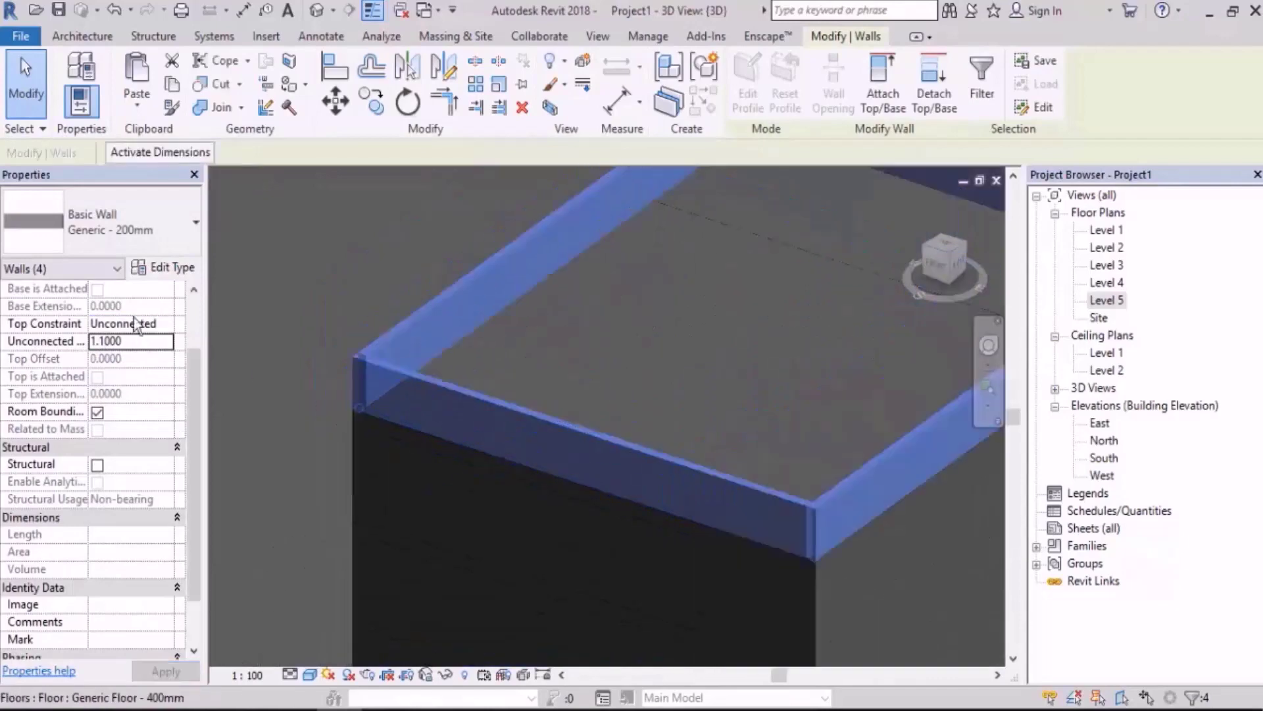
Look through the wall types available for the tower's parapet and inspect the building from another 3D angle.
click(112, 227)
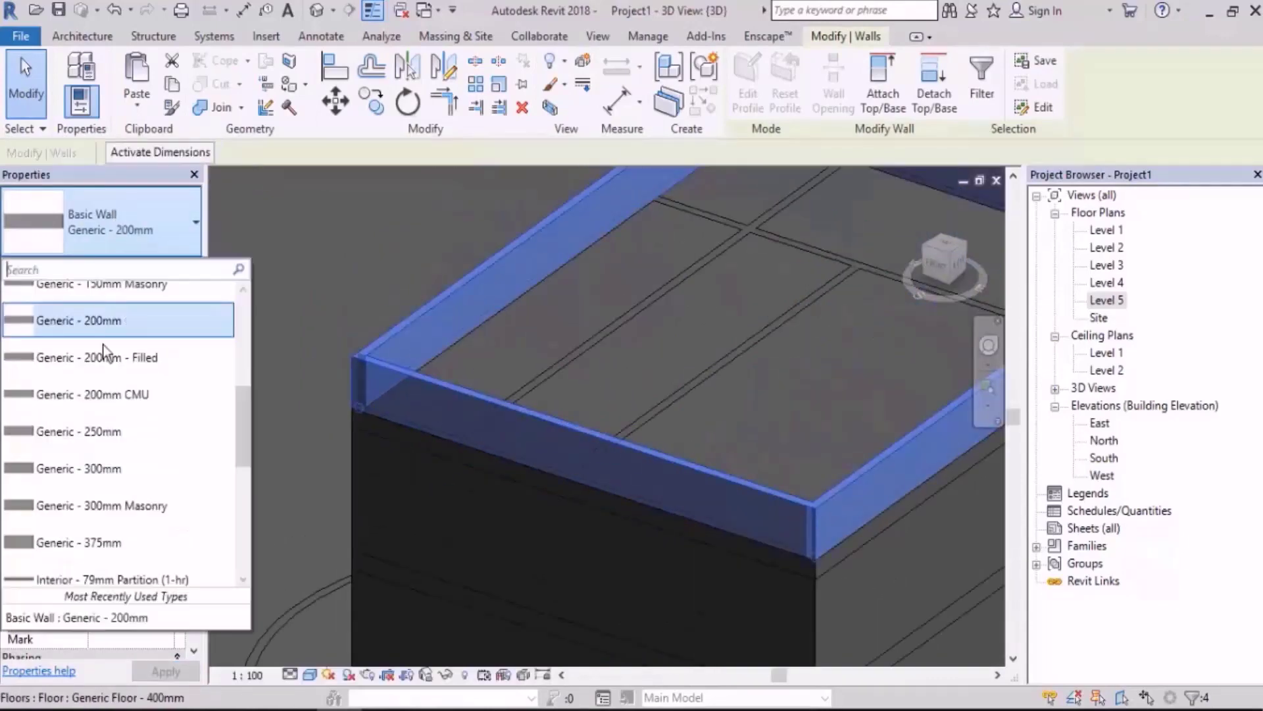
click(143, 178)
scroll(699, 348, down, 6)
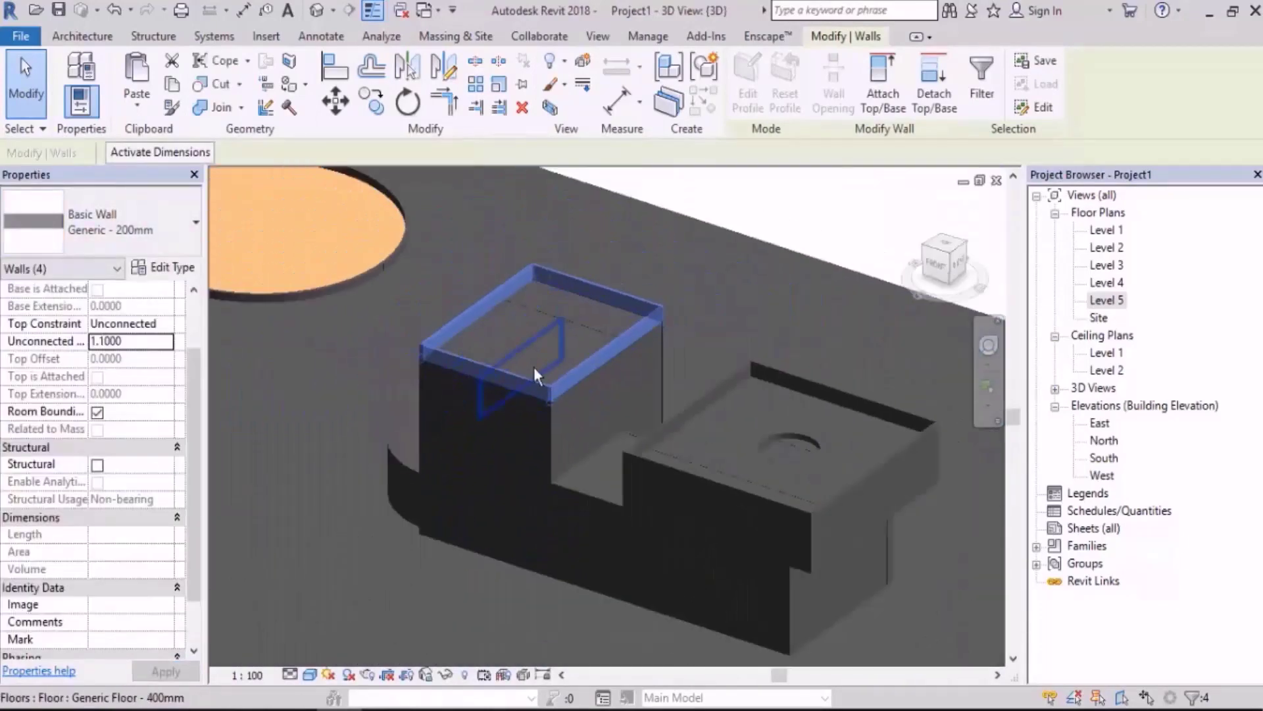
shift+middle_drag(533, 361, 826, 236)
click(790, 278)
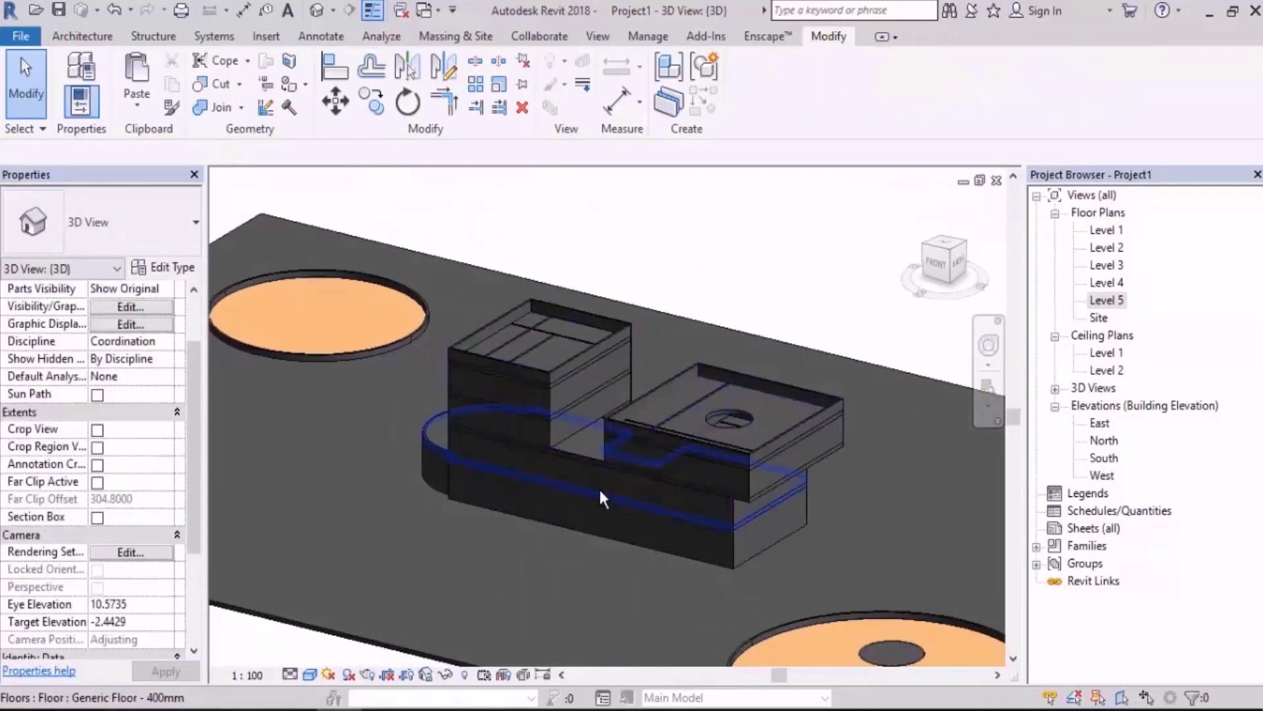
Try to raise the long front wall beneath the gap between the two blocks with a top offset of 1 m.
scroll(658, 434, up, 5)
scroll(693, 407, down, 2)
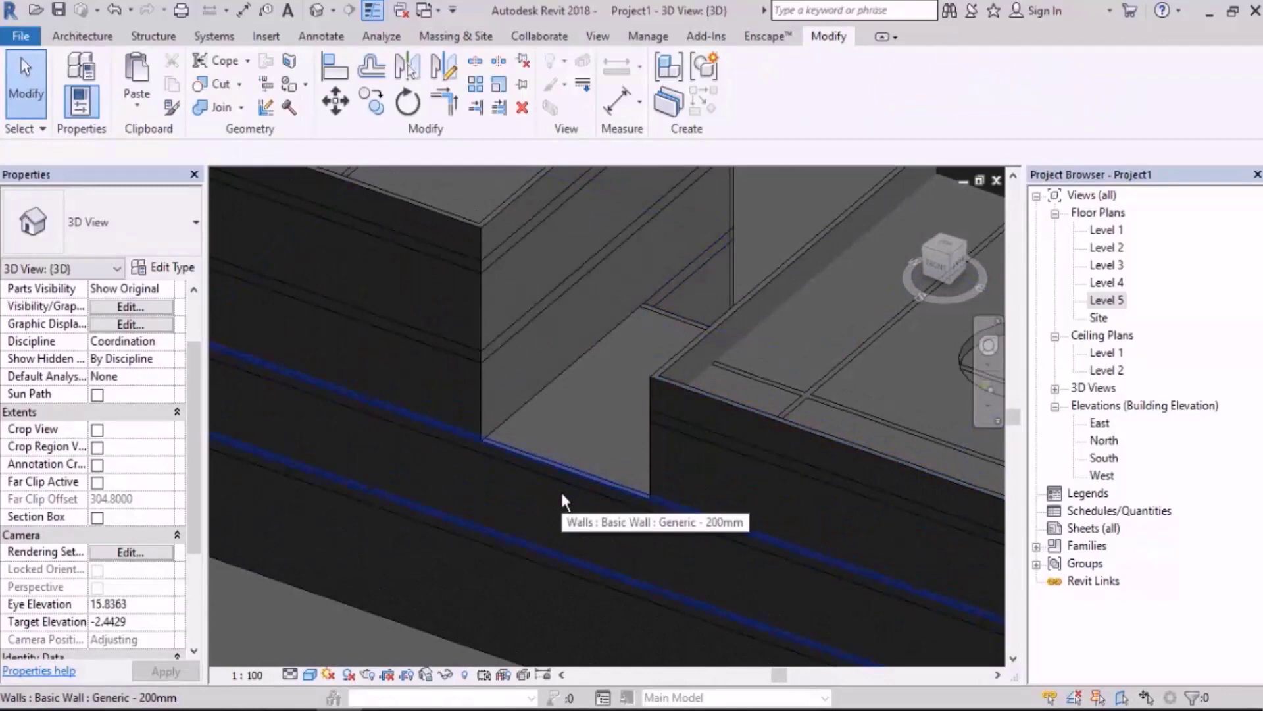
click(522, 499)
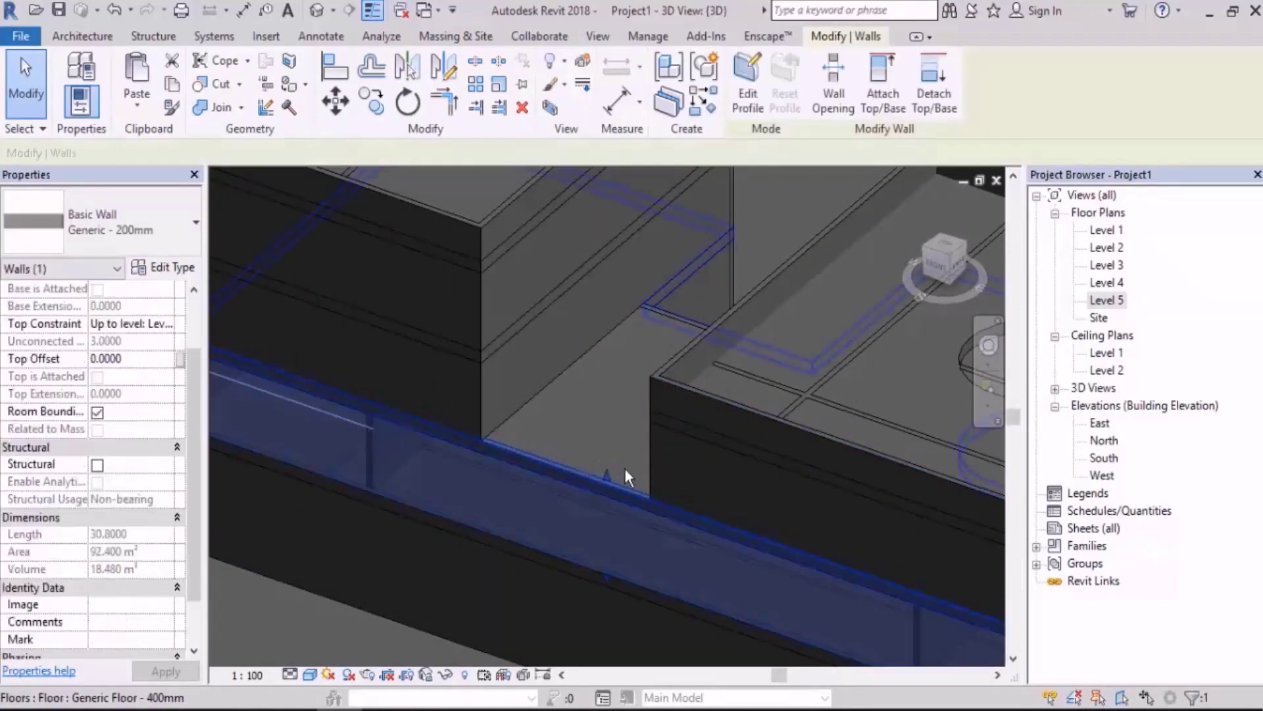
shift+middle_drag(623, 470, 643, 451)
click(133, 360)
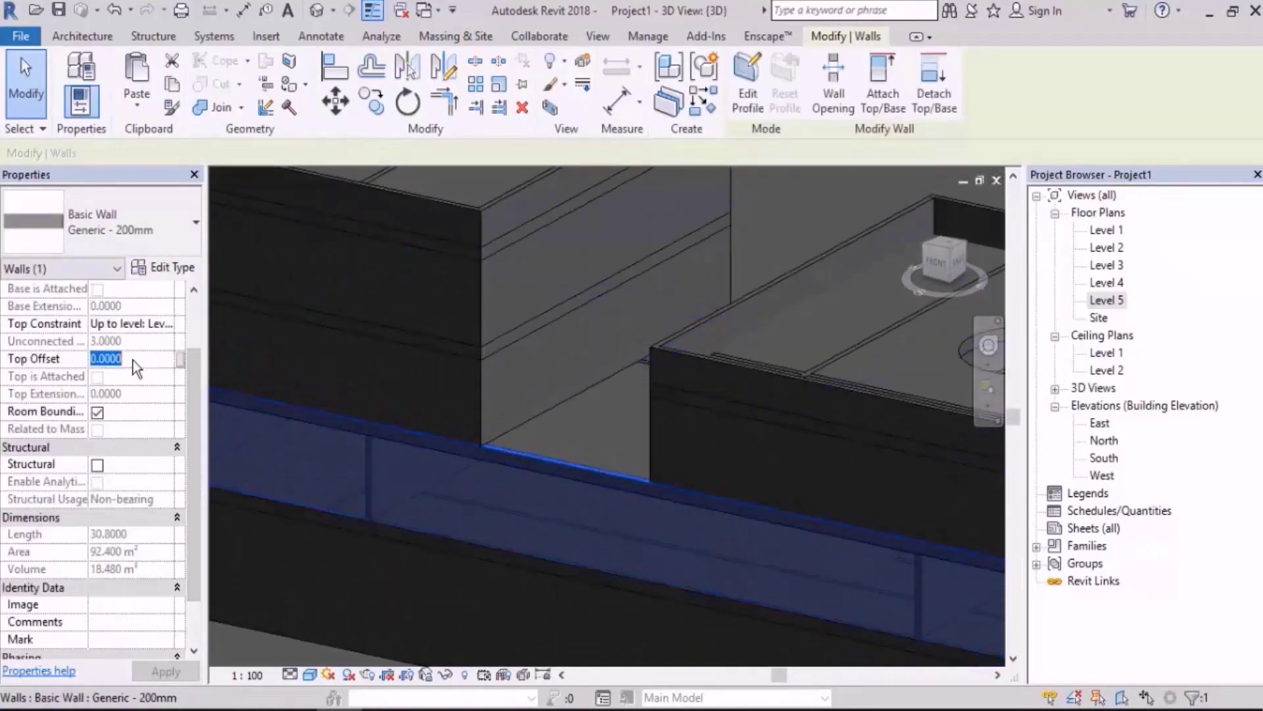
text(1)
click(701, 428)
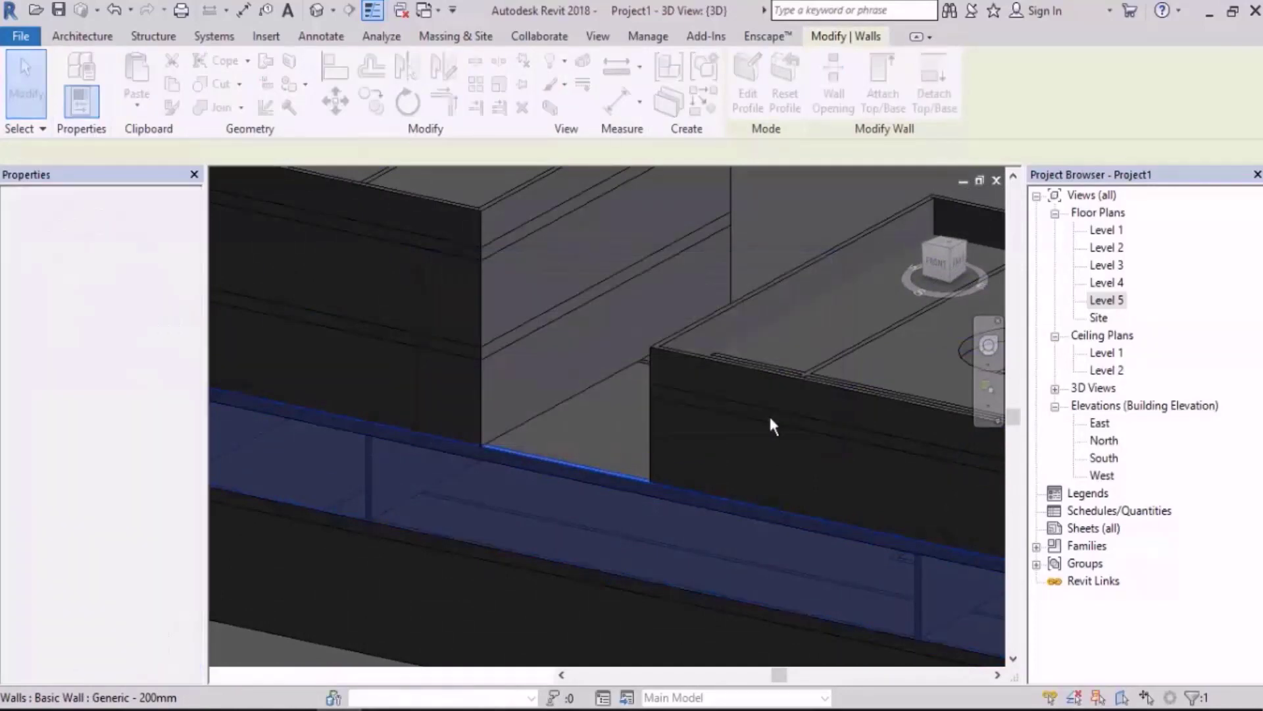
key(Escape)
scroll(678, 421, down, 6)
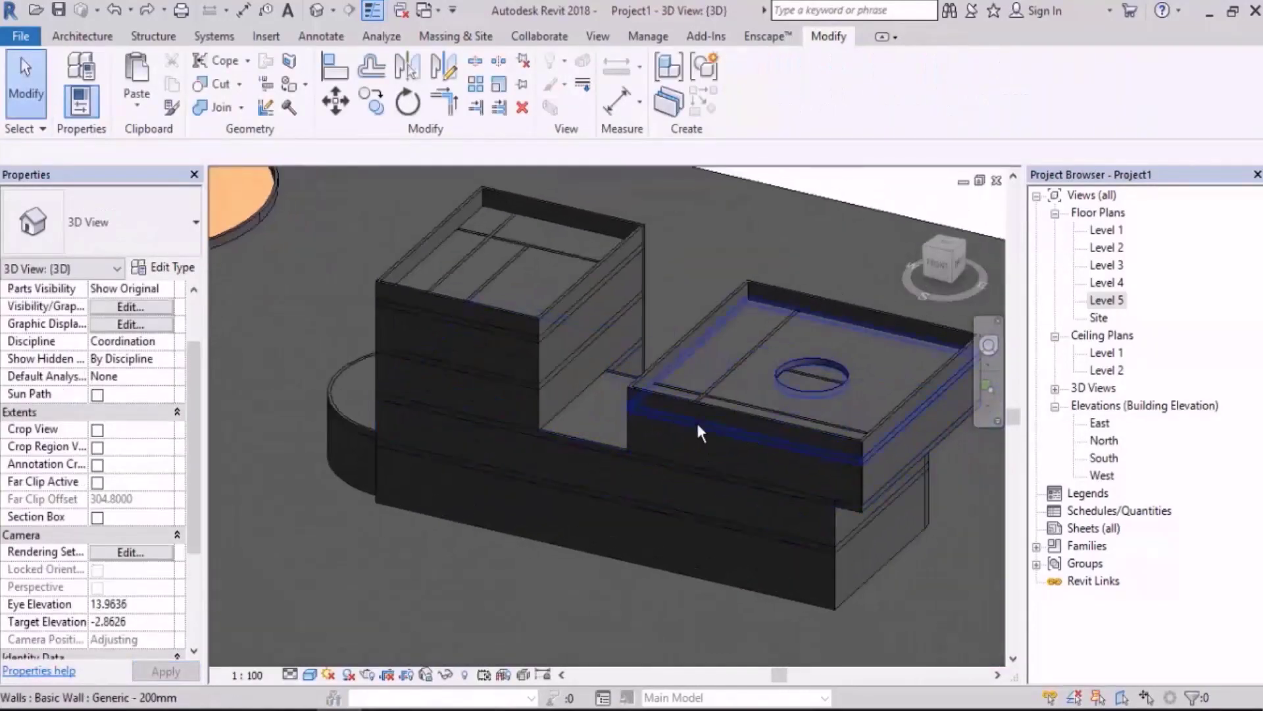
scroll(696, 419, up, 2)
Open the Level 3 floor plan and draw a 6 m long, 1.1 m high wall along the rear edge of the terrace between the blocks.
click(1110, 271)
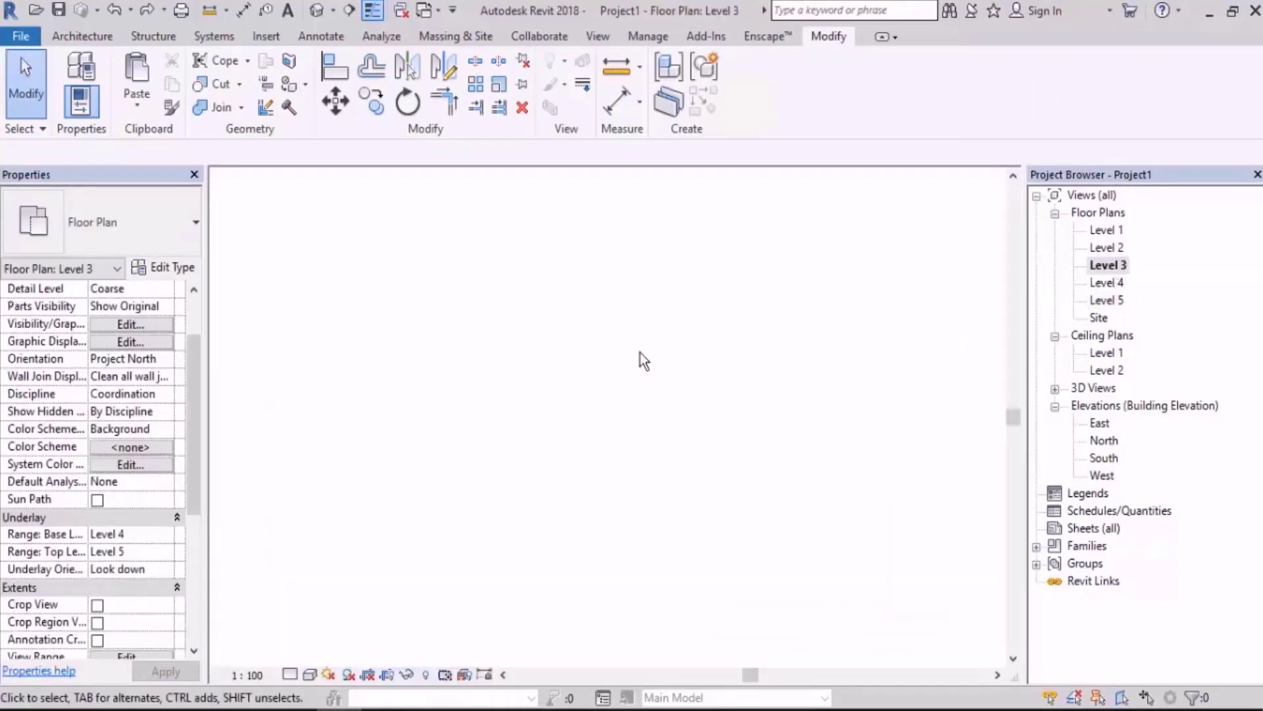
click(82, 36)
click(75, 76)
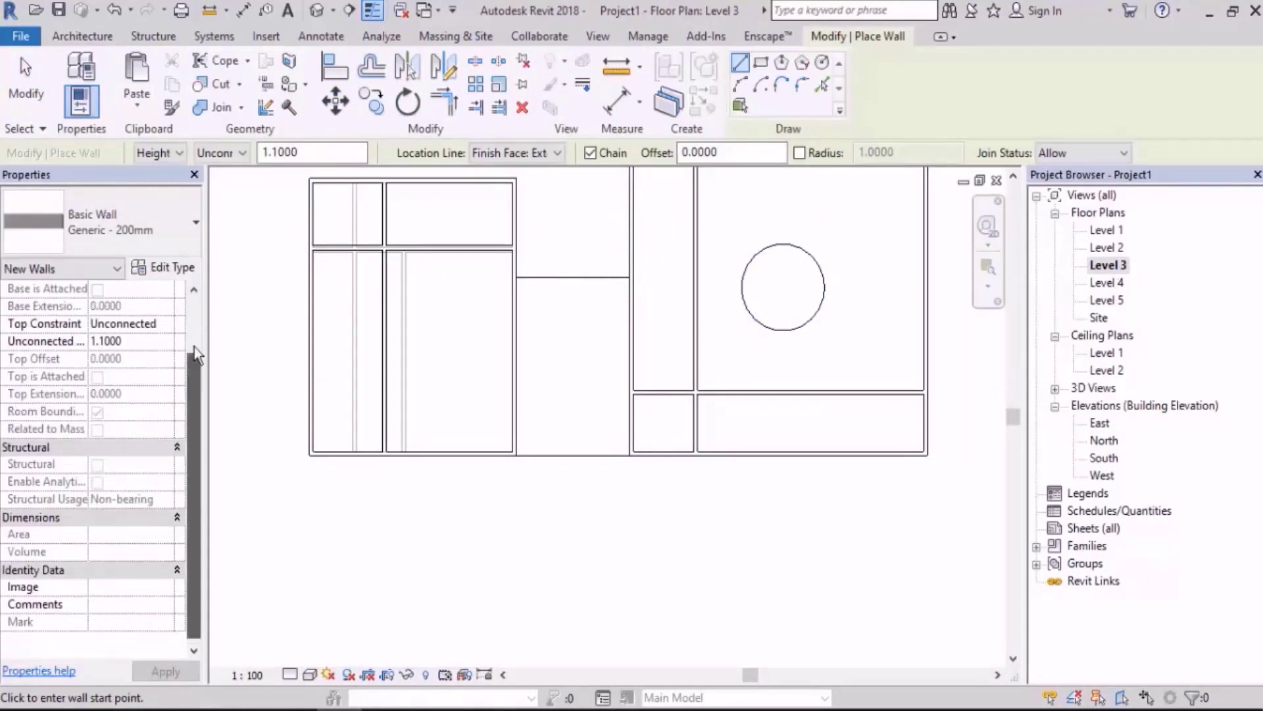
scroll(194, 346, up, 2)
scroll(570, 292, up, 3)
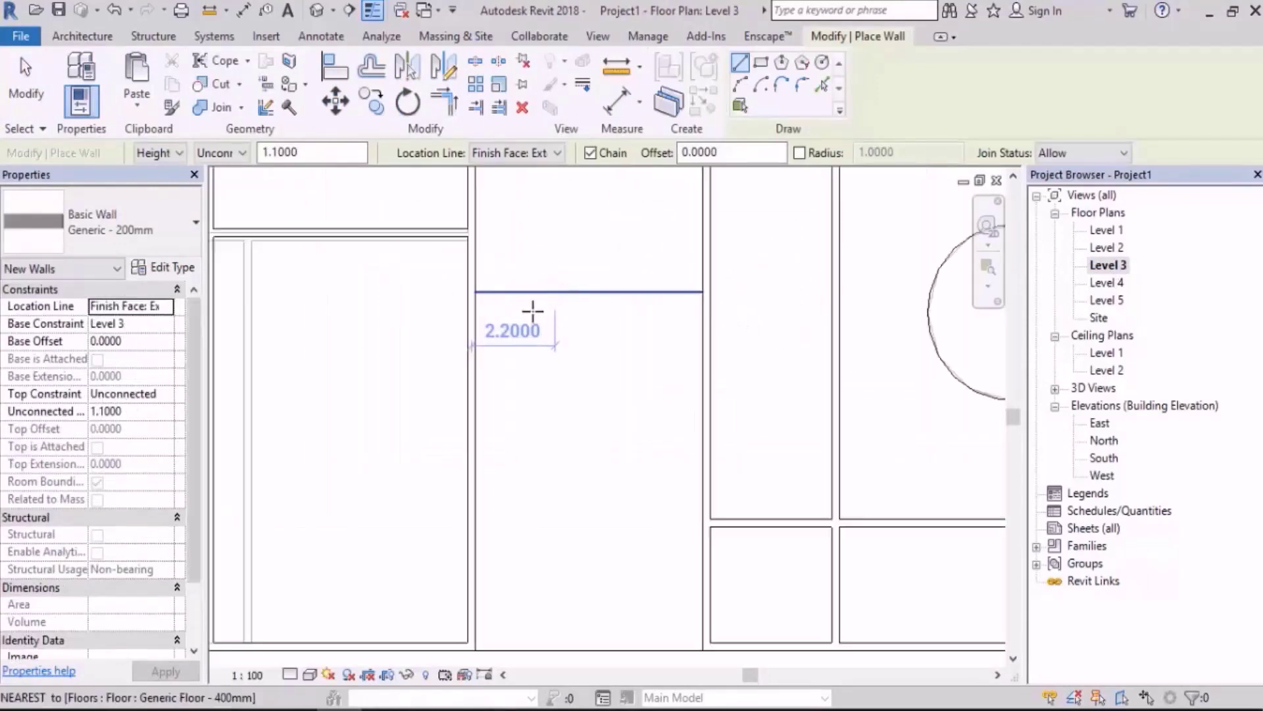
click(474, 290)
scroll(698, 299, up, 3)
click(695, 277)
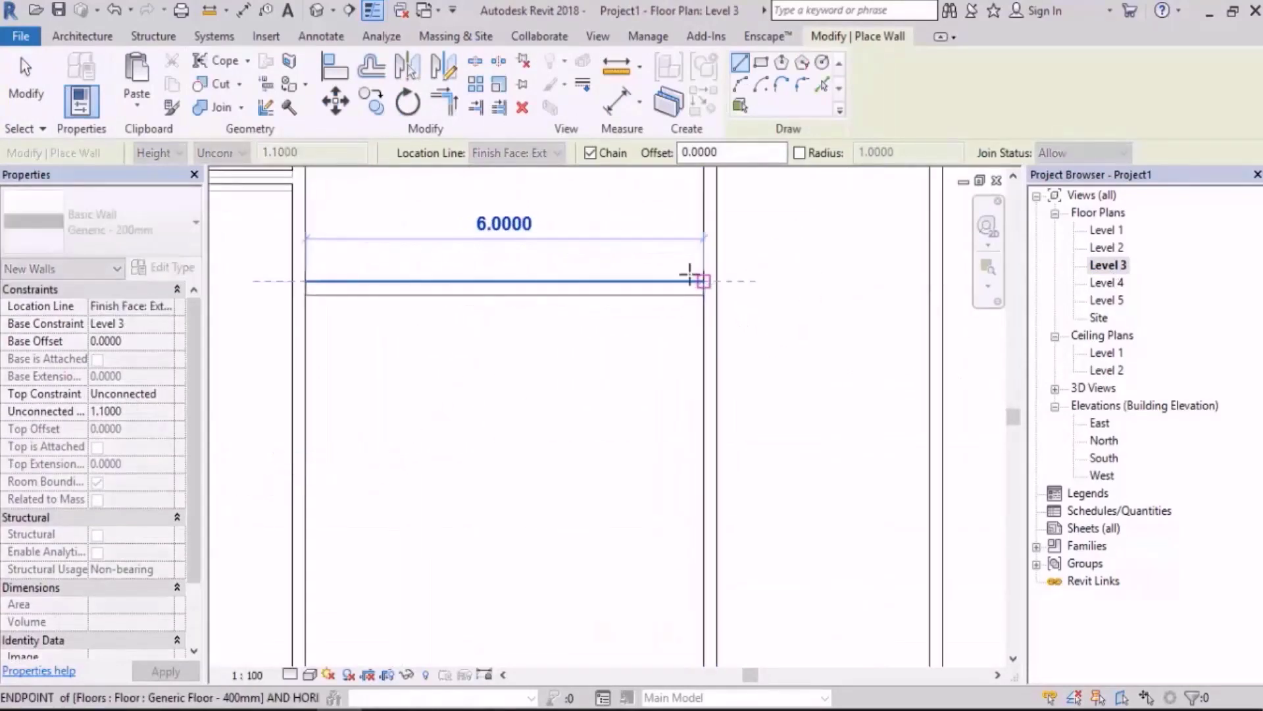
scroll(654, 234, down, 3)
key(Escape)
Draw a 1.1 m high Generic - 200mm wall along the front edge of the Level 3 terrace, spanning between the two blocks.
scroll(526, 520, up, 2)
scroll(500, 540, down, 3)
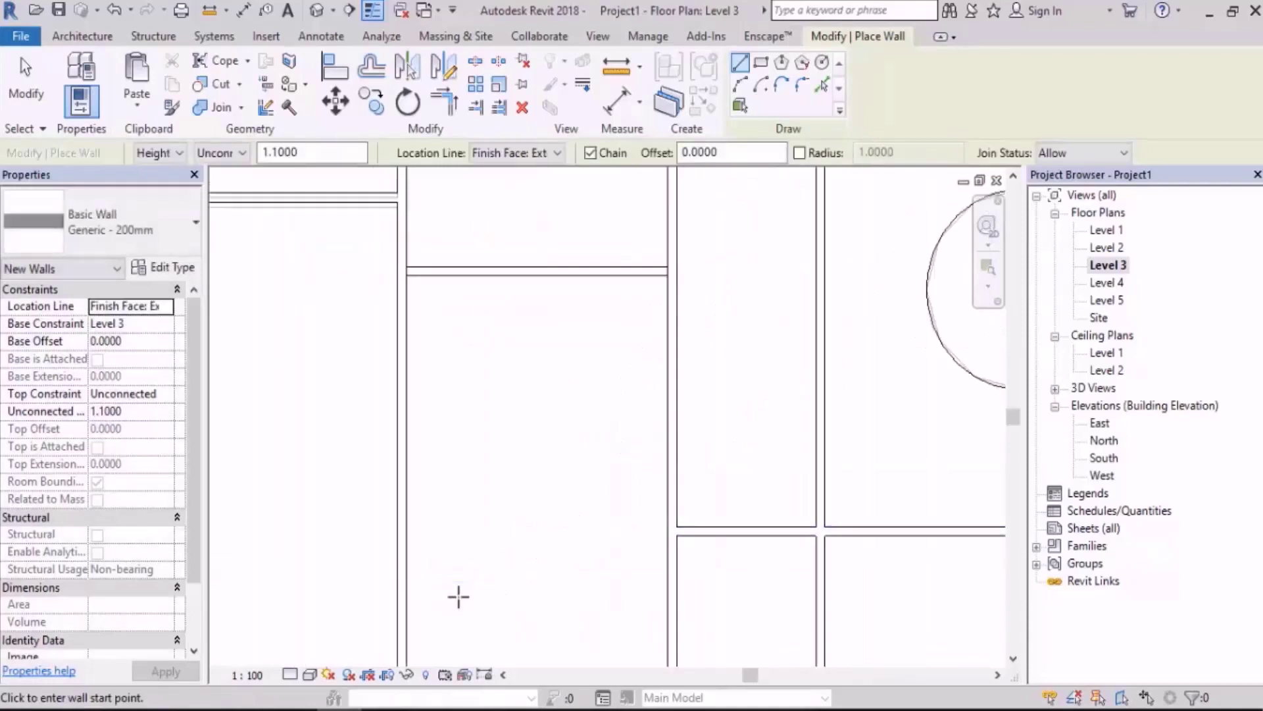
scroll(440, 502, up, 3)
click(414, 446)
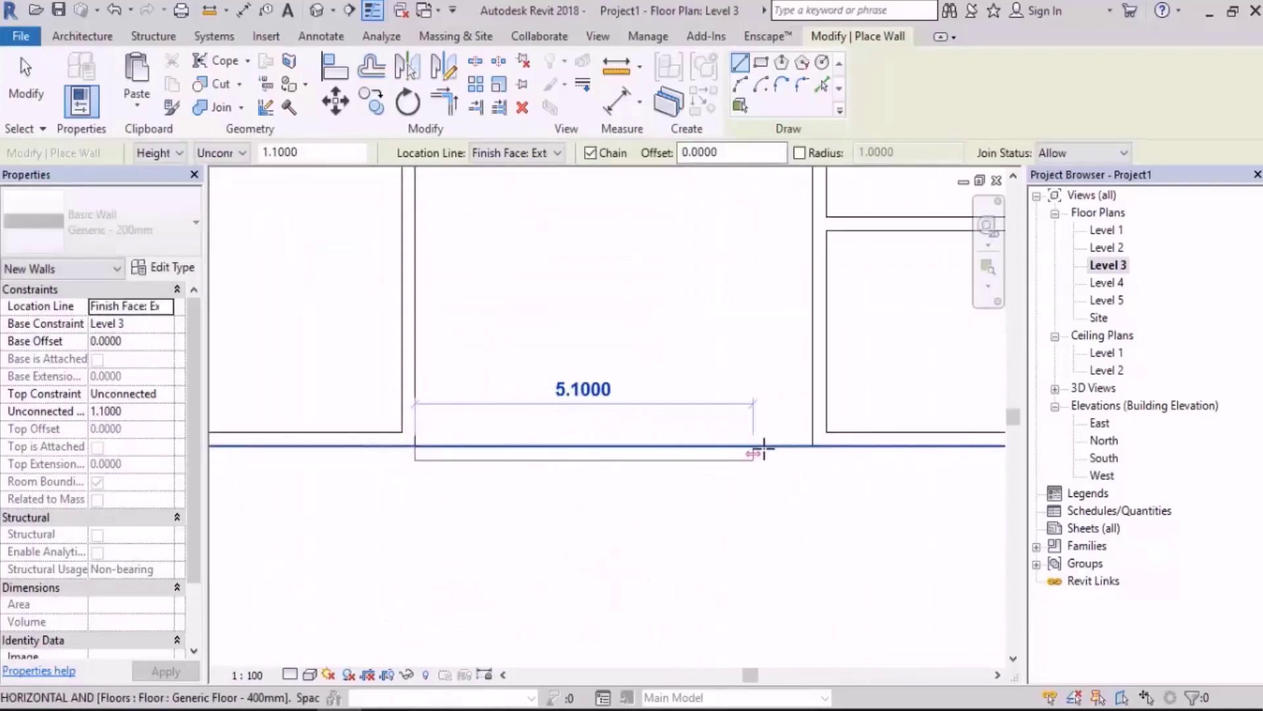
click(812, 443)
scroll(764, 491, down, 2)
scroll(727, 519, down, 3)
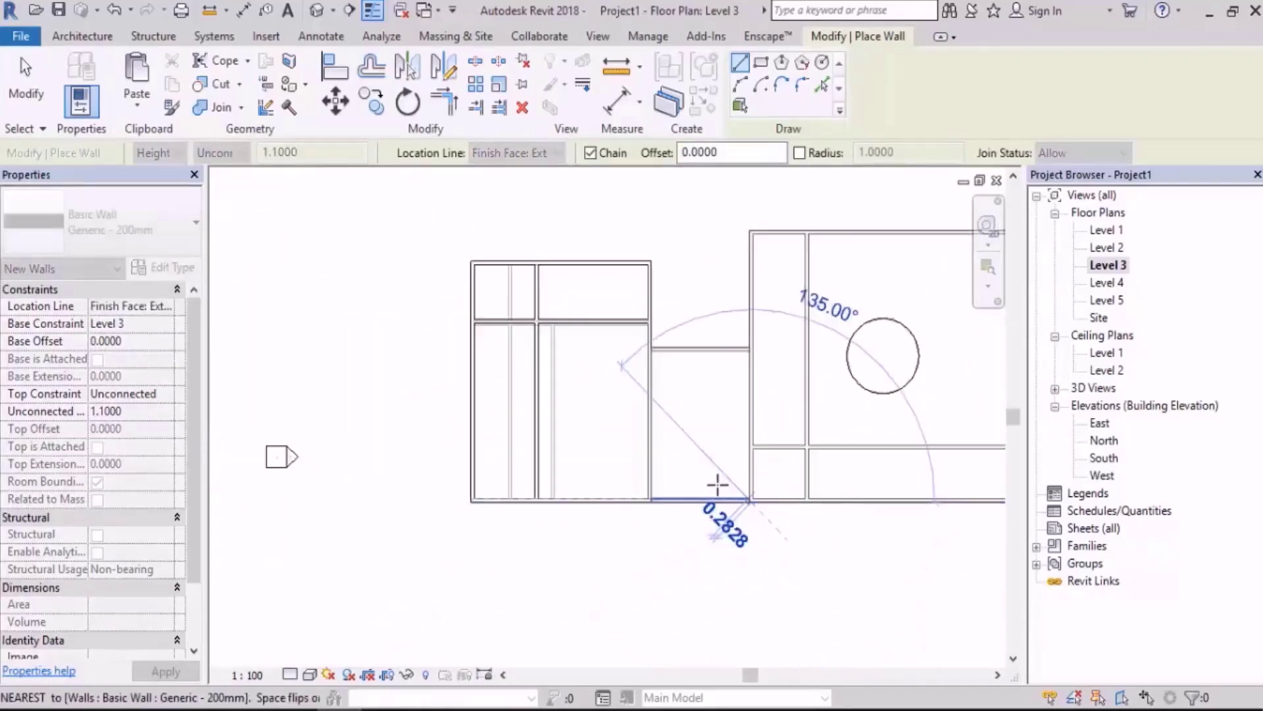
middle_drag(716, 485, 458, 448)
scroll(386, 464, up, 5)
key(Escape)
key(Escape)
Open the Level 2 floor plan and draw a 1.1 m high Generic - 200mm semicircular wall, radius about 6.2 m, along the curved roof's edge.
double_click(1105, 230)
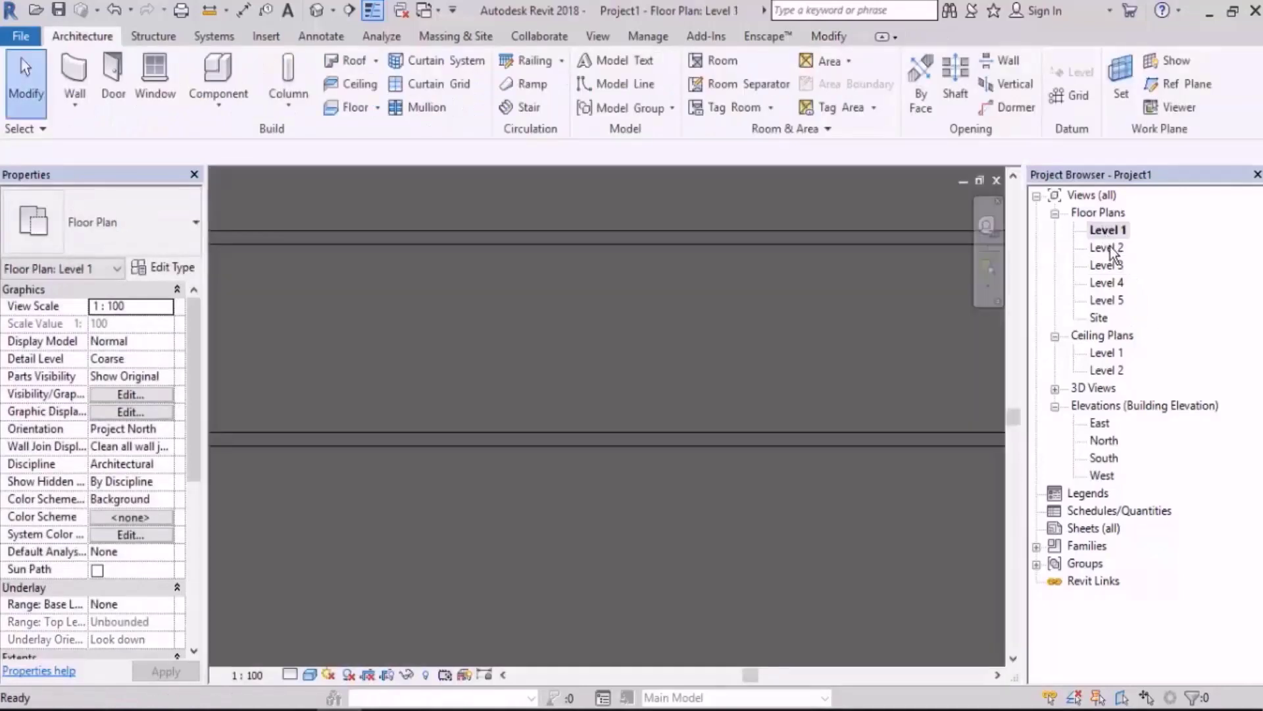
double_click(1108, 248)
scroll(695, 415, down, 5)
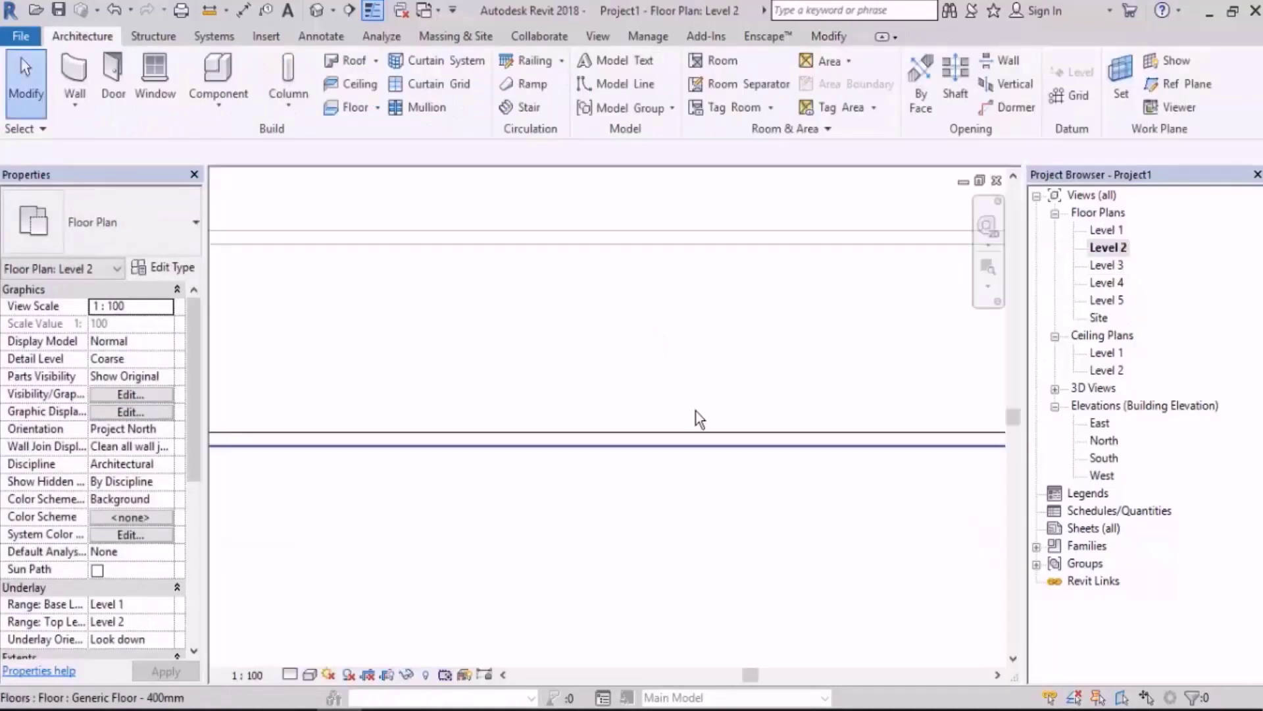
middle_drag(578, 343, 594, 344)
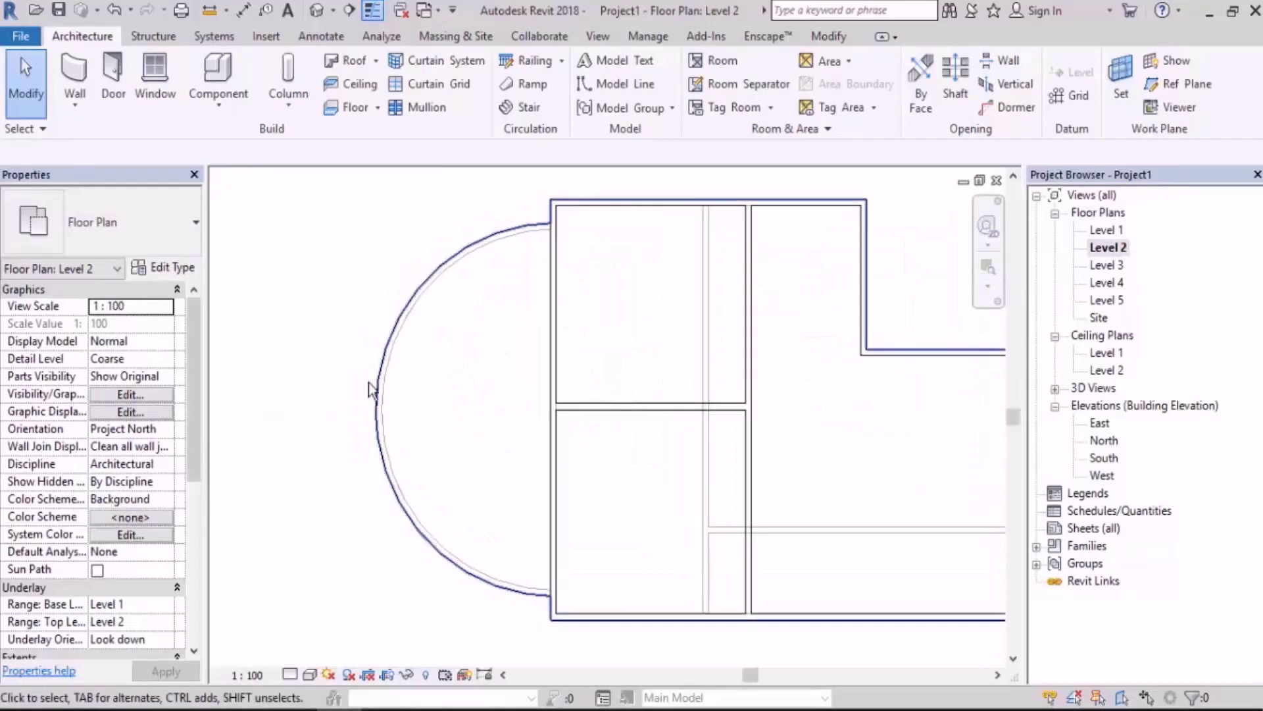
key(w)
key(a)
click(761, 84)
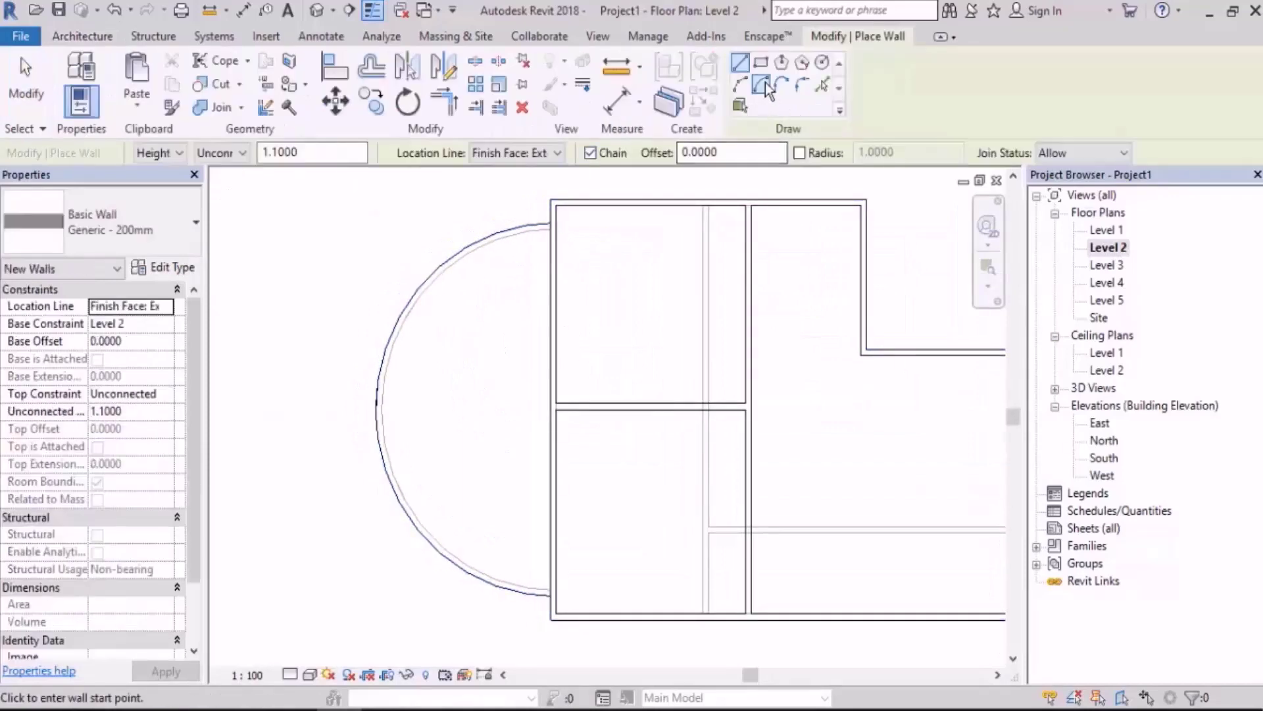
click(551, 410)
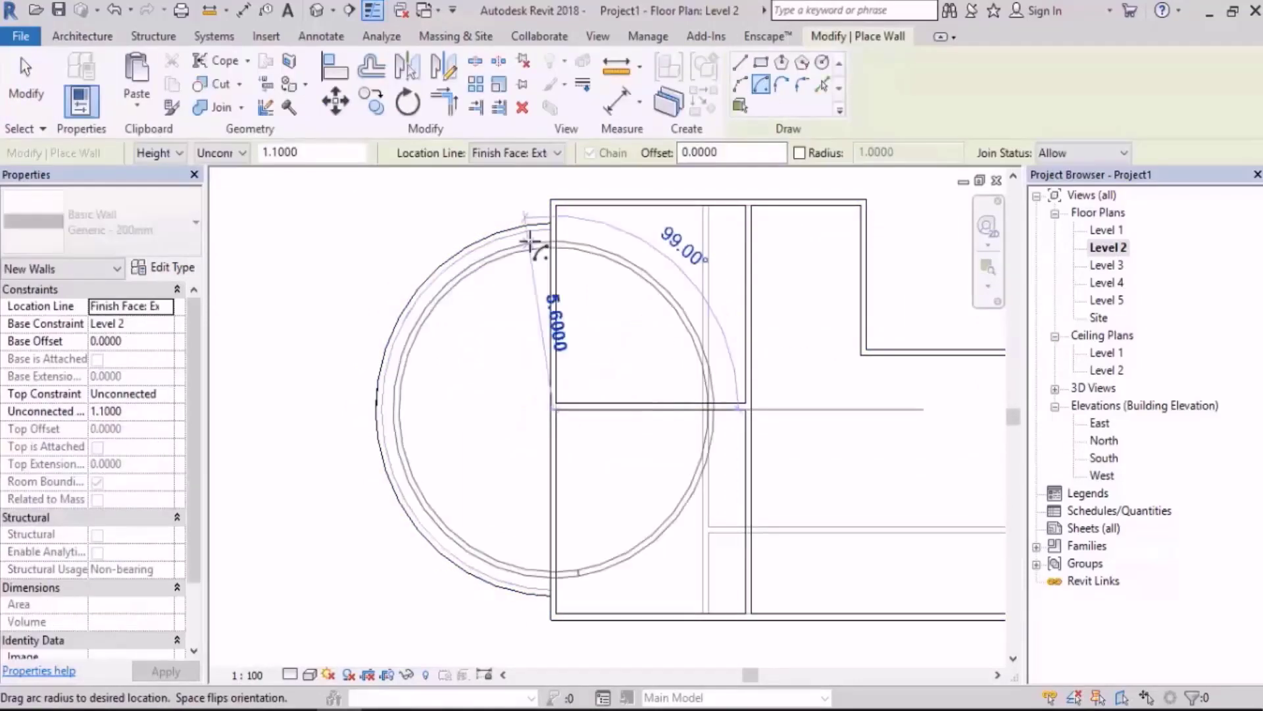
scroll(536, 241, up, 5)
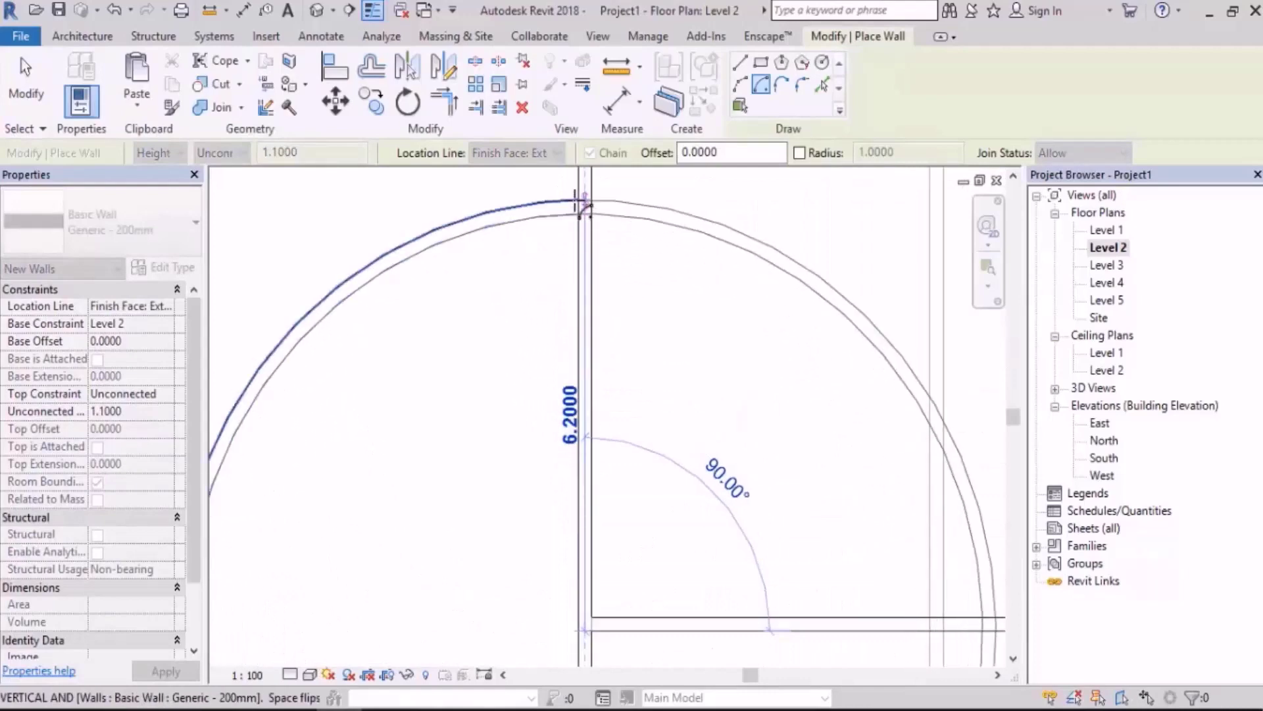
click(583, 201)
scroll(572, 210, down, 3)
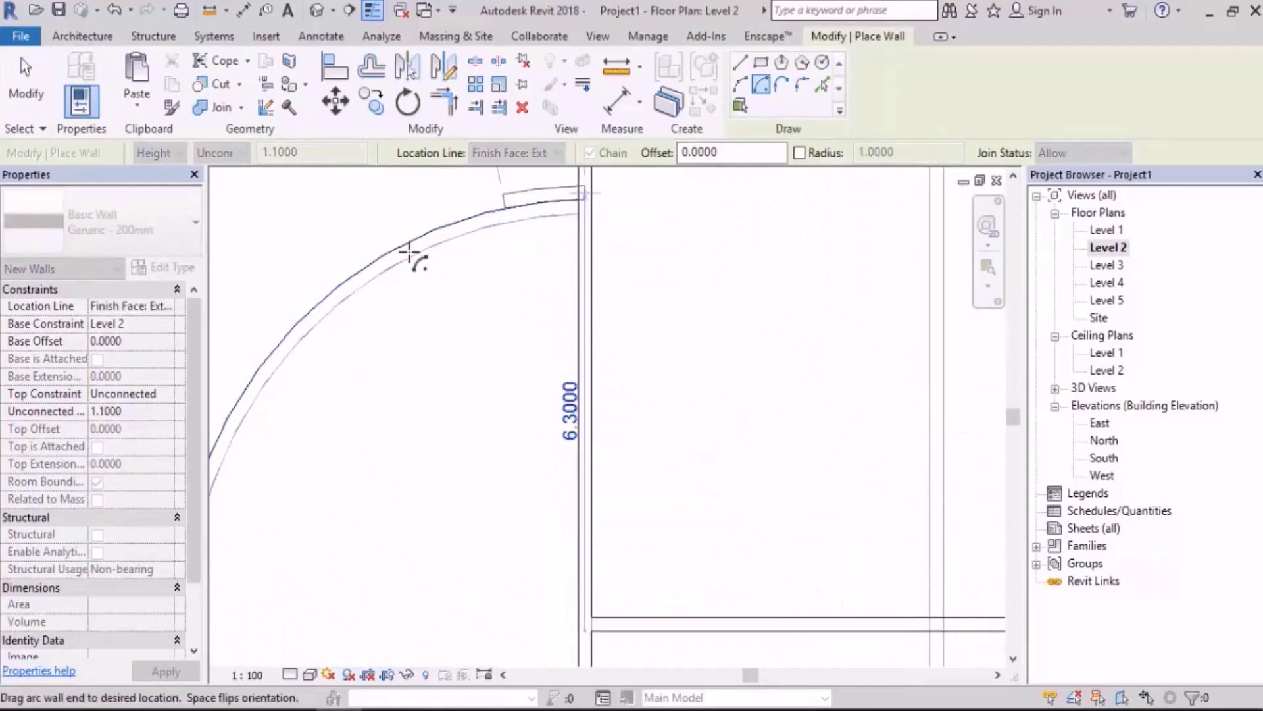
middle_drag(443, 296, 443, 144)
scroll(526, 530, up, 2)
click(558, 495)
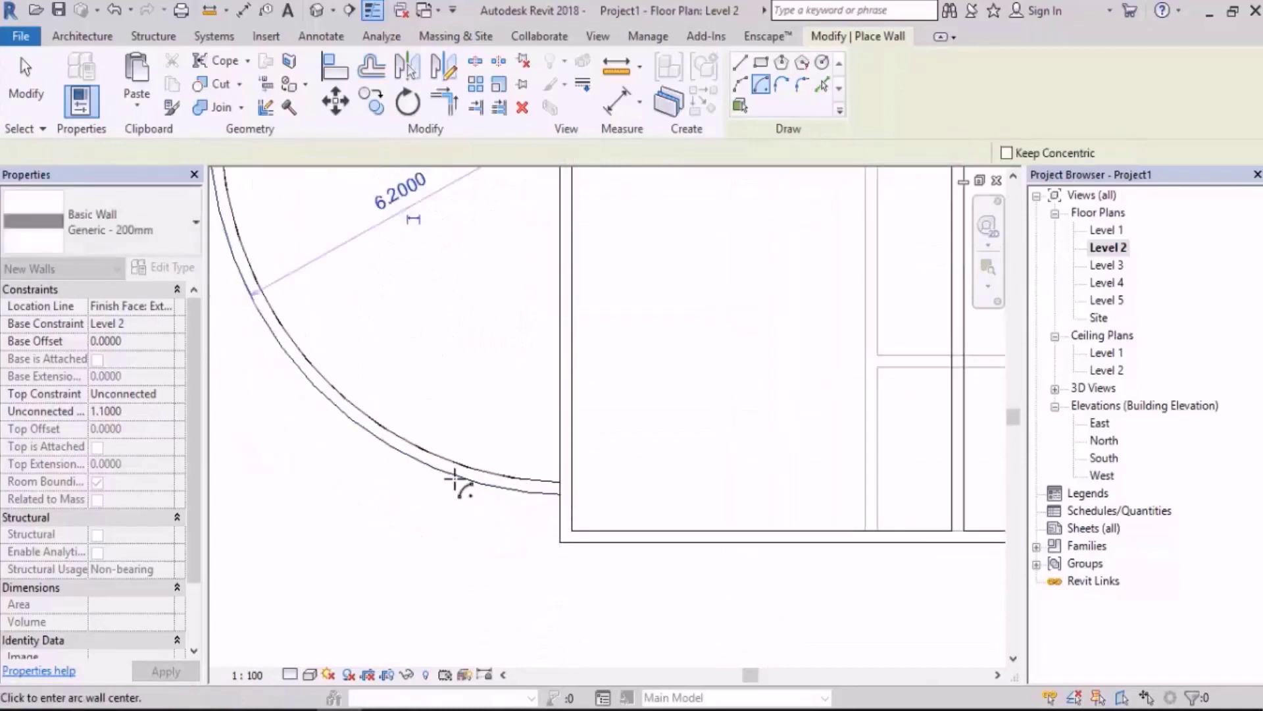
Open the 3D view and orbit around the building to check the parapets on the semicircular roof, terrace and both blocks.
click(319, 15)
scroll(500, 440, down, 8)
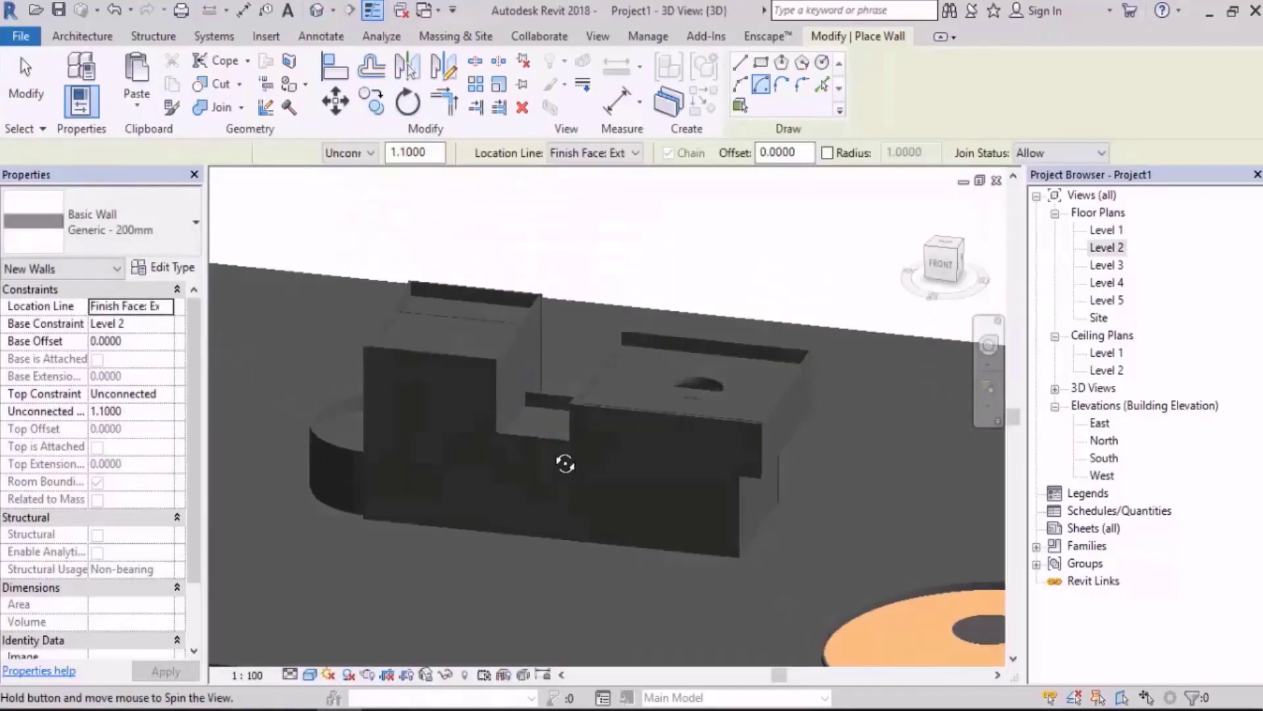
shift+middle_drag(757, 487, 706, 433)
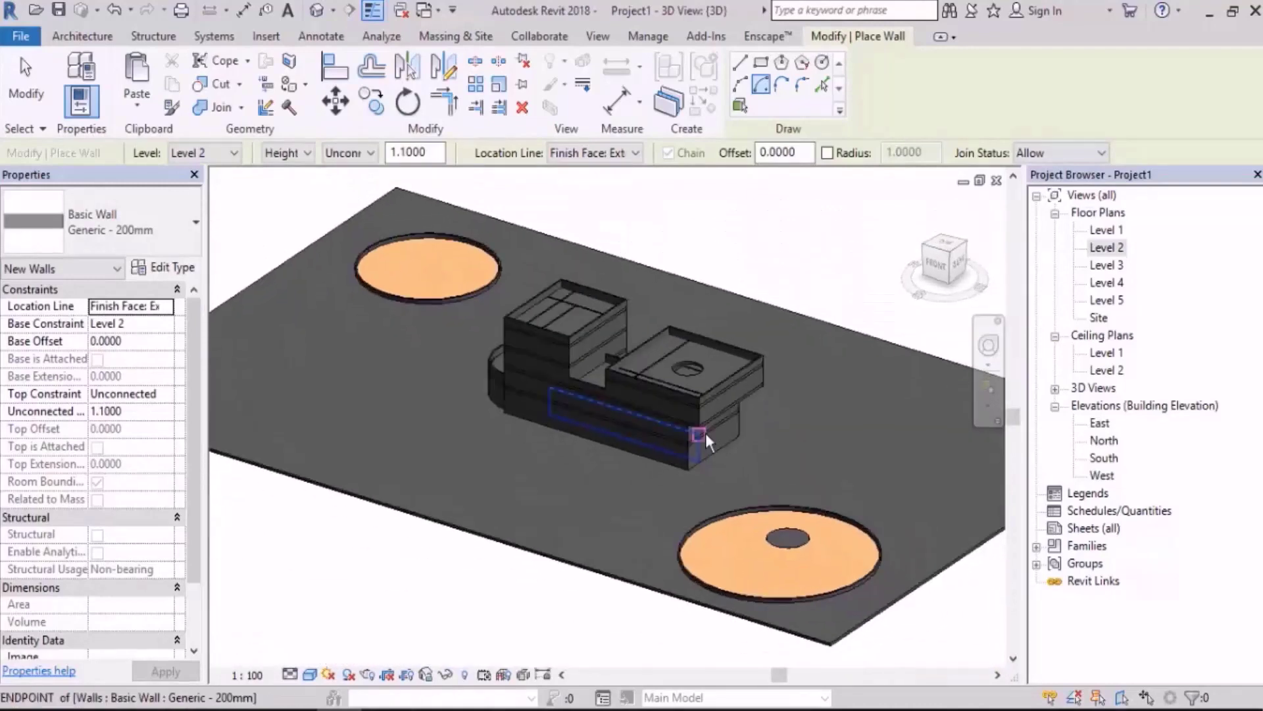